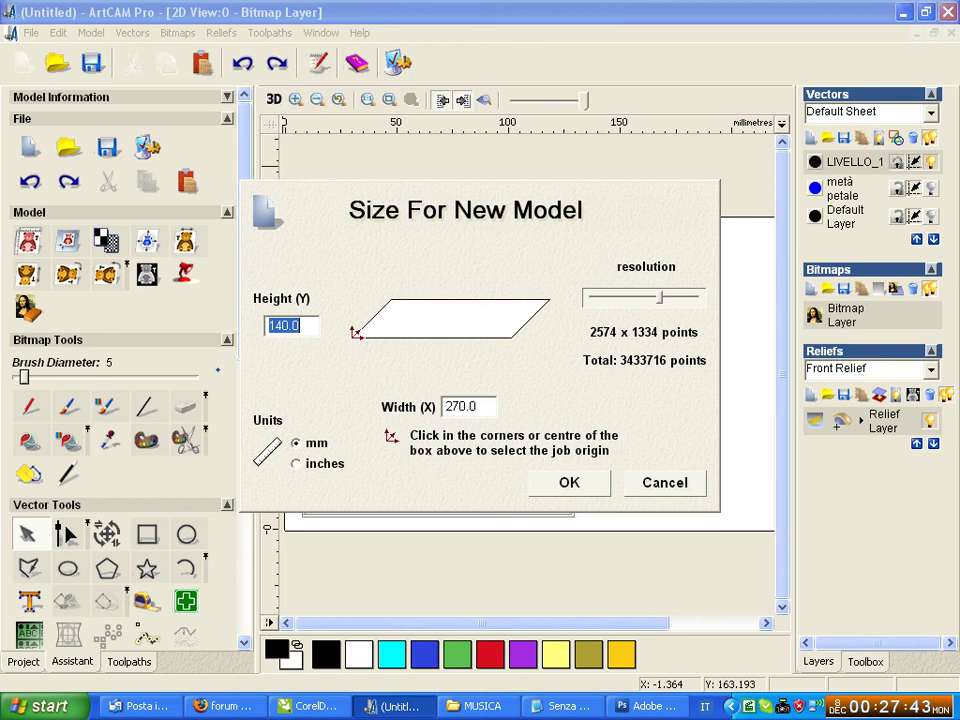
Step: Cancel the new-model size prompt, turn on the metà petale layer and turn off LIVELLO_1
click(648, 490)
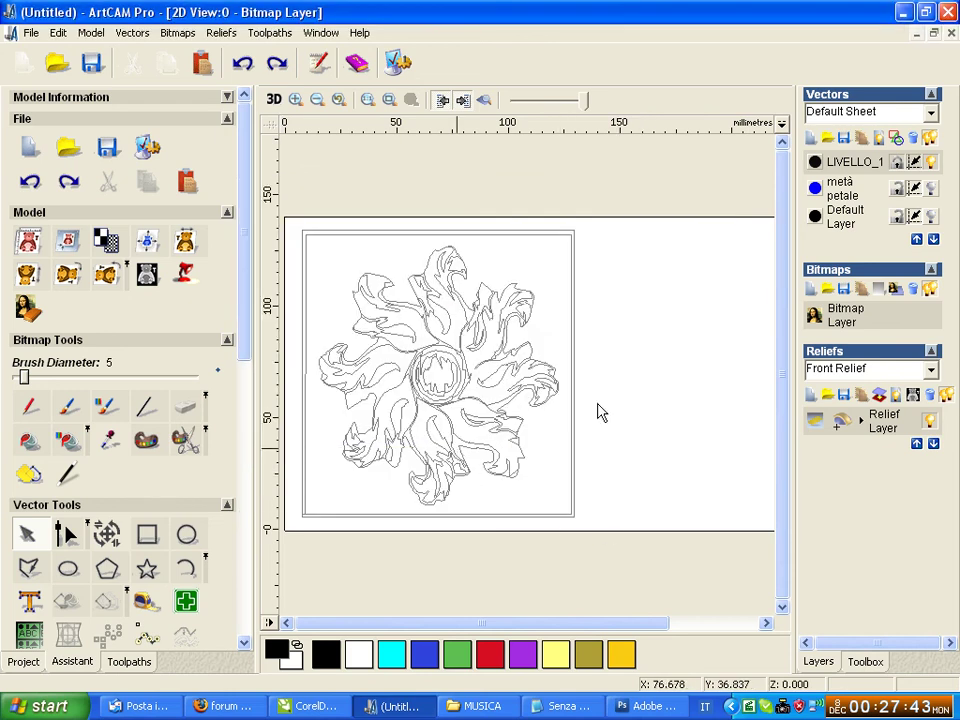
click(931, 188)
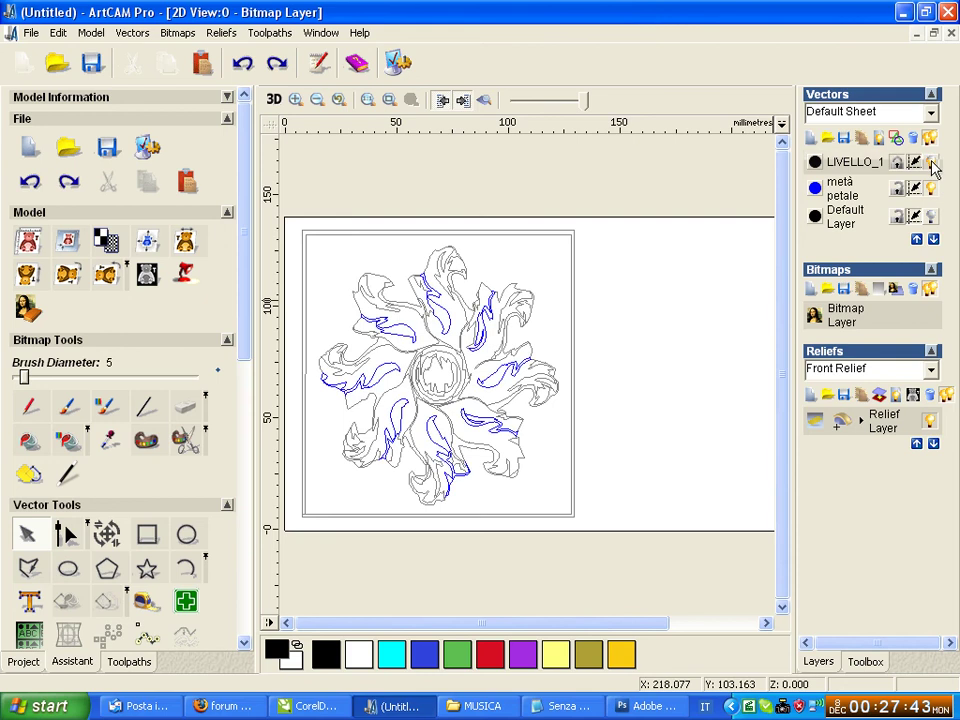
click(931, 163)
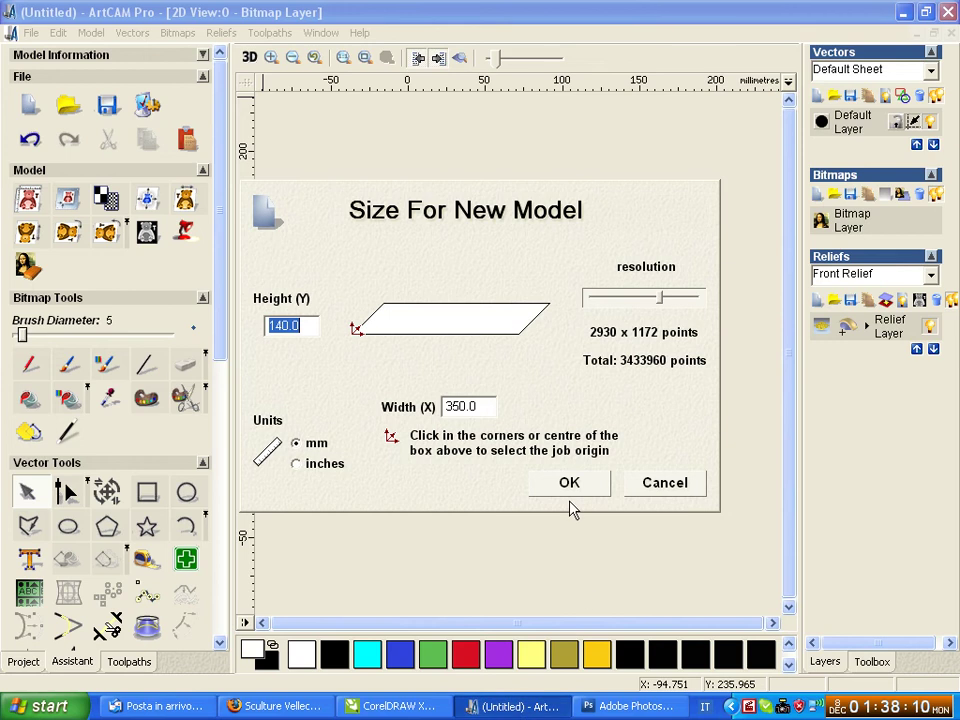
Step: Set the new model size to 140 by 140 mm and confirm it
drag(491, 406, 445, 410)
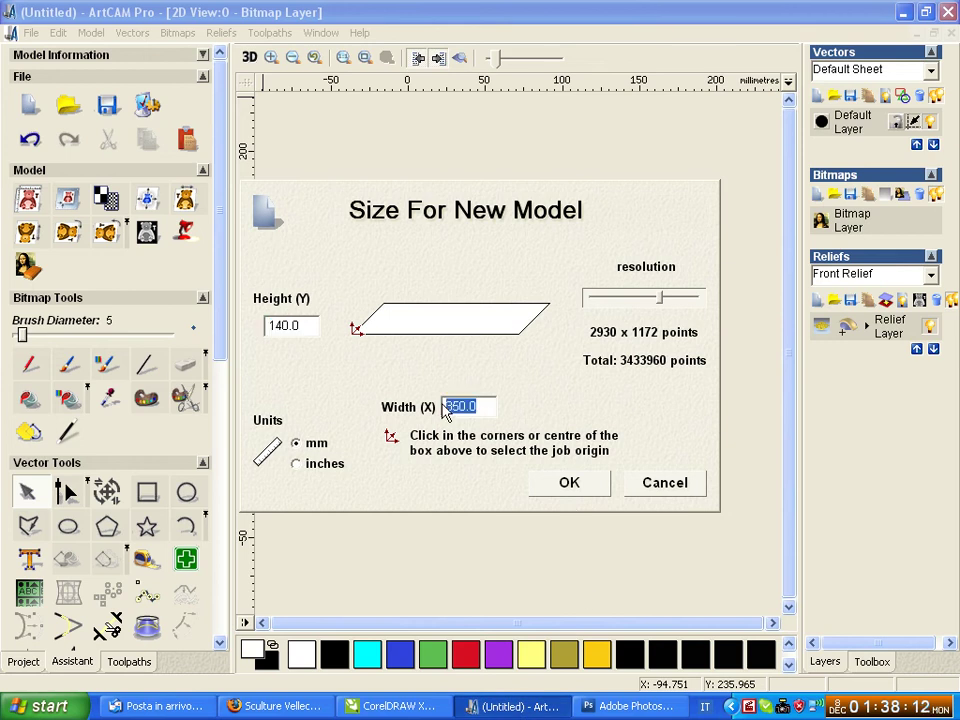
text(140)
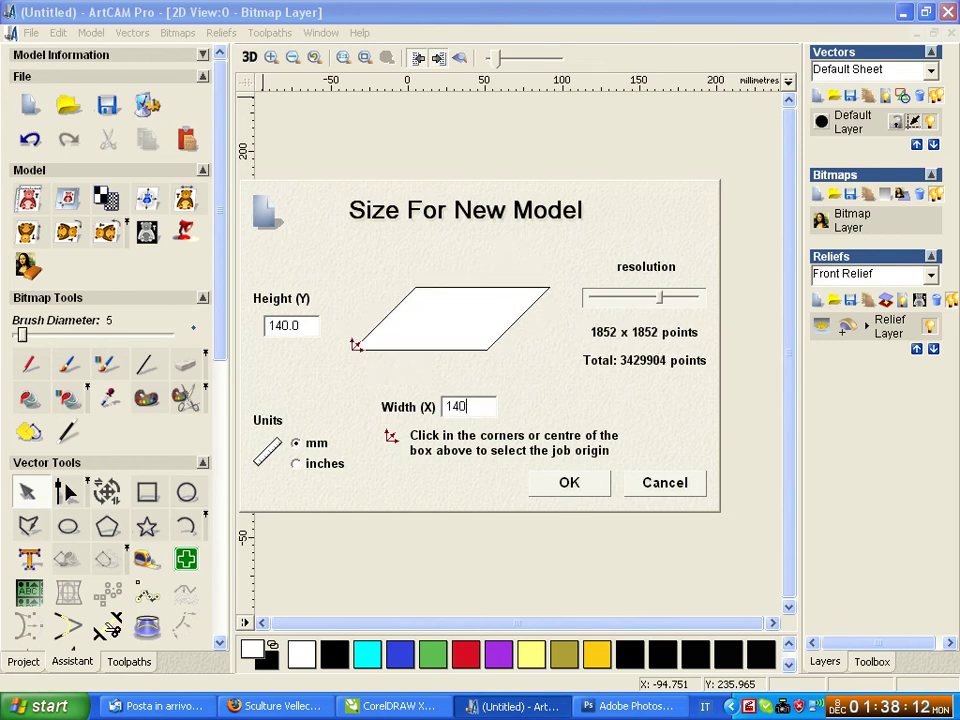
click(573, 484)
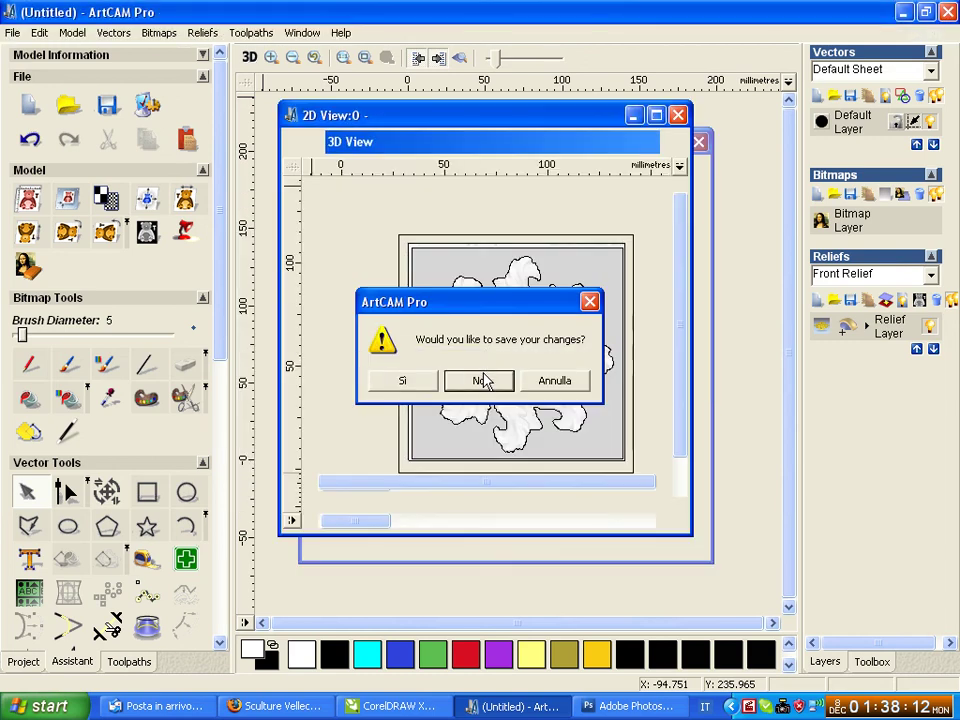
Step: Discard unsaved changes to the previous model and close it with File > Close Model
click(480, 380)
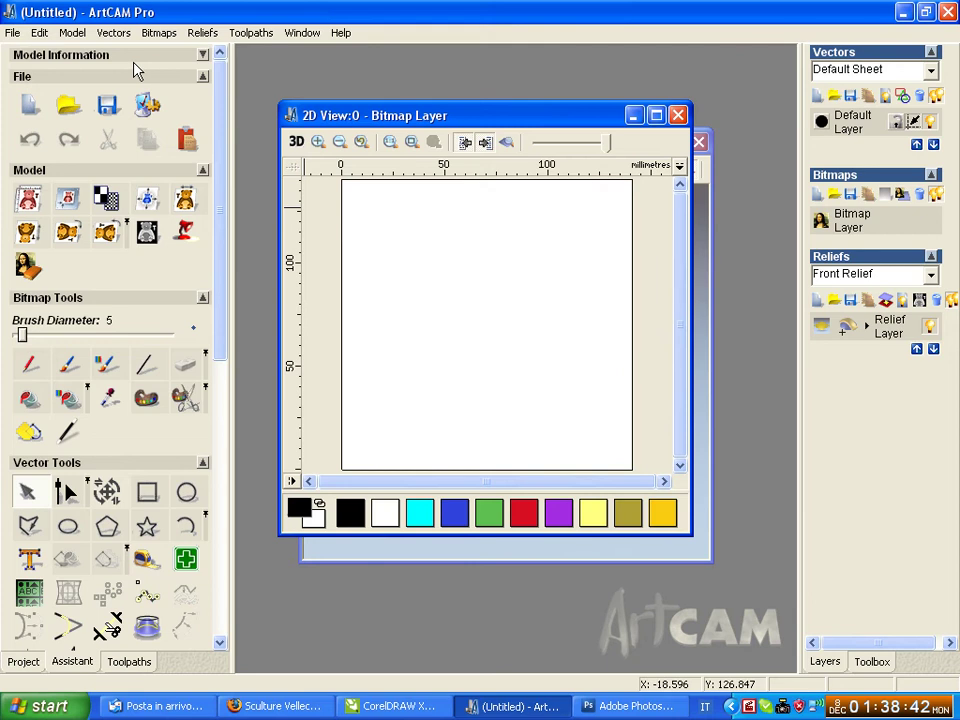
click(14, 34)
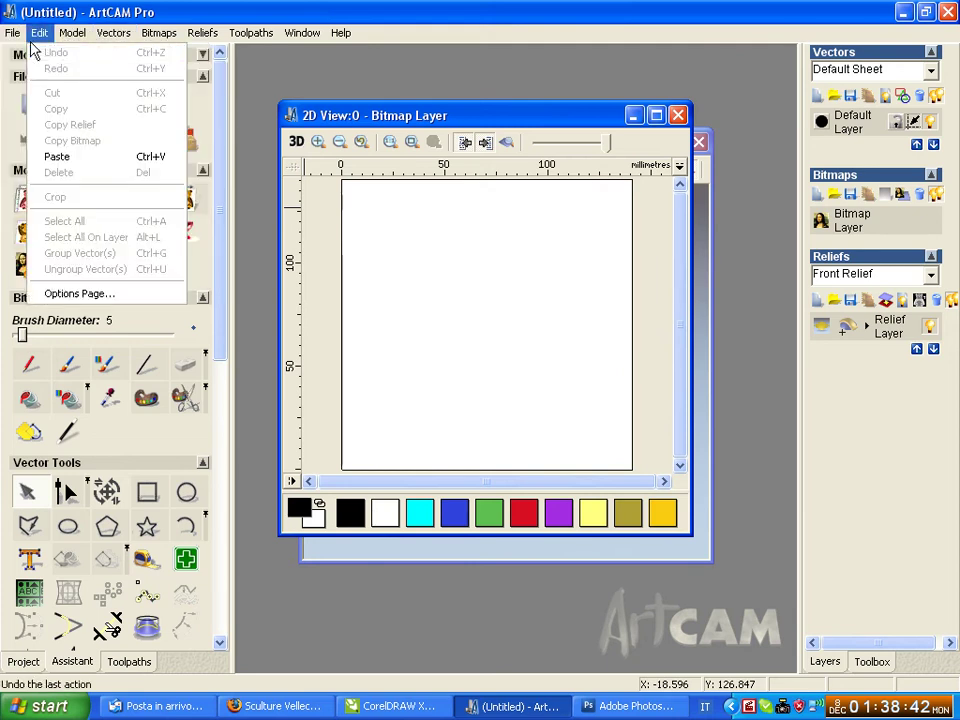
mouse_move(30, 52)
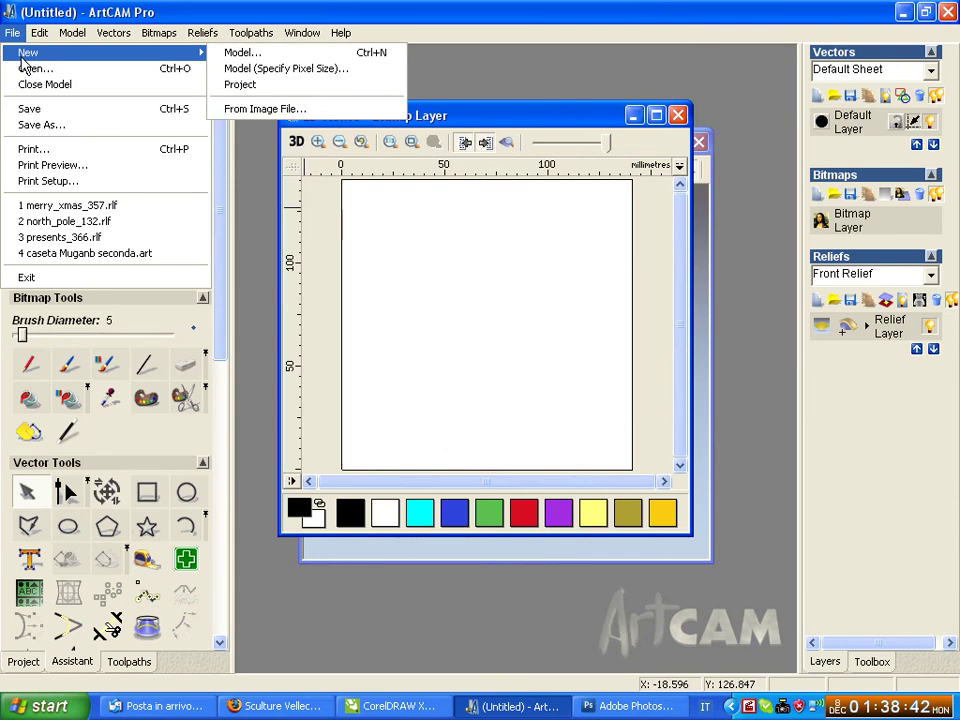
click(678, 118)
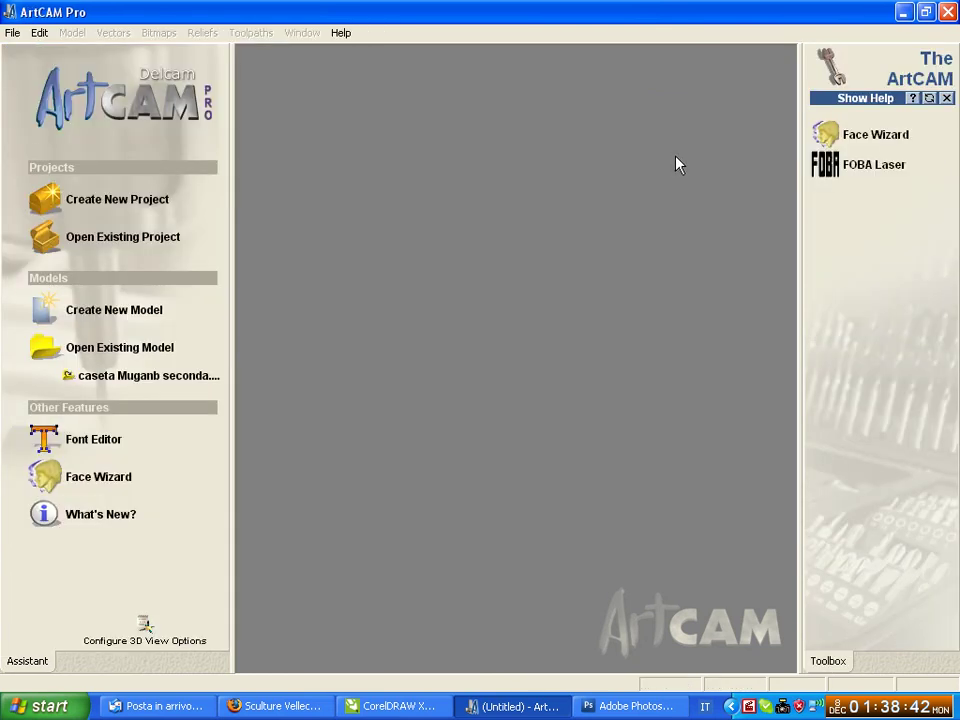
Step: Abandon the blank-model setup and start a new model from an image file instead
click(108, 312)
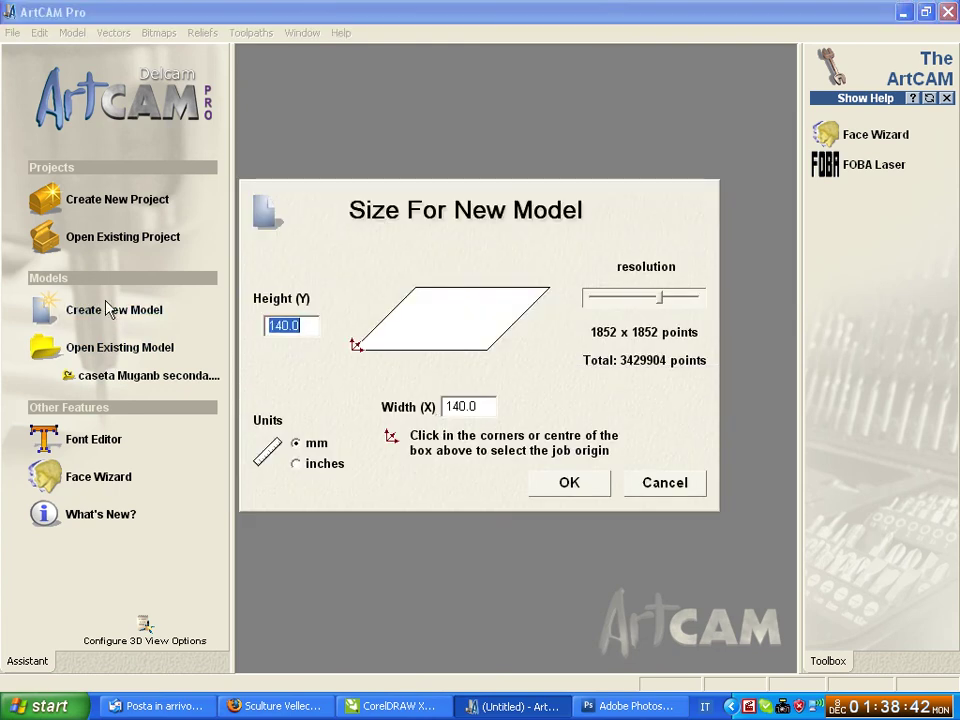
click(660, 484)
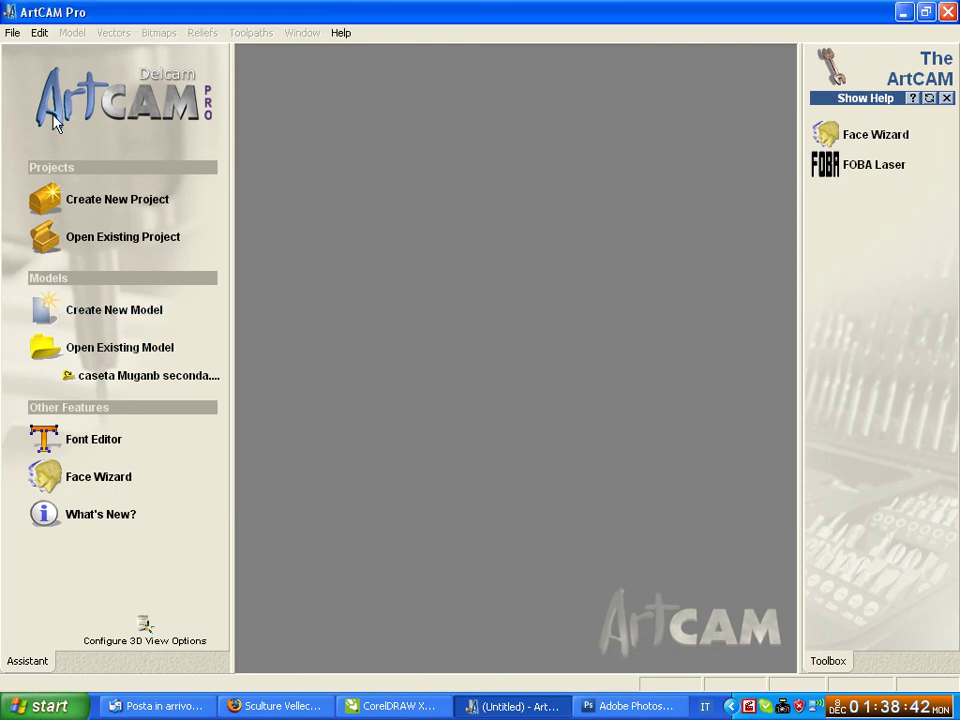
click(12, 34)
mouse_move(28, 52)
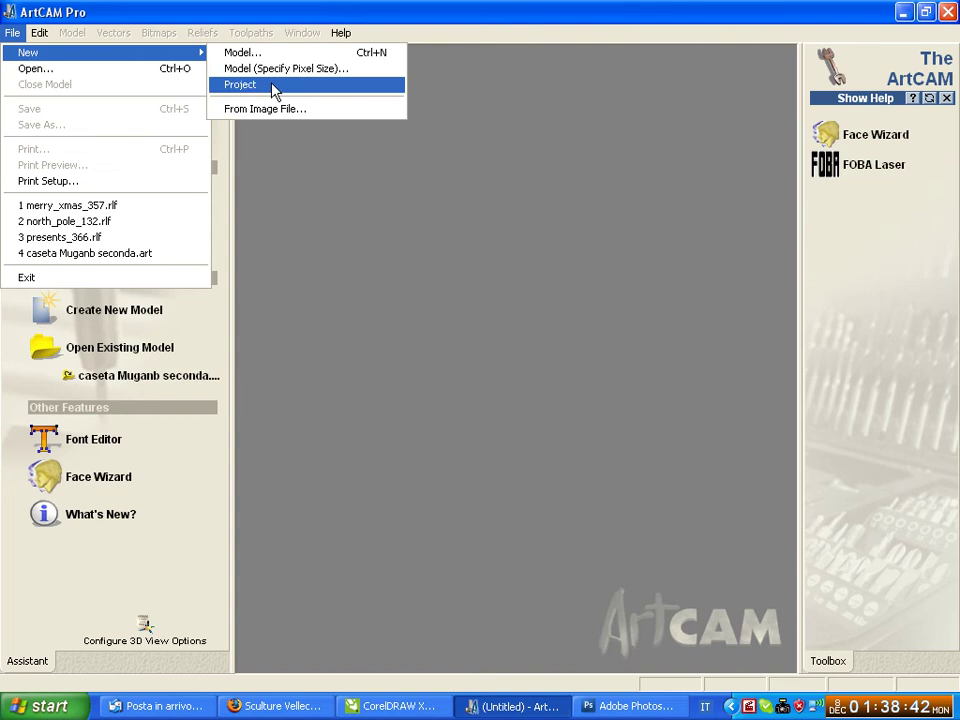
click(268, 114)
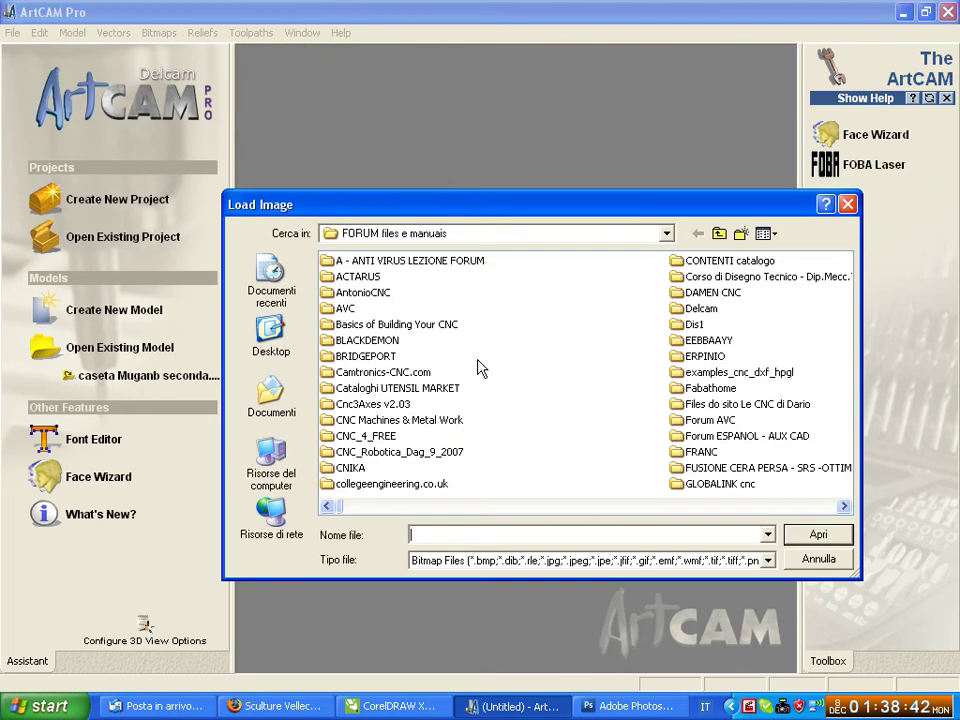
Step: Open Foto Infonet.bmp from the date-sorted list, accept the 300 dpi size, and maximize the 2D view
click(767, 236)
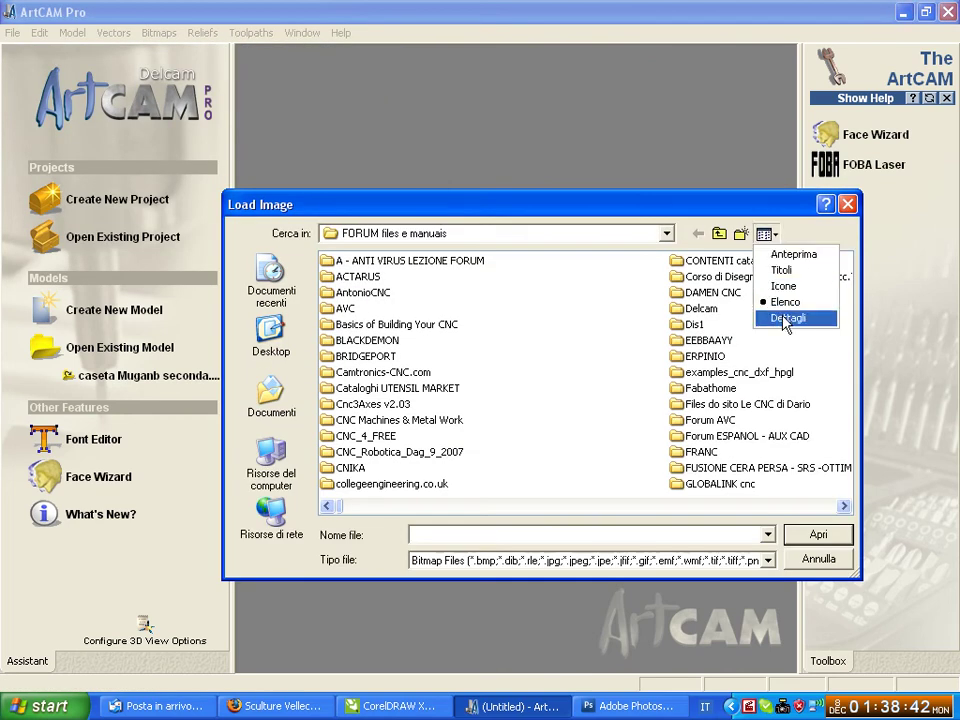
click(782, 317)
click(792, 263)
click(792, 263)
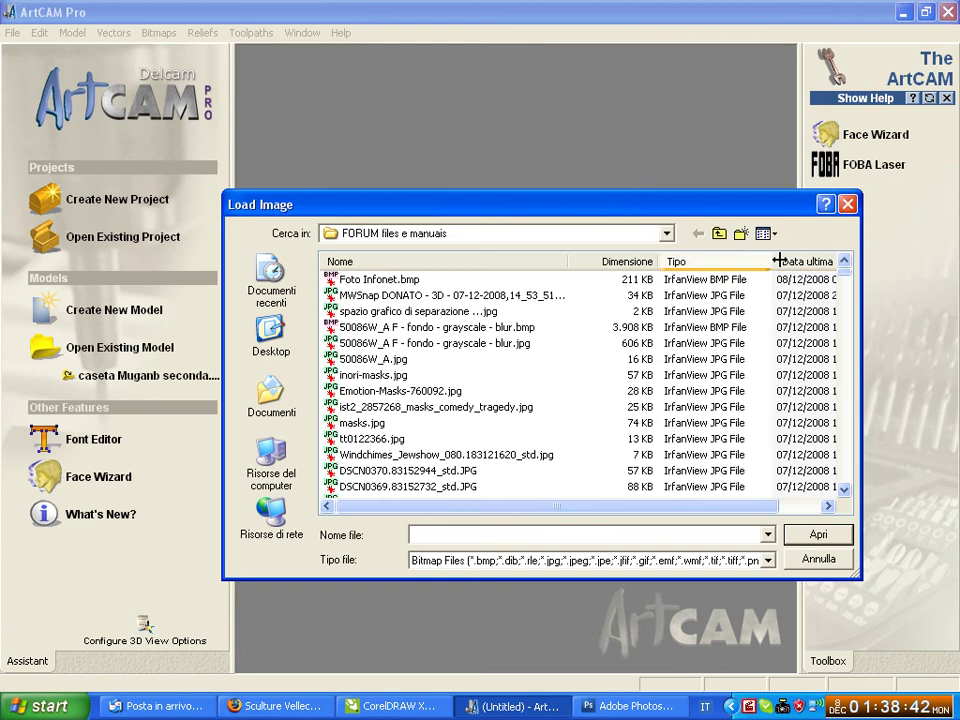
click(380, 279)
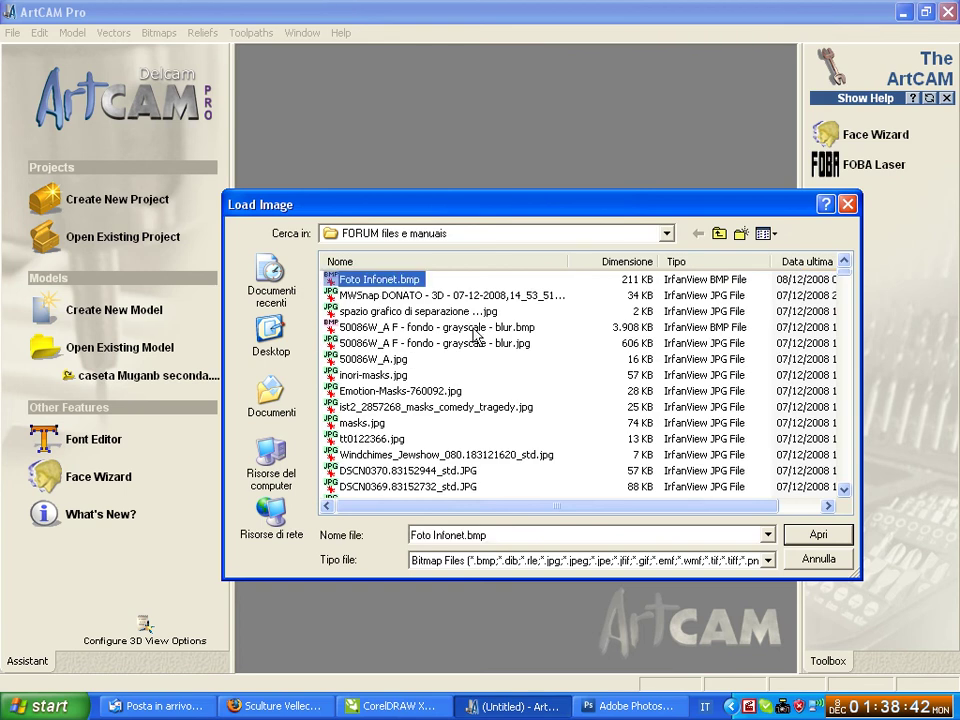
click(805, 538)
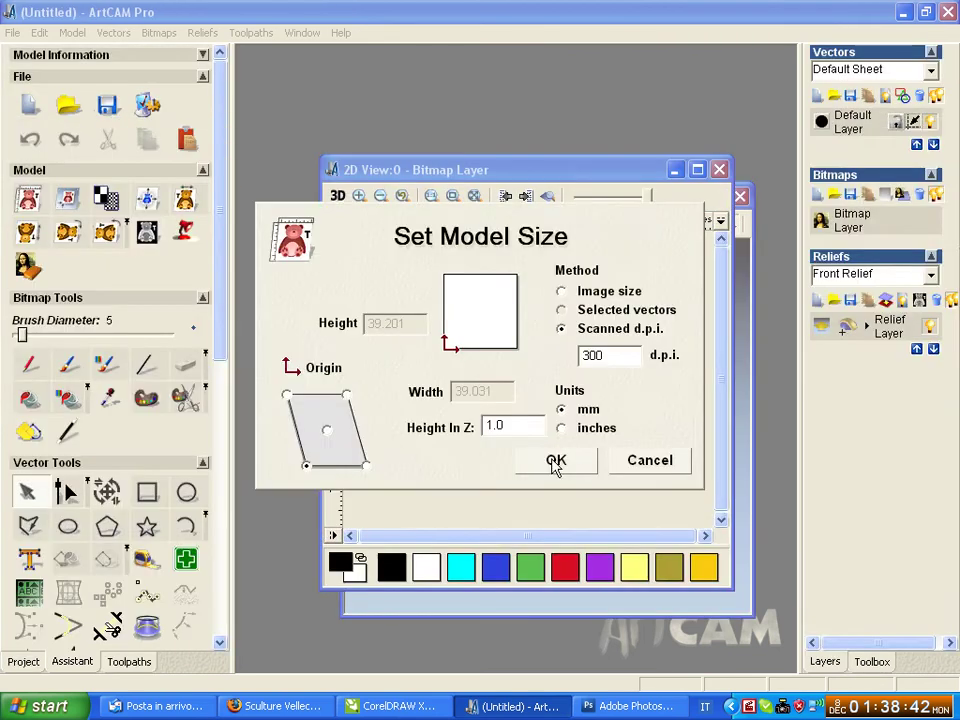
click(556, 462)
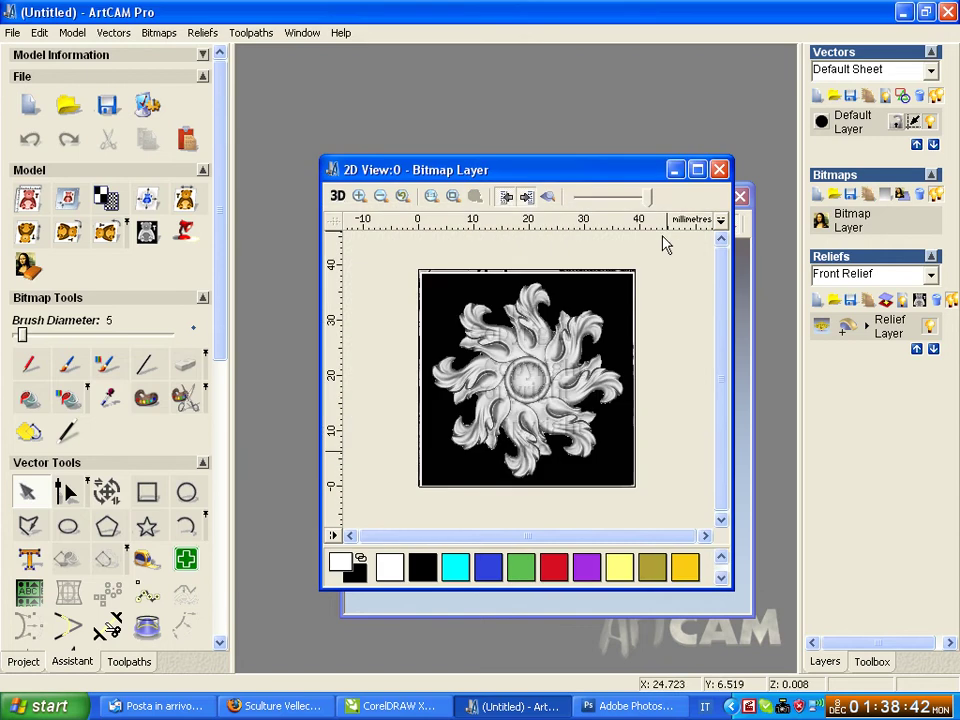
click(697, 170)
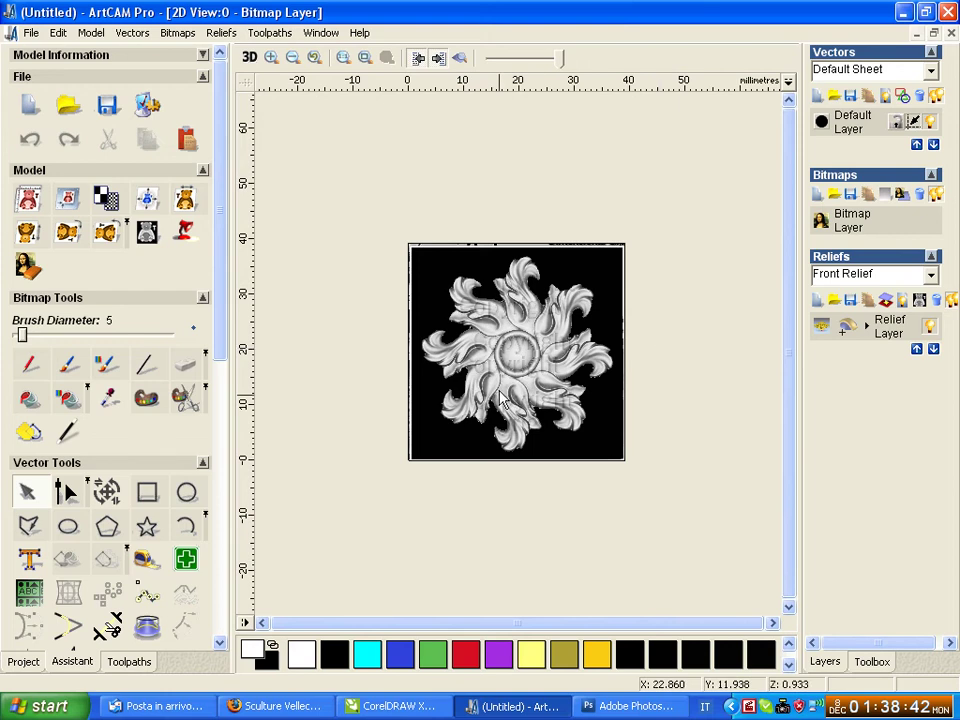
Step: Box-select the rosette bitmap, fade it to pale grey, then switch to Photoshop's rosette image
drag(376, 226, 647, 487)
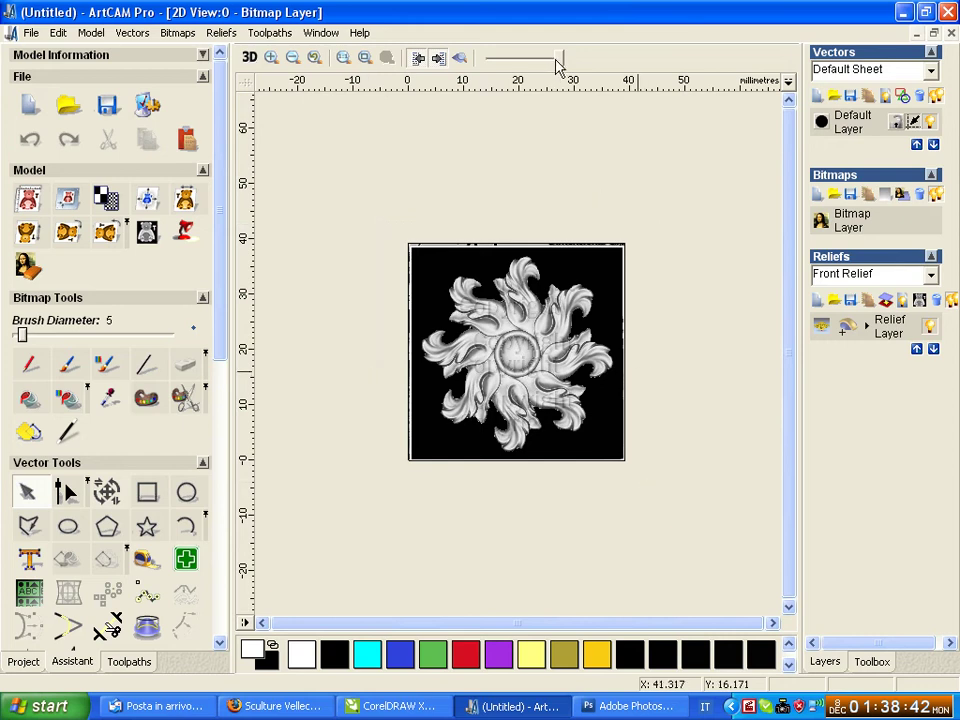
drag(558, 60, 498, 58)
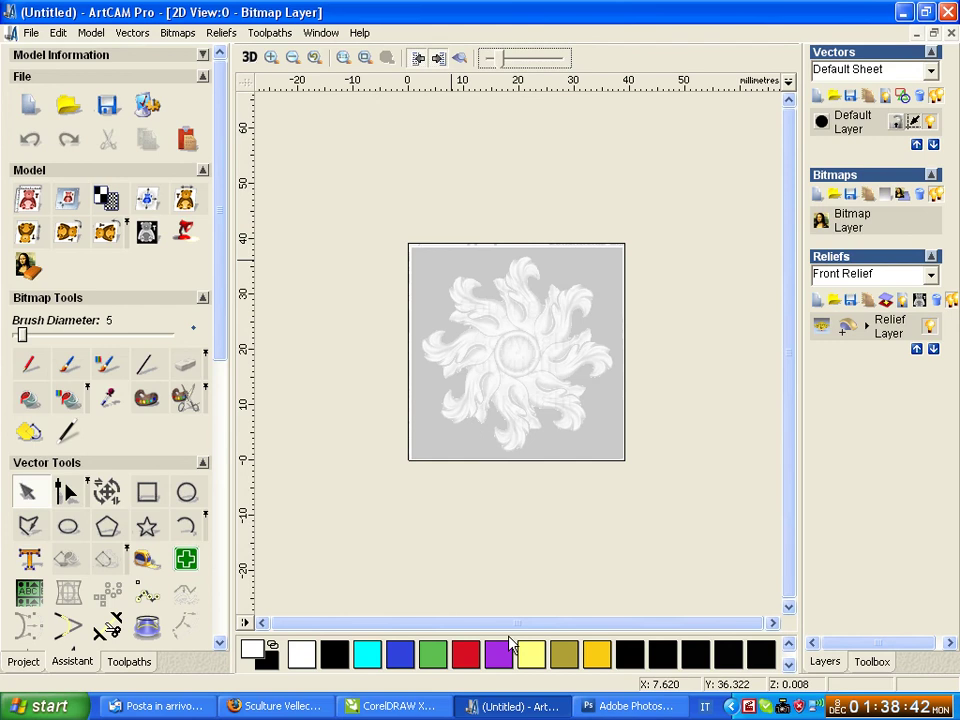
click(628, 706)
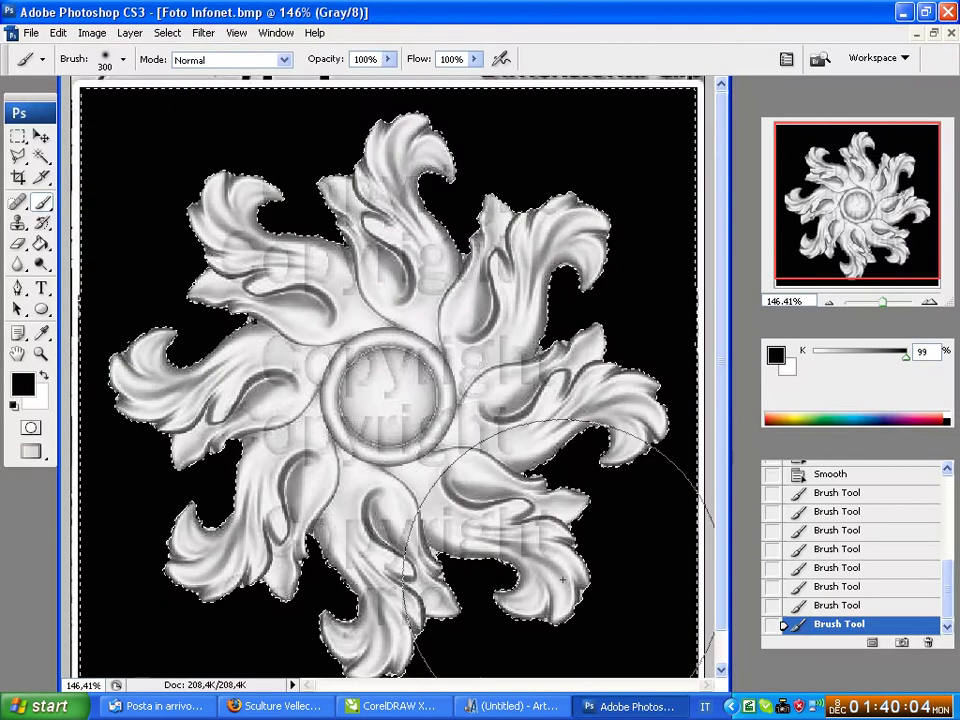
Step: Select the Move tool, zoom the rosette out to 100%, and open the Select menu
click(40, 137)
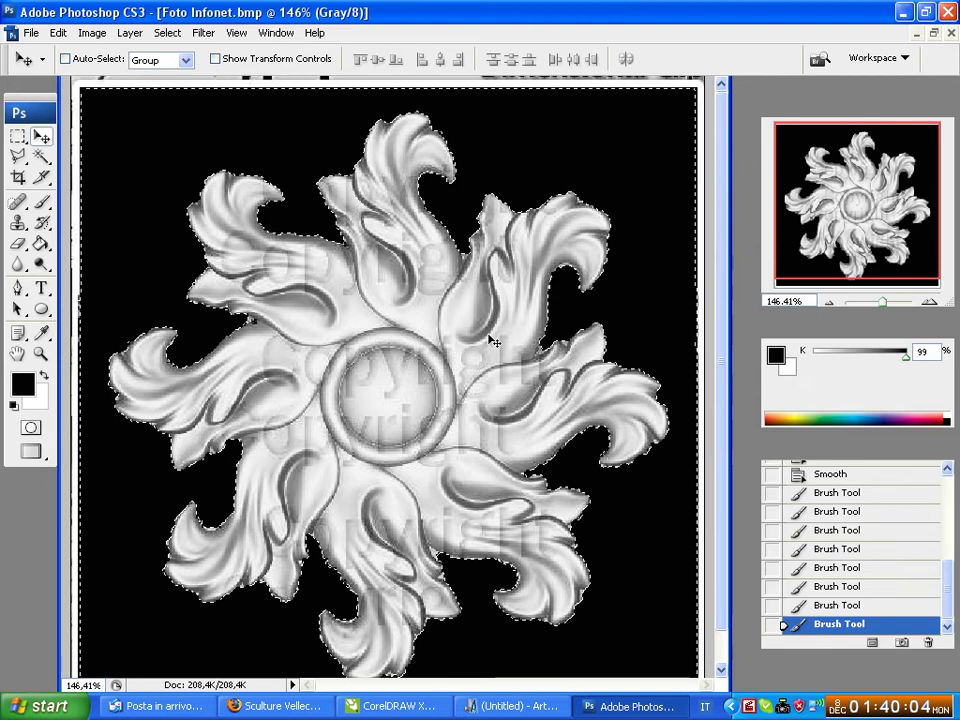
alt+scroll(370, 435, down, 1)
alt+scroll(391, 449, down, 1)
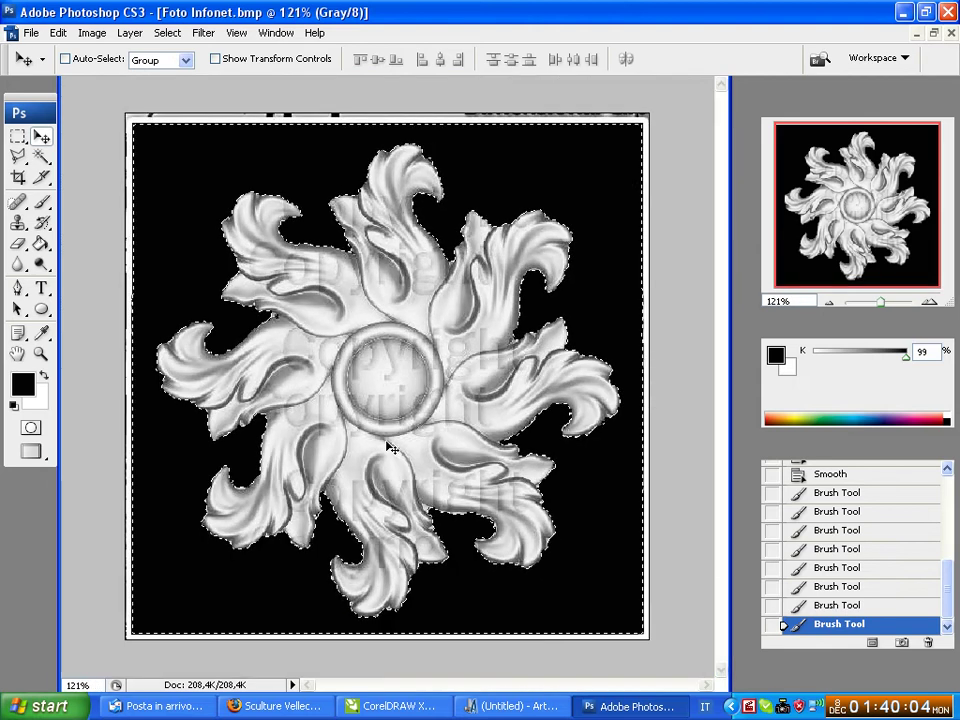
alt+scroll(390, 446, down, 1)
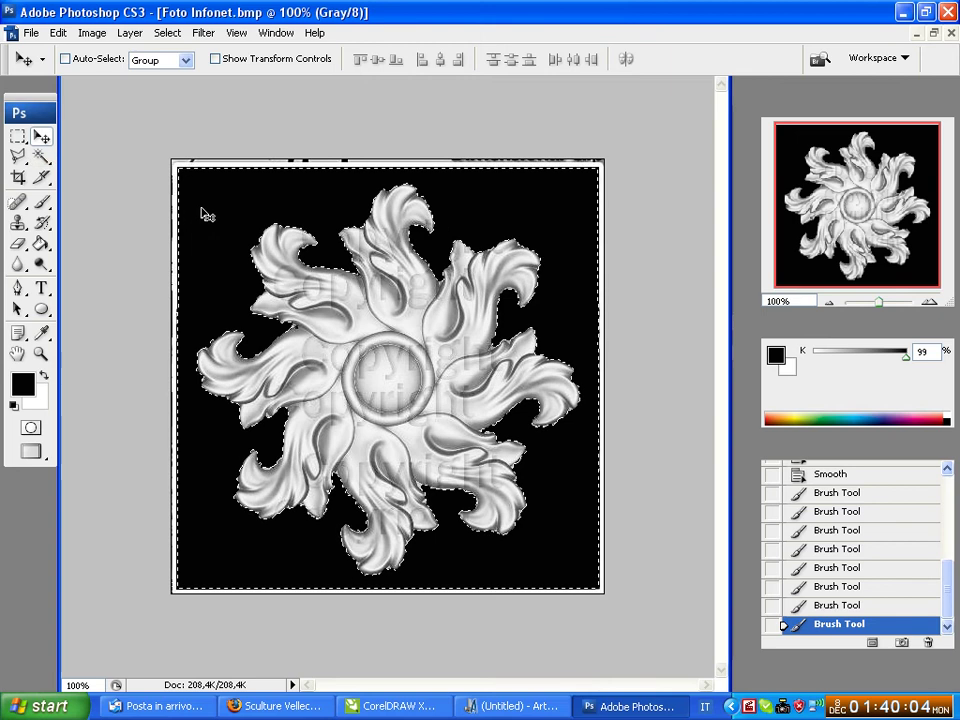
click(165, 34)
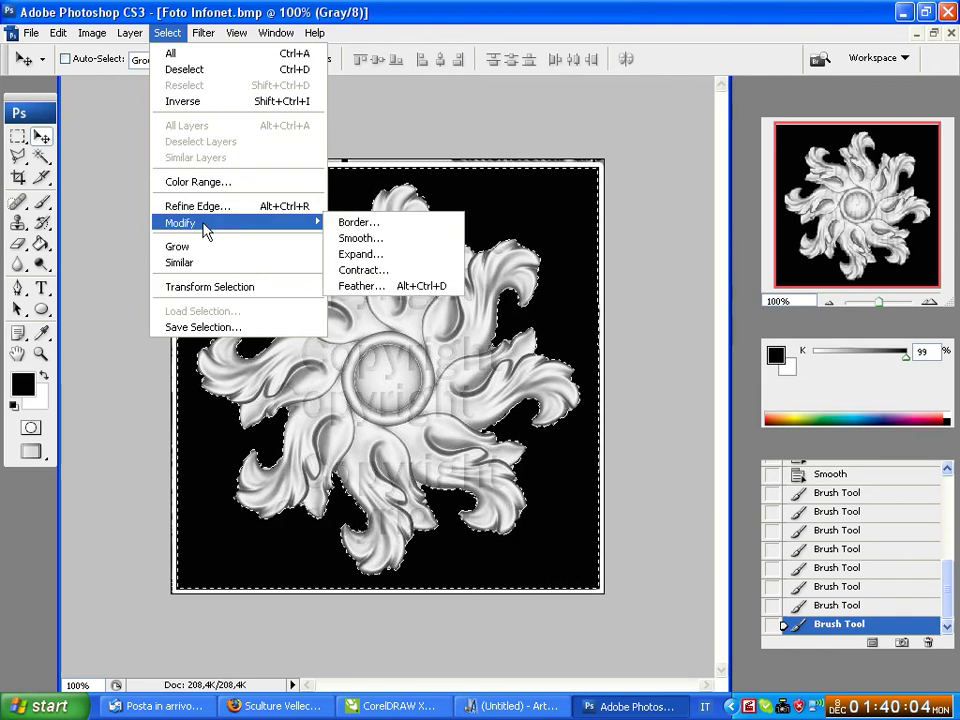
mouse_move(181, 222)
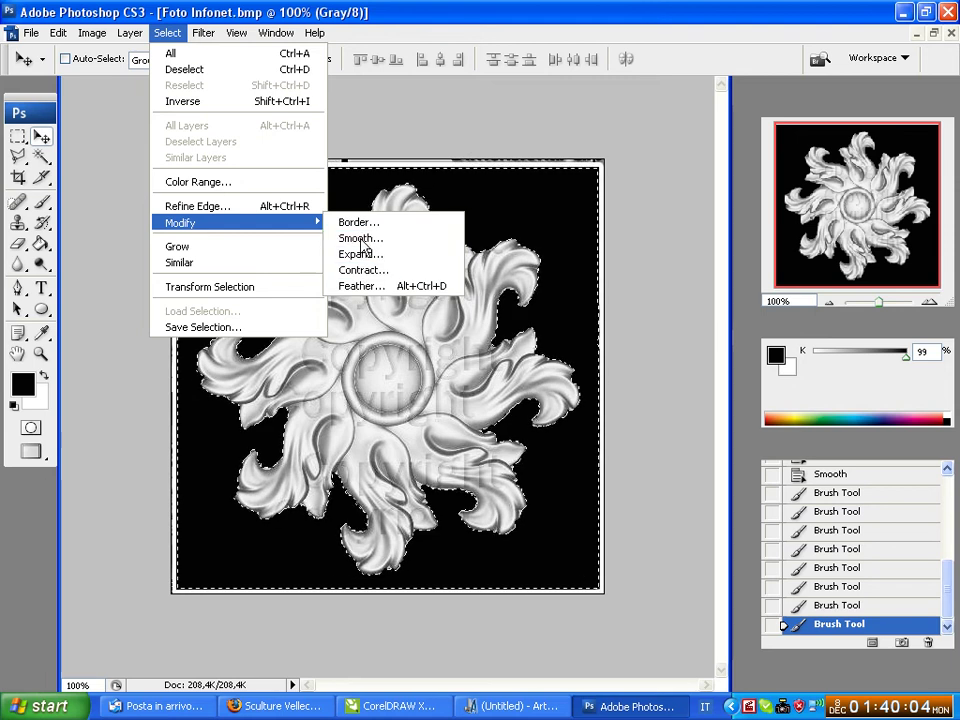
Step: Close the Select menu without changes, adjust the zoom, and open Image > Adjustments
click(371, 129)
alt+scroll(482, 397, up, 2)
alt+scroll(482, 397, up, 1)
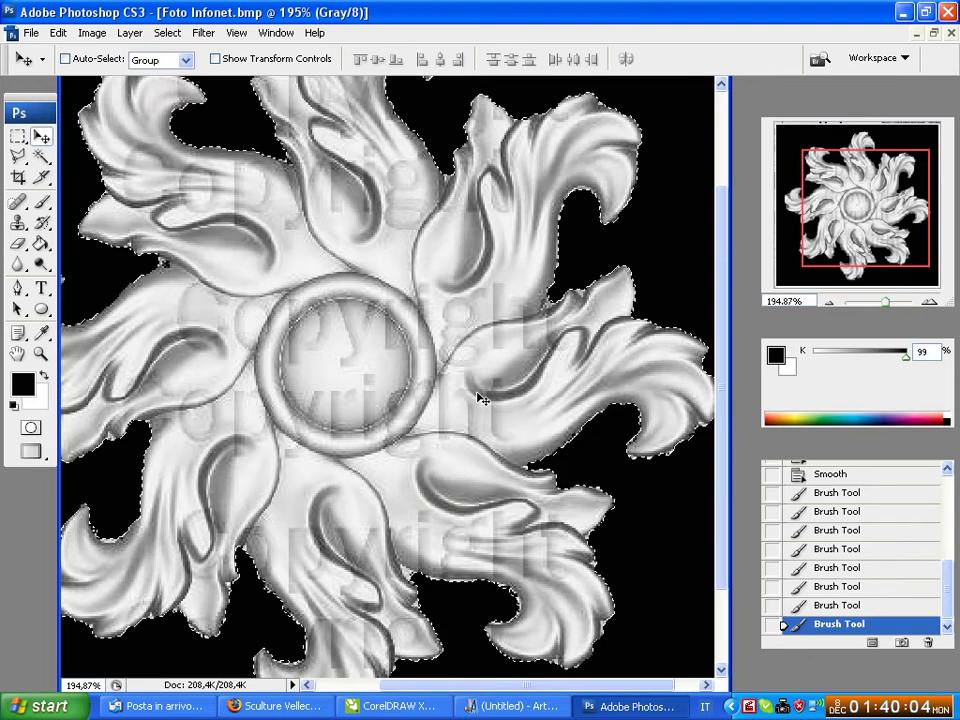
alt+scroll(482, 397, up, 3)
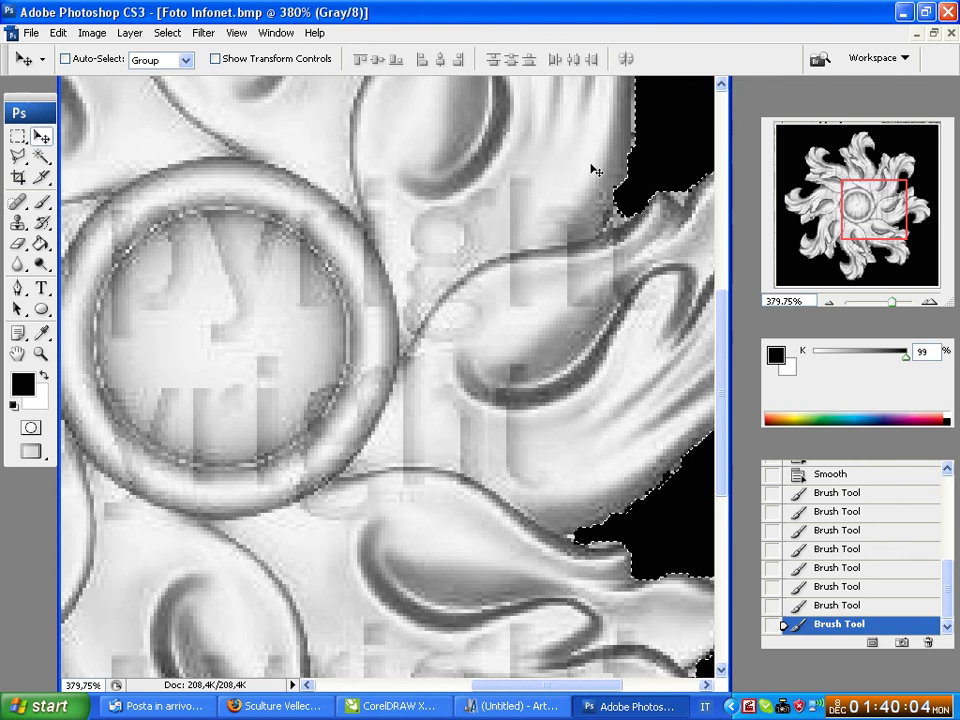
alt+scroll(635, 245, down, 2)
alt+scroll(630, 258, down, 1)
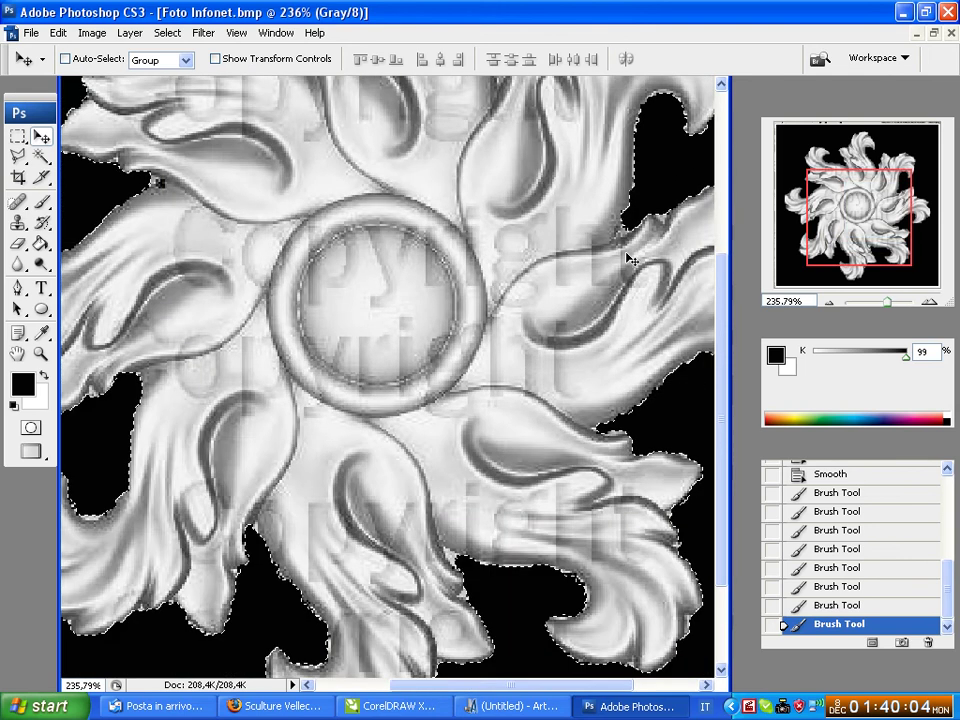
alt+scroll(628, 257, down, 1)
alt+scroll(628, 257, down, 1)
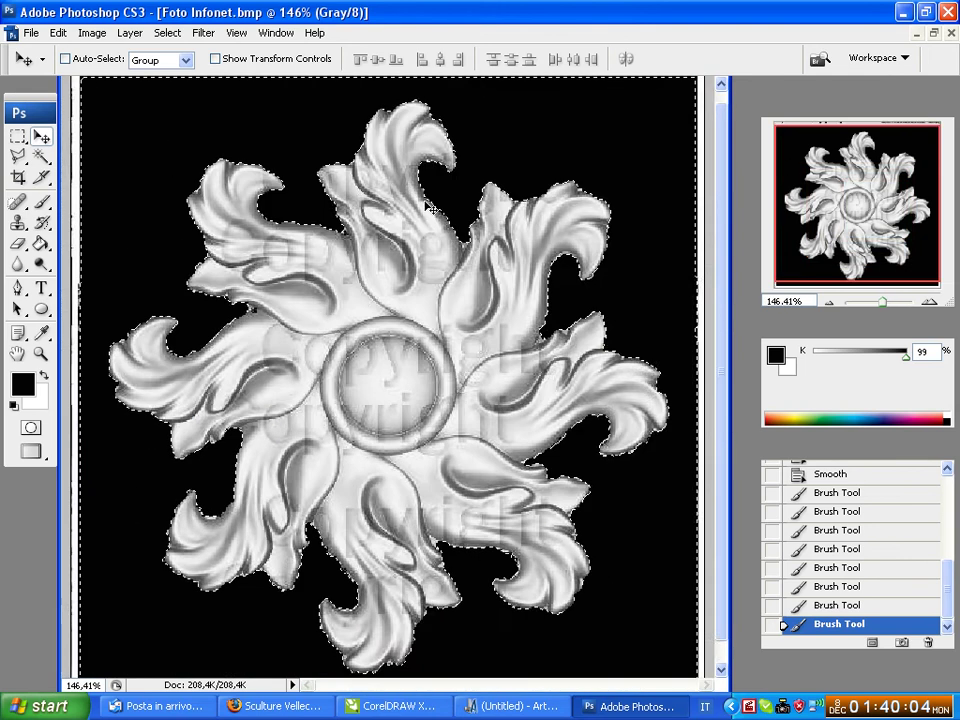
click(163, 33)
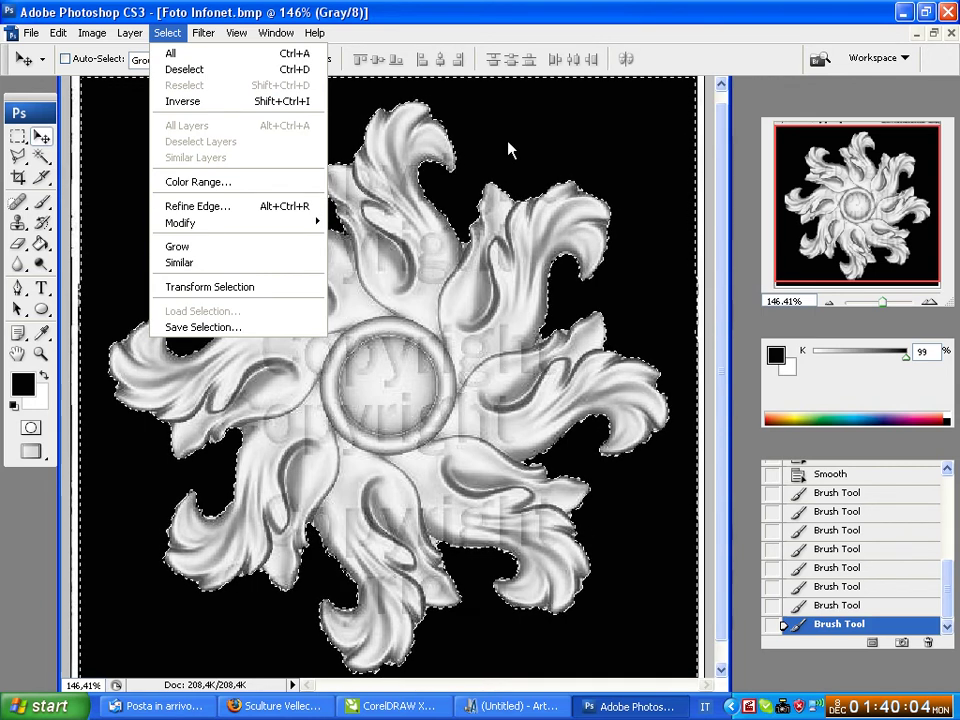
click(407, 311)
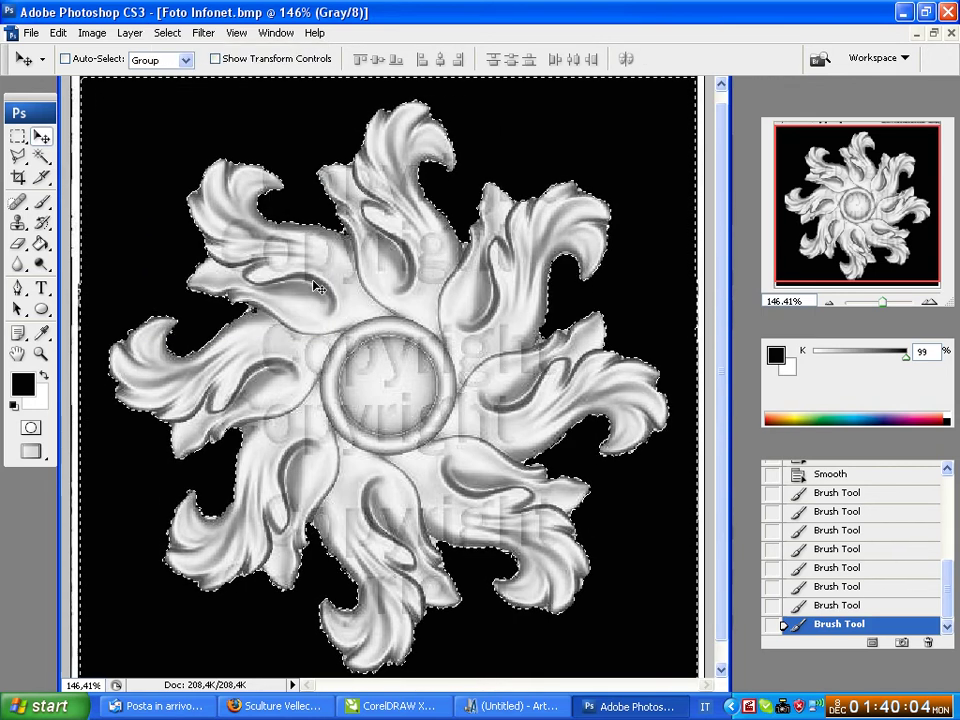
click(98, 36)
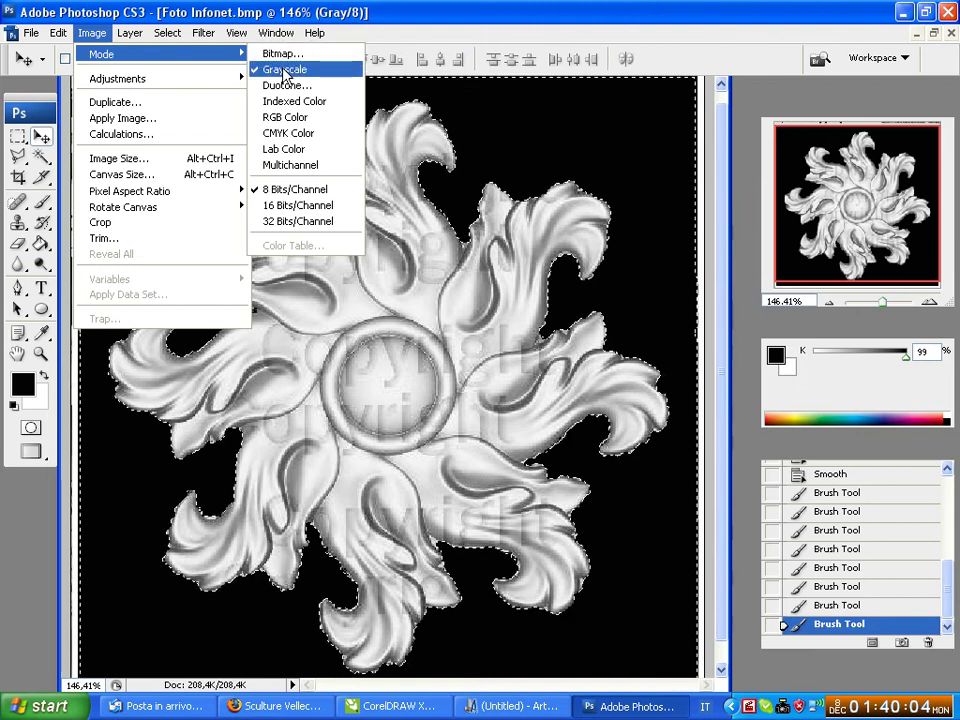
mouse_move(117, 78)
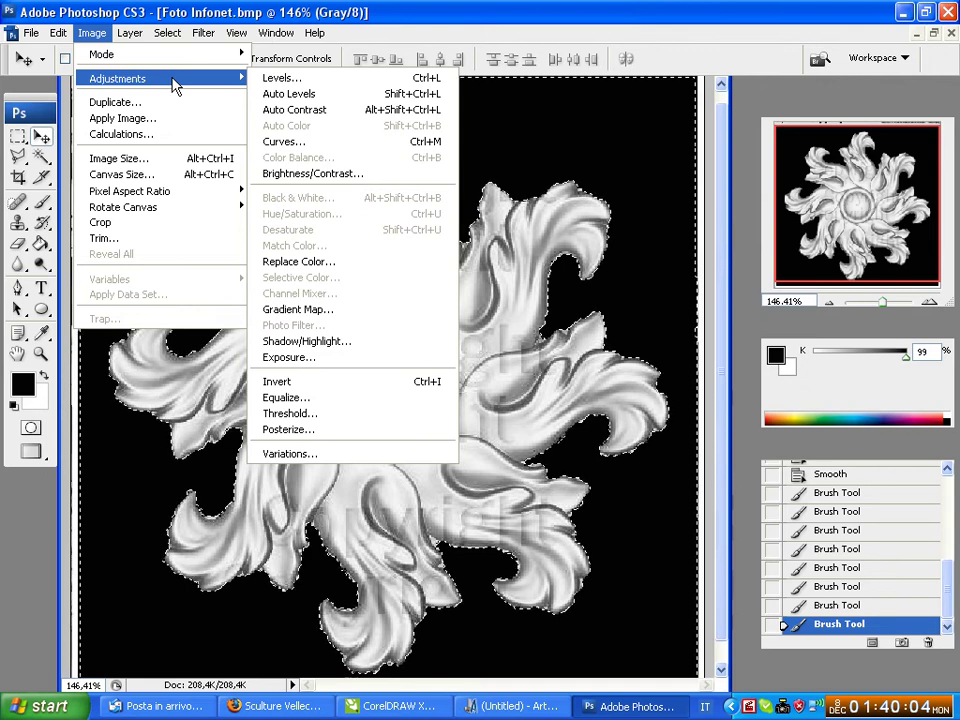
Step: Apply a Brightness/Contrast adjustment to the rosette, then minimize Photoshop to return to ArtCAM
click(300, 175)
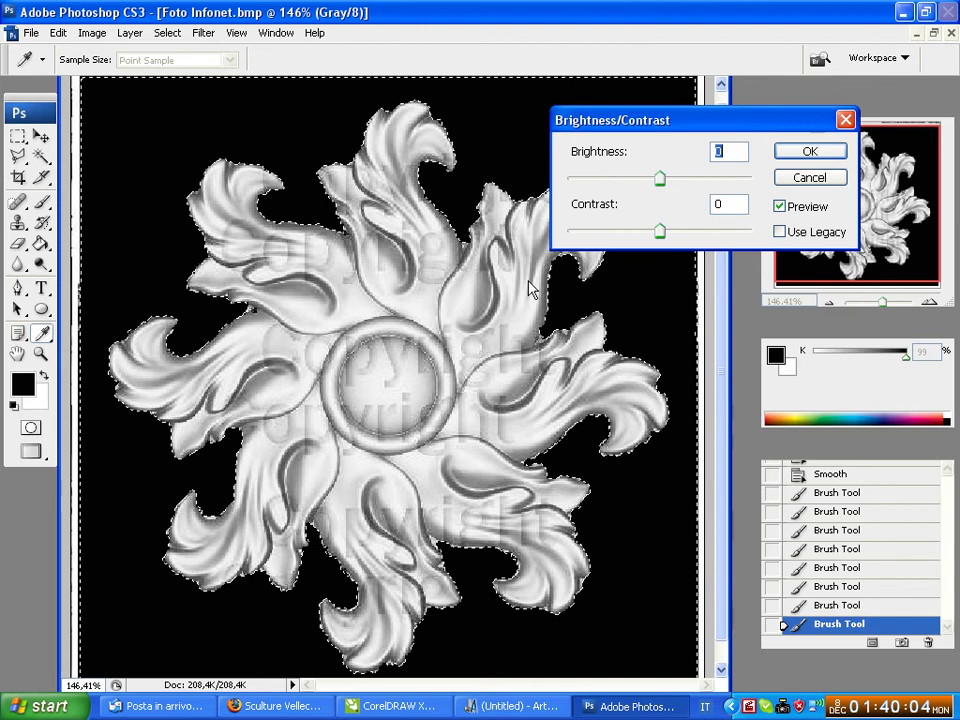
click(810, 151)
key(v)
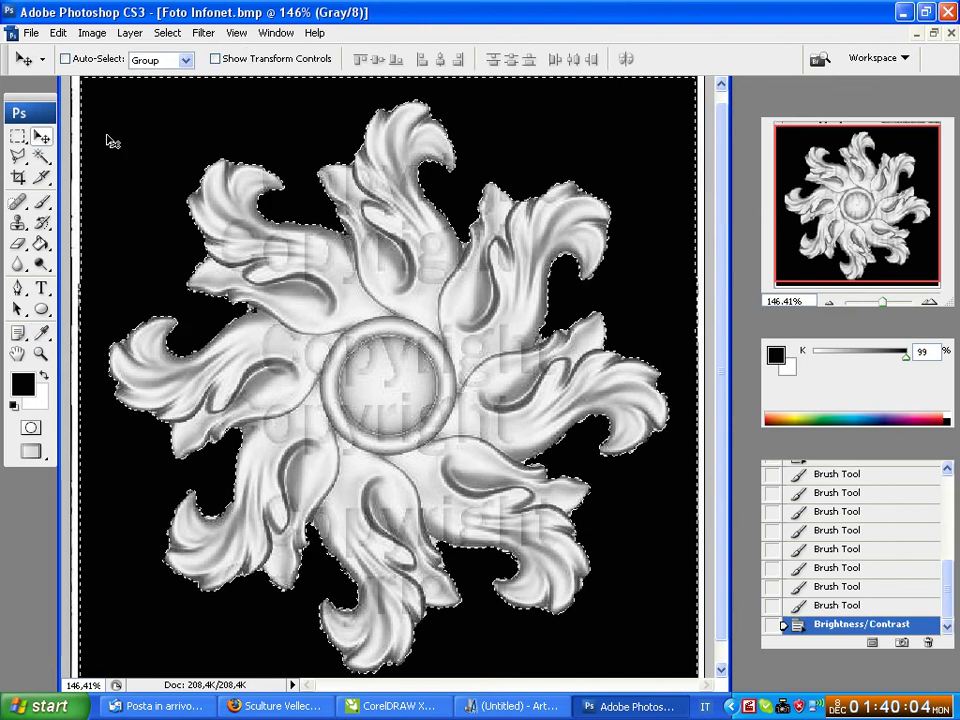
click(905, 13)
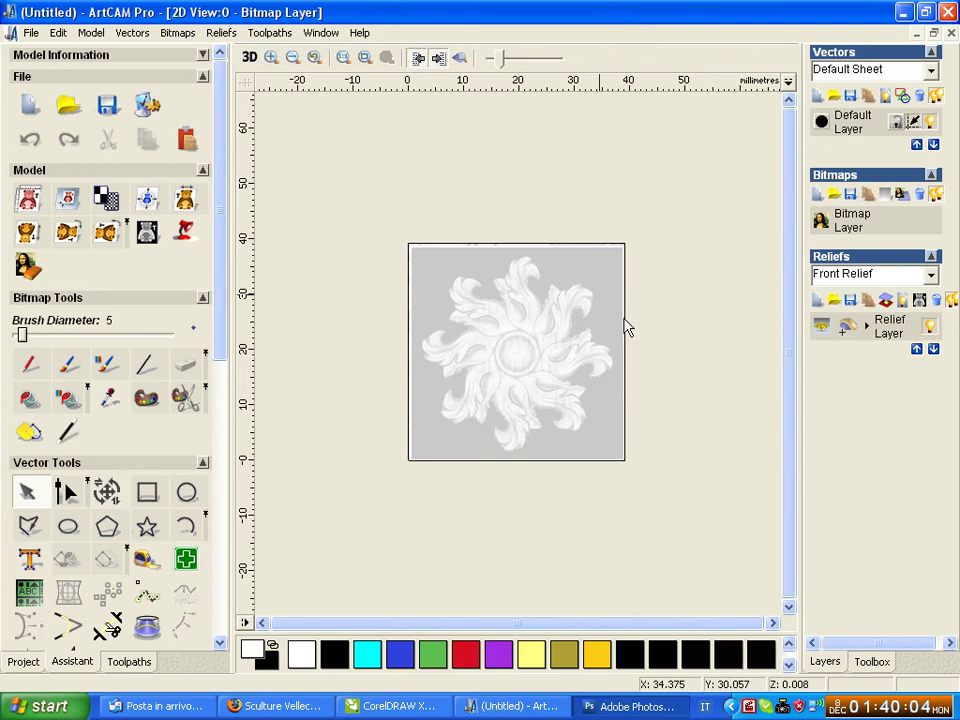
Step: Preview the rosette bitmap at high contrast, fade it back to pale grey, and start the Magic Wand tool
drag(500, 60, 560, 58)
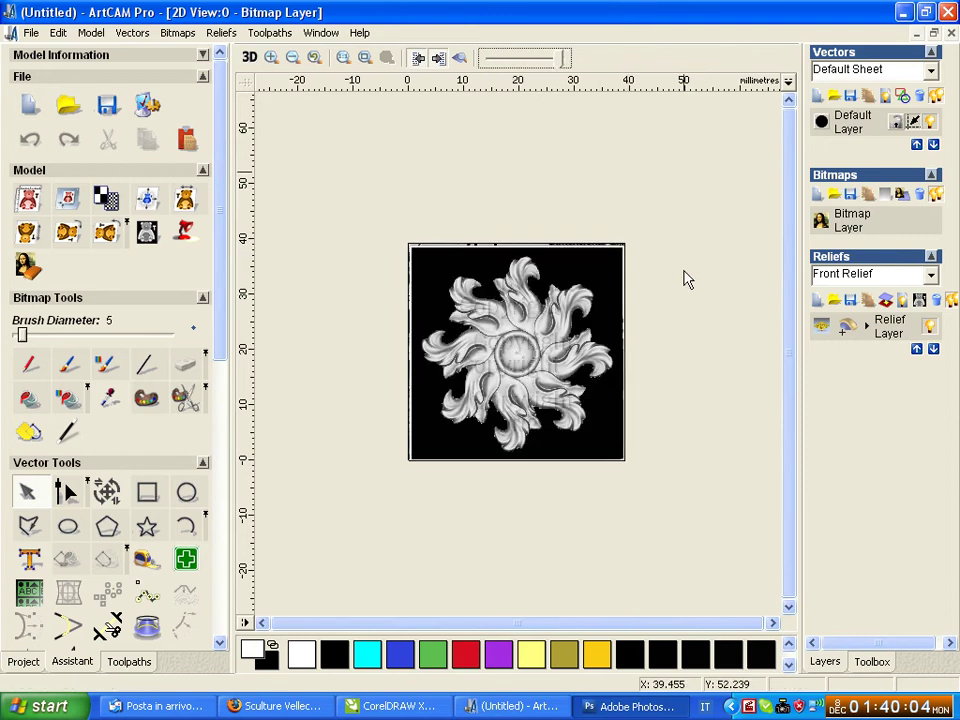
scroll(686, 281, up, 3)
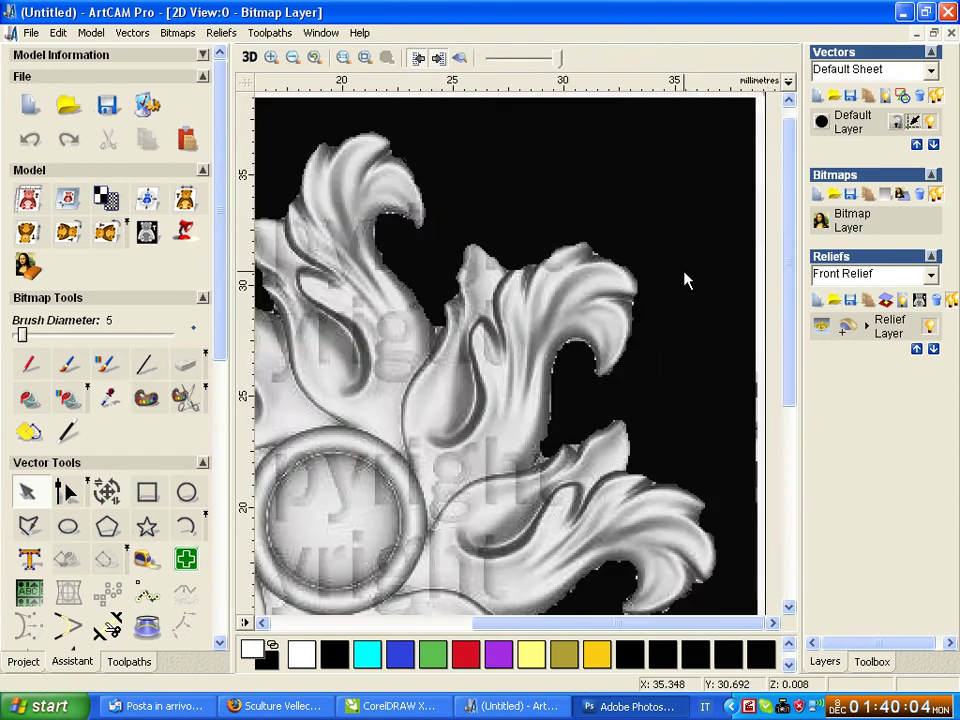
scroll(686, 281, down, 3)
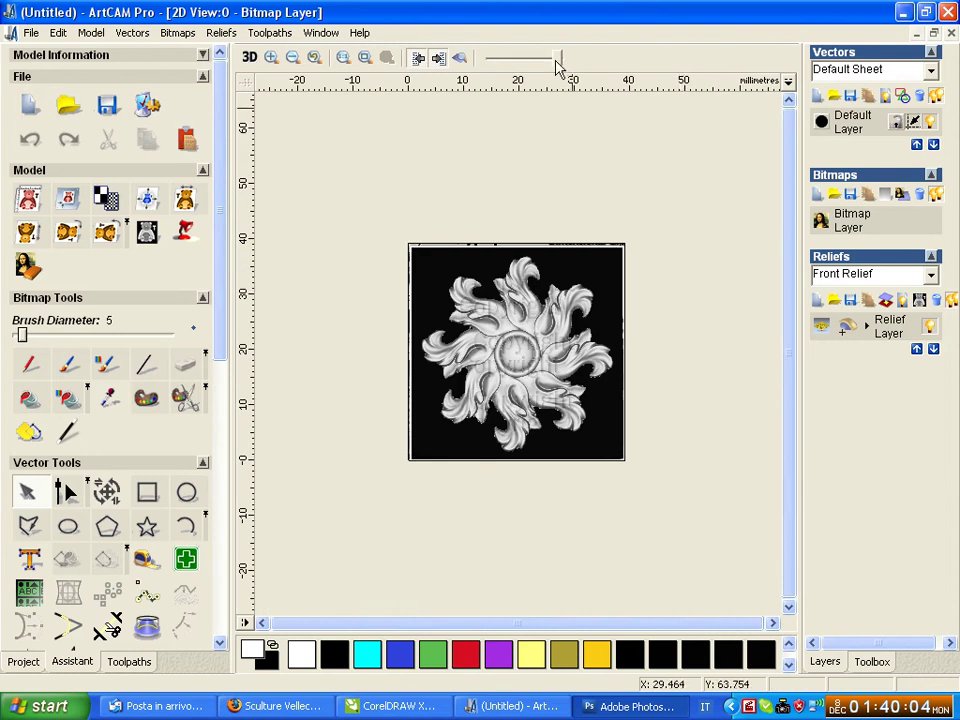
drag(557, 61, 496, 61)
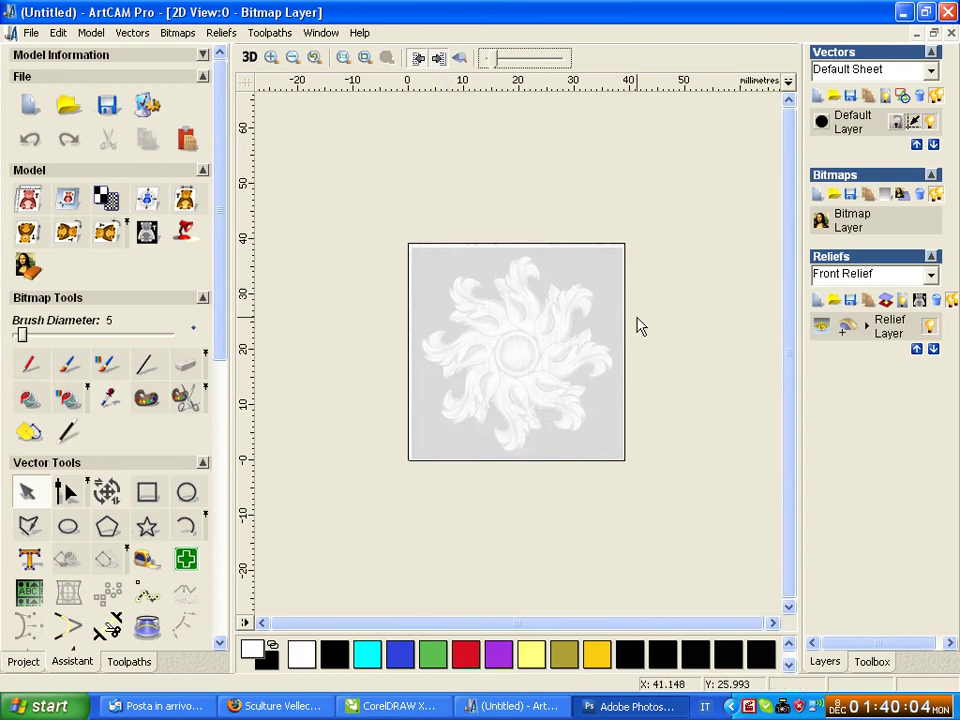
scroll(675, 337, up, 2)
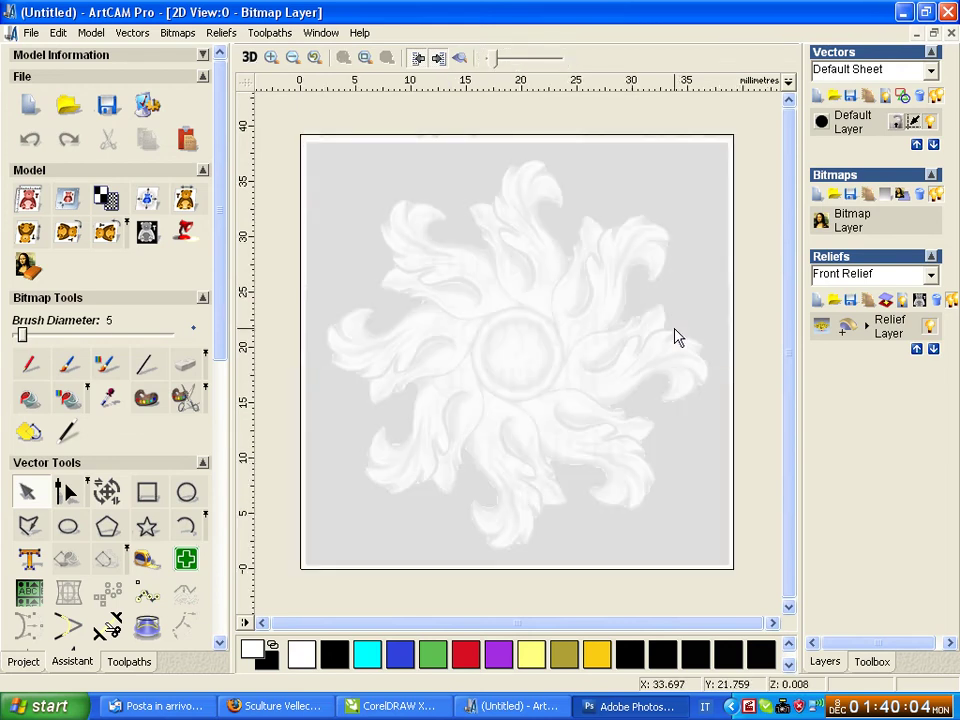
mouse_move(492, 60)
mouse_down()
mouse_move(574, 62)
mouse_move(478, 60)
mouse_move(570, 64)
mouse_move(493, 71)
mouse_move(501, 68)
mouse_up()
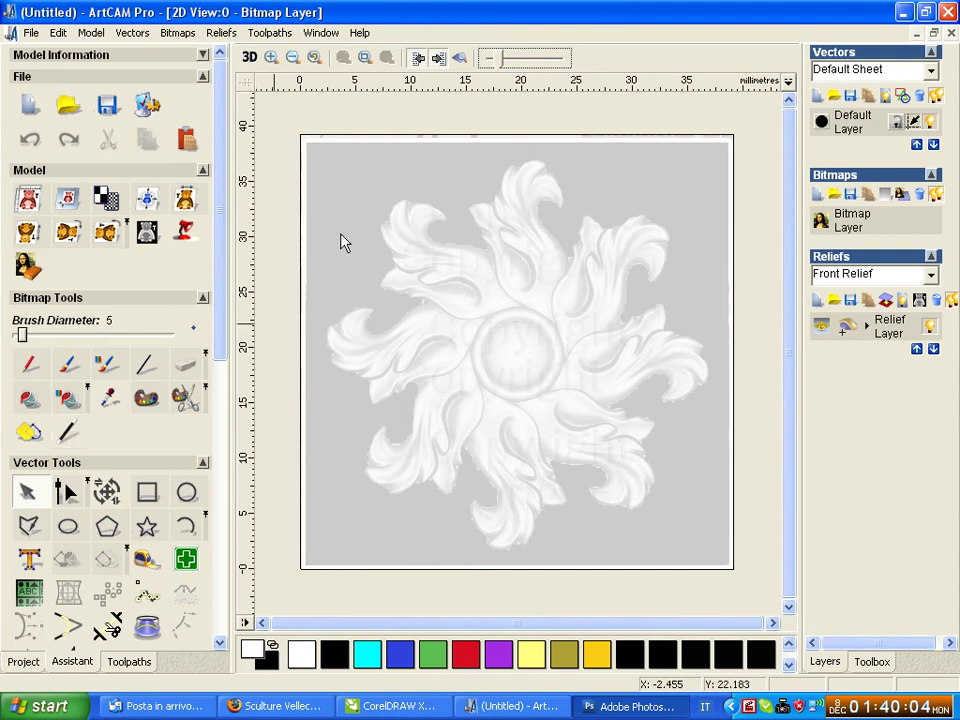
click(68, 431)
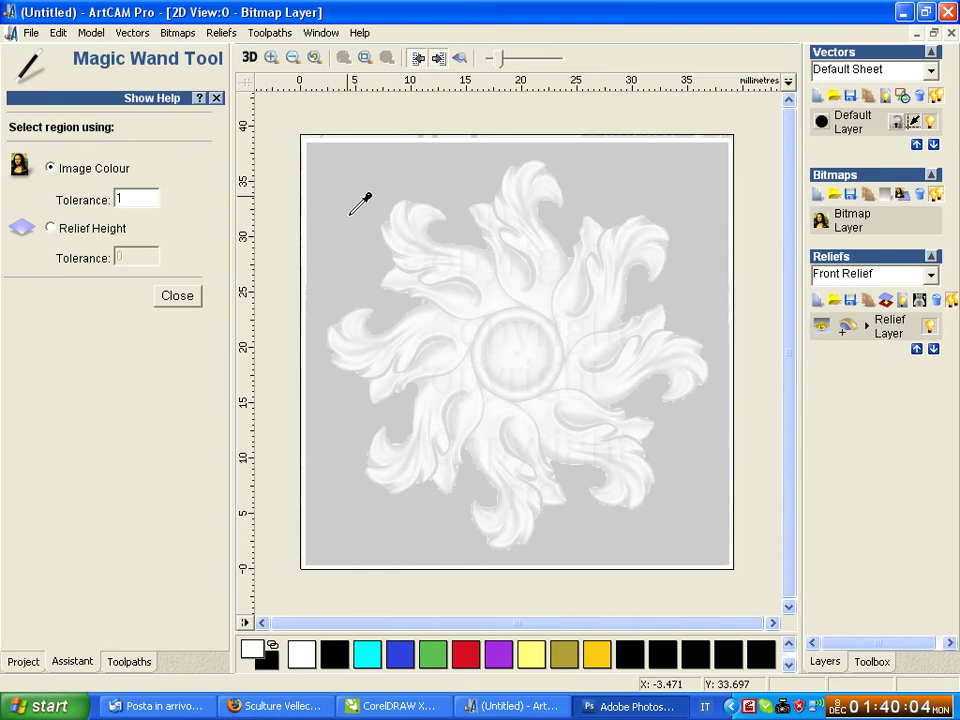
Step: Magic-wand the grey background and an inner colour, darken to check, then pick a small upper-left leaf region
click(346, 215)
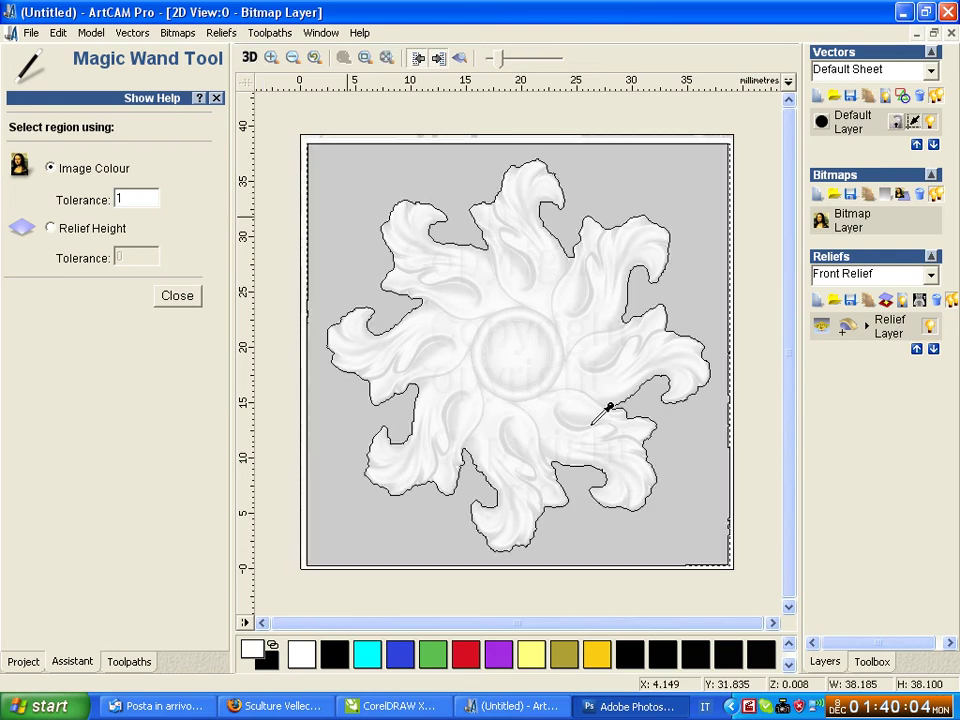
click(525, 419)
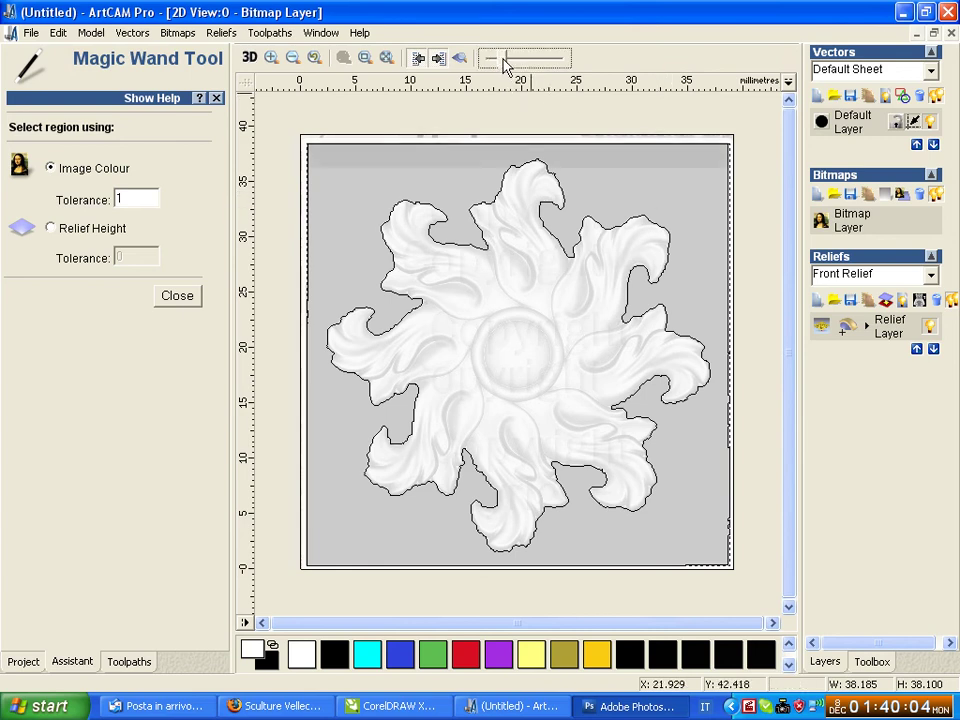
drag(506, 60, 515, 60)
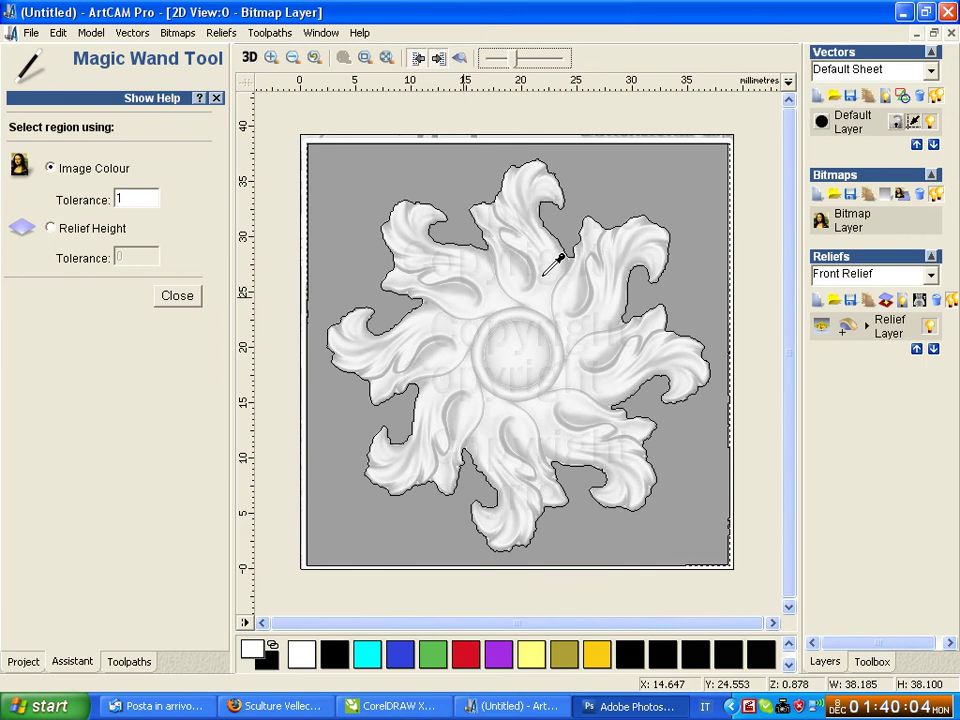
click(457, 288)
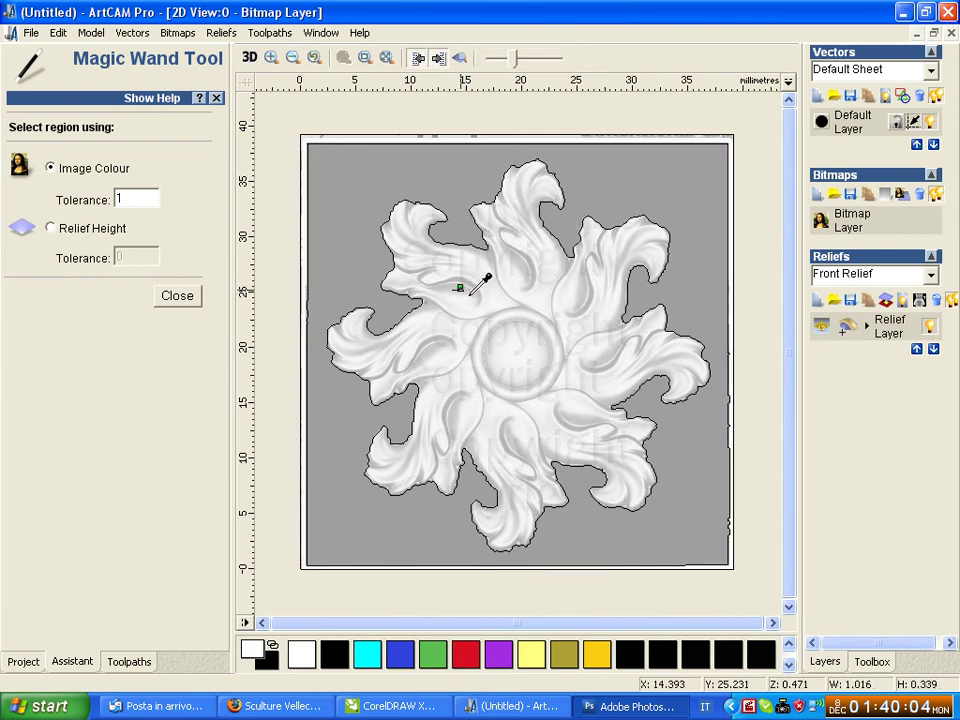
click(449, 290)
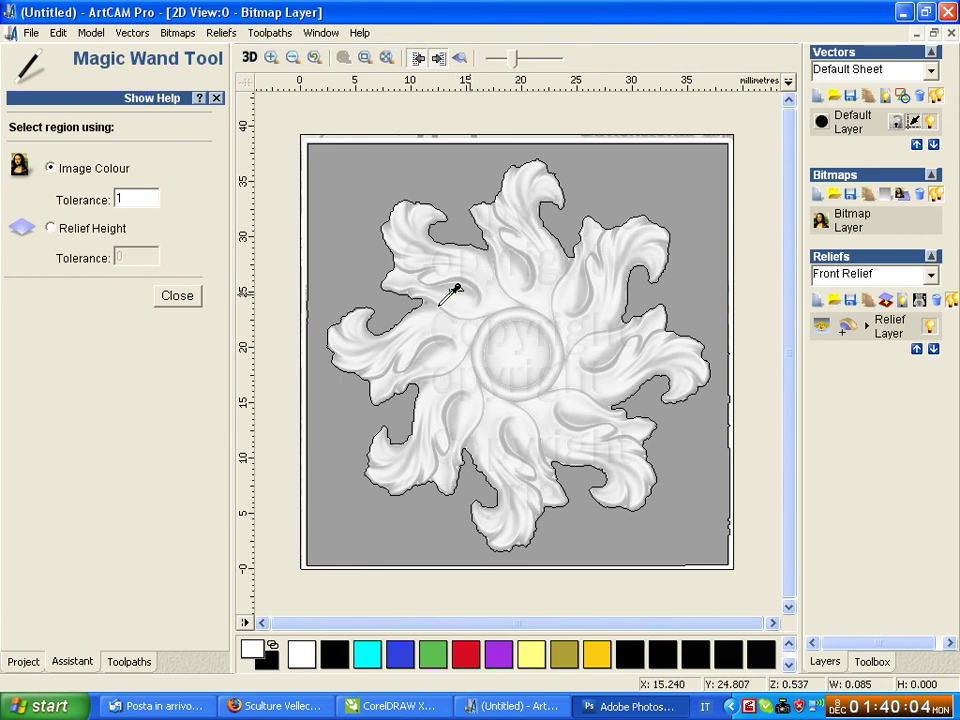
Step: Undo the boundary creations with Edit > Undo Create Boundaries, then darken the bitmap to check
click(139, 40)
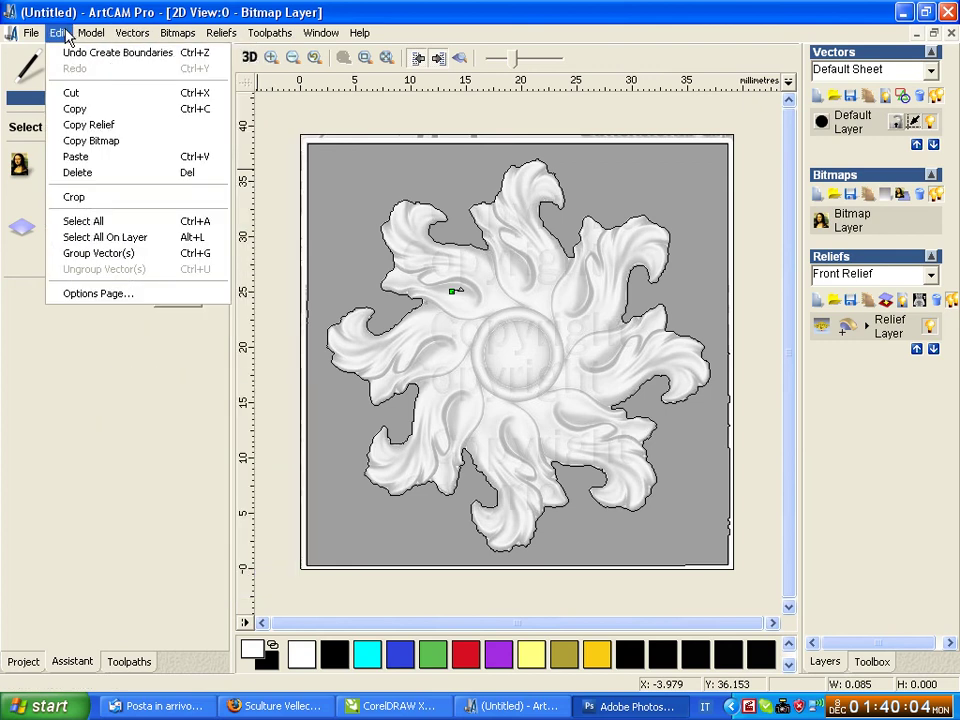
click(110, 52)
click(68, 35)
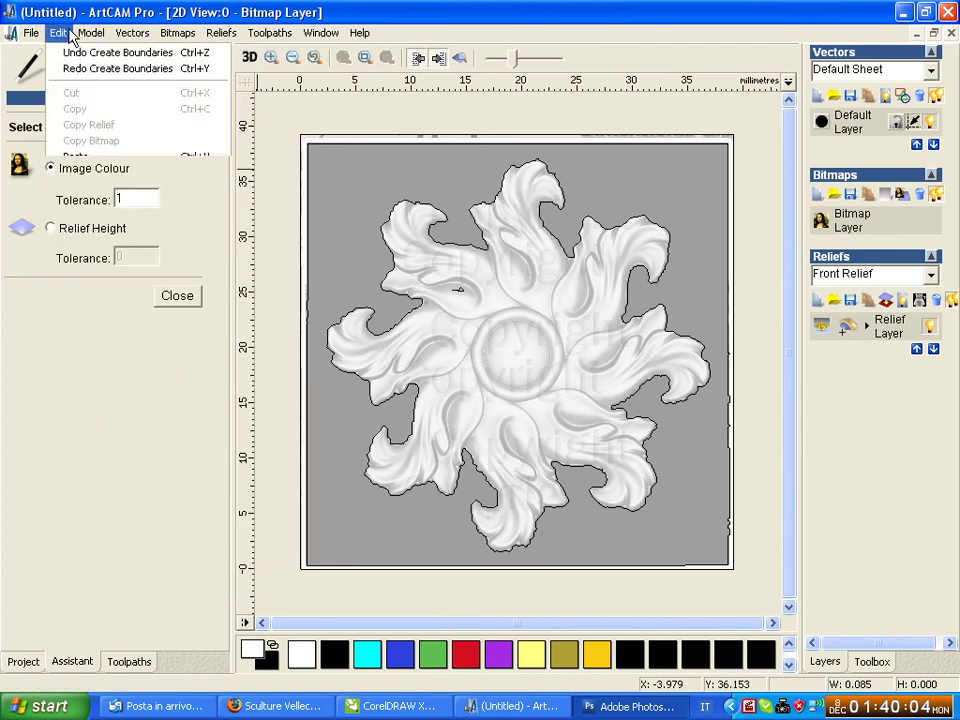
click(68, 52)
click(62, 36)
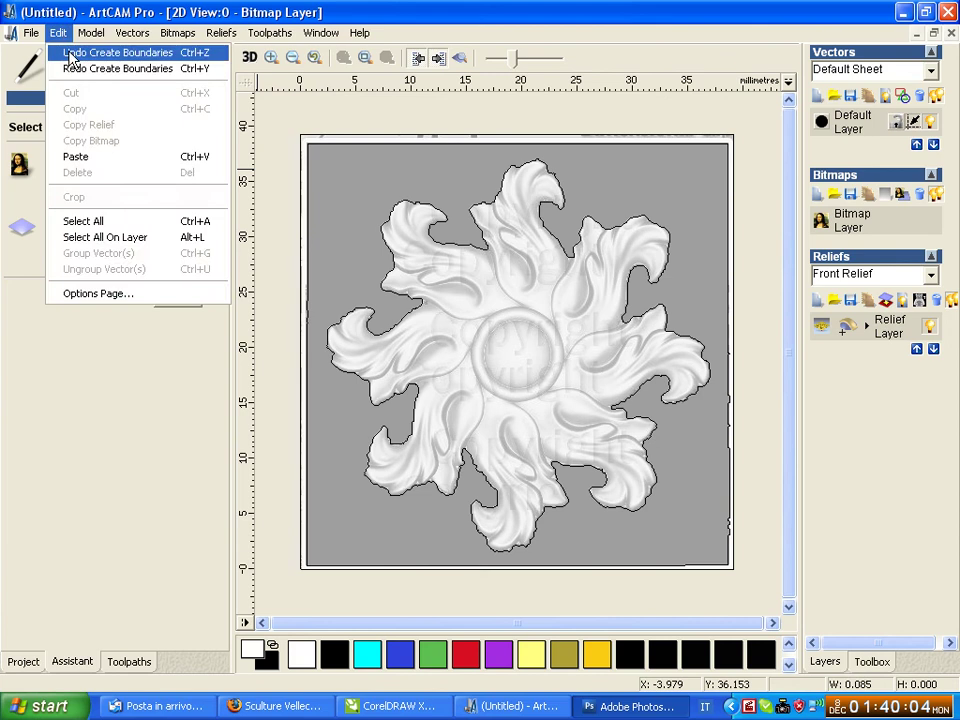
click(68, 56)
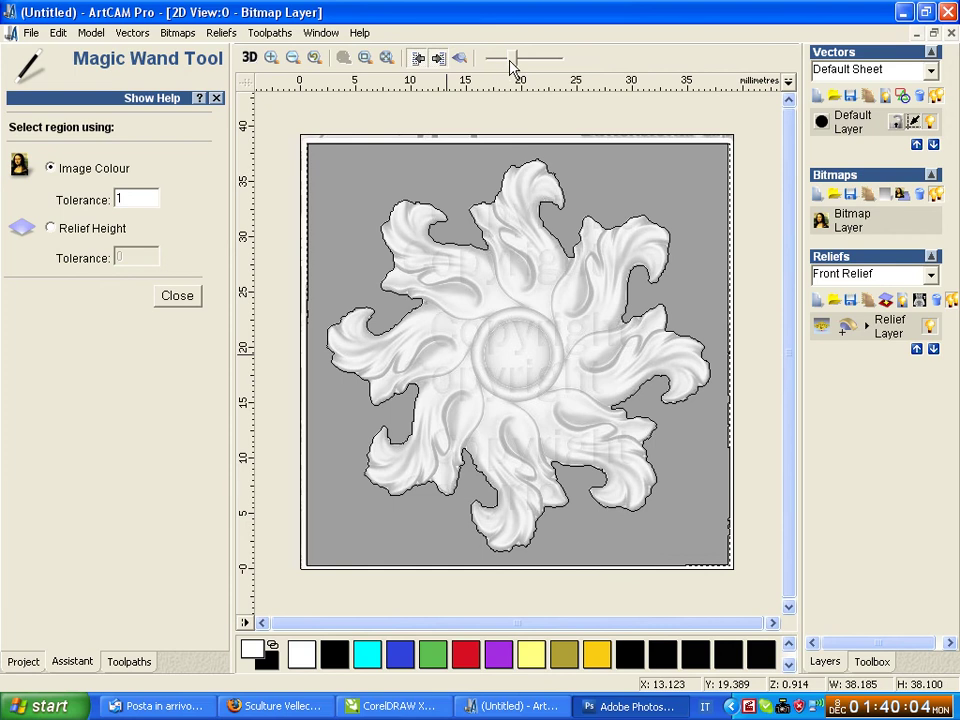
mouse_move(511, 66)
mouse_down()
mouse_move(560, 73)
mouse_move(493, 70)
mouse_move(551, 77)
mouse_up()
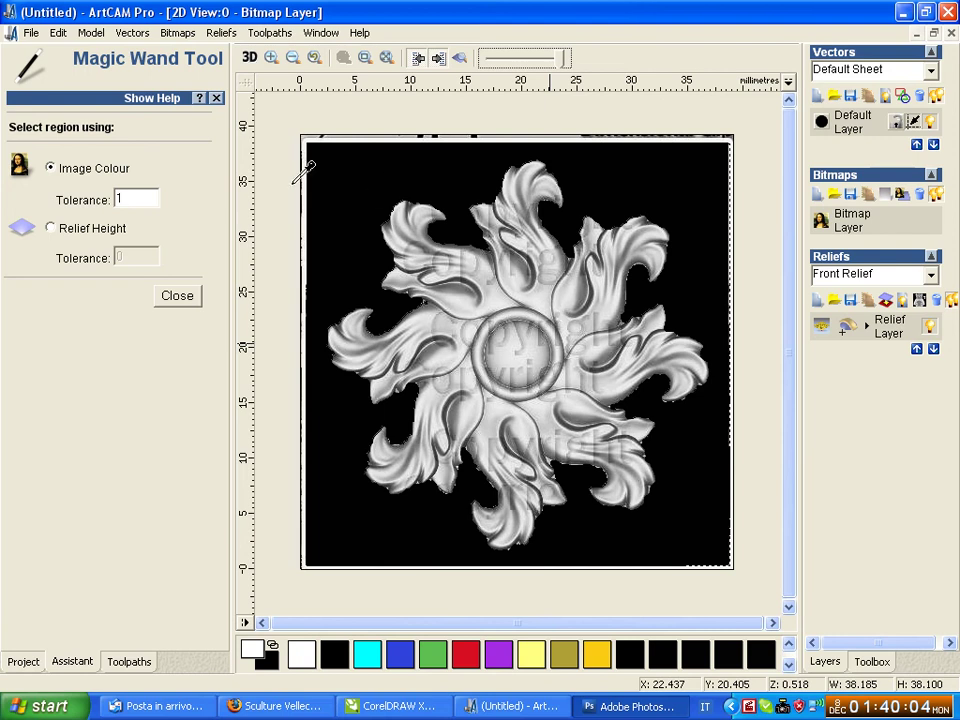
Step: Keep the magic wand boundary and compare the magenta outline against faded and full-contrast bitmap
click(177, 295)
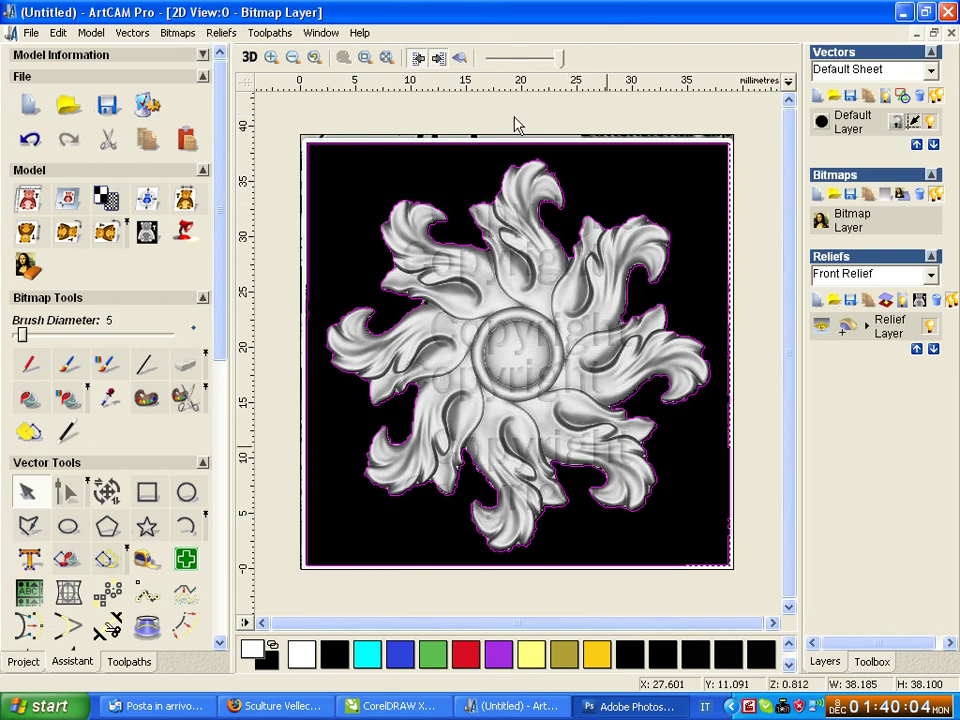
drag(560, 60, 478, 60)
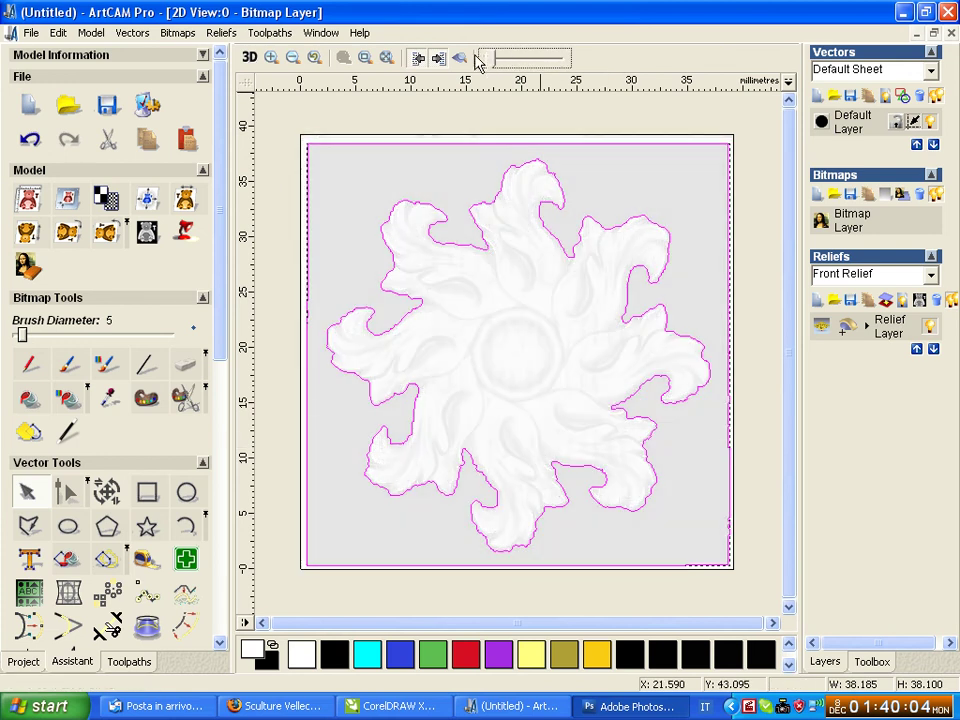
mouse_move(489, 60)
mouse_down()
mouse_move(538, 60)
mouse_move(489, 60)
mouse_up()
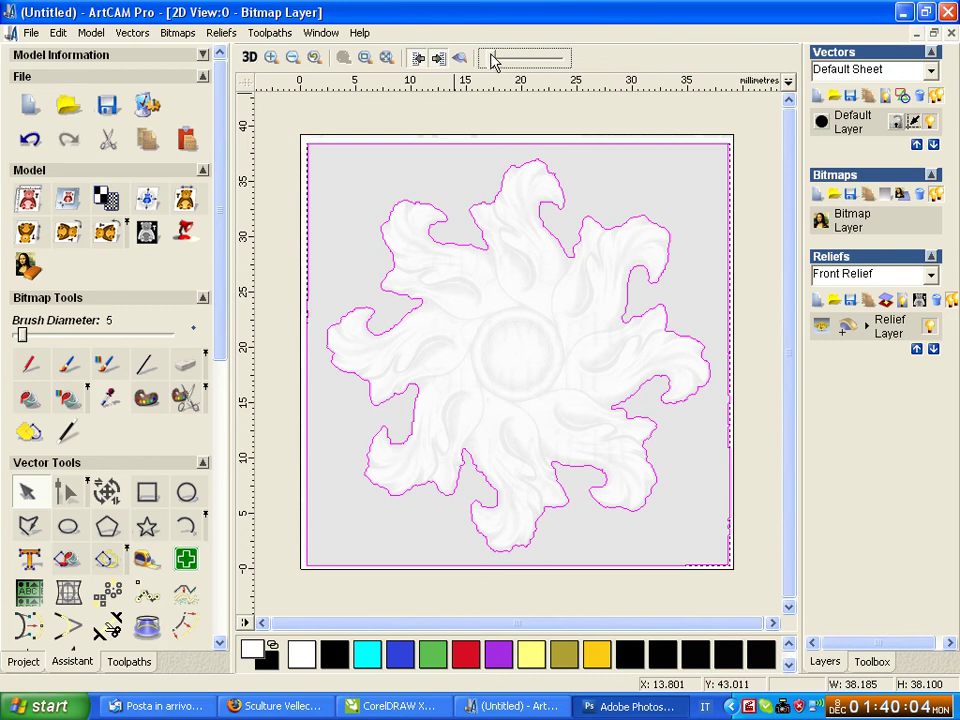
drag(491, 62, 561, 62)
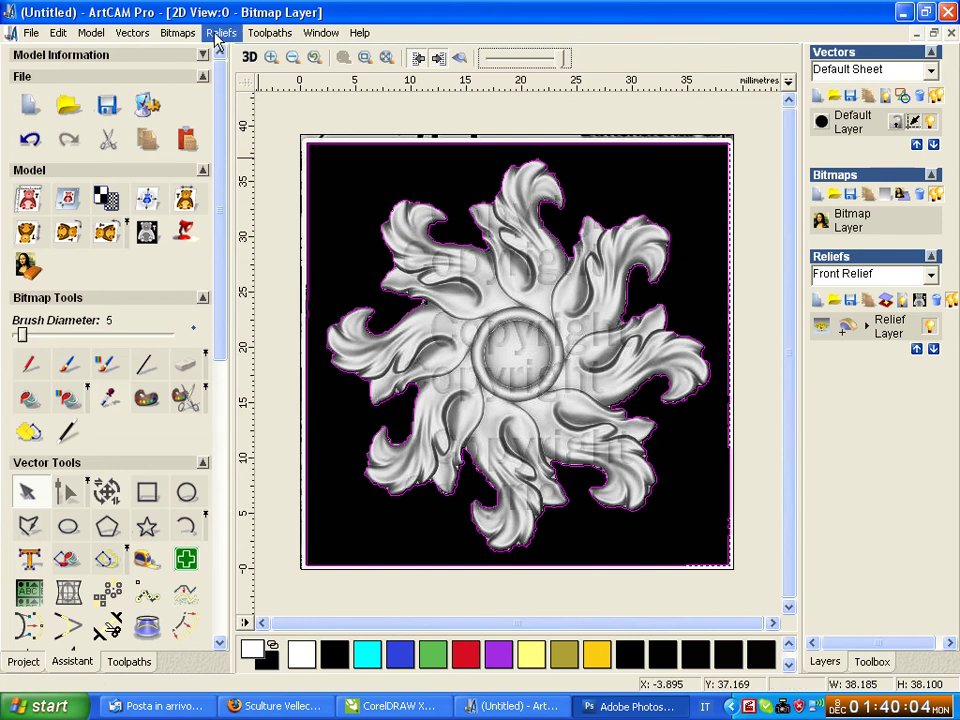
Step: Reduce the rosette bitmap from 244 to 7 colours, accepting the colour link reset
click(180, 33)
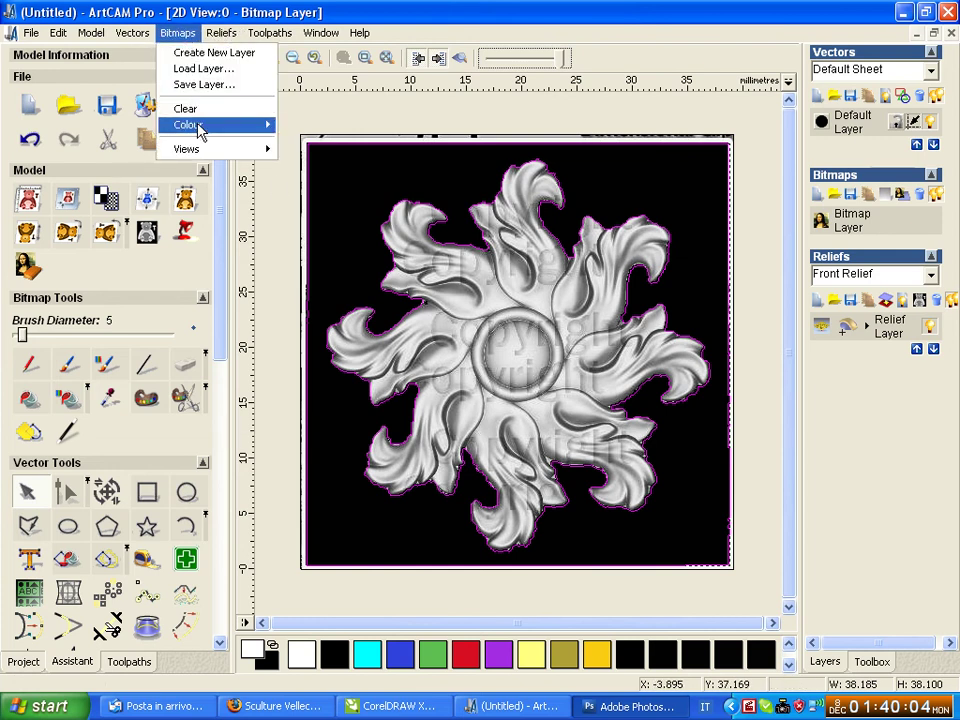
mouse_move(205, 125)
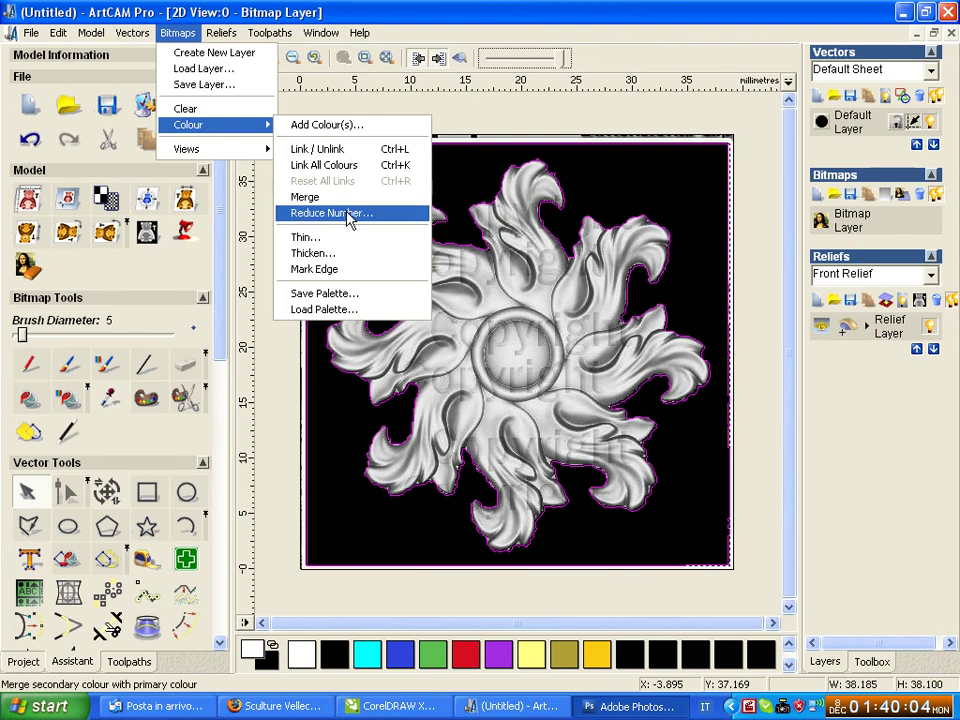
click(350, 215)
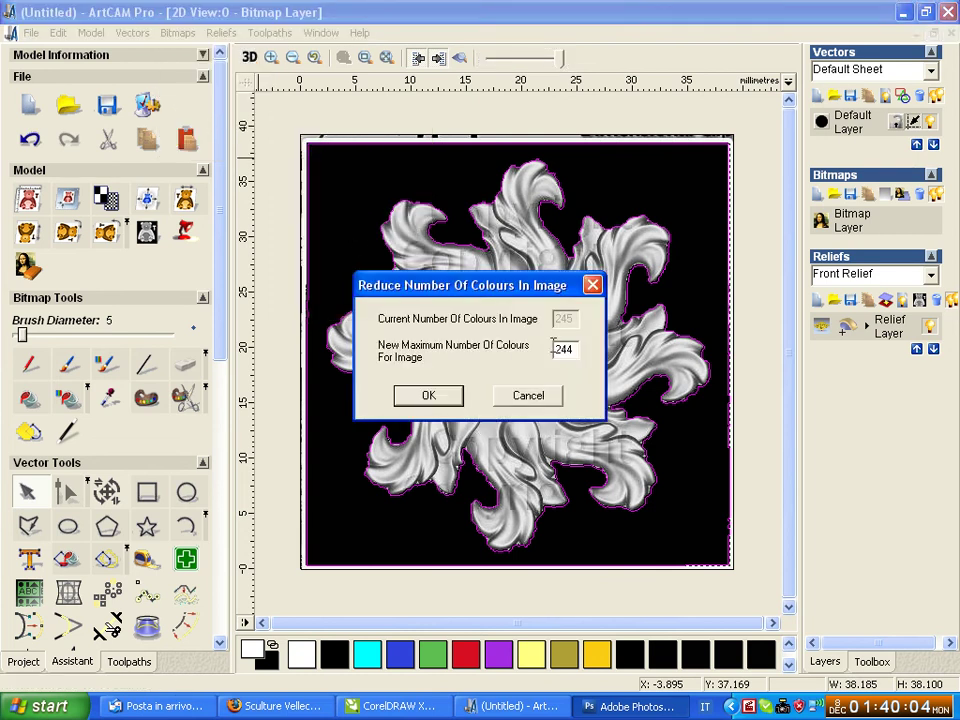
drag(576, 349, 550, 351)
text(7)
click(428, 396)
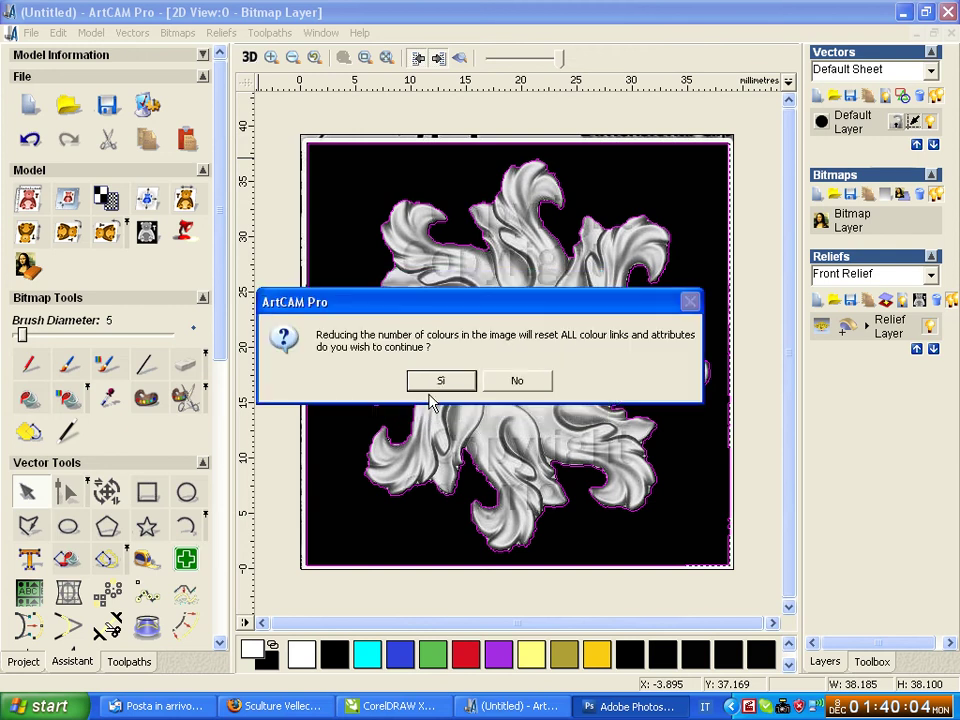
click(441, 383)
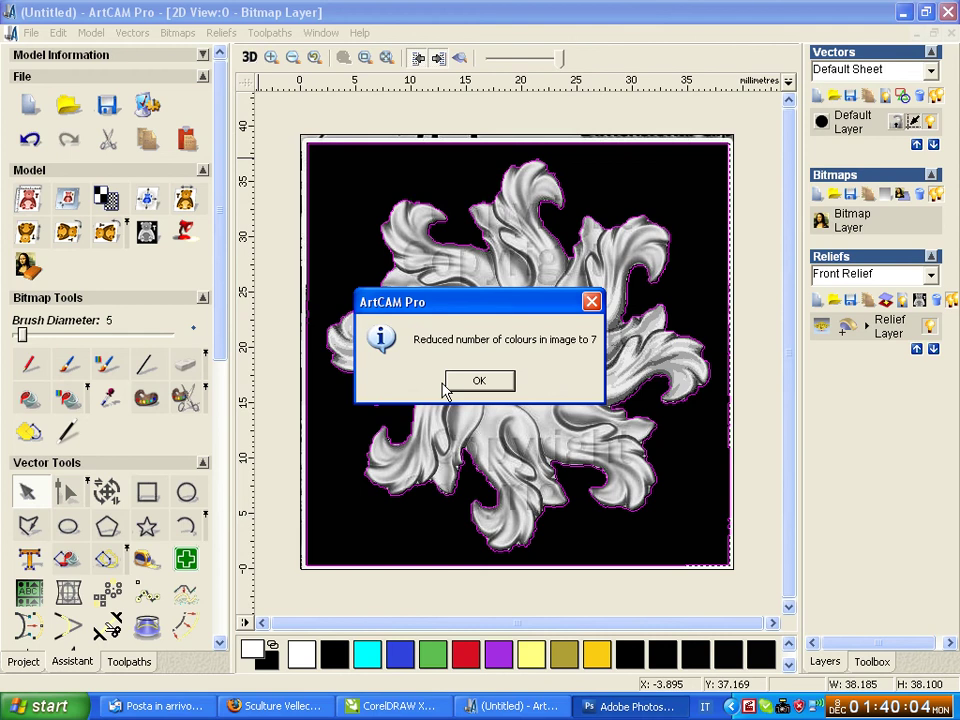
click(450, 381)
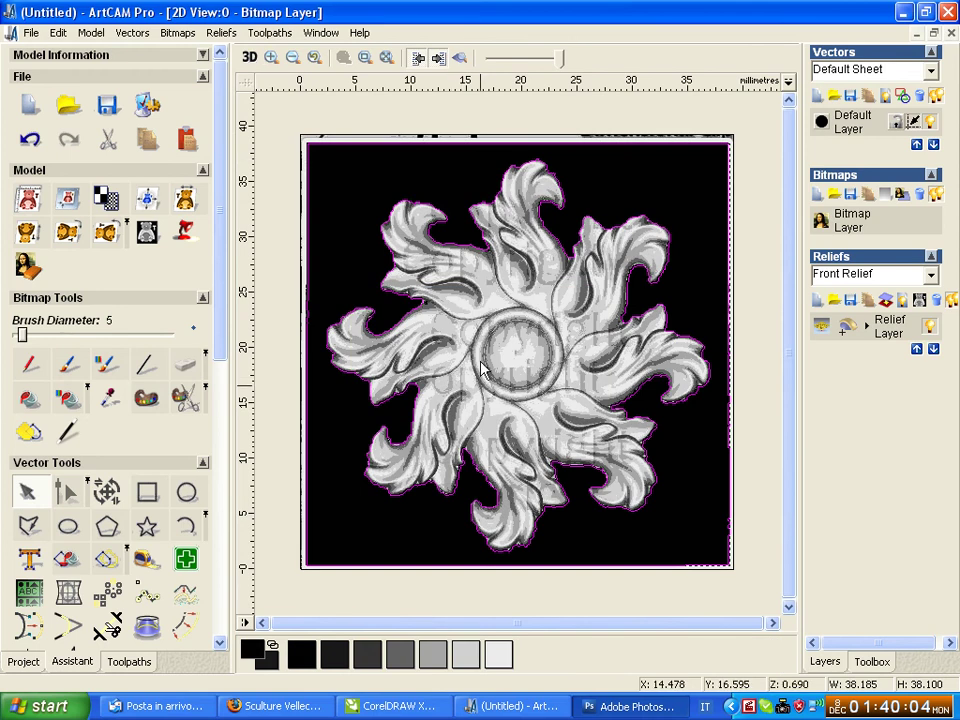
Step: Hide the traced vector outlines on the Default Layer and clear the vector selection
click(932, 122)
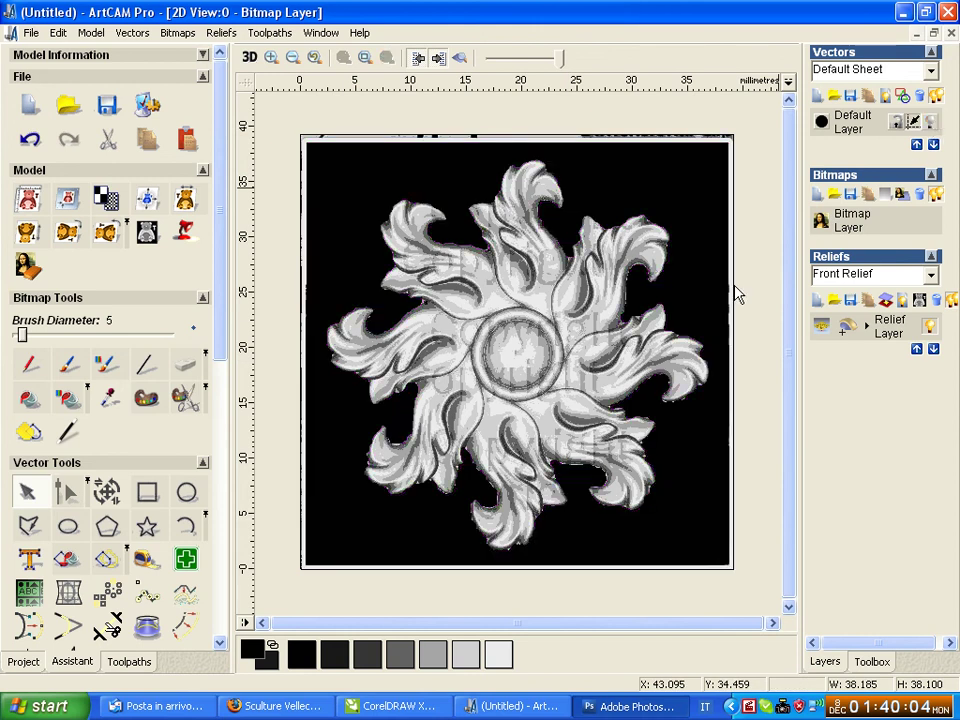
click(697, 294)
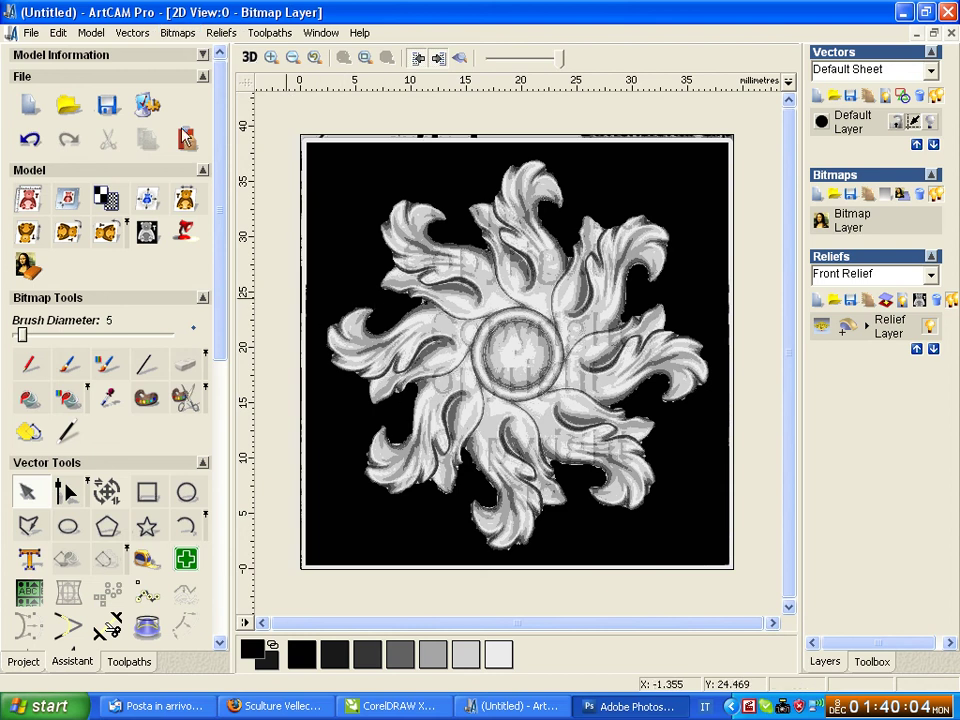
click(175, 33)
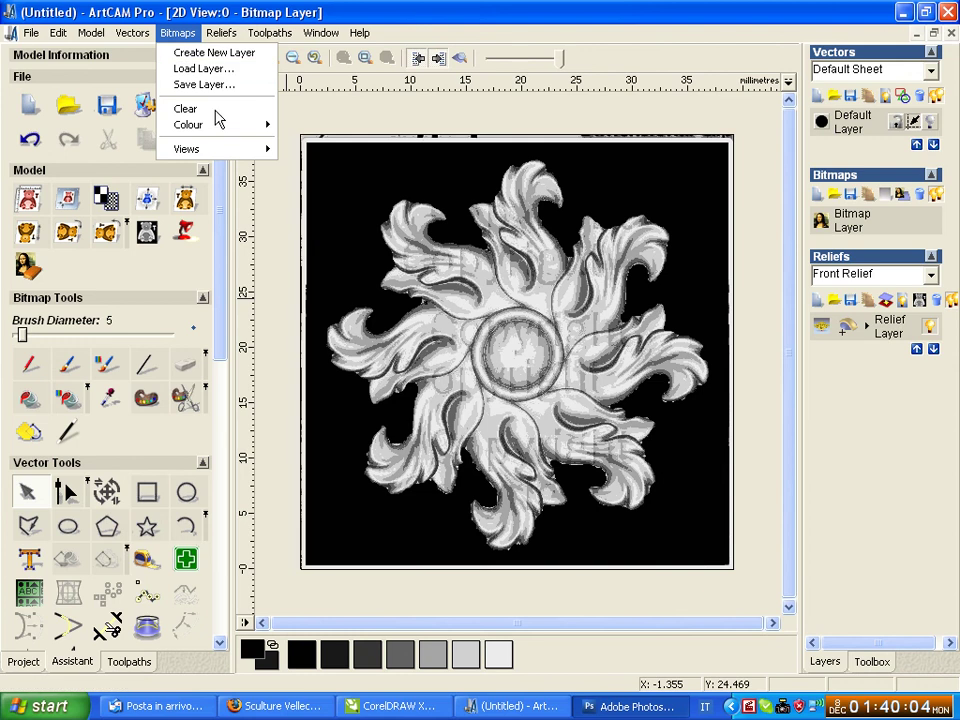
mouse_move(190, 124)
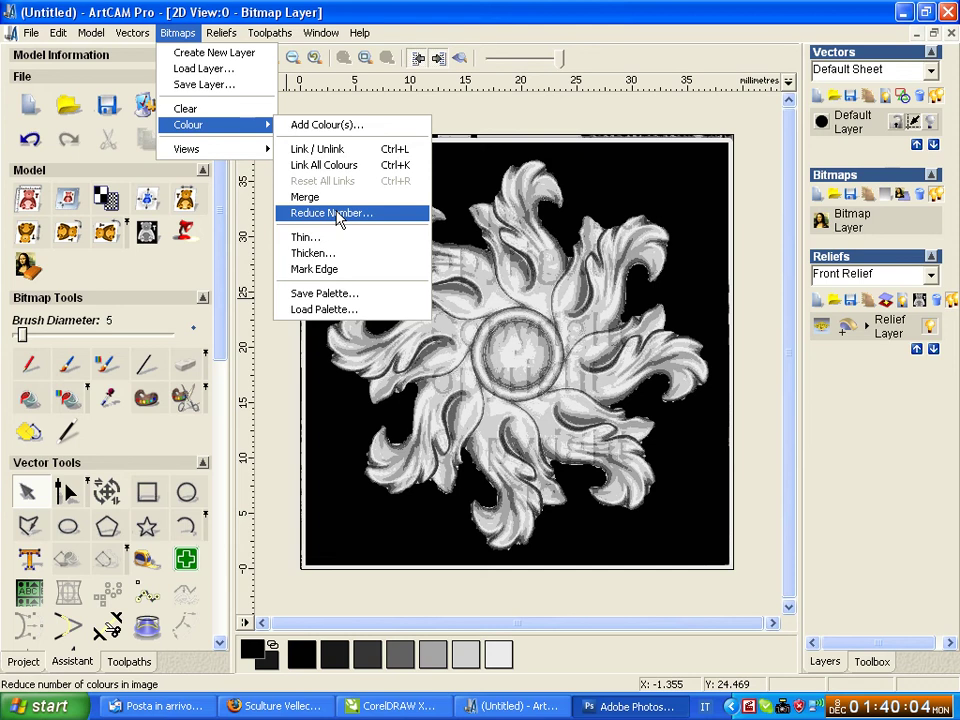
Step: Reduce the bitmap to 4 colours and set light grey as the primary colour
click(338, 215)
text(4)
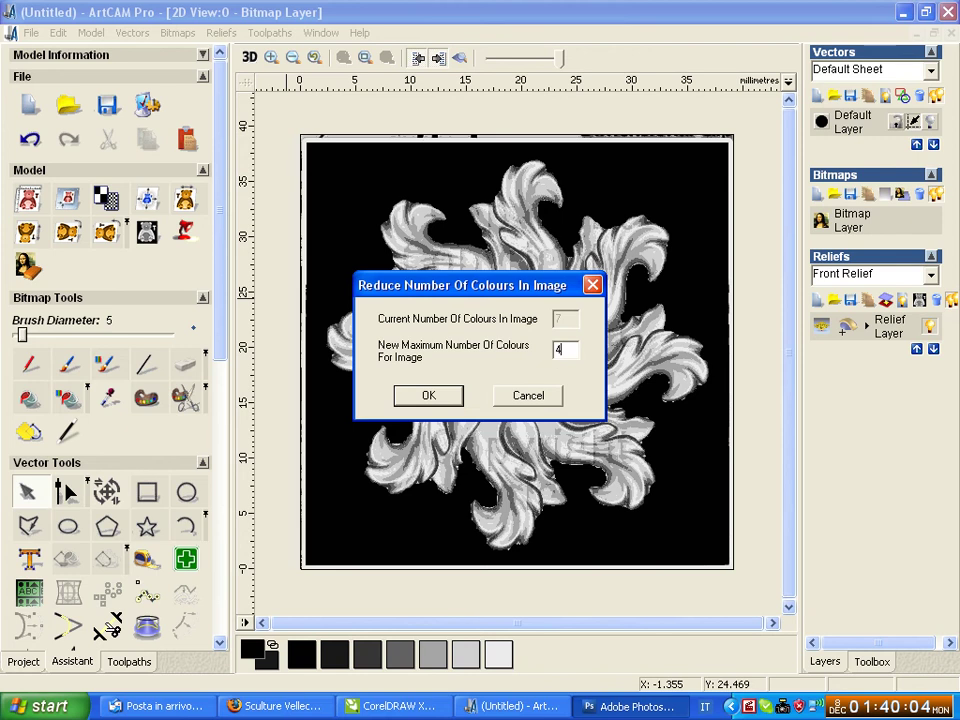
click(432, 395)
click(448, 385)
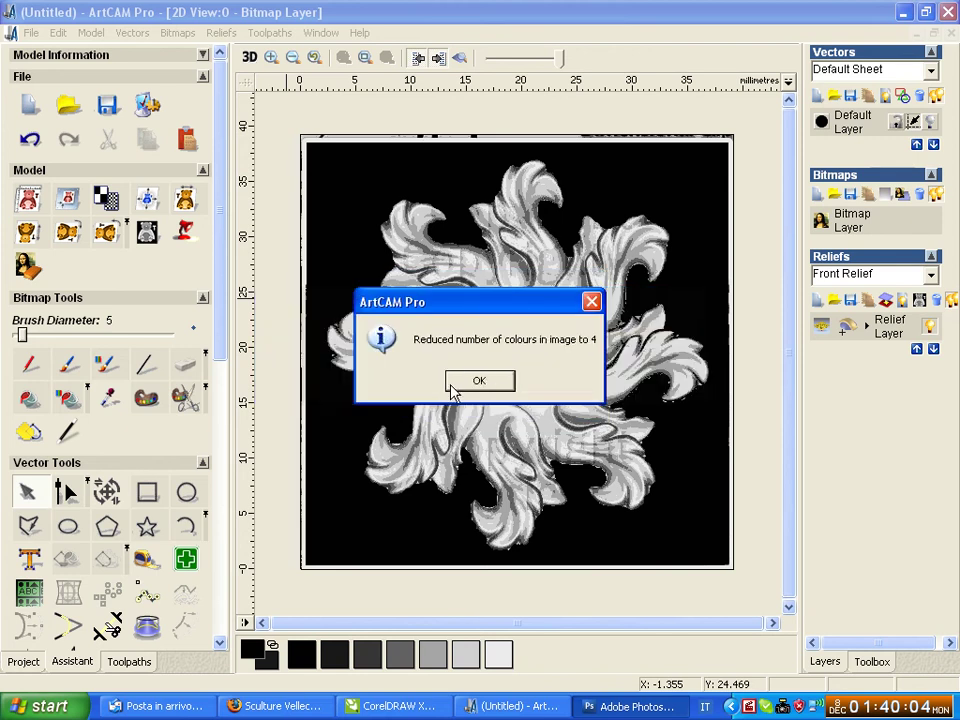
click(456, 386)
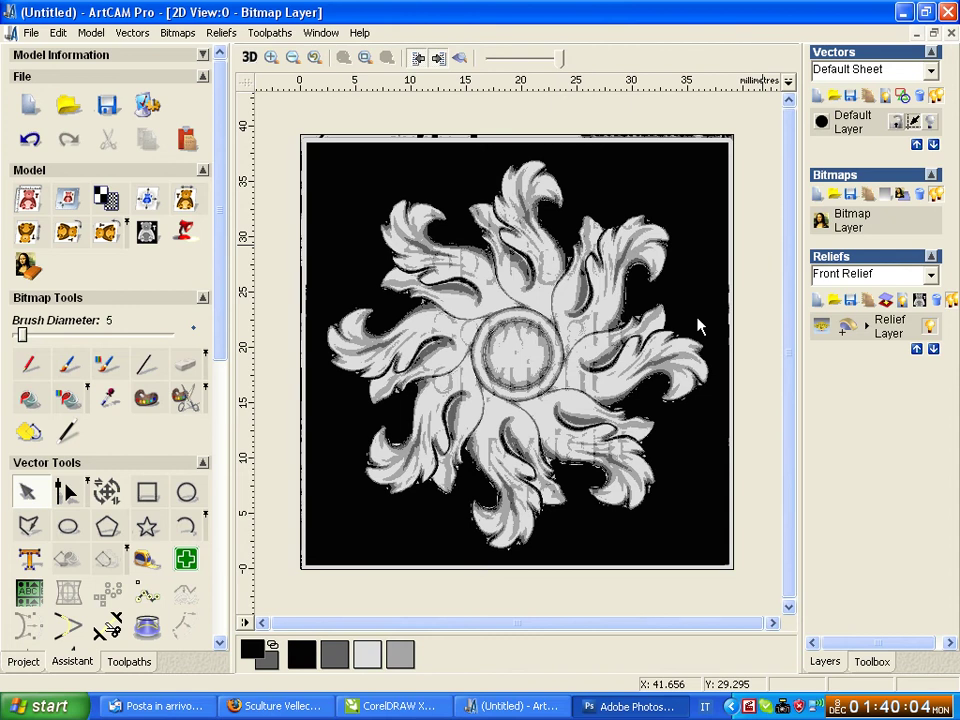
click(367, 655)
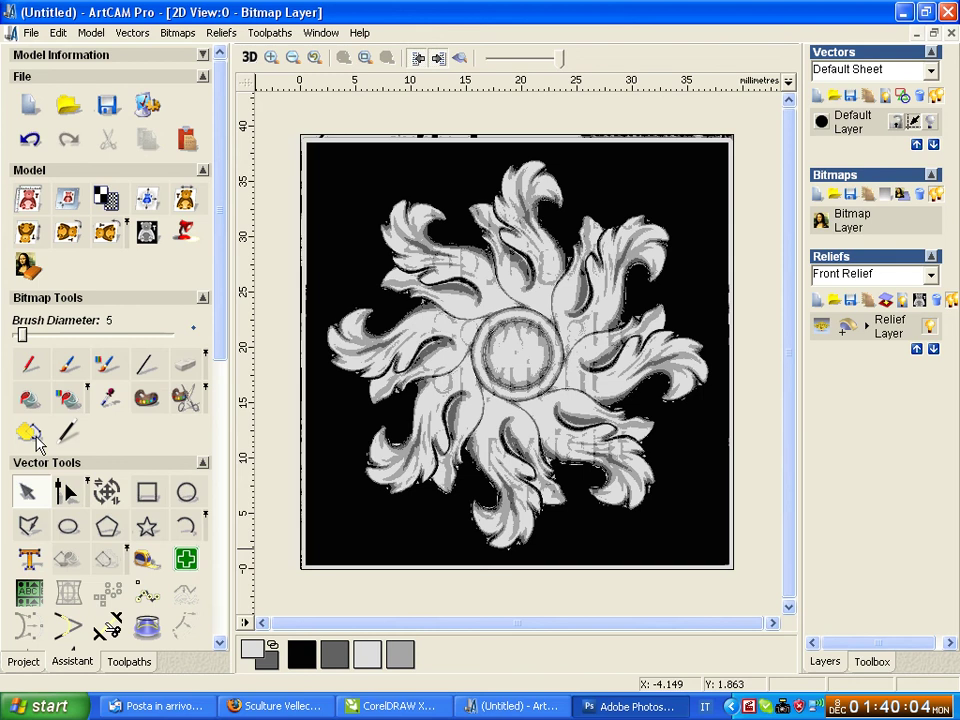
Step: Trace the light grey regions into vectors with Vector From Bitmap, then fade and hide the bitmap layer
click(28, 433)
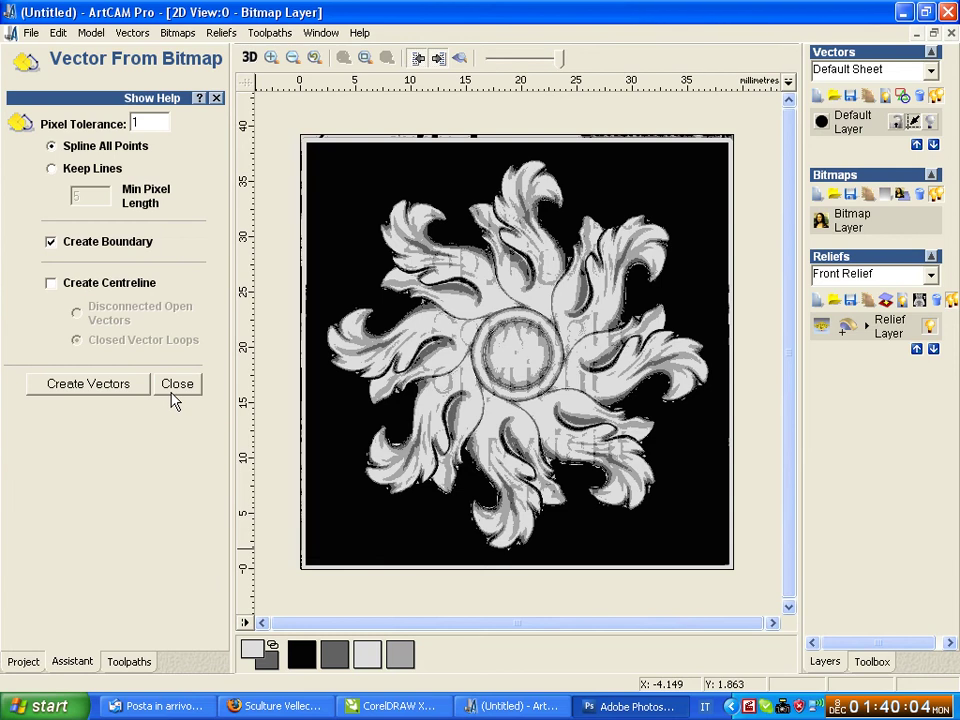
click(117, 394)
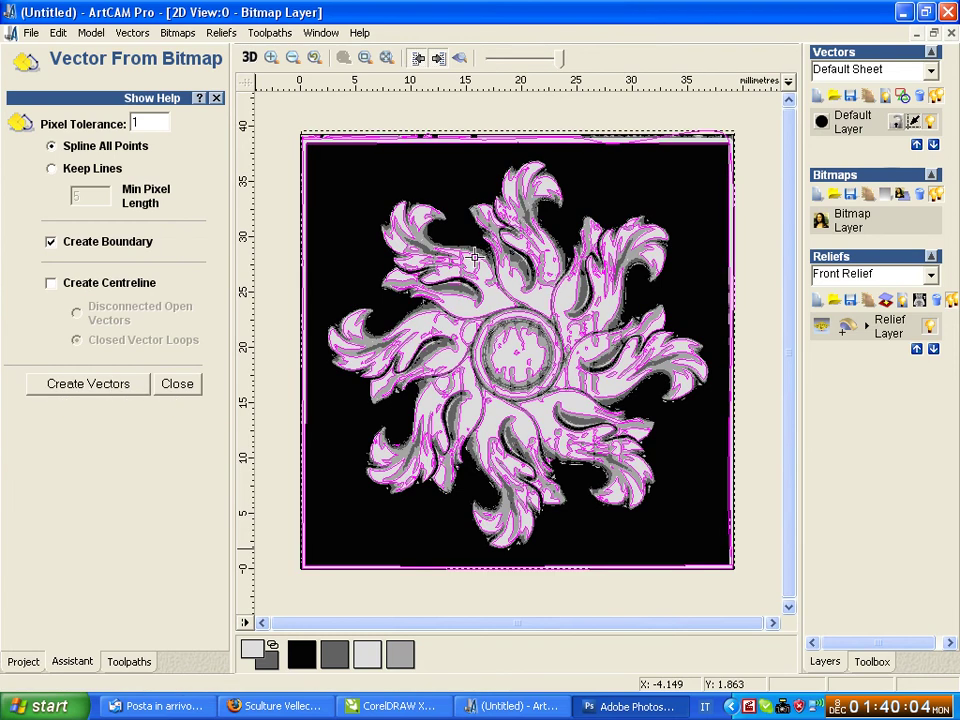
drag(558, 58, 483, 57)
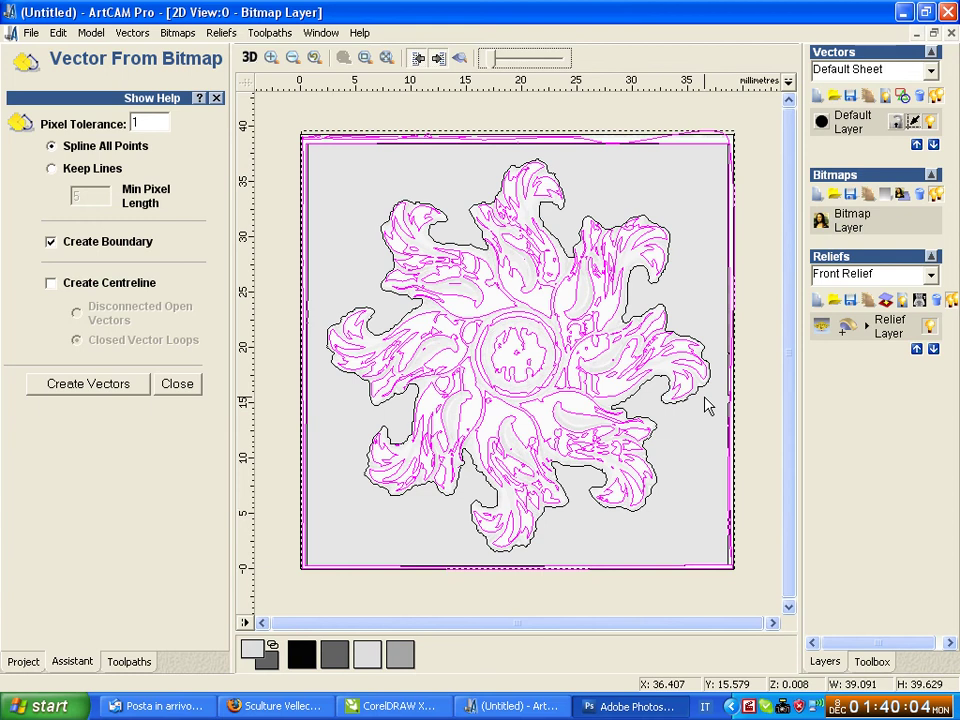
click(936, 194)
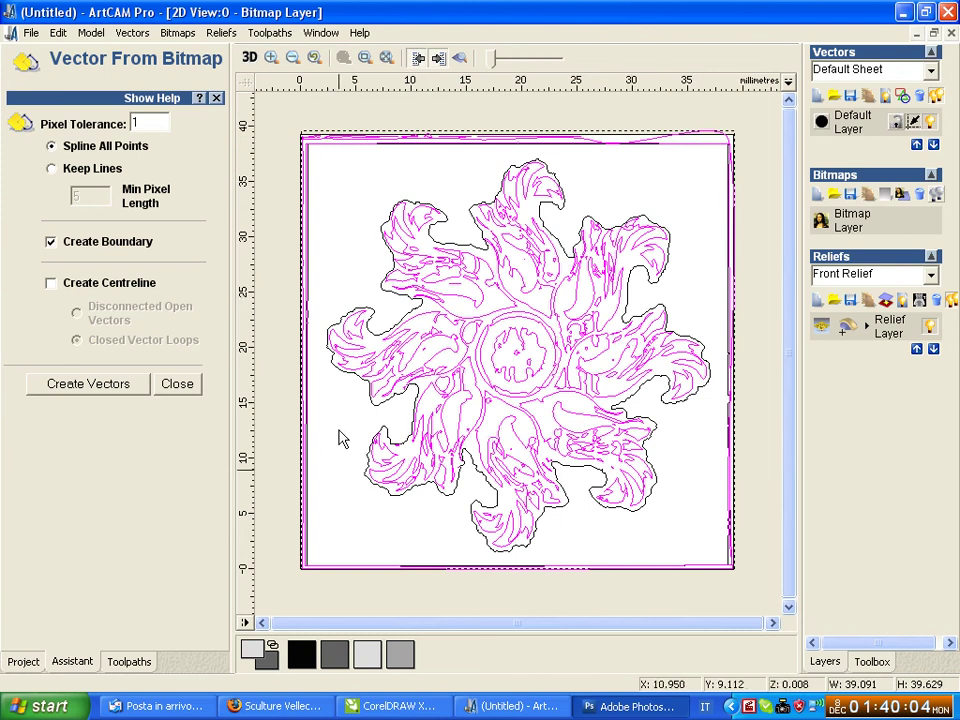
Step: Select and deselect the boundary rectangle around the traced rosette to check it
click(307, 410)
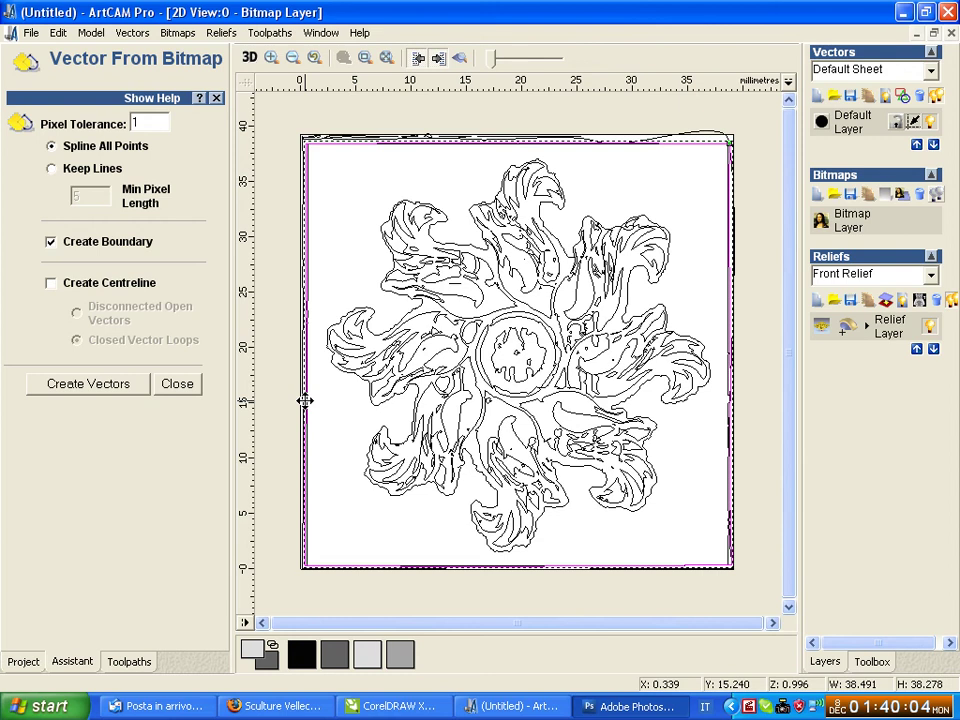
click(309, 410)
click(306, 392)
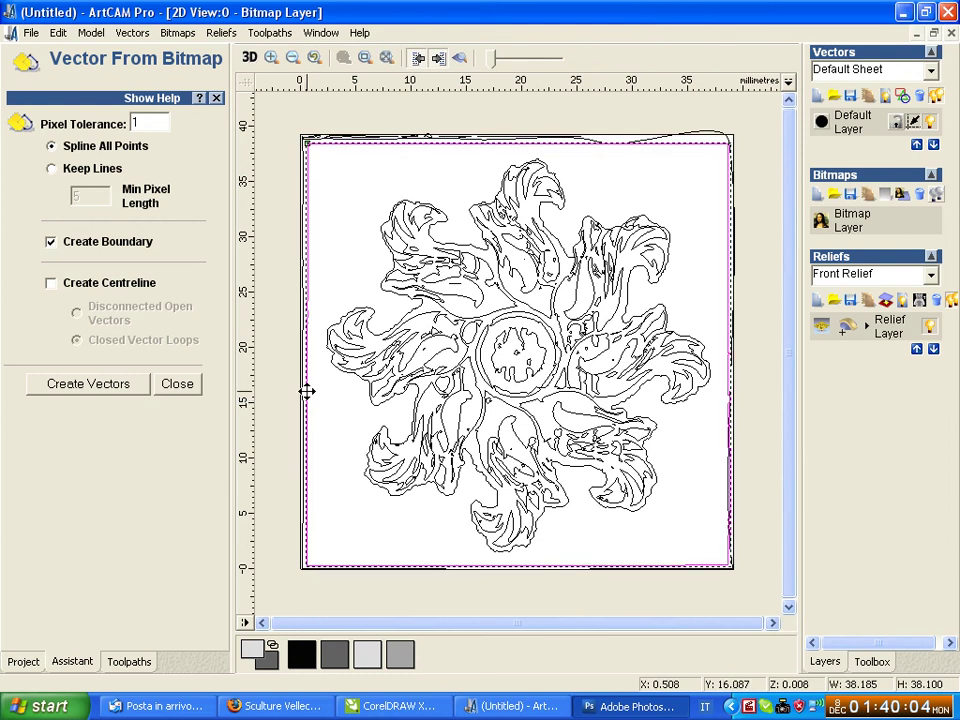
click(309, 395)
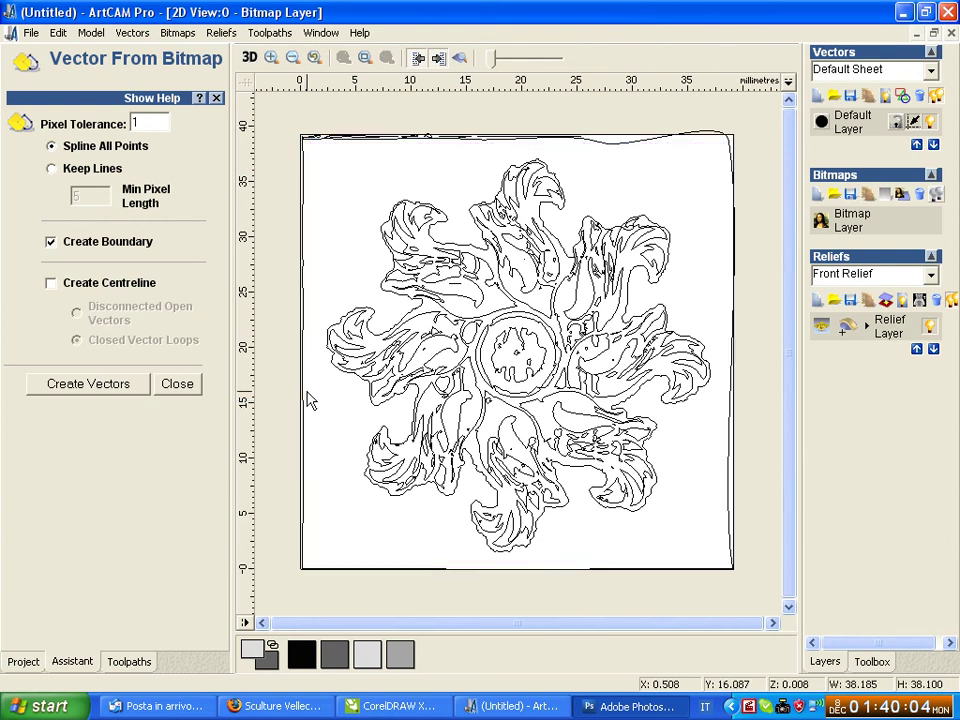
click(301, 324)
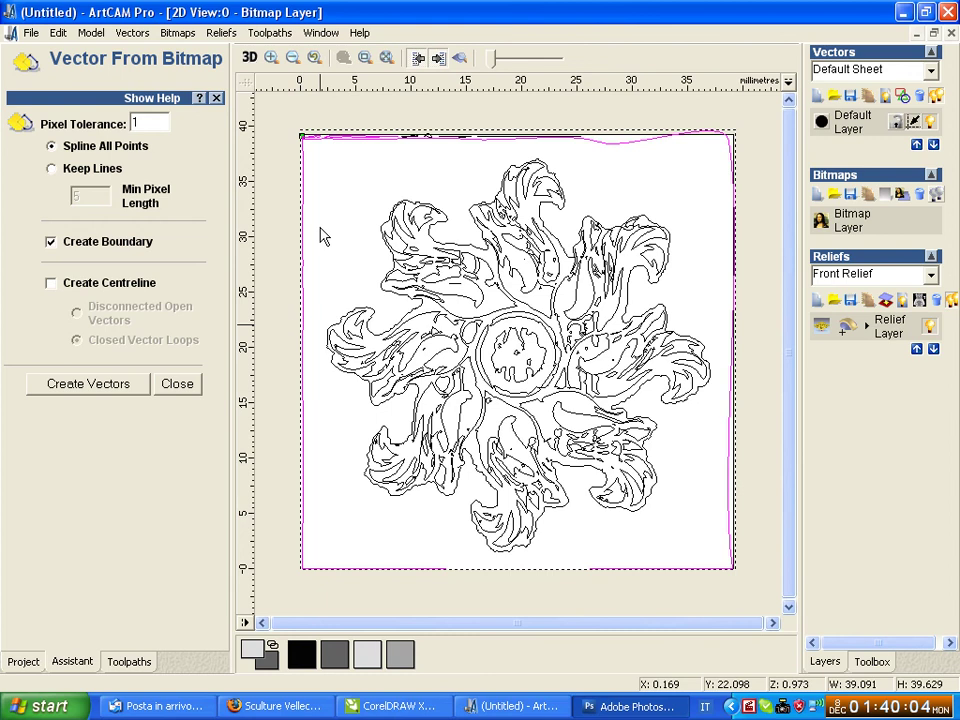
click(363, 150)
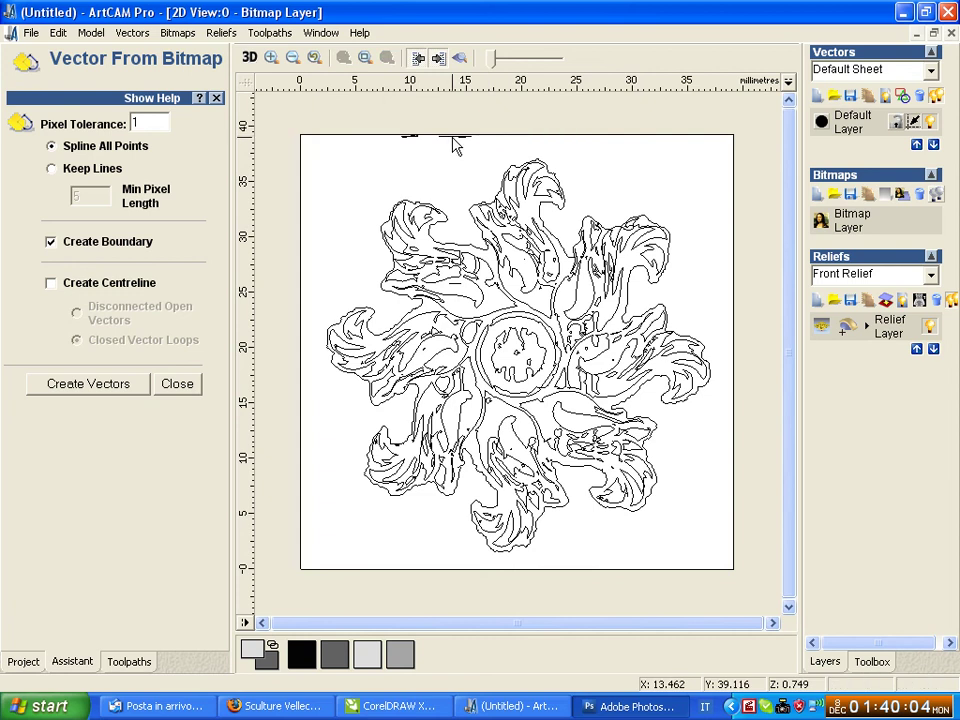
Step: Check the small stray vector on the top edge, then drag-select all the rosette outlines
click(408, 137)
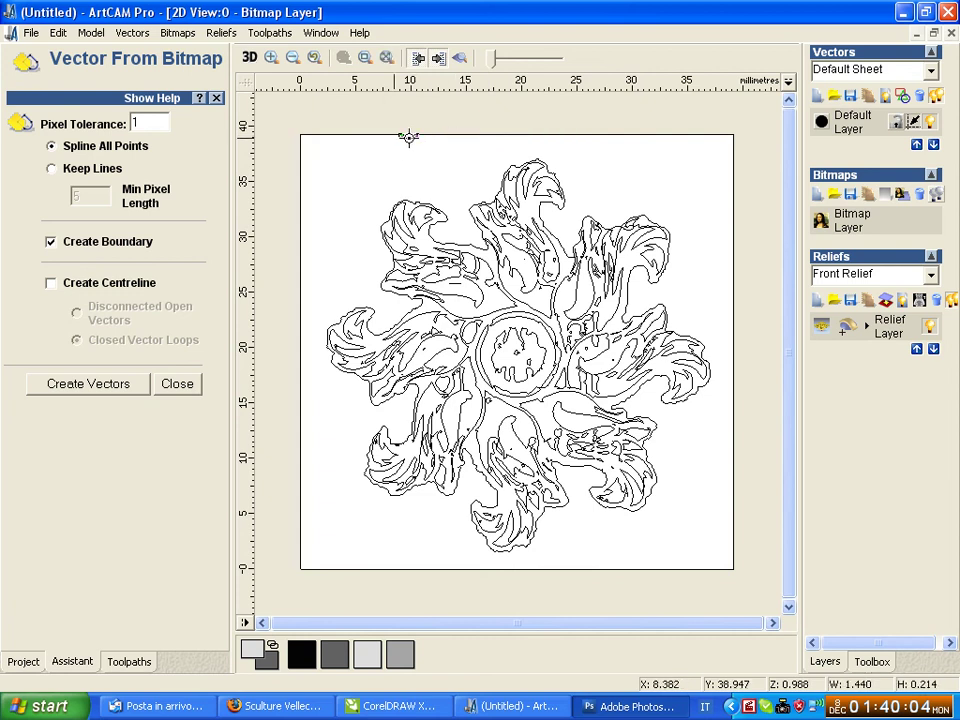
click(409, 142)
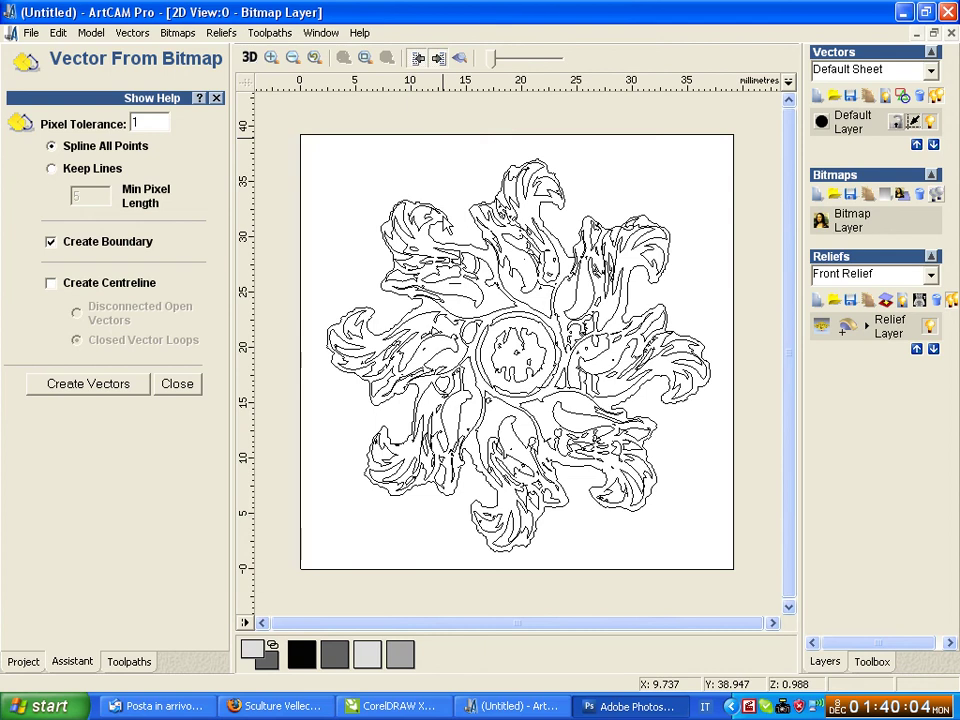
mouse_move(312, 160)
mouse_down()
mouse_move(642, 560)
mouse_move(728, 578)
mouse_up()
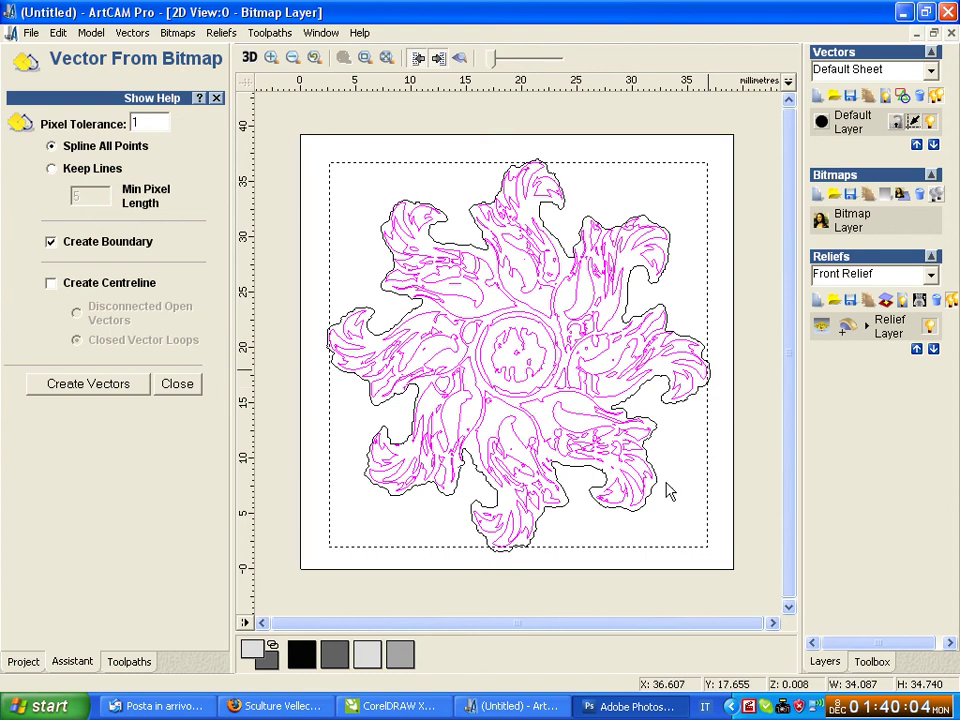
click(343, 155)
drag(315, 157, 720, 562)
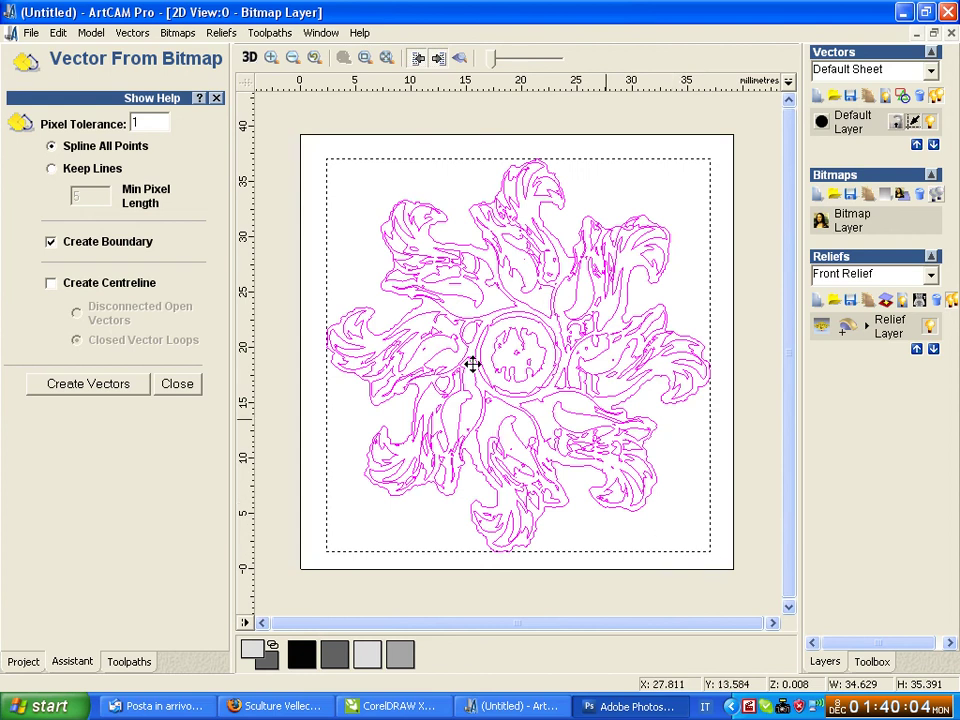
click(56, 33)
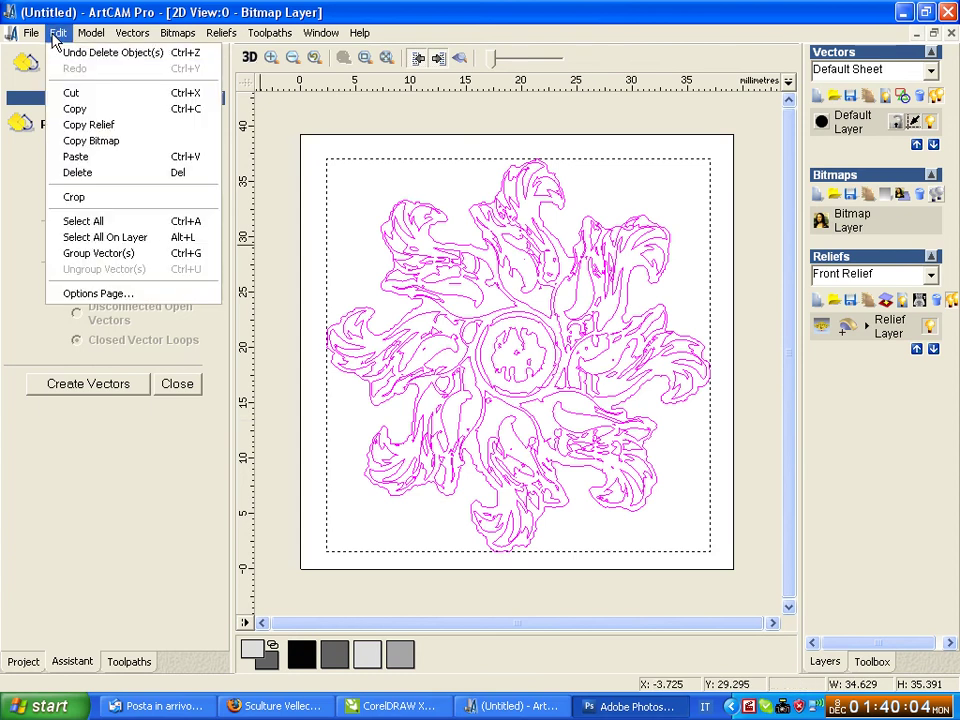
click(68, 54)
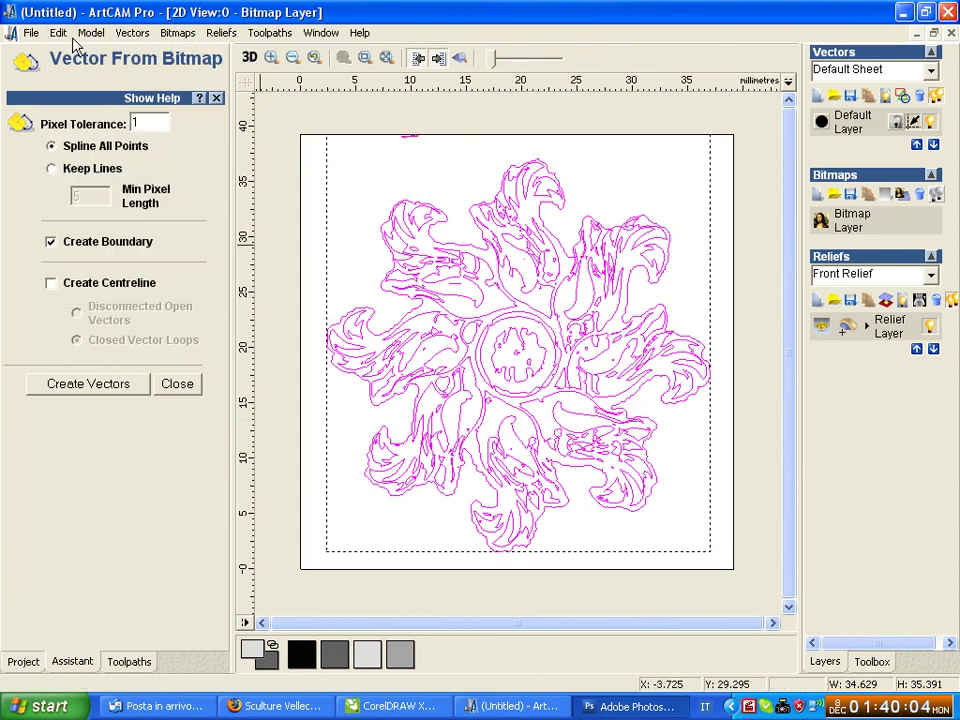
click(59, 34)
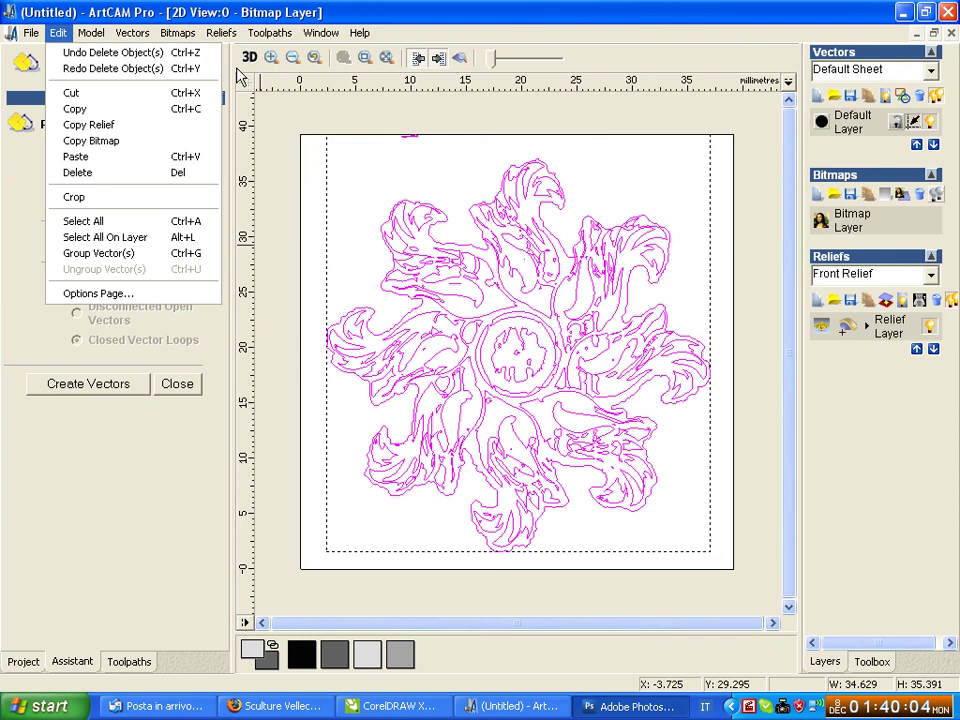
click(416, 140)
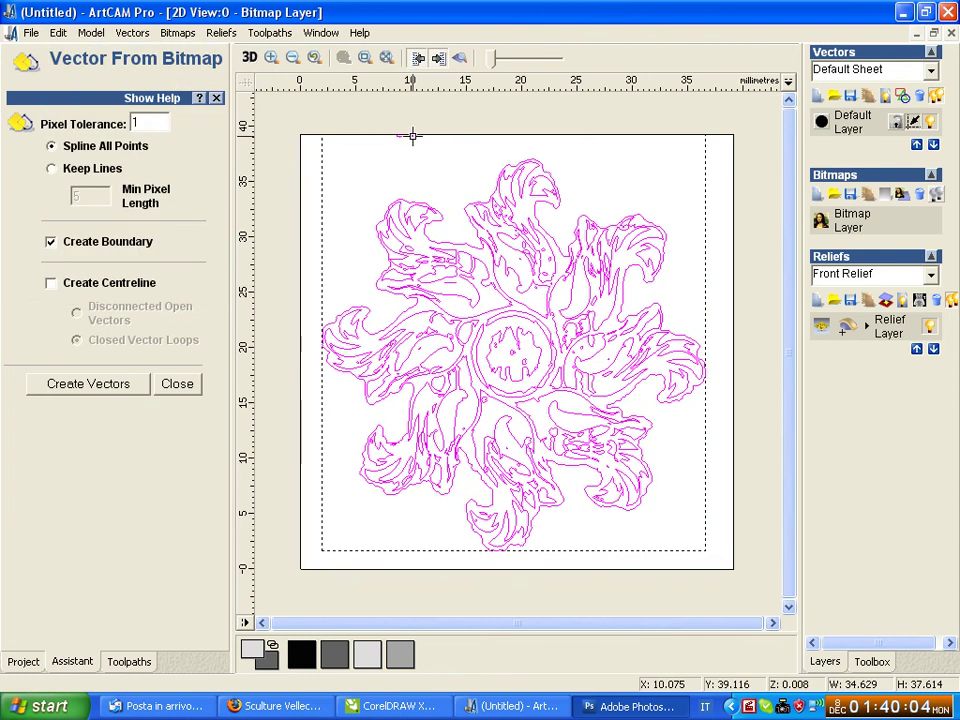
click(58, 33)
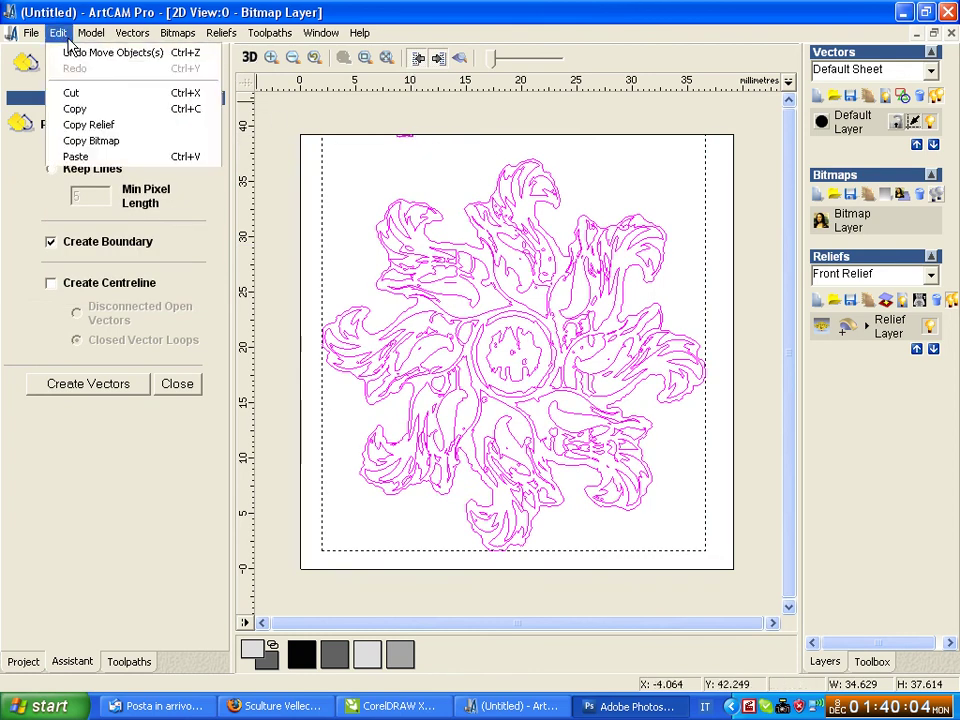
click(75, 52)
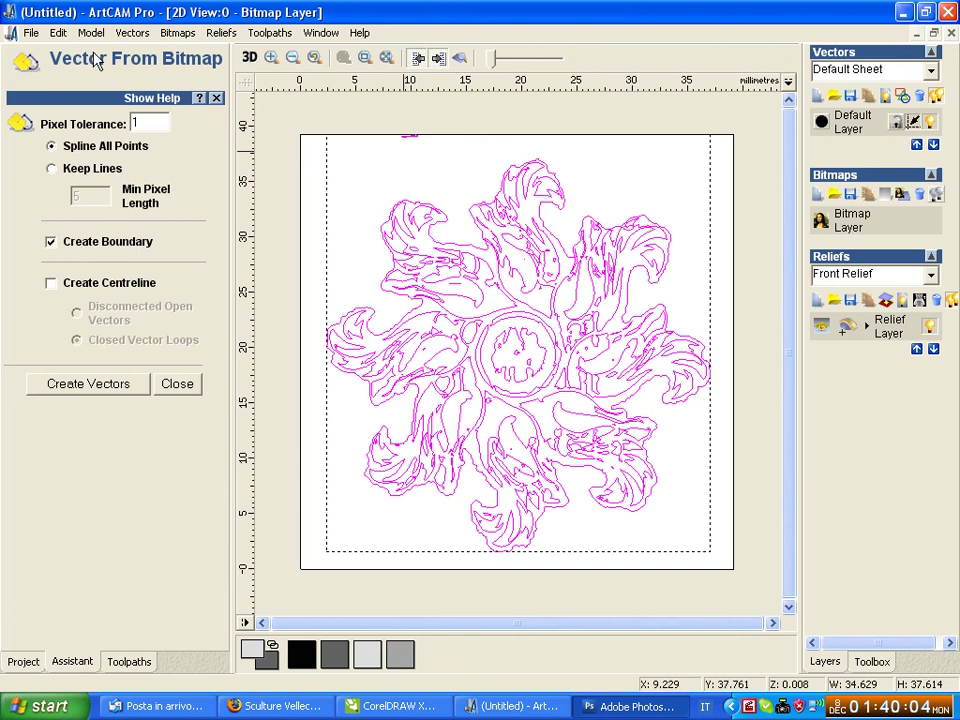
click(58, 33)
click(80, 66)
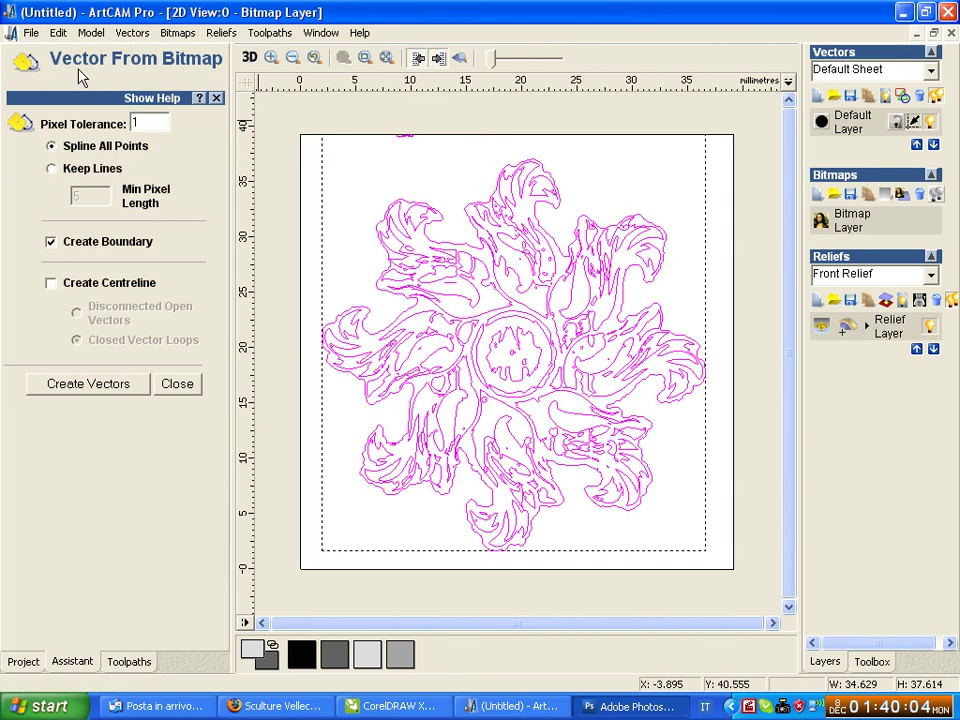
click(58, 33)
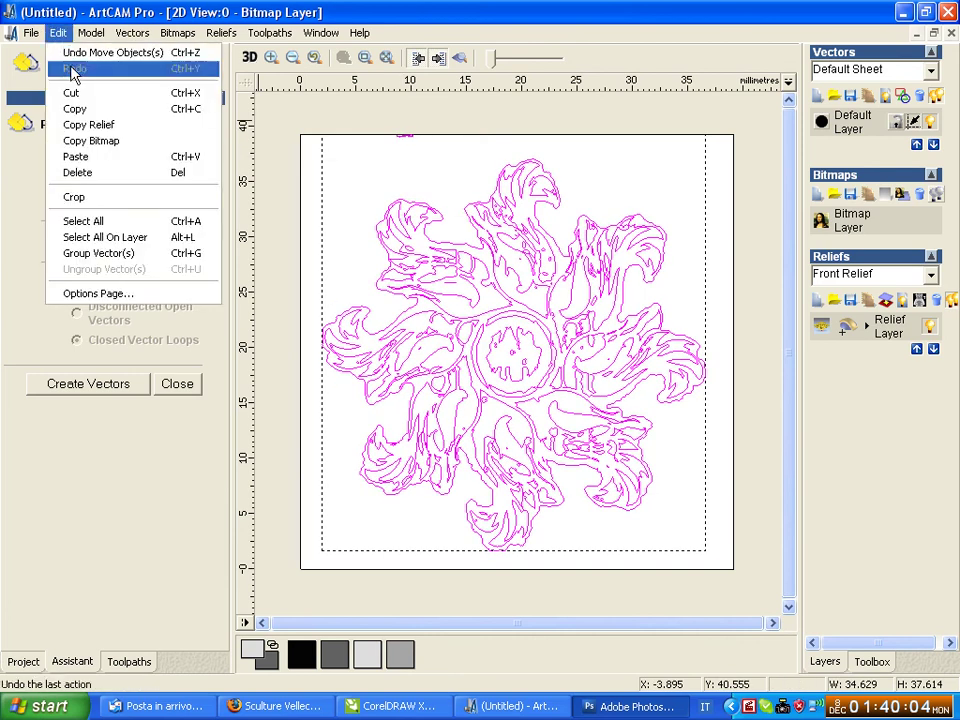
click(75, 52)
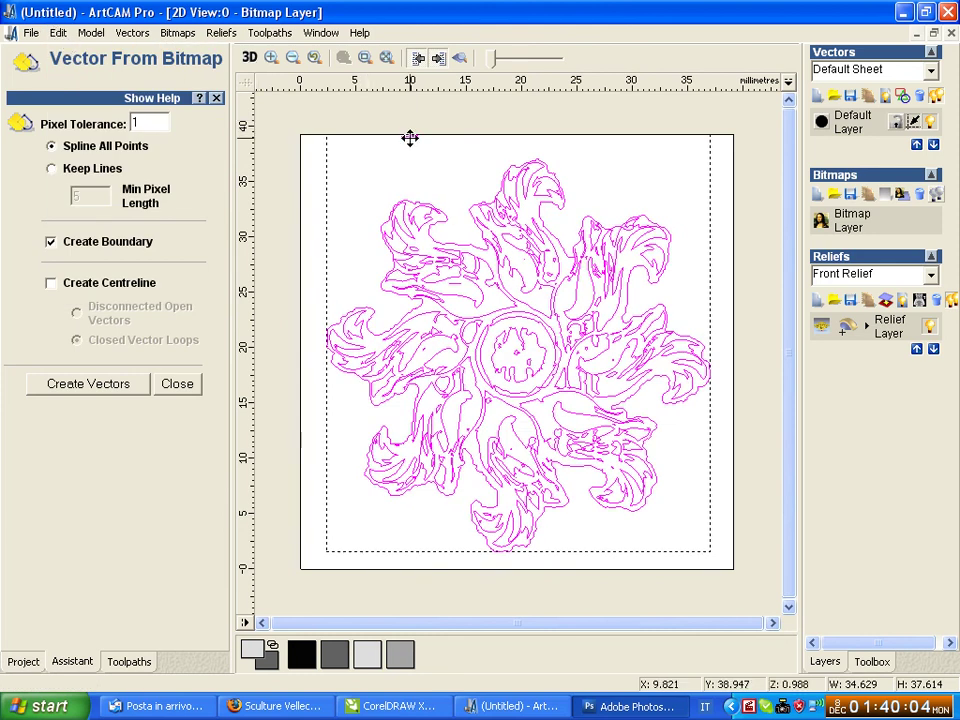
click(437, 182)
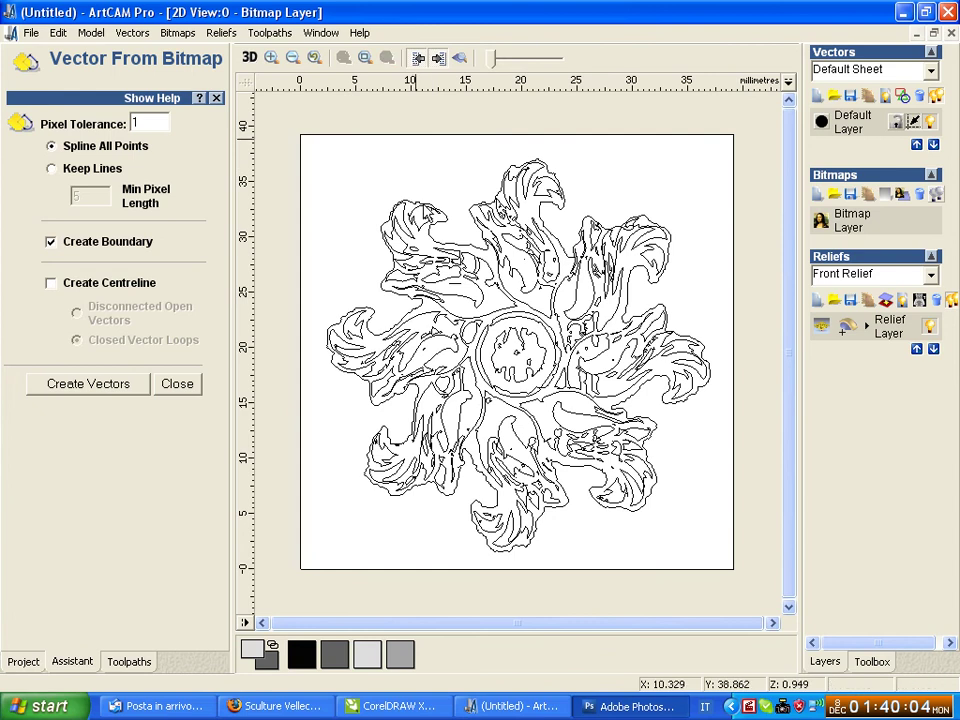
Step: Select the traced rosette vectors and copy them
click(468, 207)
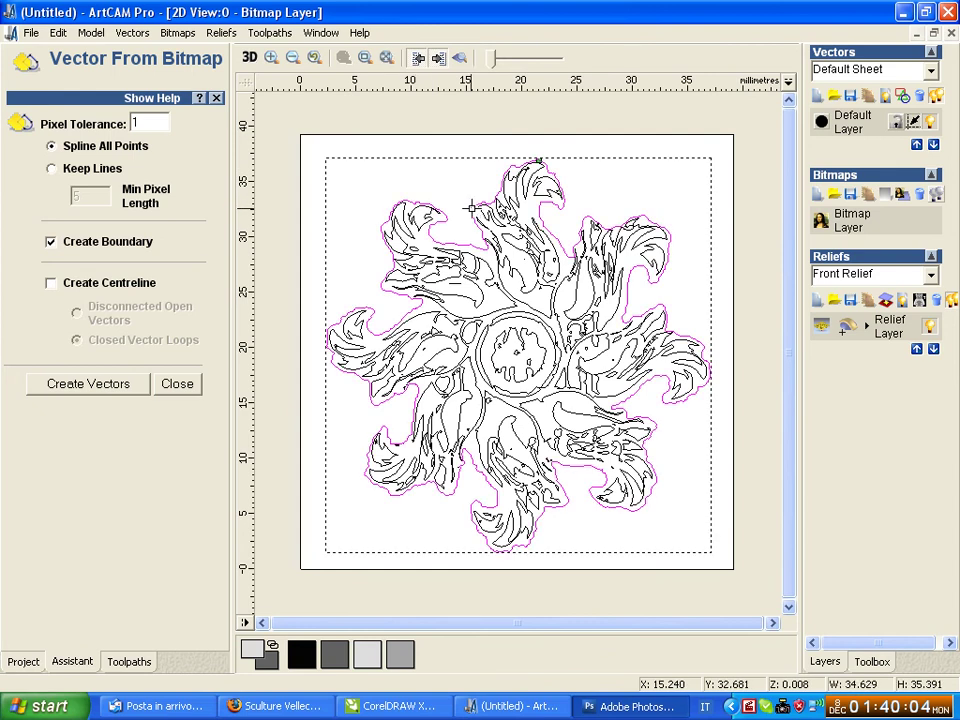
right_click(474, 210)
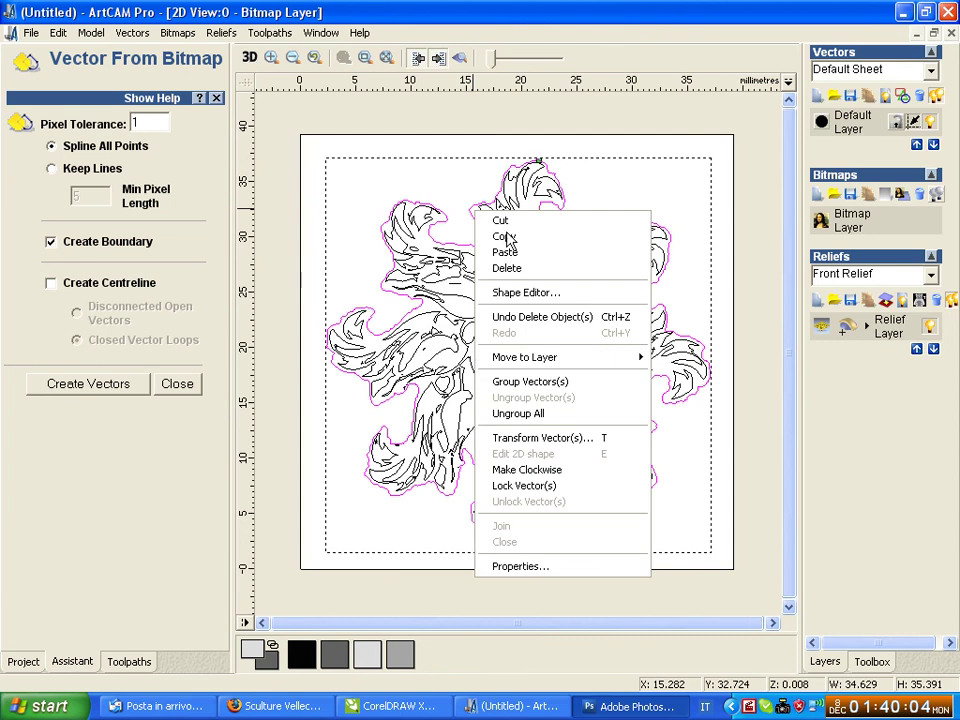
click(508, 237)
Step: Add a new vector layer named 'contorno' and hide the Default Layer's vectors
click(817, 96)
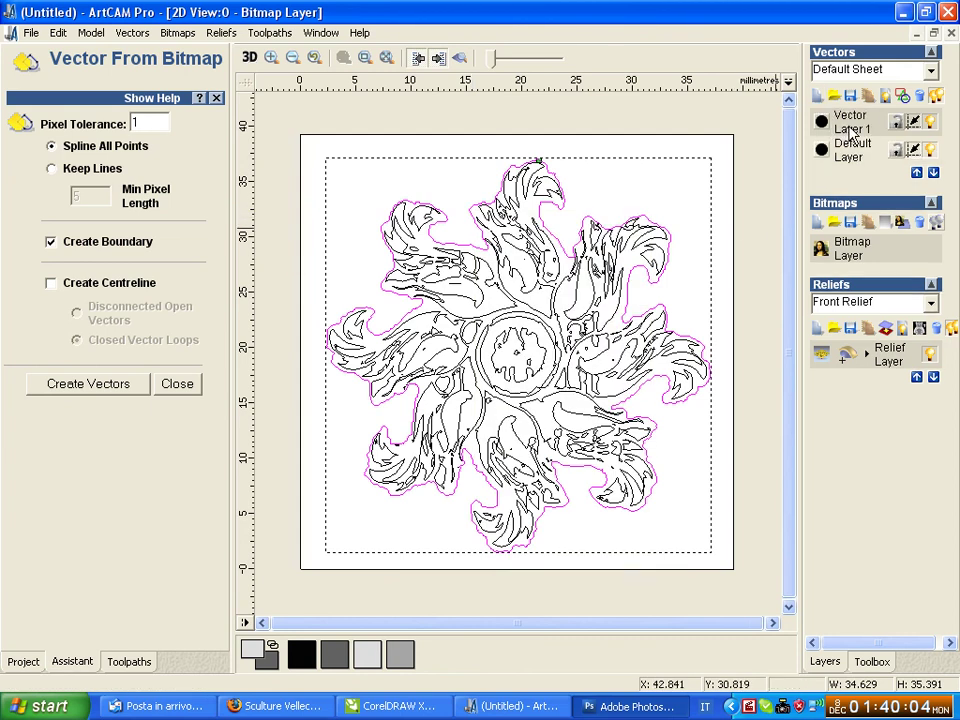
double_click(866, 134)
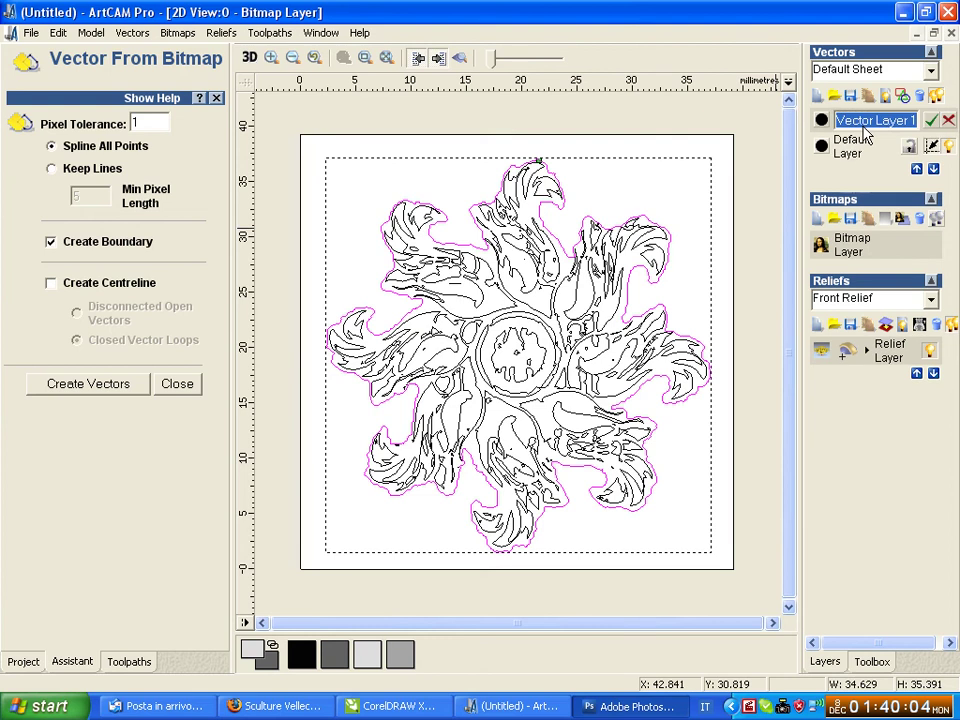
text(contorno)
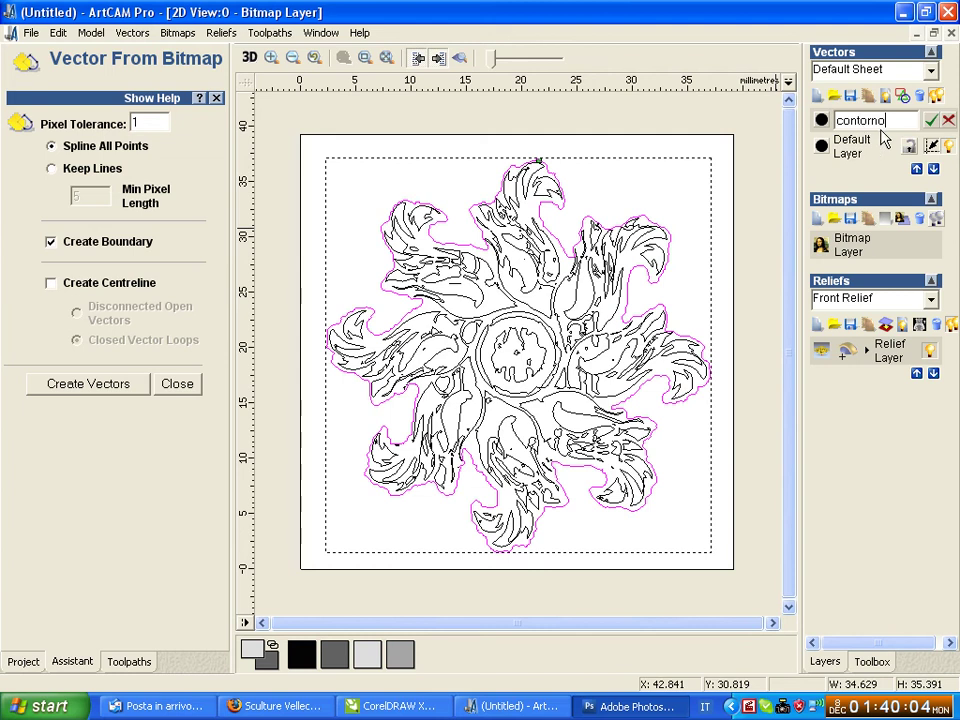
click(930, 121)
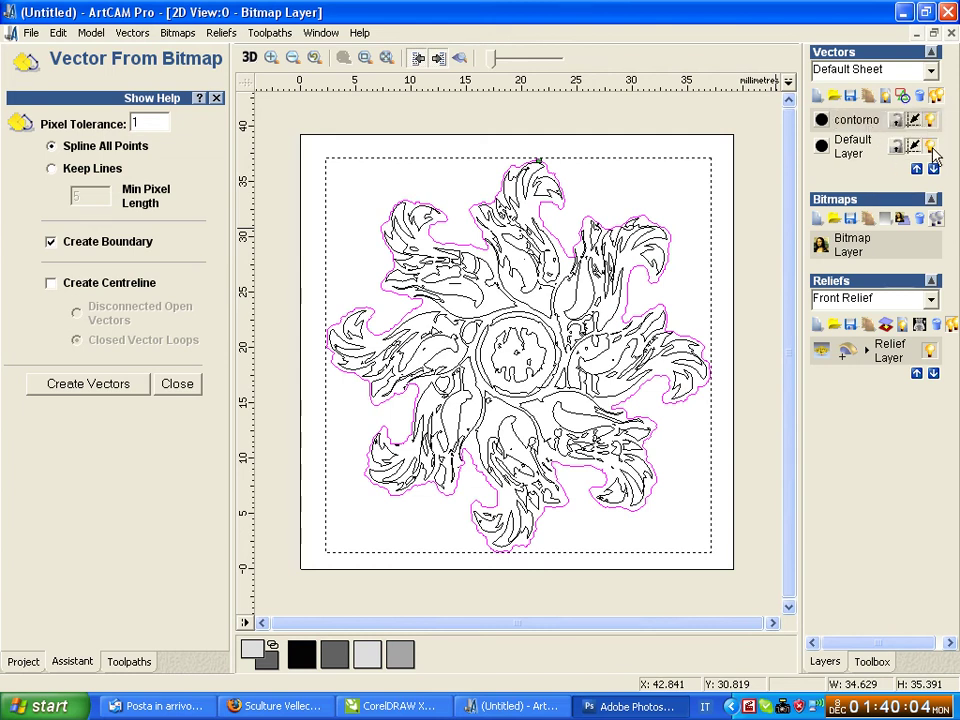
click(931, 147)
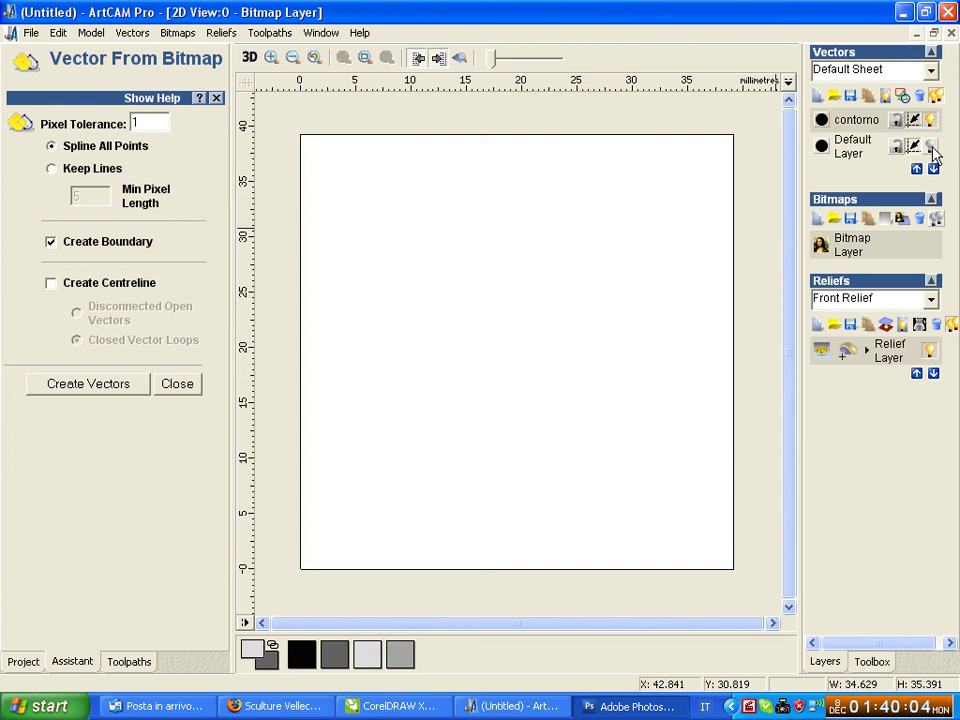
Step: Paste the copied outlines onto contorno, then hide contorno and show the Default Layer
right_click(538, 221)
click(568, 264)
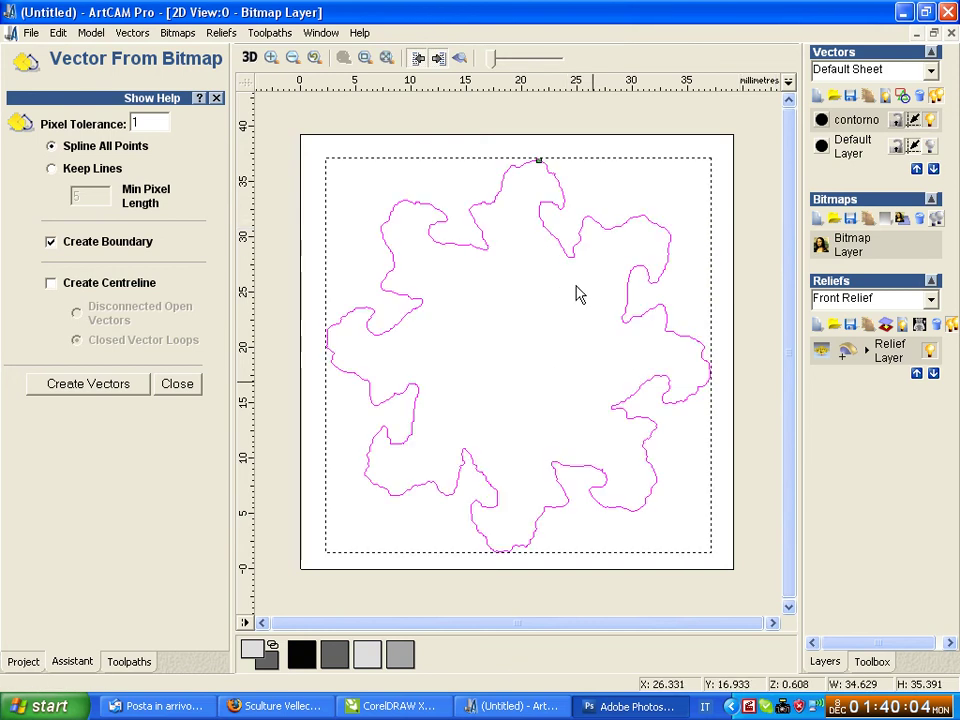
click(931, 146)
click(931, 119)
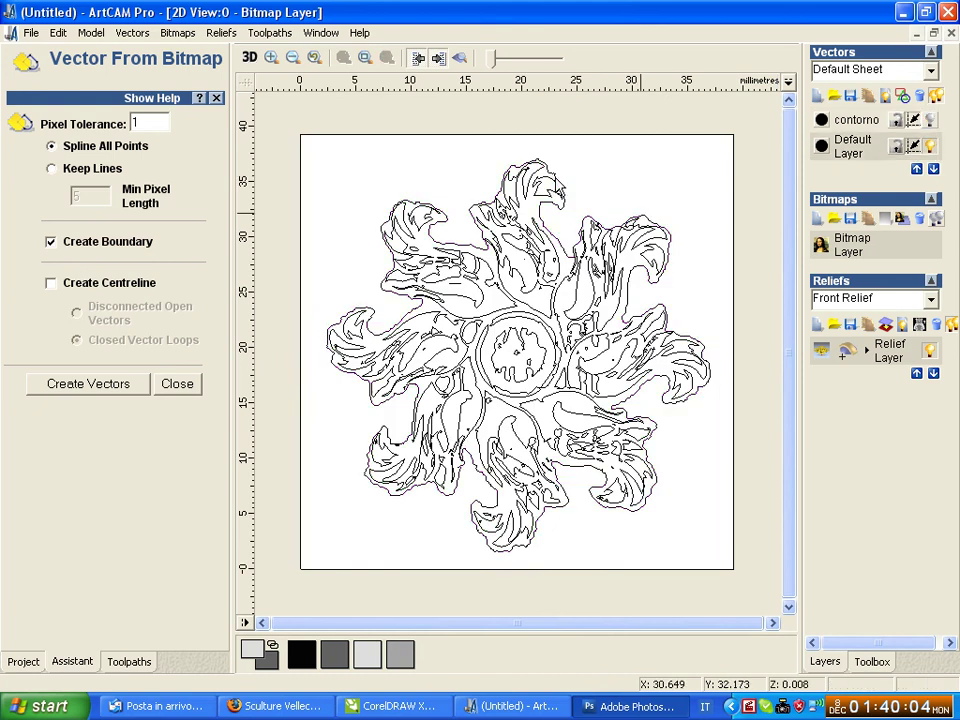
Step: Delete the outer outline and all remaining vectors from the Default Layer, then close Vector From Bitmap
right_click(551, 174)
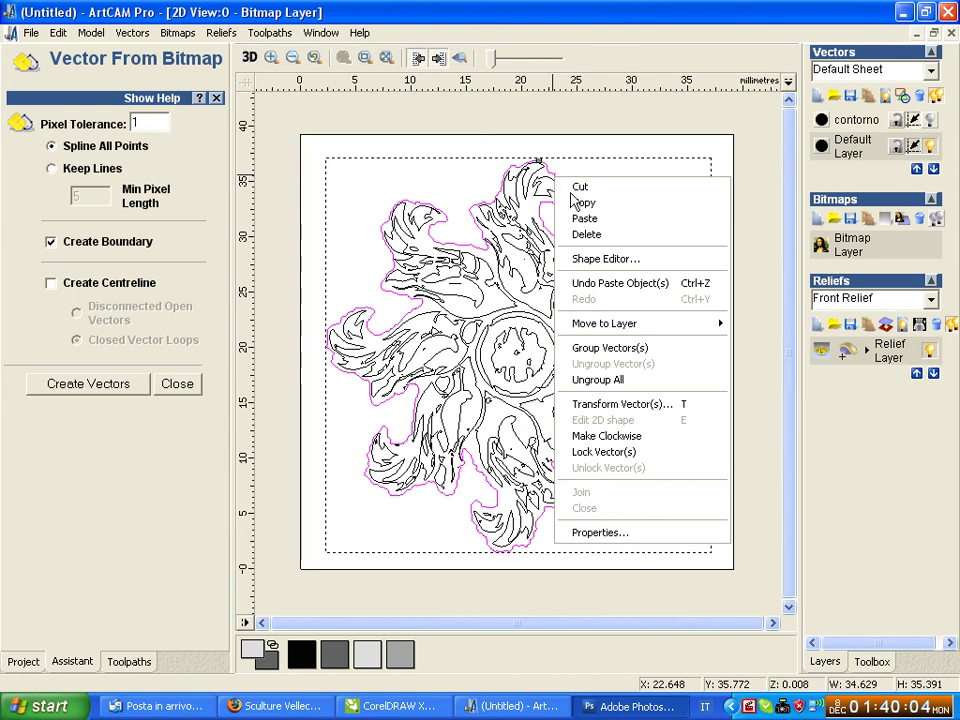
click(586, 234)
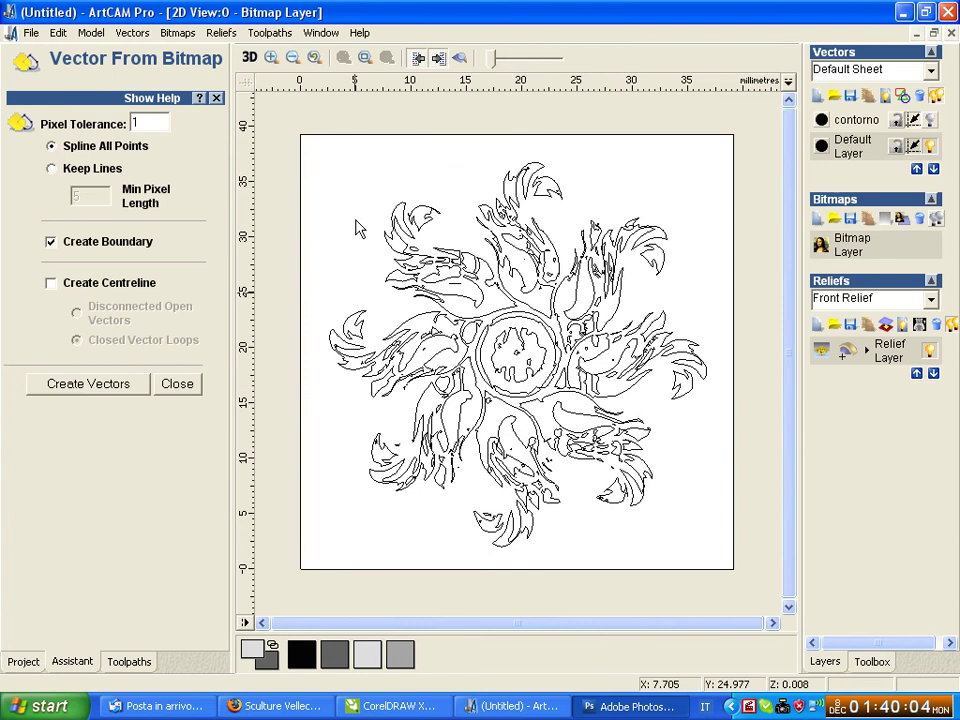
mouse_move(315, 168)
mouse_down()
mouse_move(437, 507)
mouse_move(714, 563)
mouse_up()
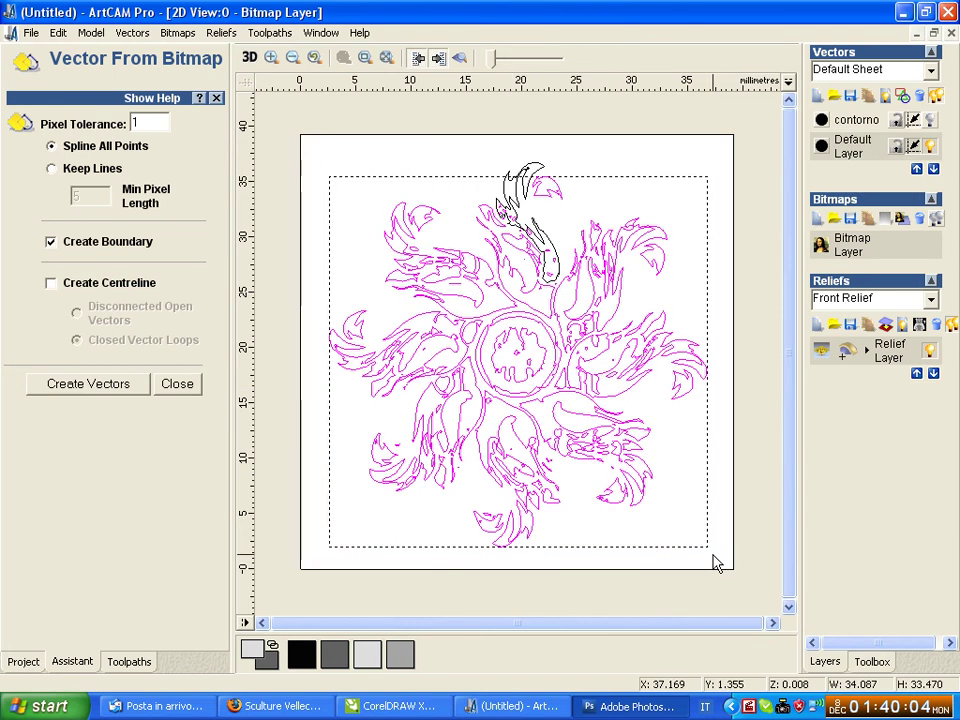
key(Delete)
mouse_move(474, 167)
mouse_down()
mouse_move(588, 285)
mouse_move(596, 279)
mouse_up()
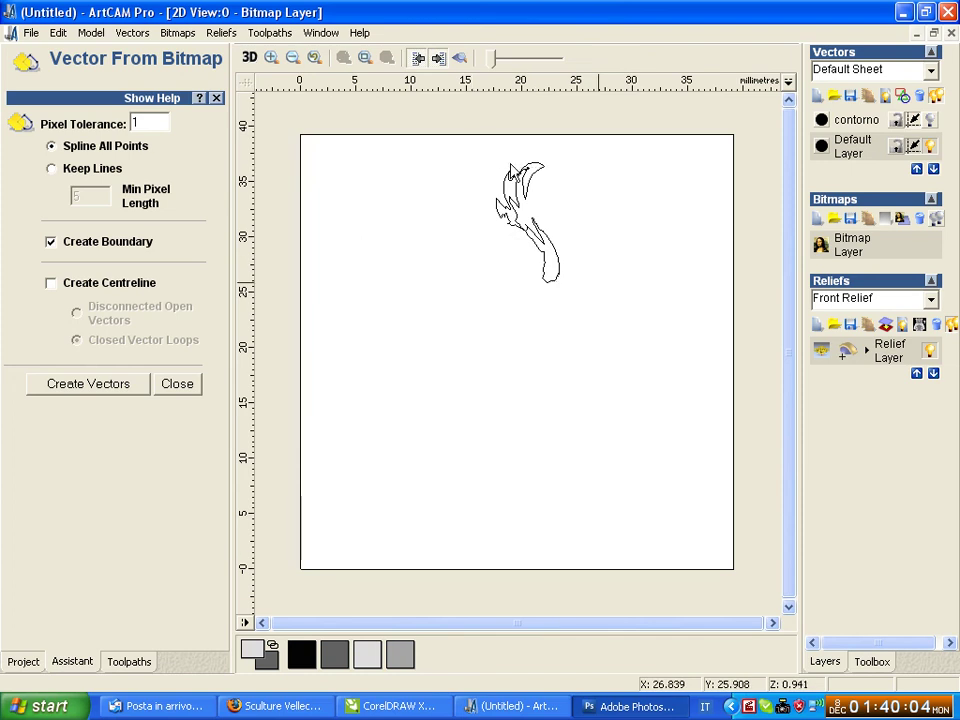
mouse_move(476, 146)
mouse_down()
mouse_move(508, 238)
mouse_move(597, 327)
mouse_up()
key(Delete)
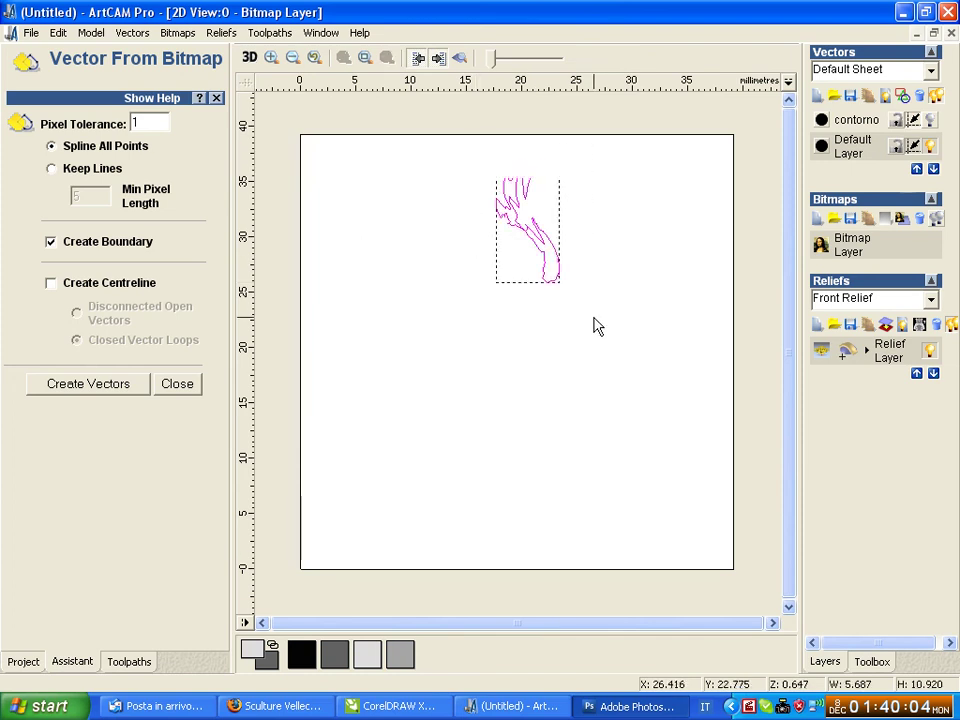
click(177, 384)
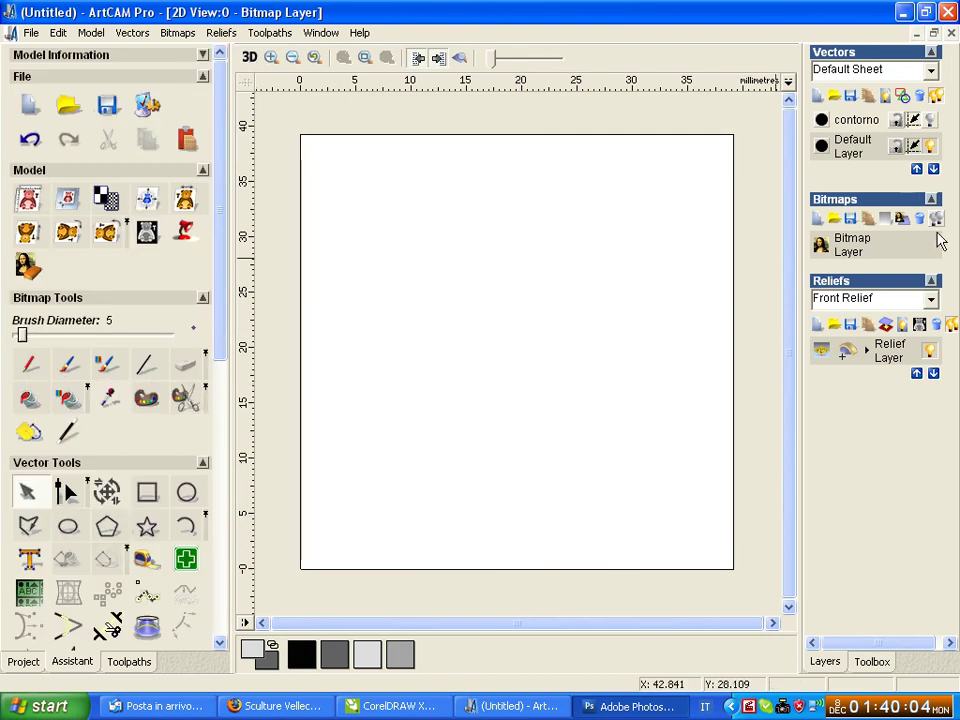
Step: Show the rosette bitmap at higher contrast, pick dark grey as primary colour, and reopen Vector From Bitmap
click(876, 240)
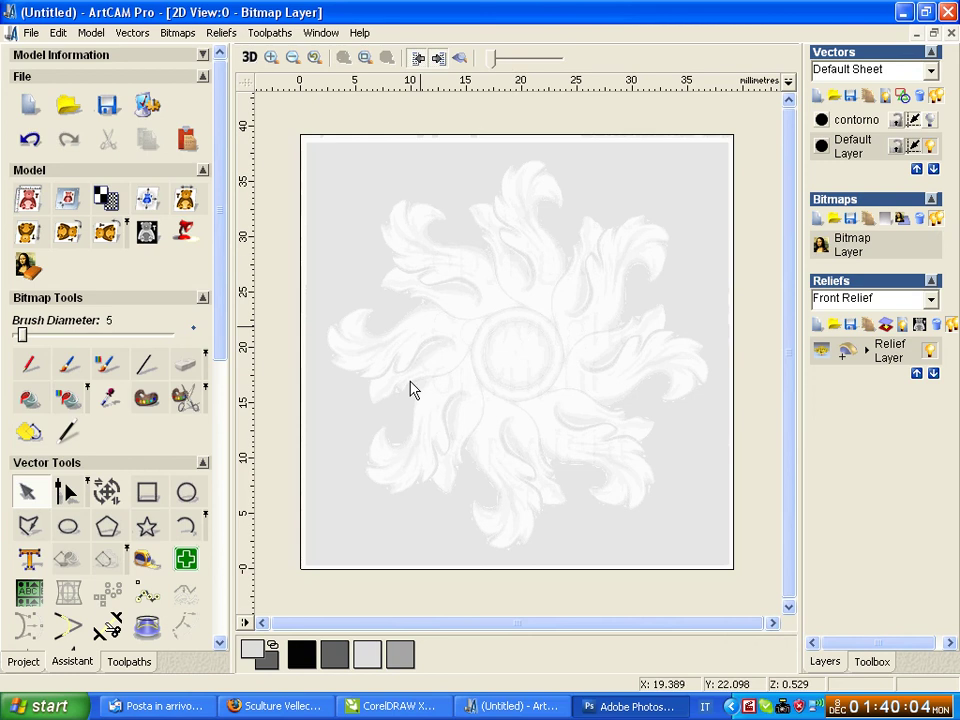
drag(491, 64, 533, 64)
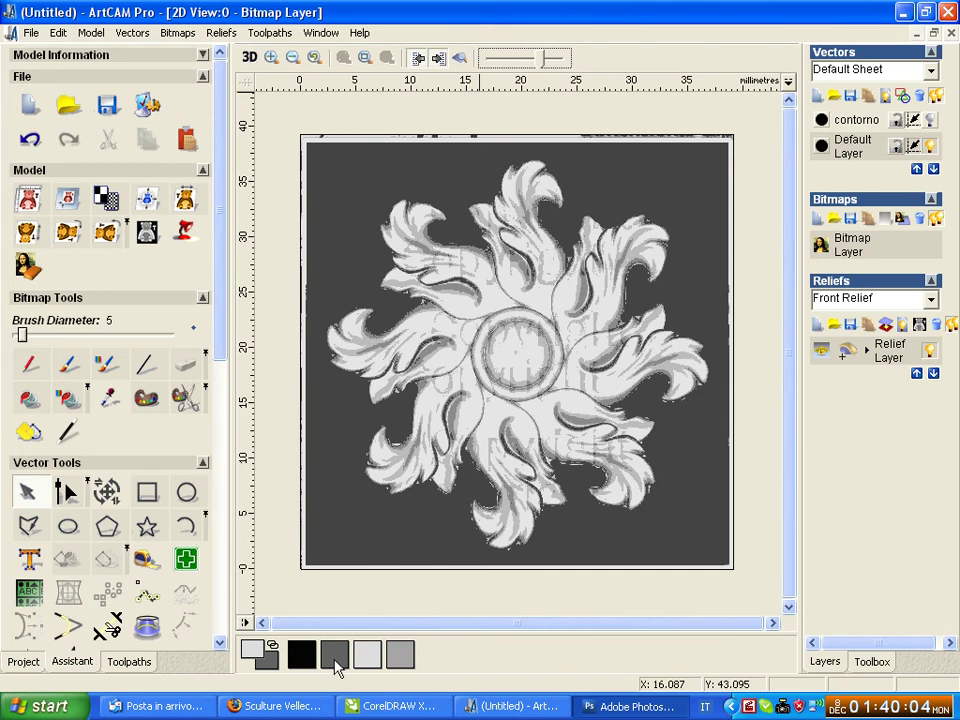
click(335, 663)
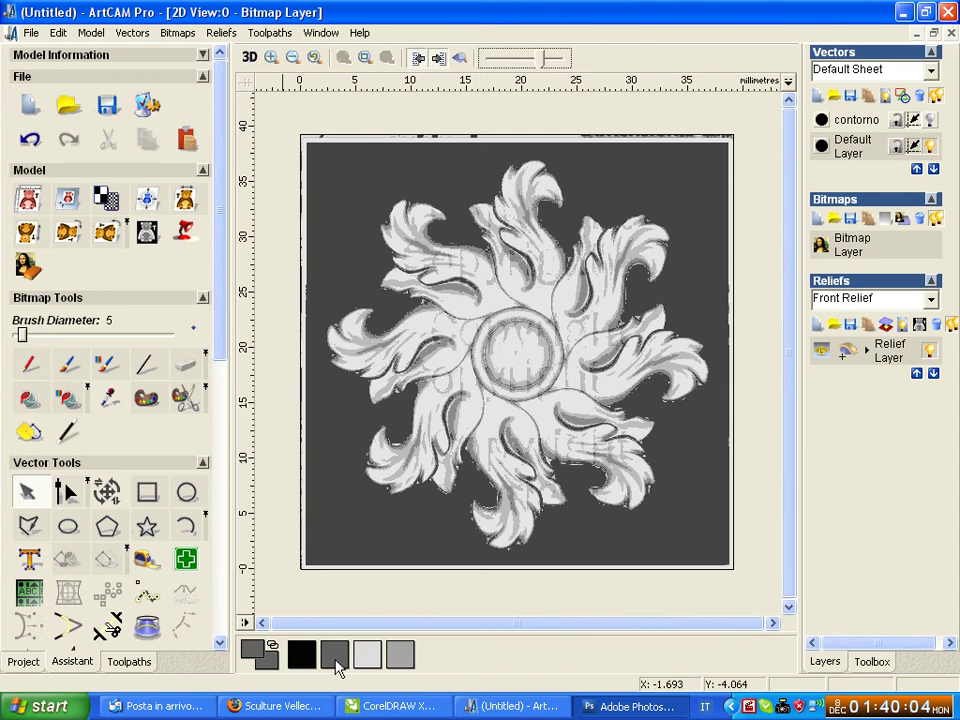
click(28, 431)
Step: Trace vectors from the dark grey regions, fade the bitmap, close the tool, and show contorno again
click(130, 384)
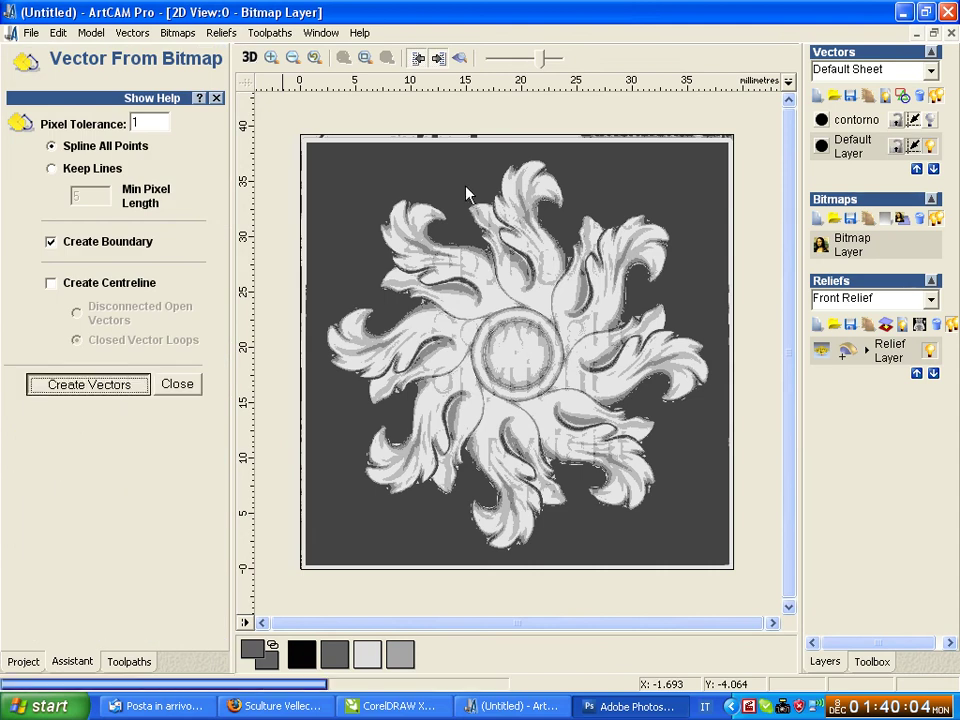
drag(539, 62, 483, 62)
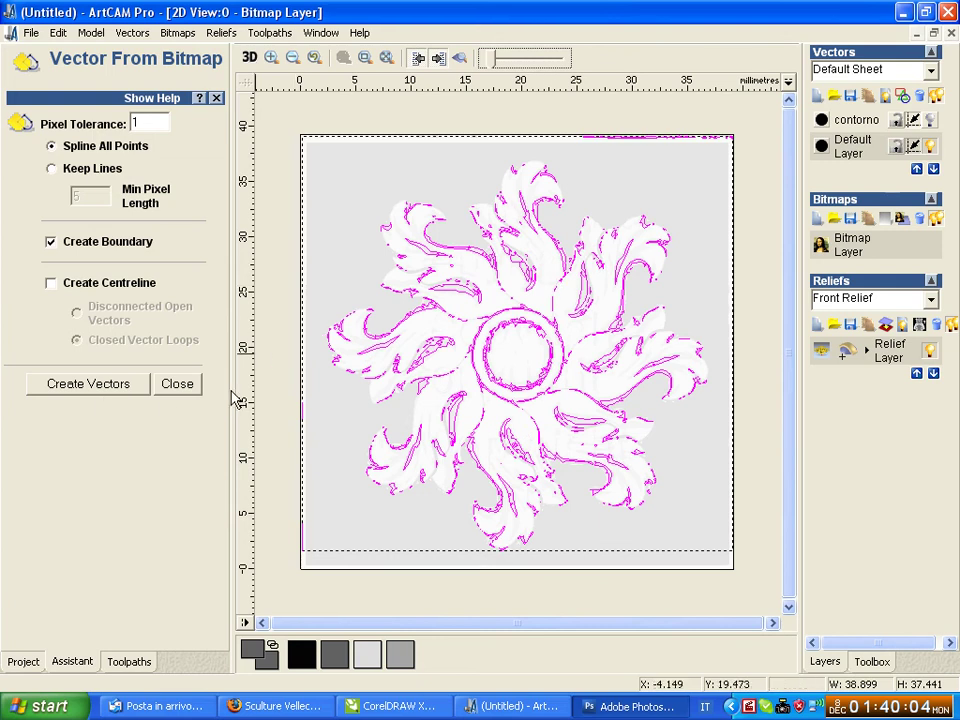
click(179, 388)
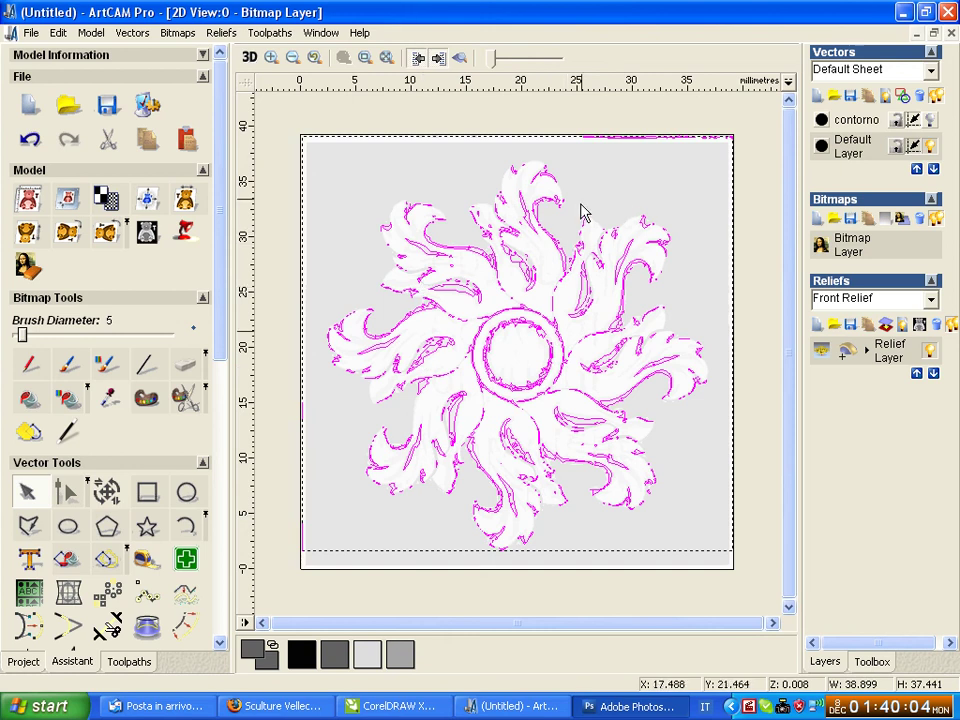
click(607, 162)
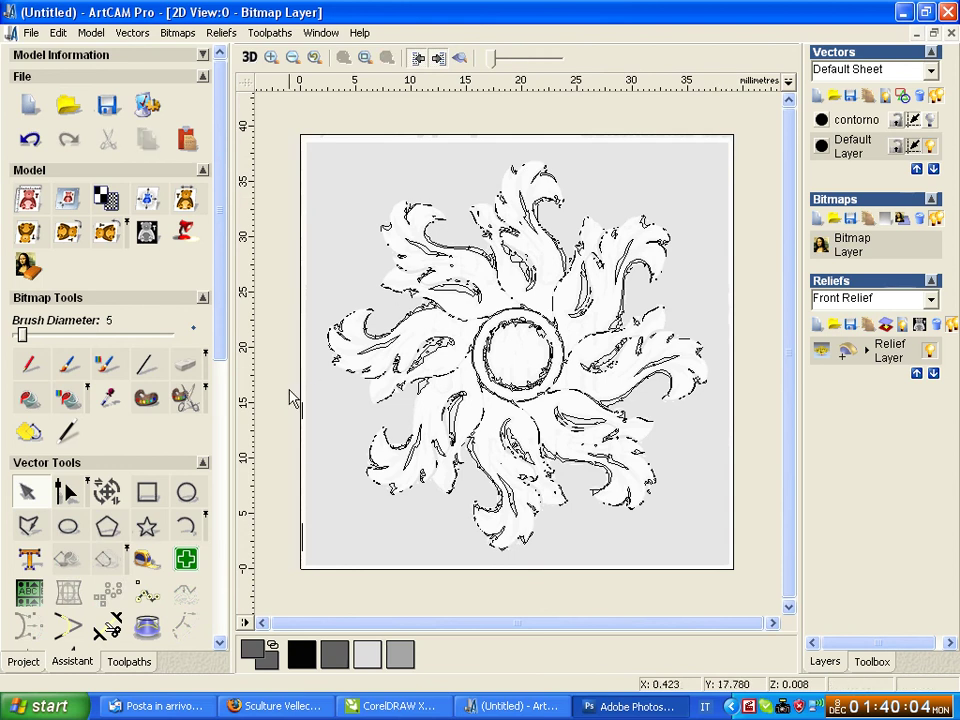
mouse_move(289, 390)
mouse_down()
mouse_move(333, 585)
mouse_move(329, 578)
mouse_up()
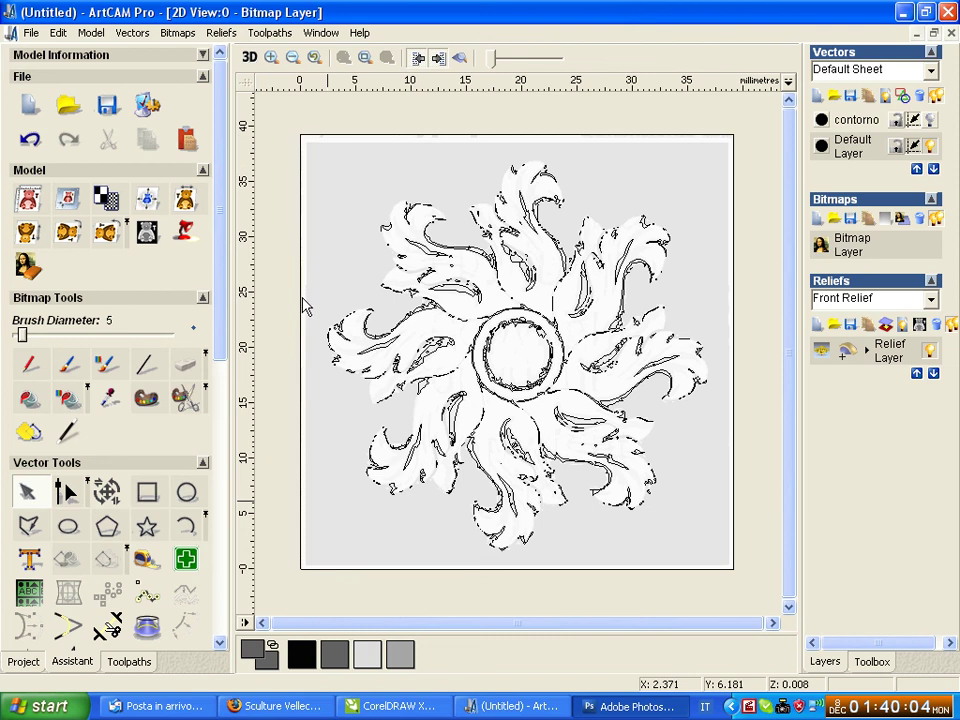
click(929, 119)
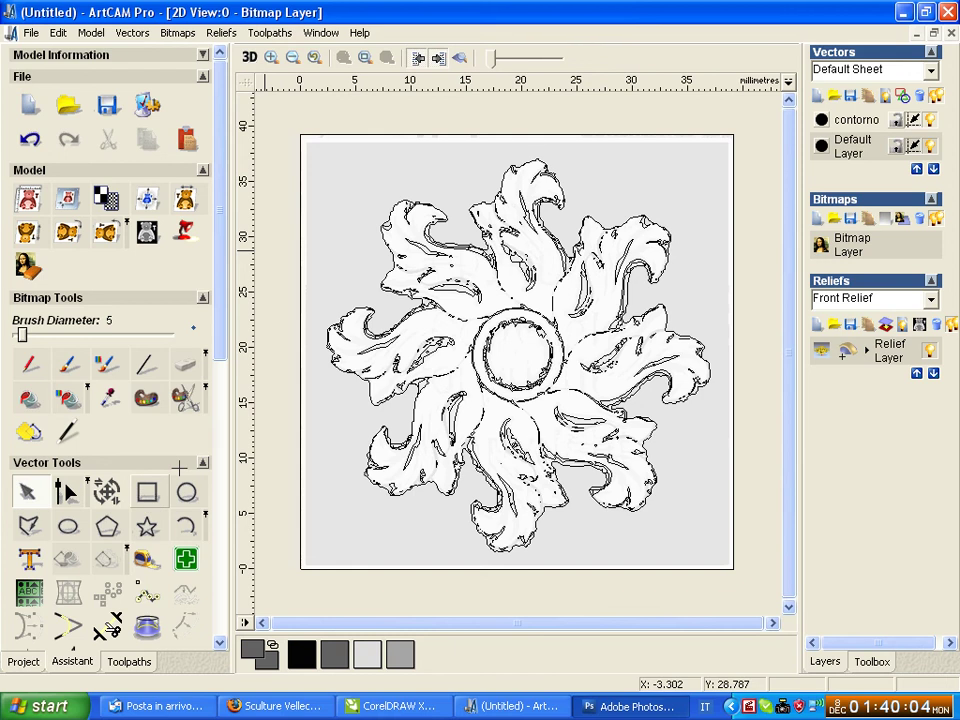
Step: Draw a 40.725 × 40.724 mm rectangle enclosing the whole rosette, then deselect it
click(147, 491)
drag(294, 129, 745, 581)
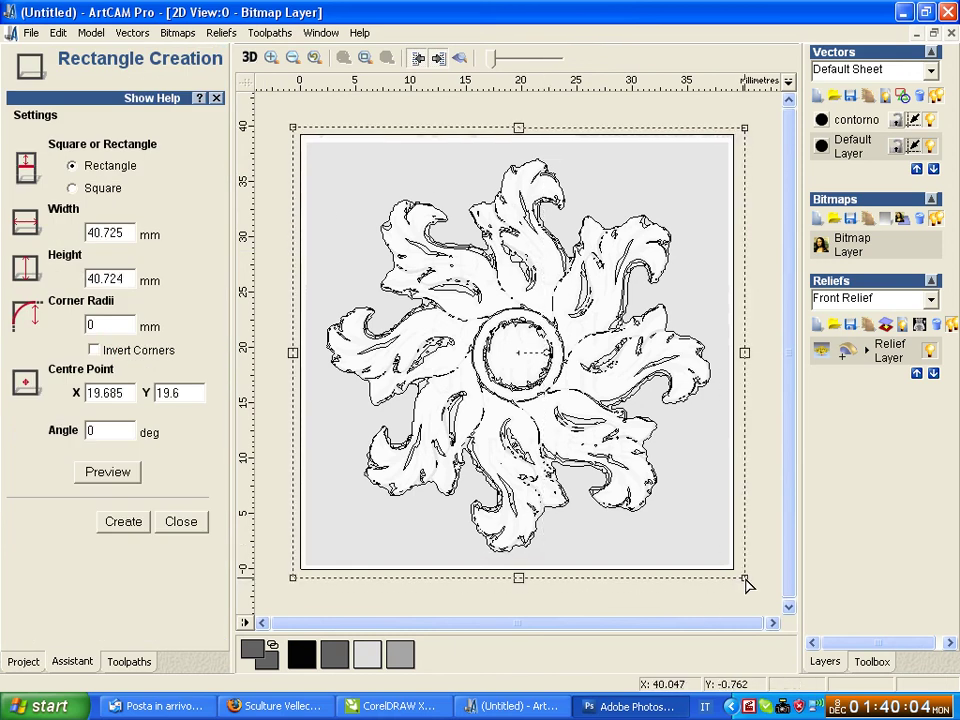
key(Return)
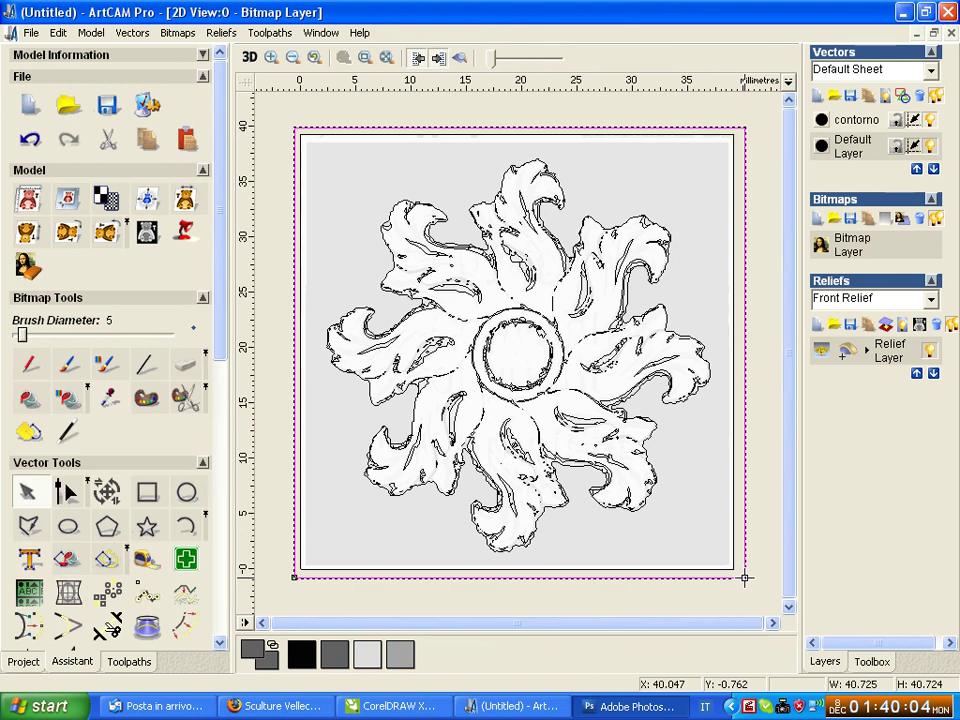
click(644, 510)
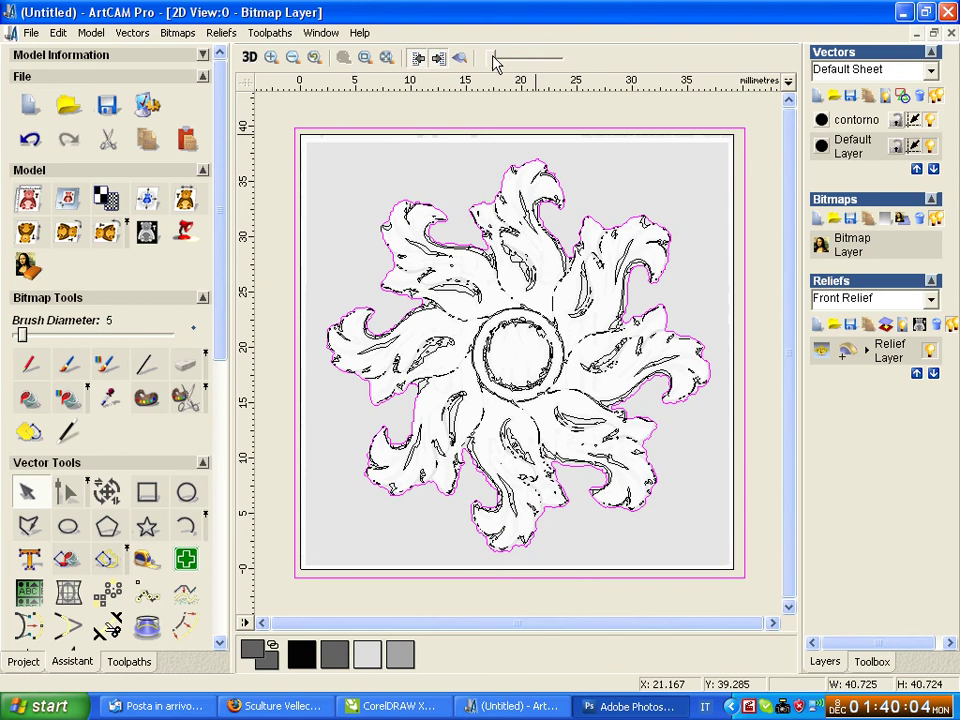
mouse_move(500, 58)
mouse_down()
mouse_move(520, 80)
mouse_move(491, 81)
mouse_up()
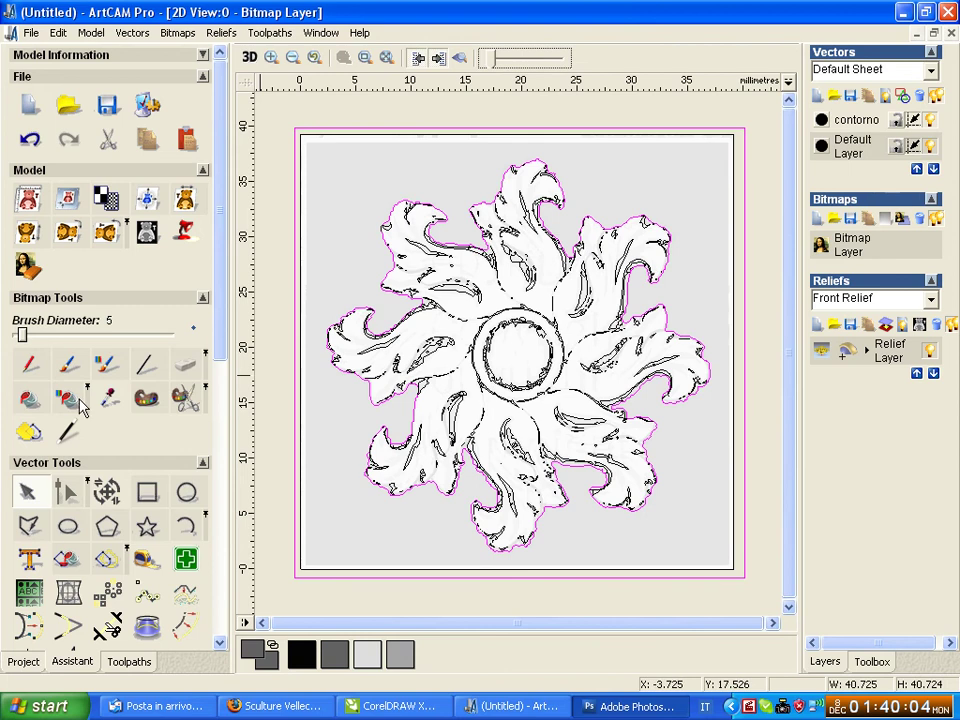
Step: Add black to the rosette bitmap's colour bar as the new primary colour
click(148, 399)
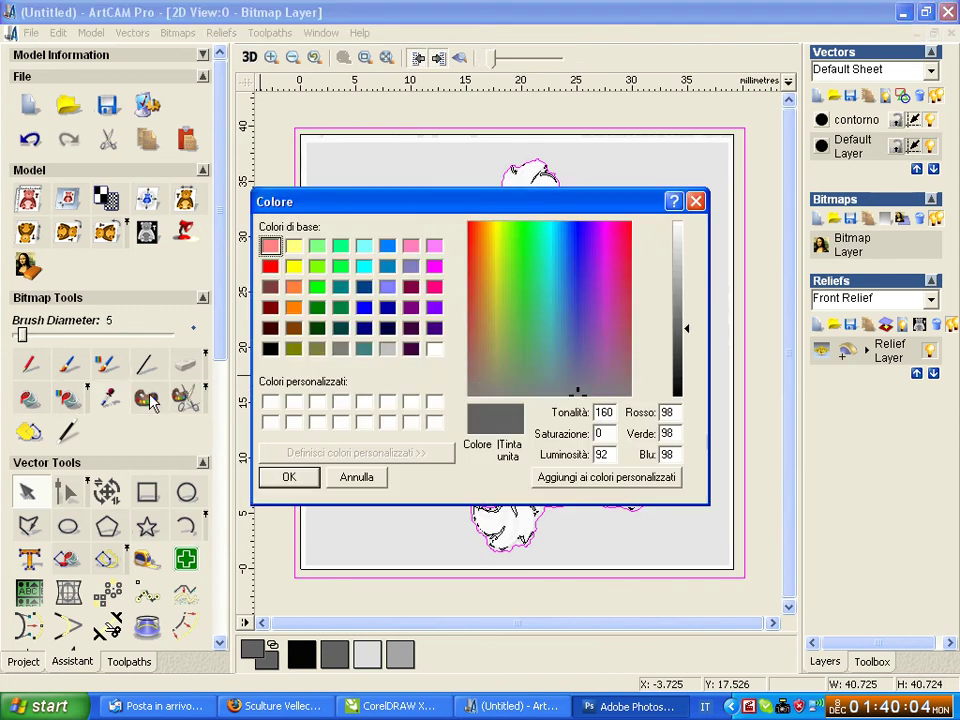
click(270, 348)
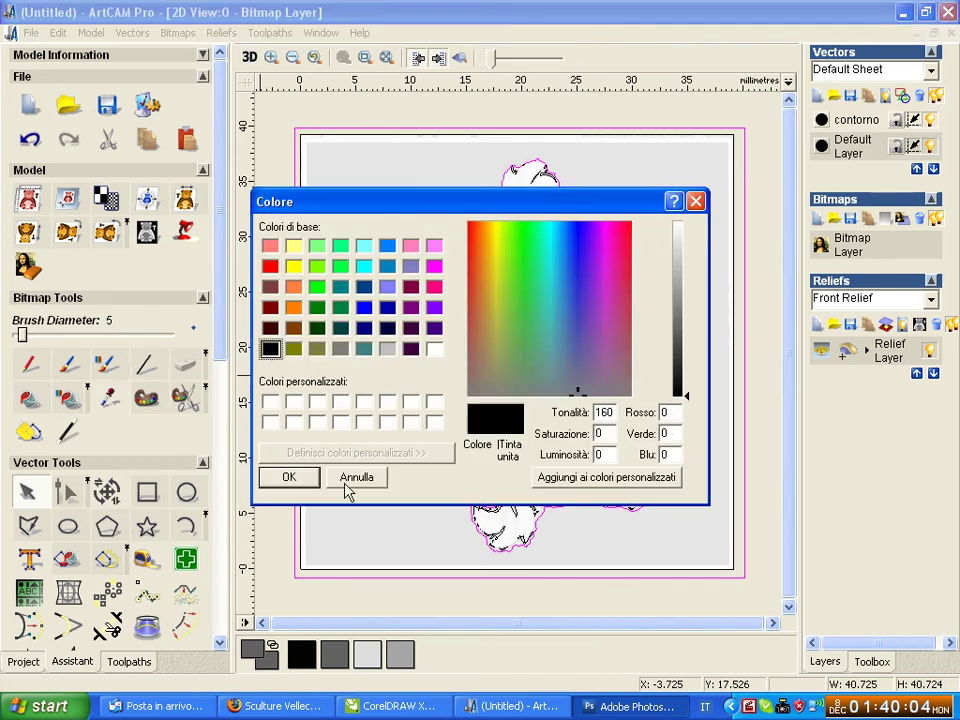
click(289, 479)
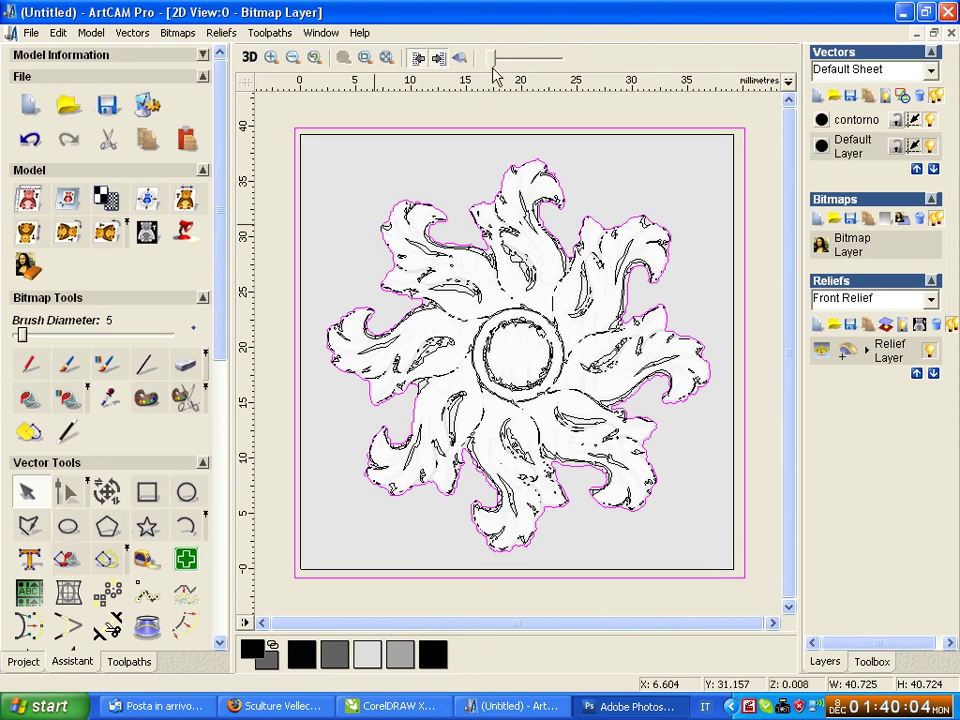
Step: Lighten the bitmap contrast to grey and toggle the contorno and Default Layer vectors off and on
drag(491, 58, 568, 62)
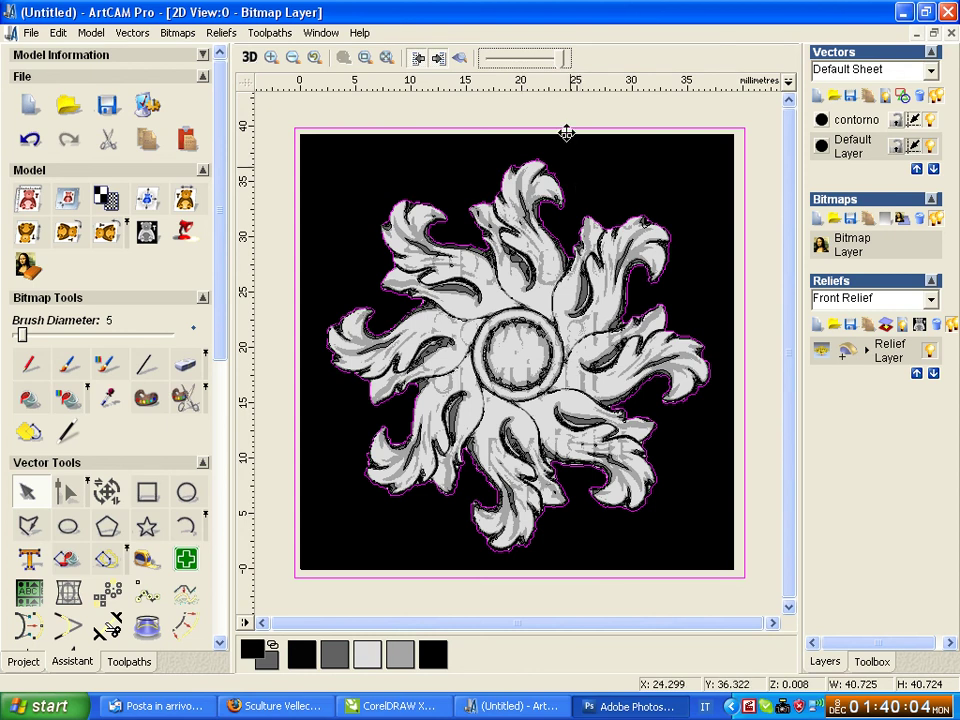
drag(560, 61, 502, 65)
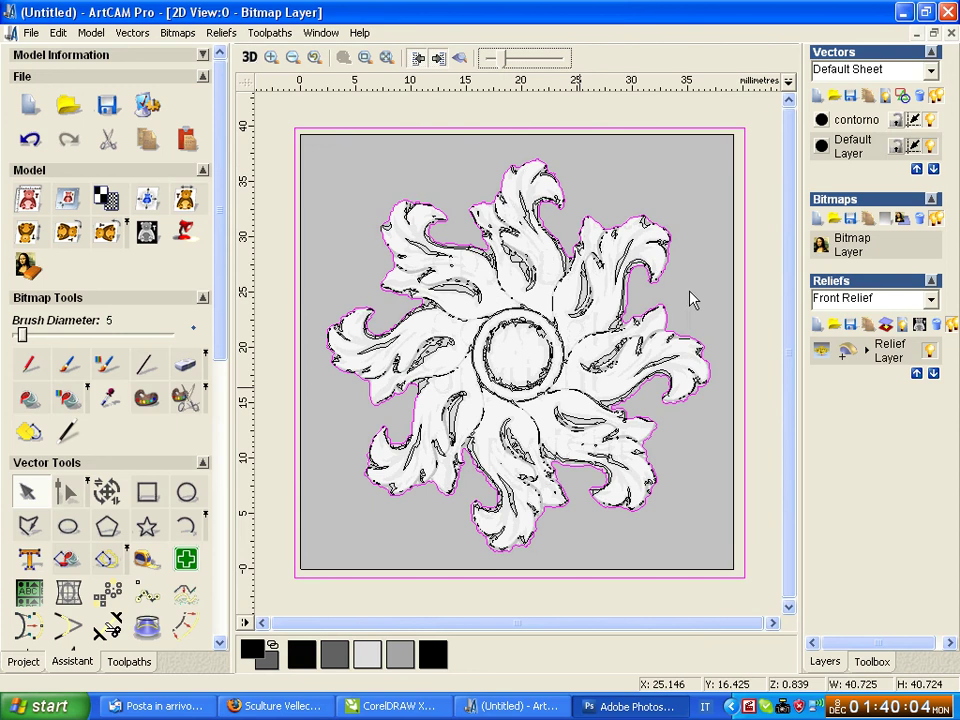
click(931, 119)
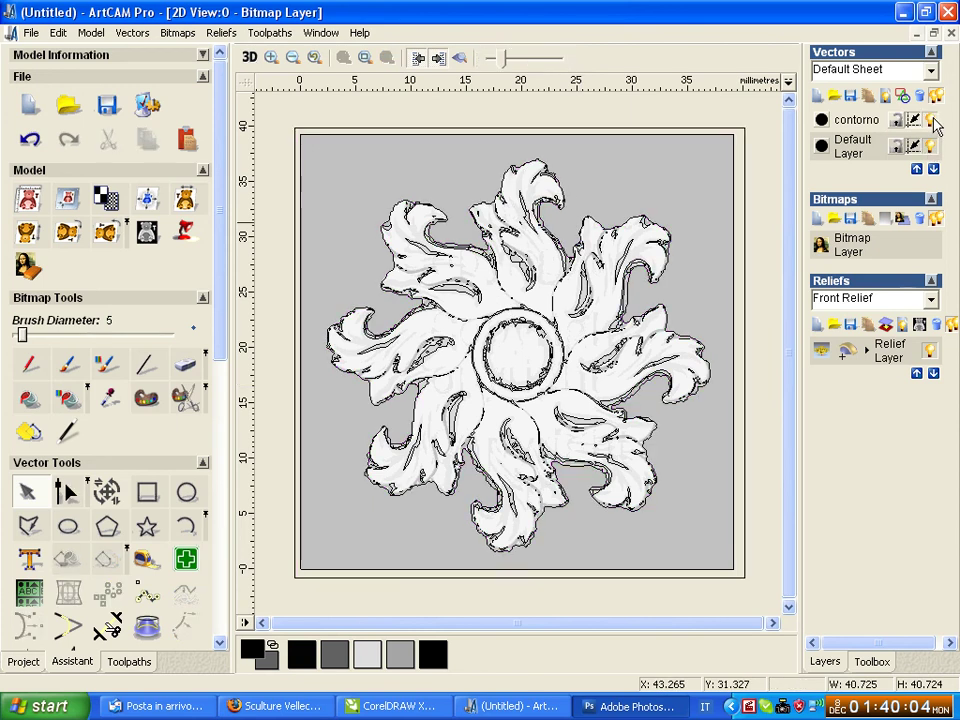
click(931, 146)
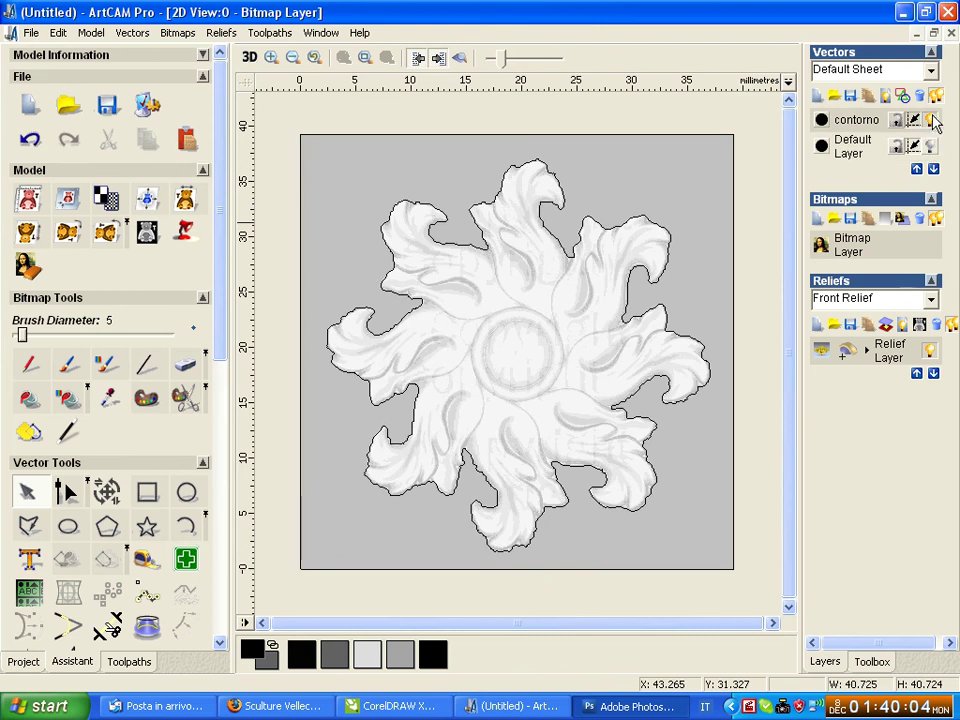
click(932, 120)
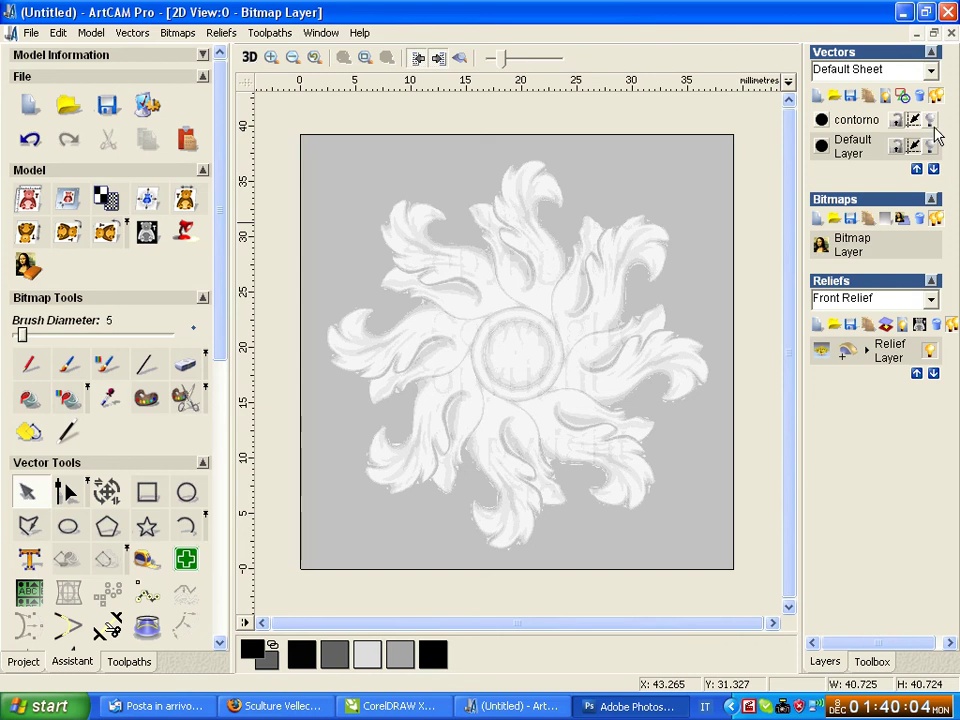
click(932, 120)
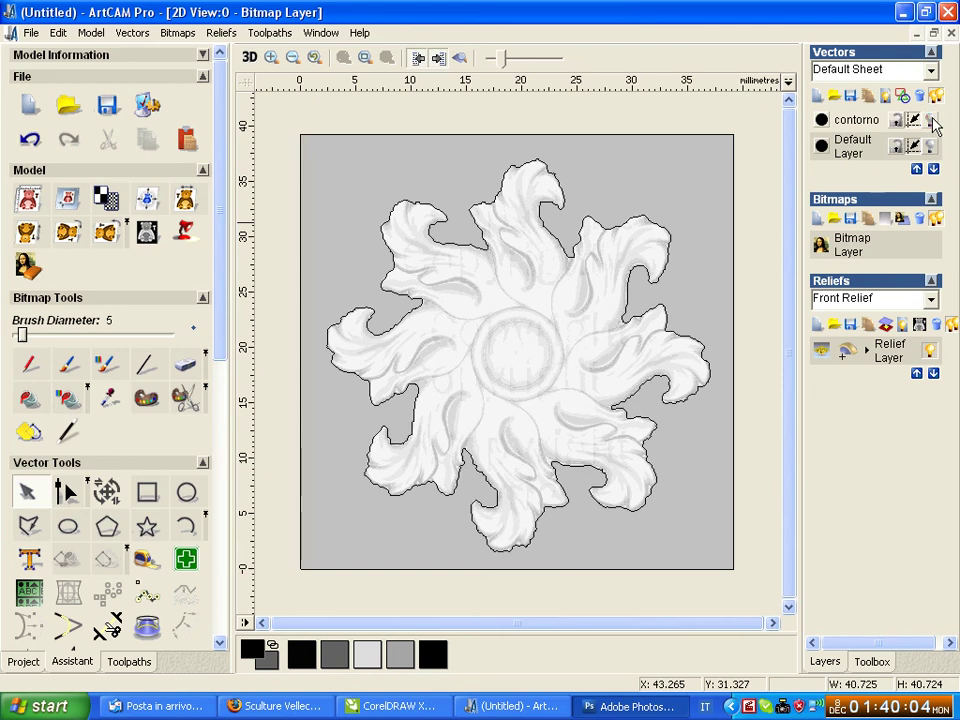
click(931, 146)
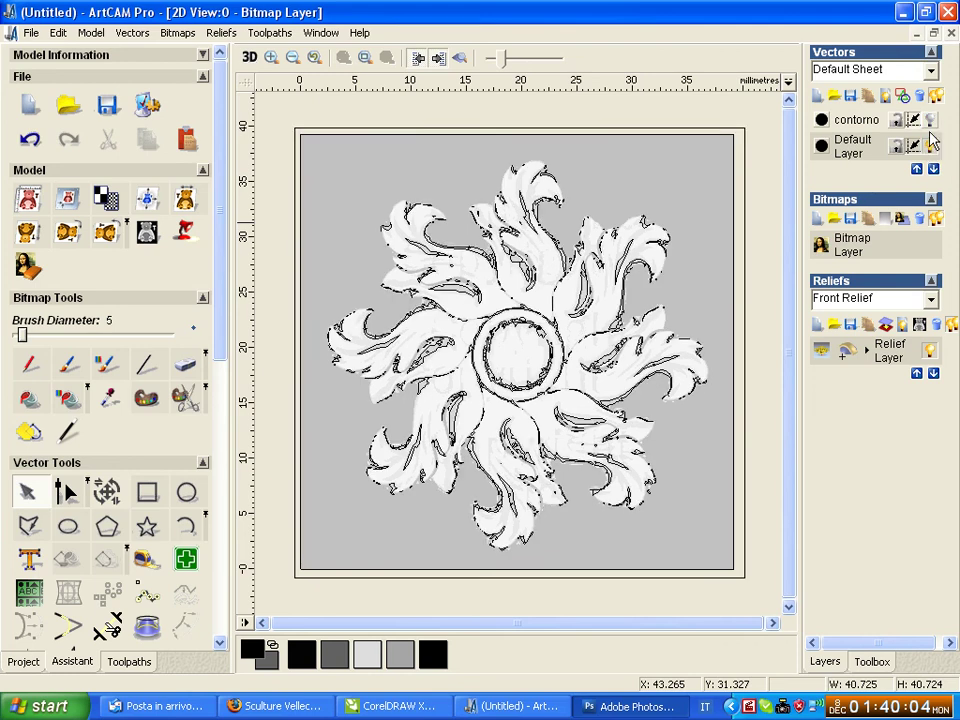
click(932, 120)
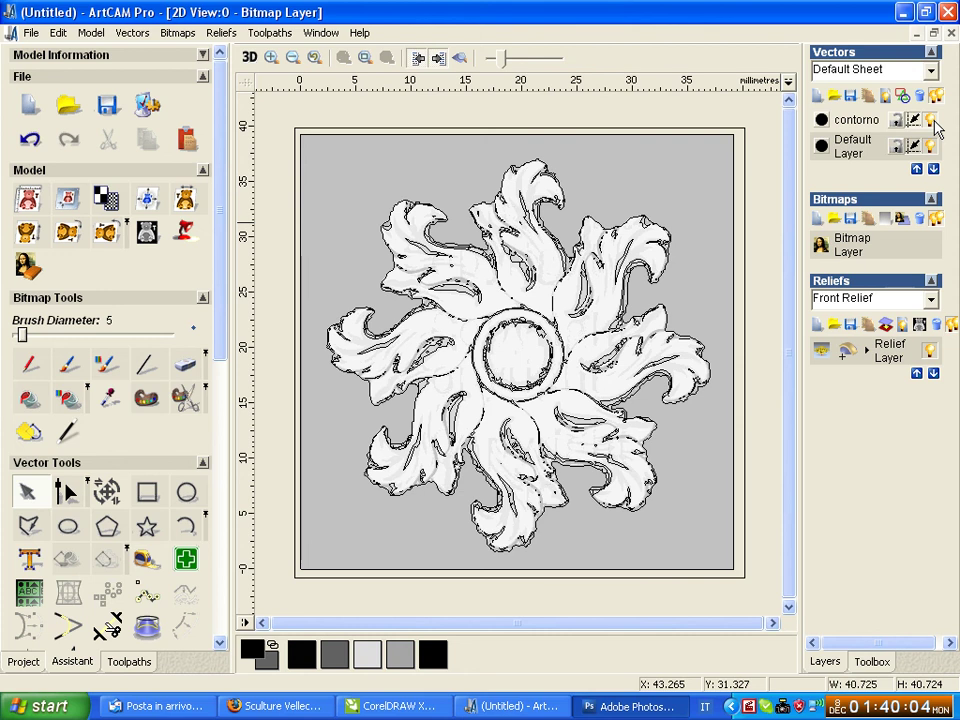
Step: Select all vectors over the ornament and bring up the Create Circle settings
mouse_move(328, 166)
mouse_down()
mouse_move(675, 577)
mouse_move(701, 573)
mouse_up()
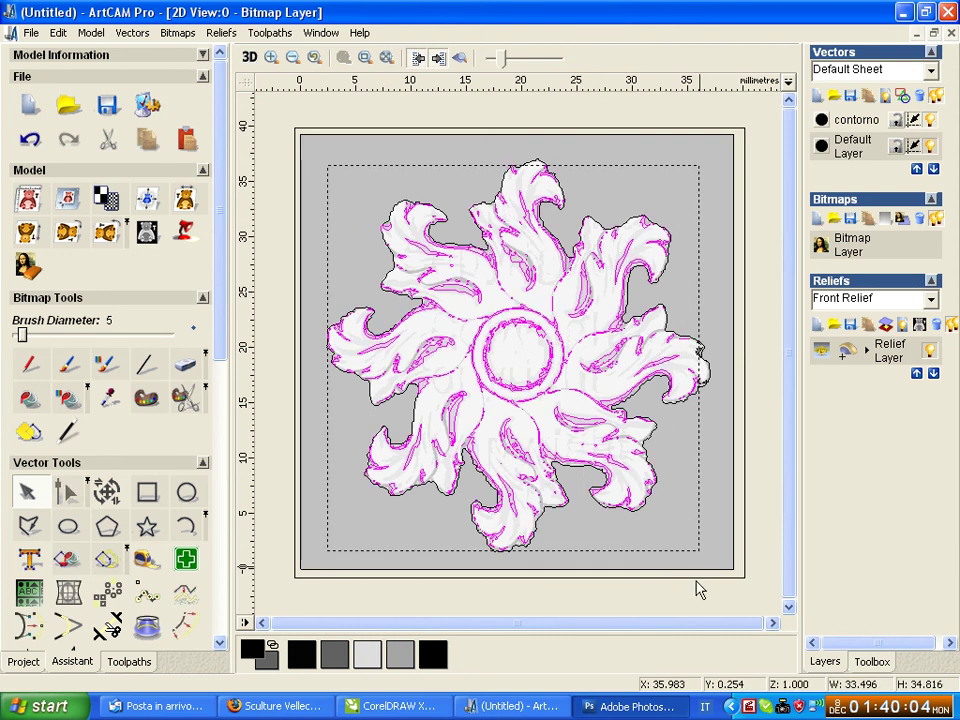
click(705, 600)
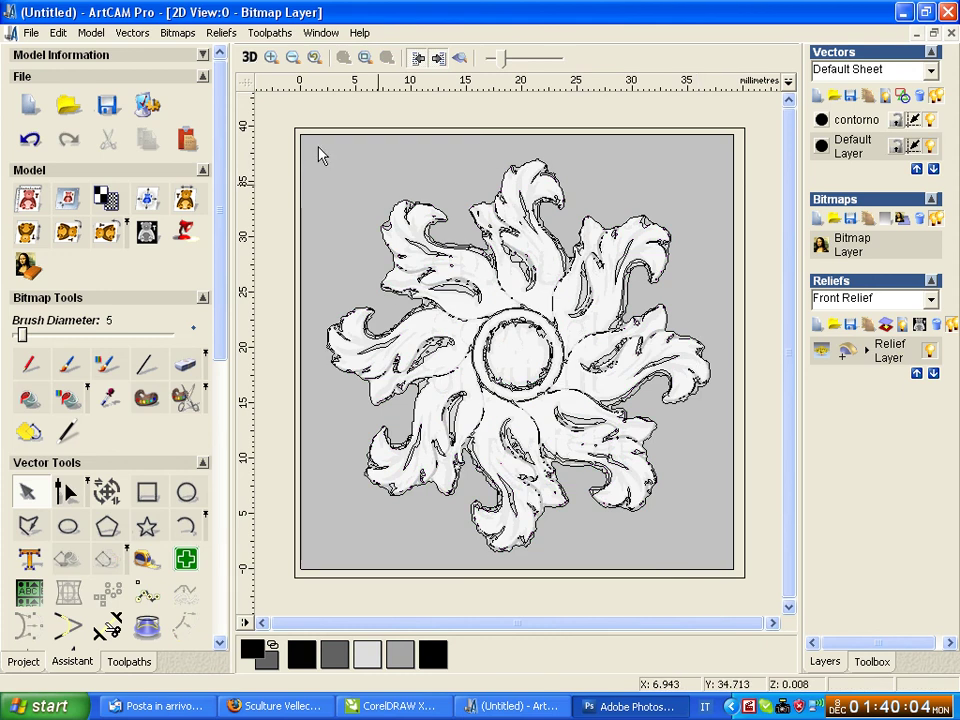
mouse_move(318, 148)
mouse_down()
mouse_move(707, 556)
mouse_move(728, 563)
mouse_up()
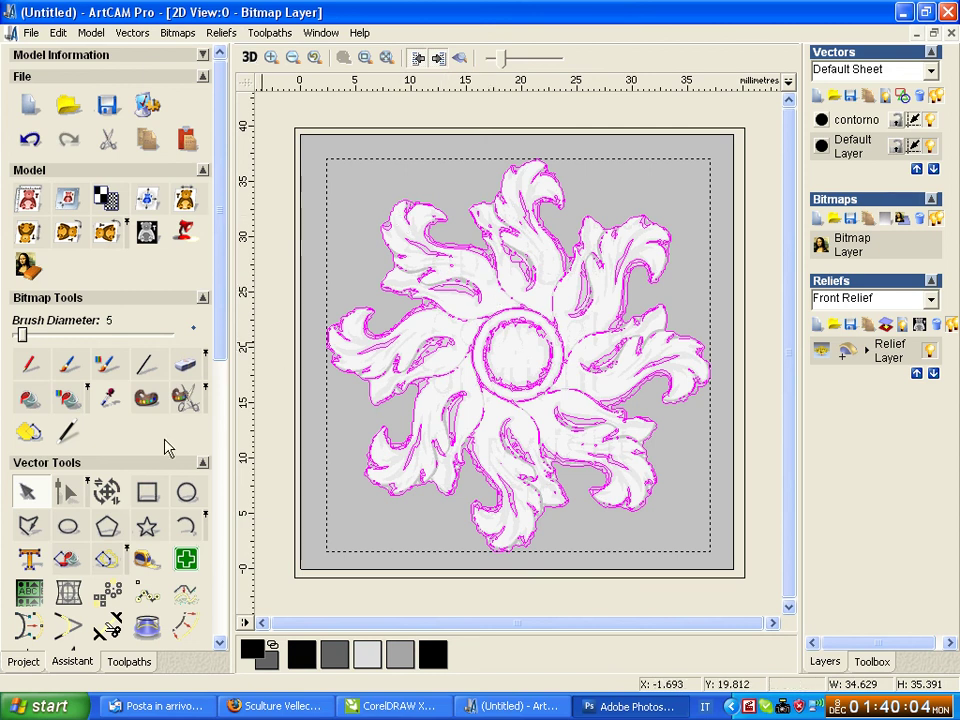
click(186, 497)
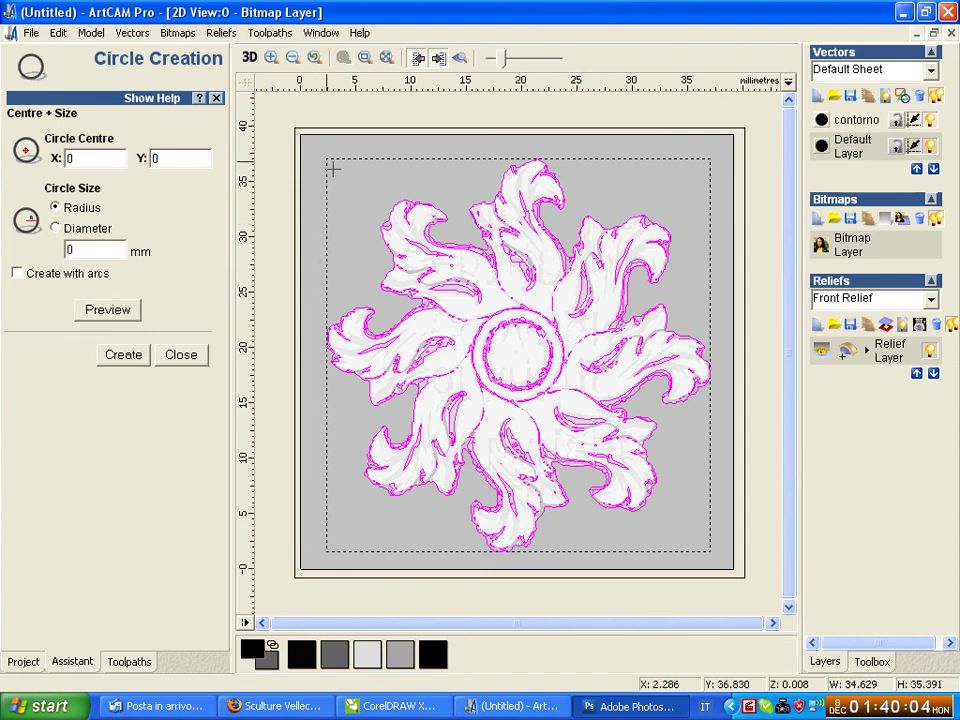
Step: Draw a circle about 4.208 mm across near the rosette's top-left corner and zoom in on it
drag(332, 168, 350, 188)
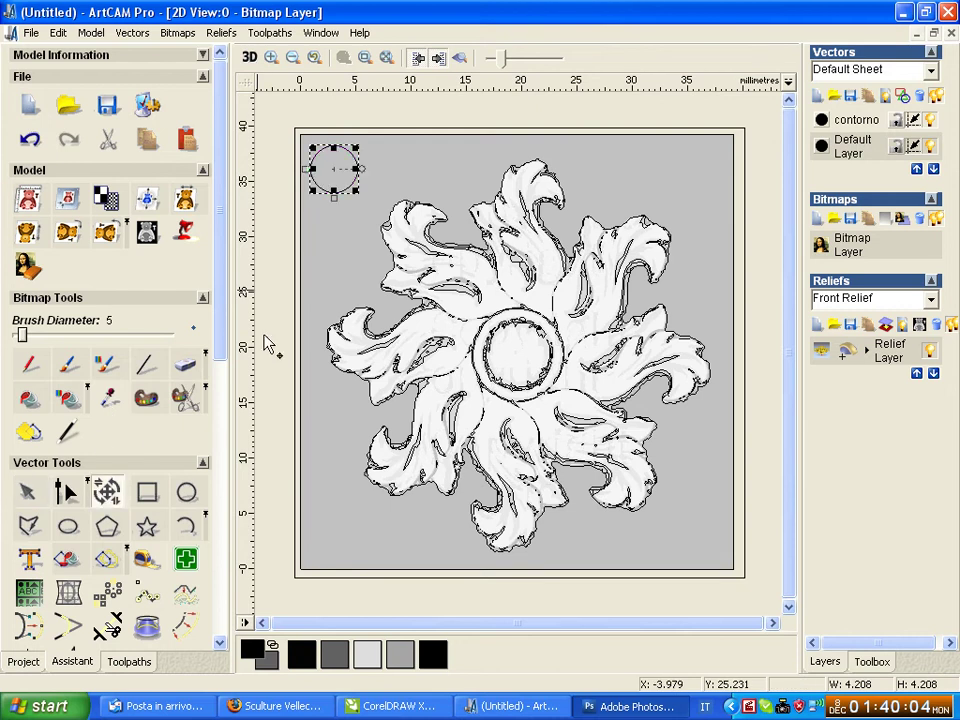
scroll(290, 347, up, 5)
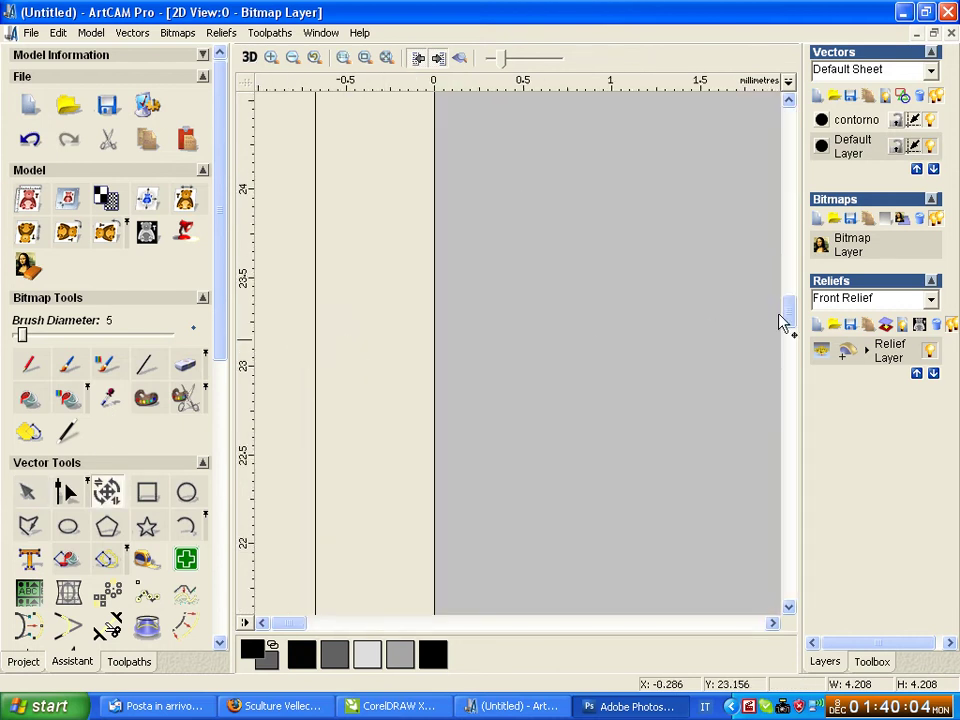
mouse_move(786, 318)
mouse_down()
mouse_move(792, 124)
mouse_move(795, 150)
mouse_up()
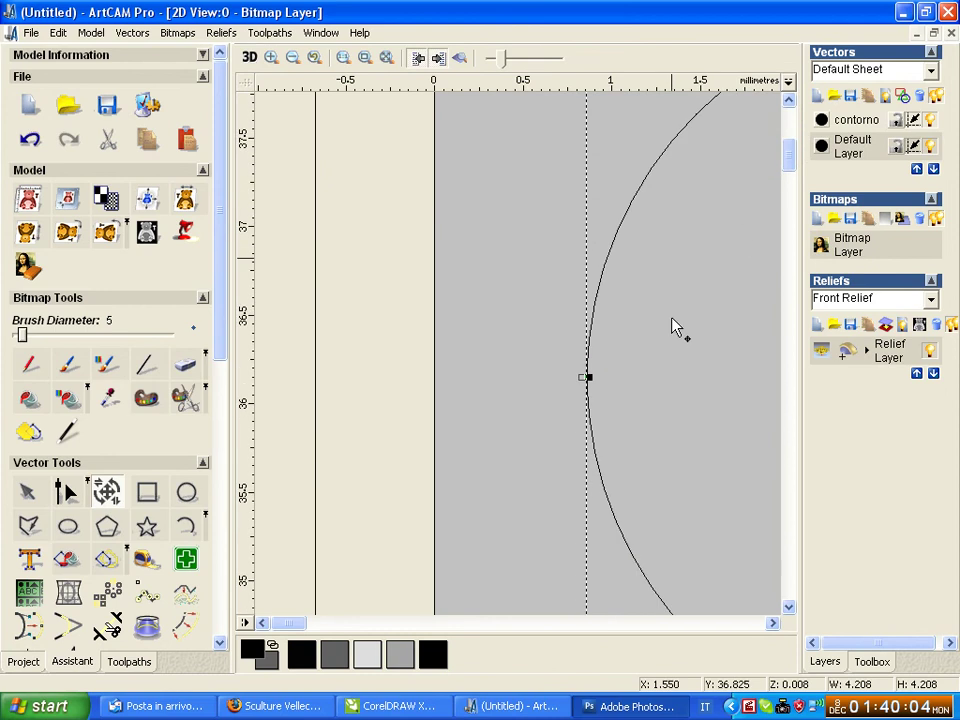
scroll(675, 328, down, 2)
drag(320, 628, 355, 630)
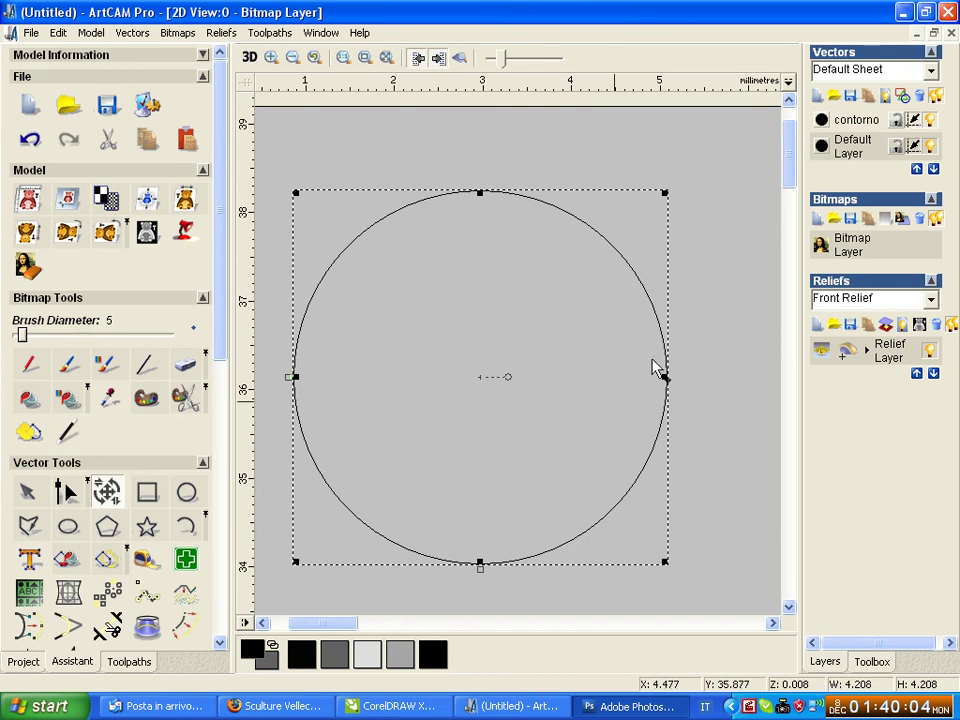
mouse_move(652, 366)
mouse_down()
mouse_move(655, 393)
mouse_move(690, 412)
mouse_up()
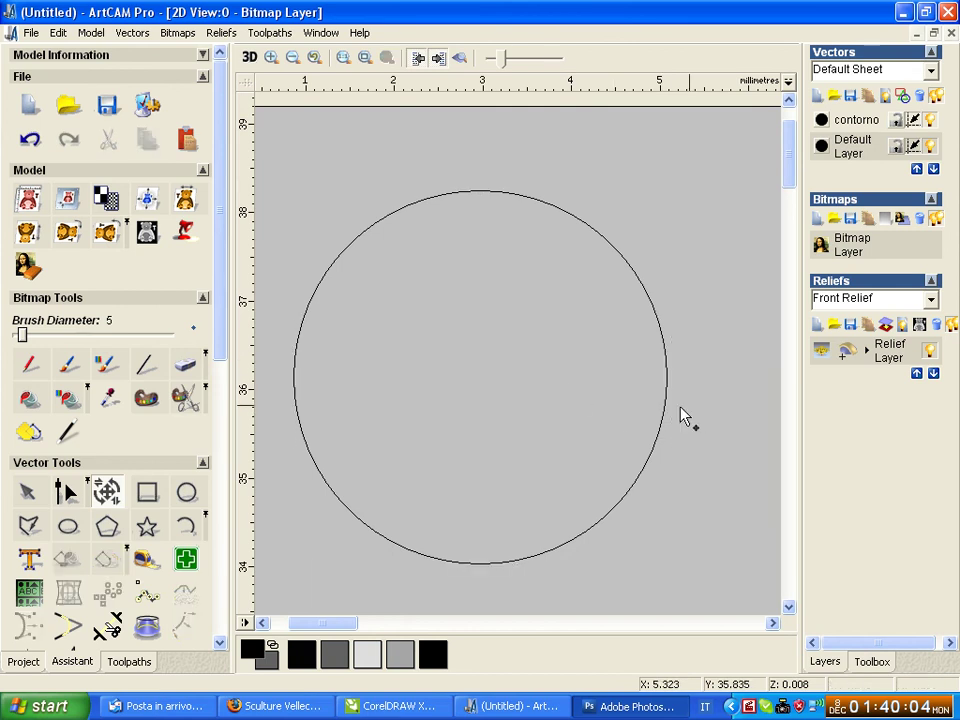
click(68, 364)
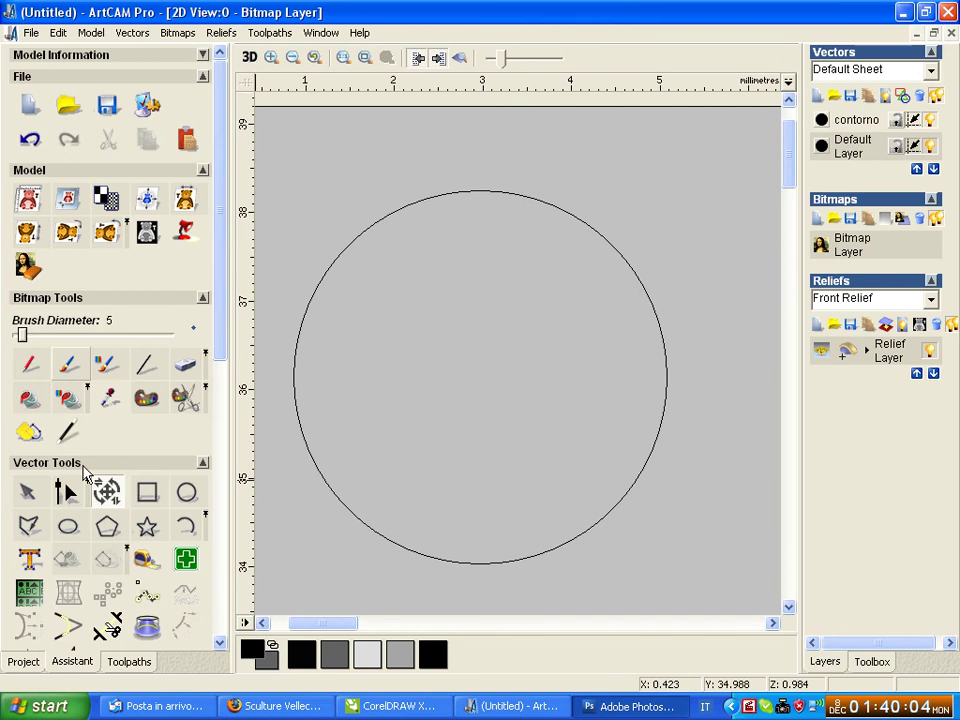
click(107, 491)
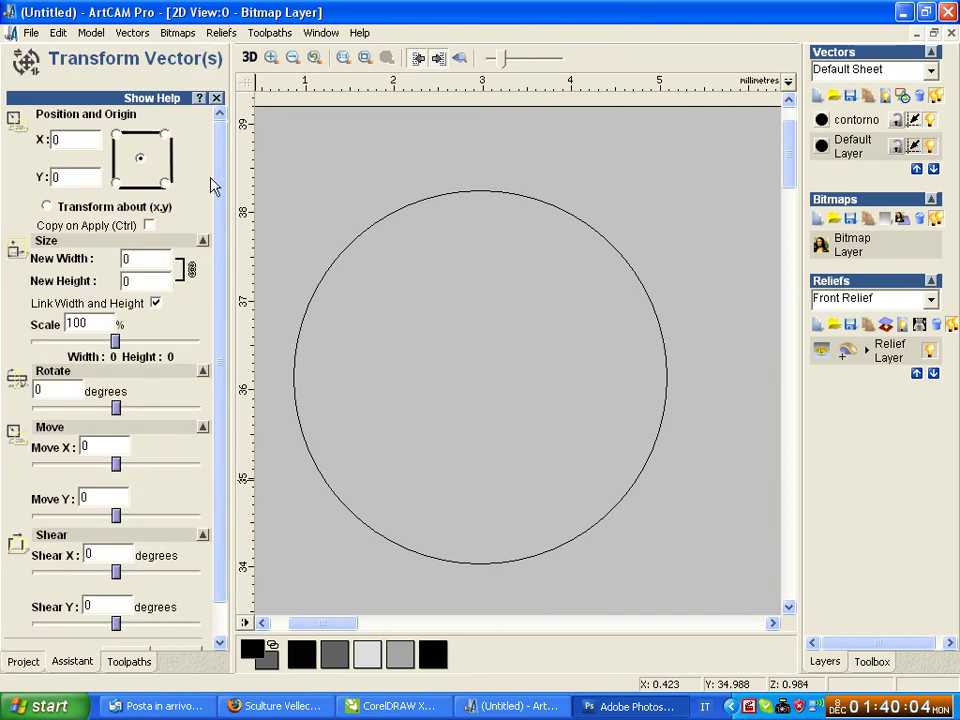
click(384, 216)
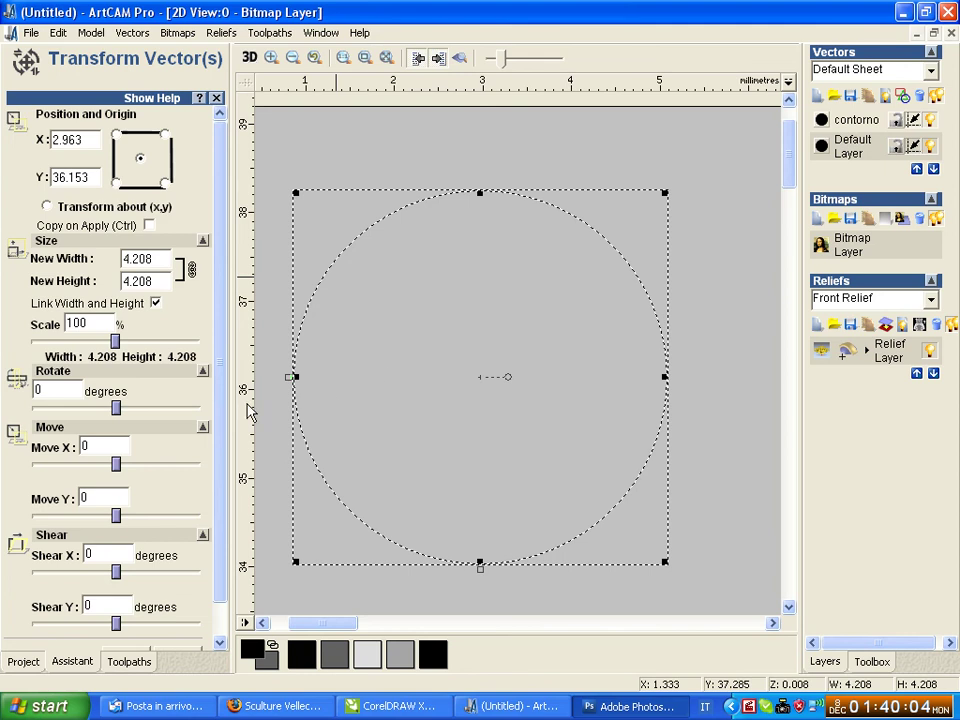
scroll(220, 590, down, 3)
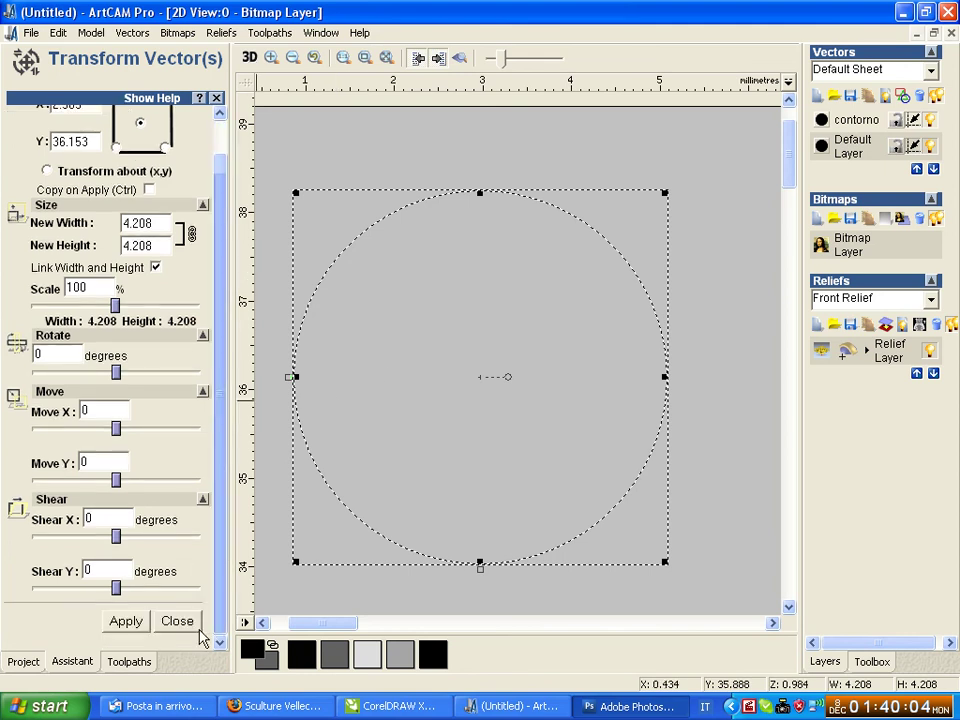
click(196, 630)
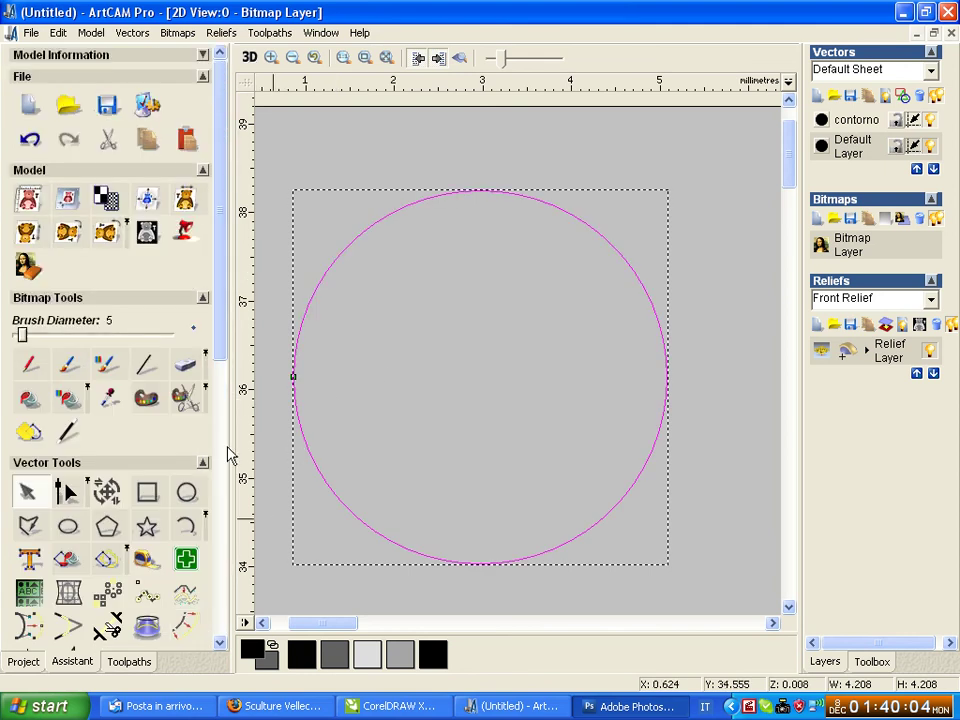
key(t)
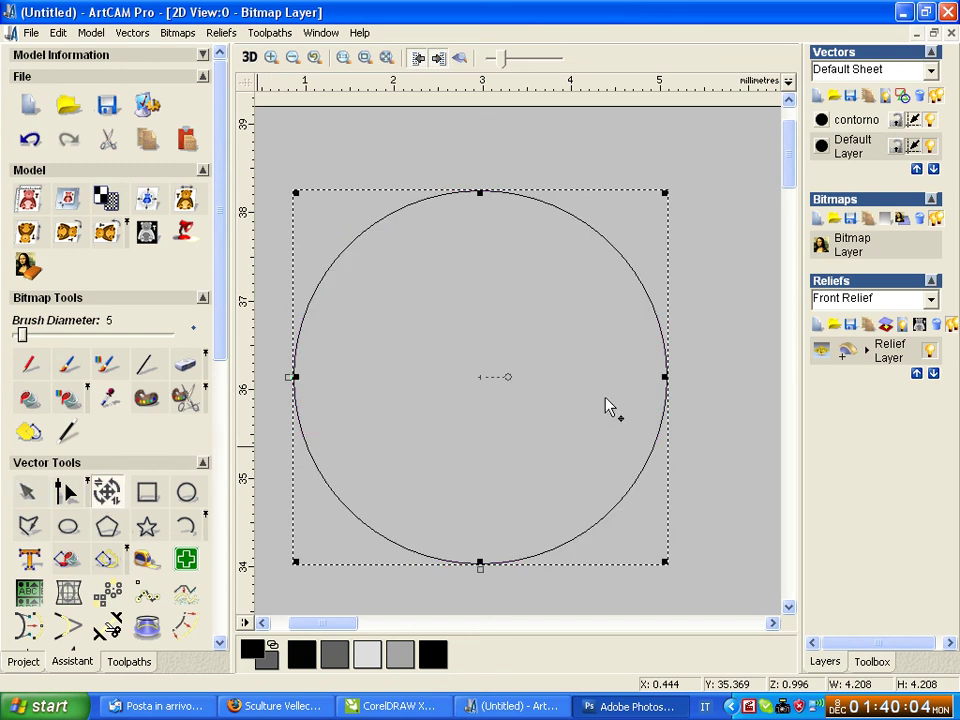
Step: Select the circle and use Transform to squeeze it to 4.147 mm wide by 4.220 mm high
click(681, 400)
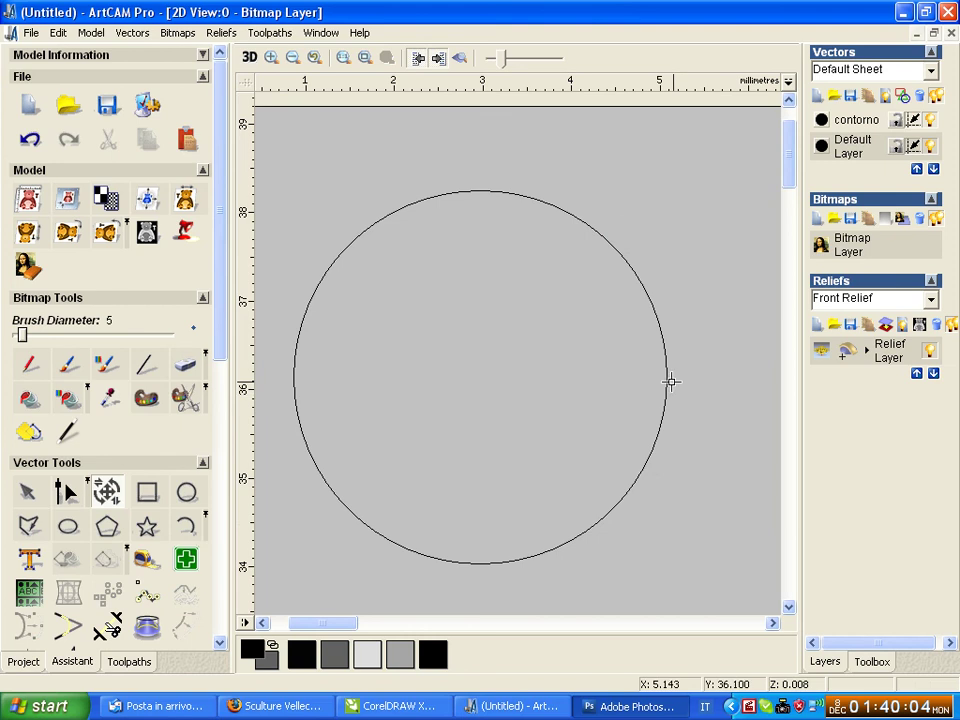
click(667, 368)
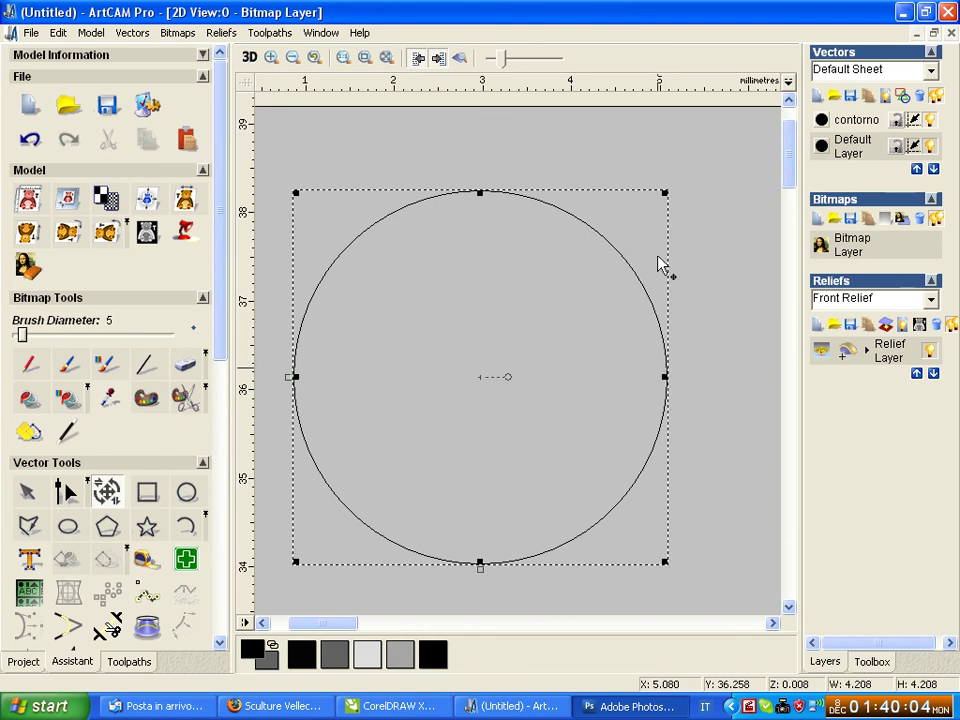
drag(653, 214, 670, 200)
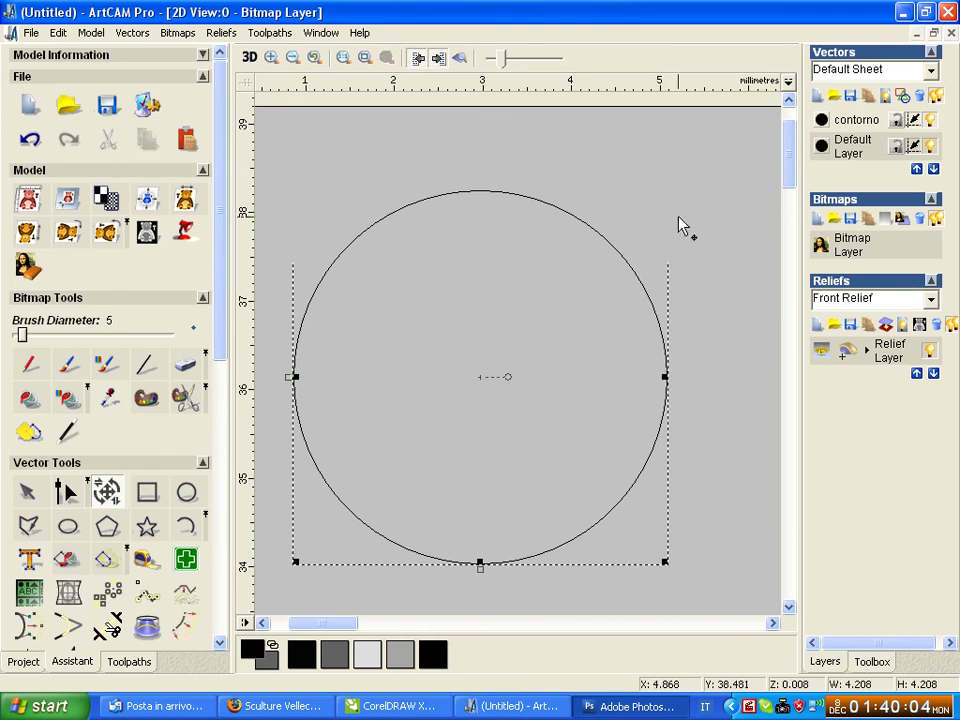
click(660, 320)
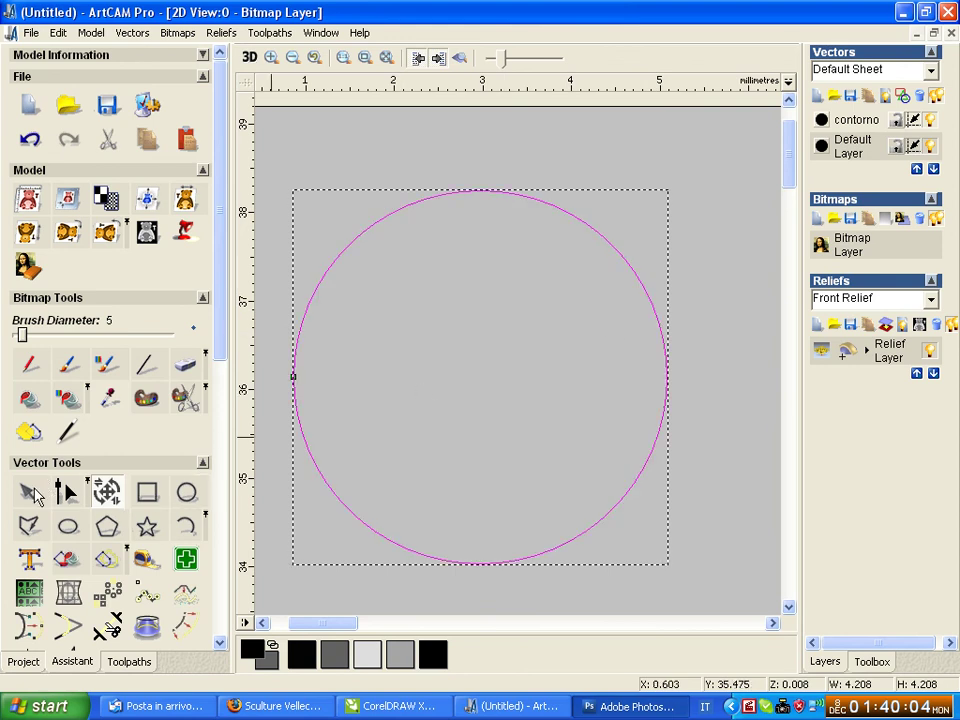
click(62, 490)
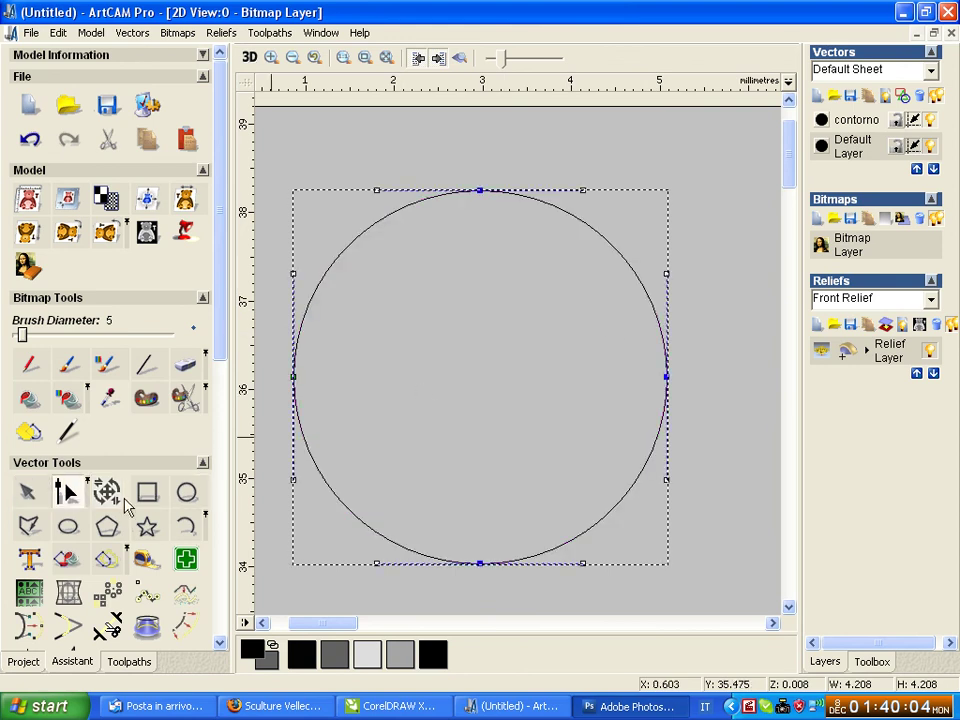
click(65, 490)
click(72, 492)
click(78, 497)
click(107, 491)
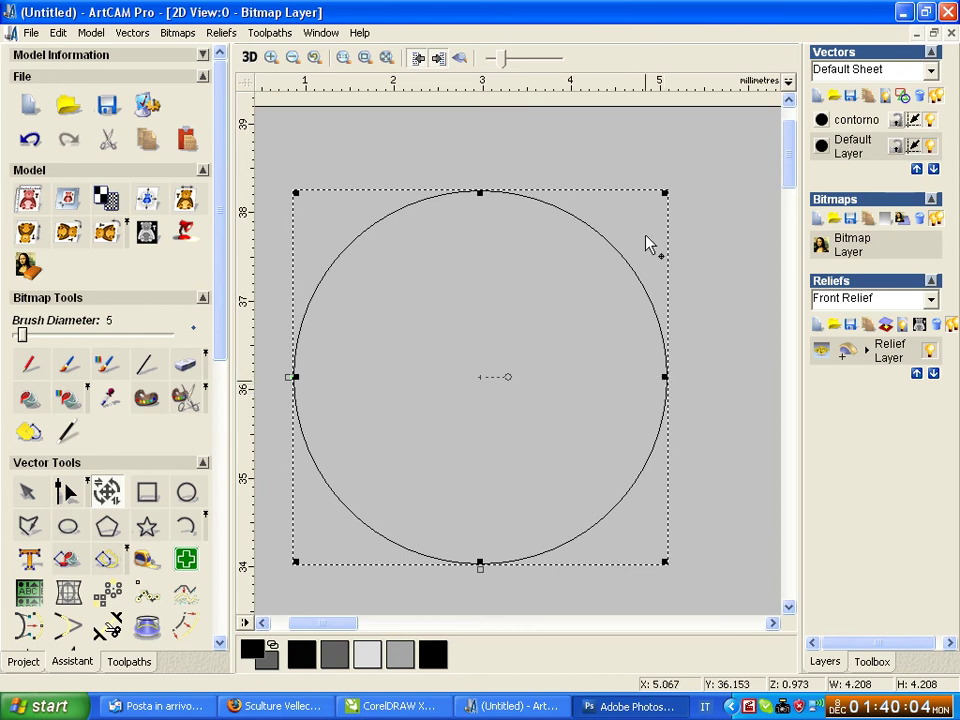
drag(667, 190, 660, 191)
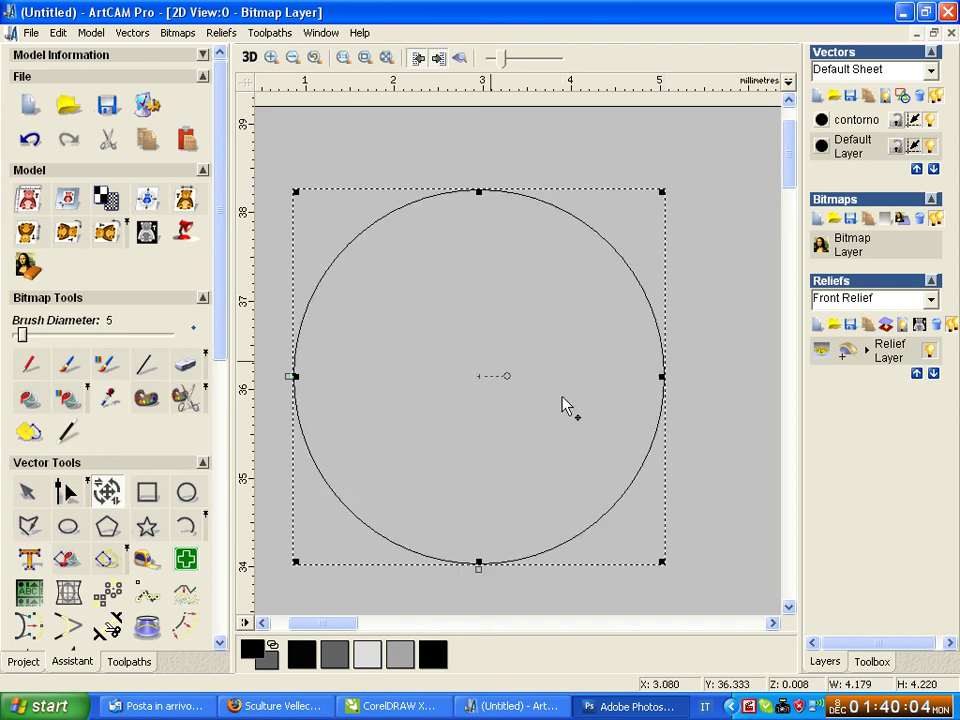
mouse_move(662, 376)
mouse_down()
mouse_move(602, 356)
mouse_move(659, 362)
mouse_up()
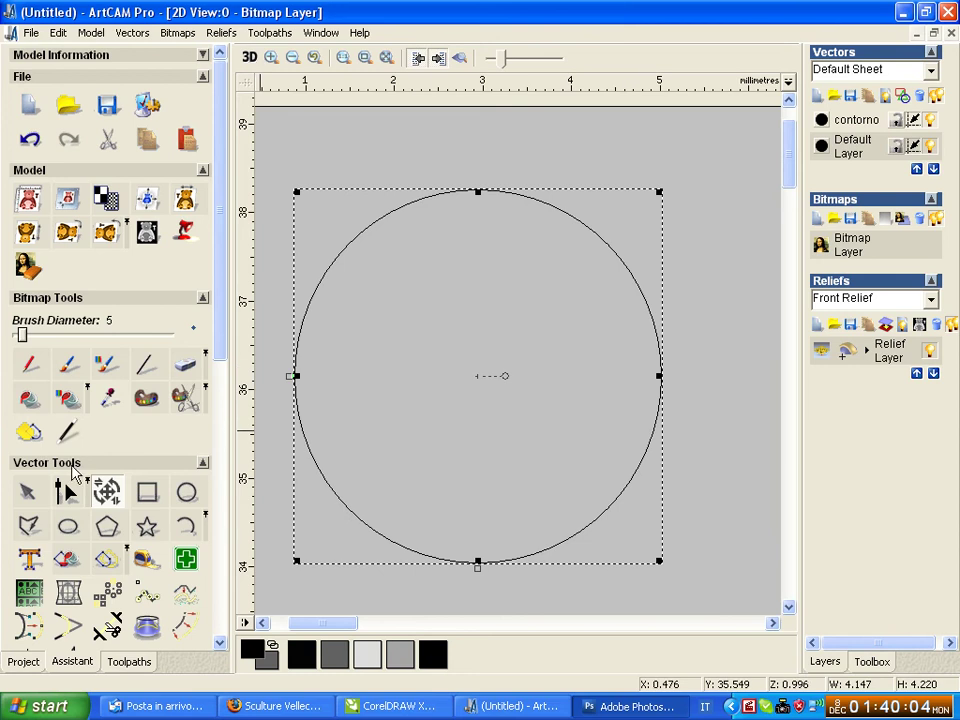
Step: Pull the circle's right node out into a sharp point, making a 4.735 × 4.220 mm teardrop
click(68, 494)
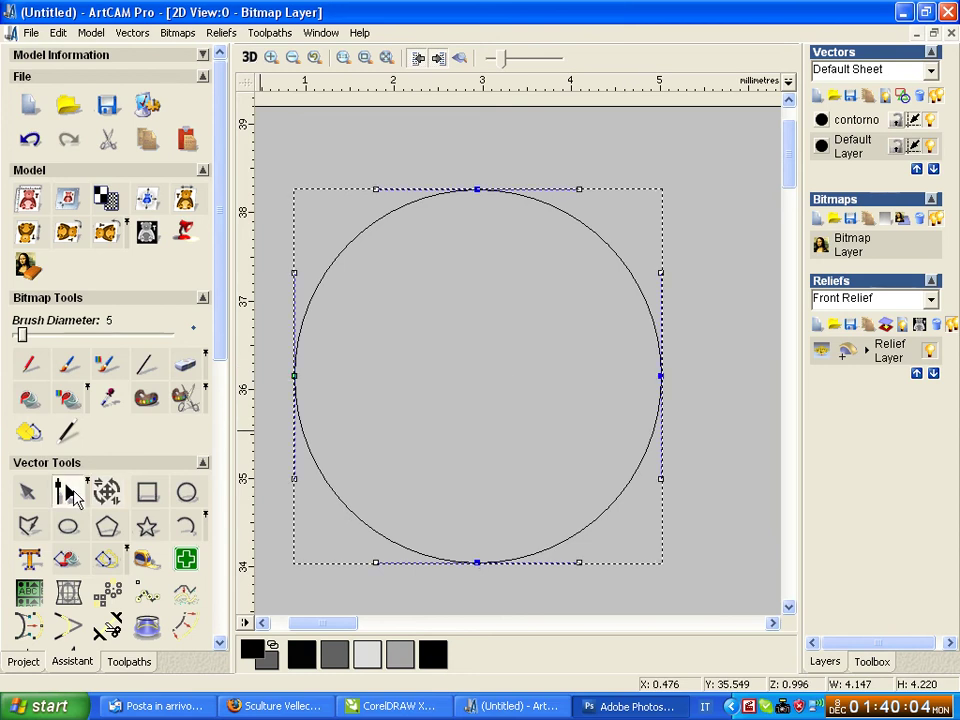
mouse_move(634, 348)
mouse_down()
mouse_move(690, 404)
mouse_move(527, 377)
mouse_move(643, 396)
mouse_up()
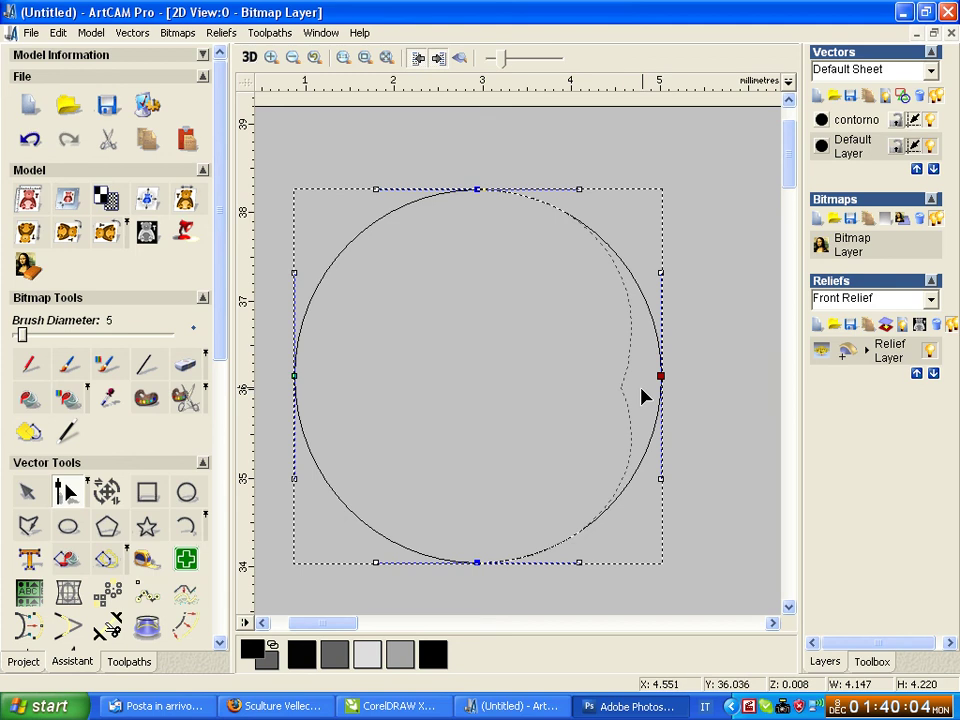
drag(643, 396, 714, 393)
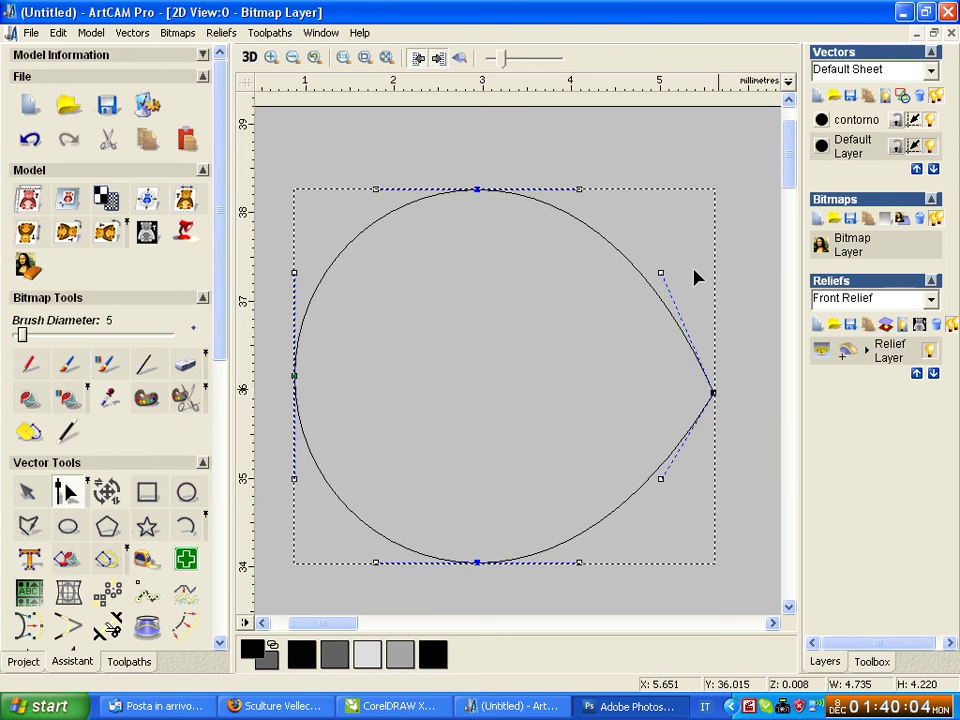
mouse_move(660, 272)
mouse_down()
mouse_move(738, 265)
mouse_move(676, 202)
mouse_move(675, 242)
mouse_up()
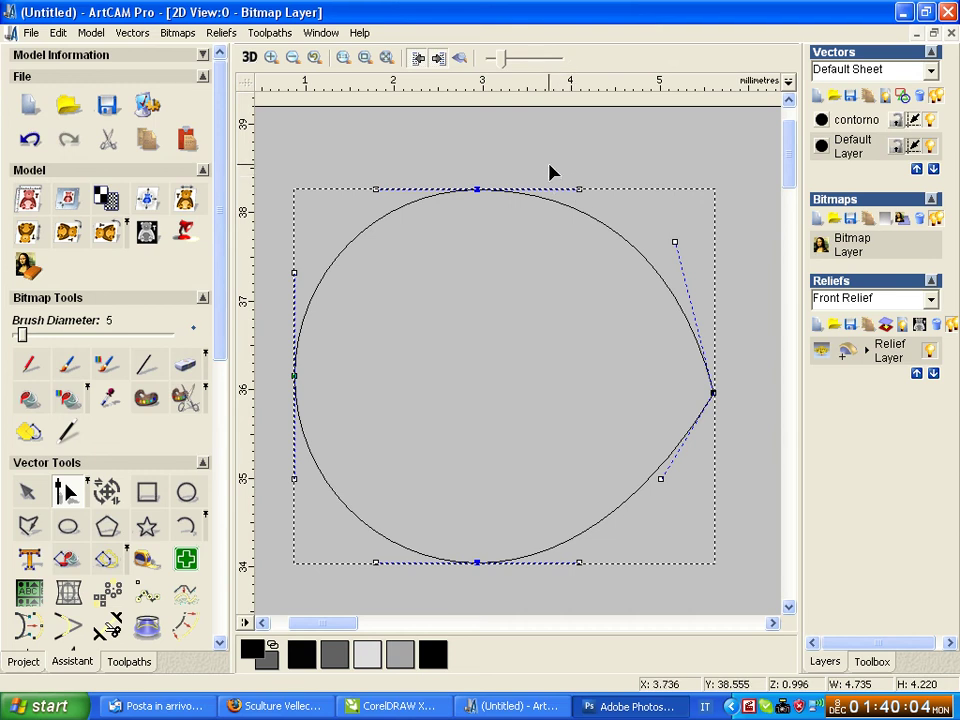
Step: Insert new nodes on the teardrop's upper-left and lower-left curves with Insert a point
right_click(368, 234)
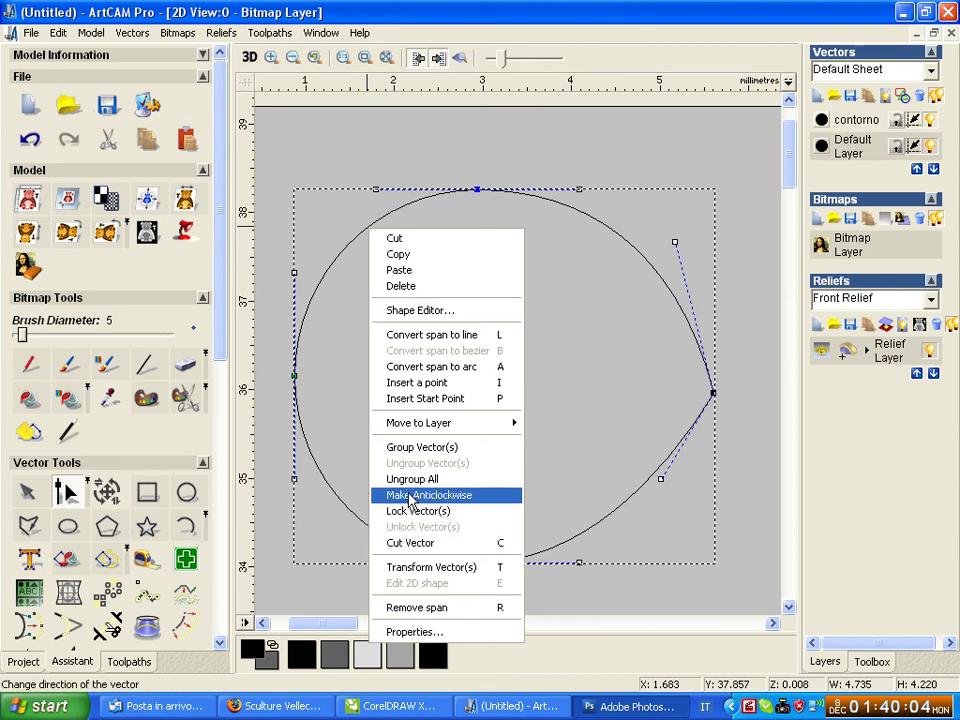
click(402, 383)
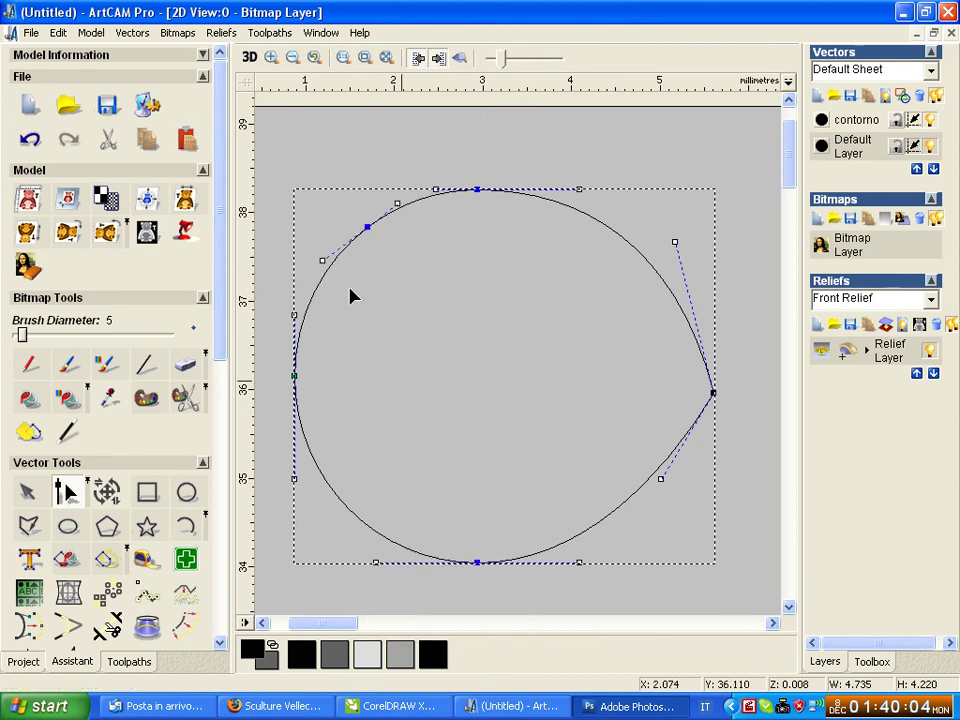
right_click(336, 499)
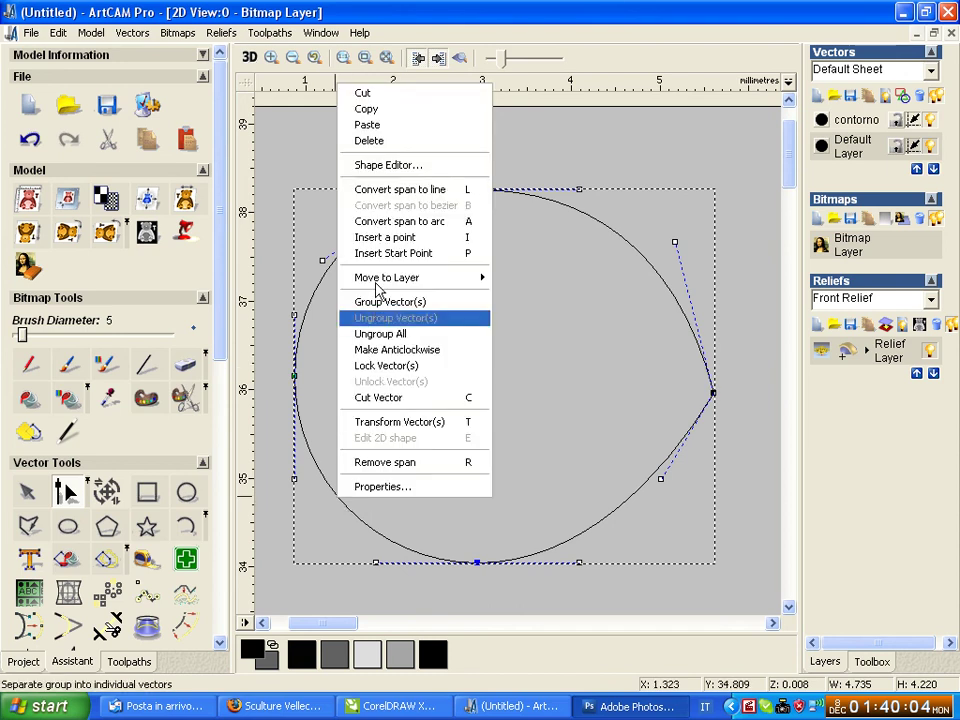
click(378, 240)
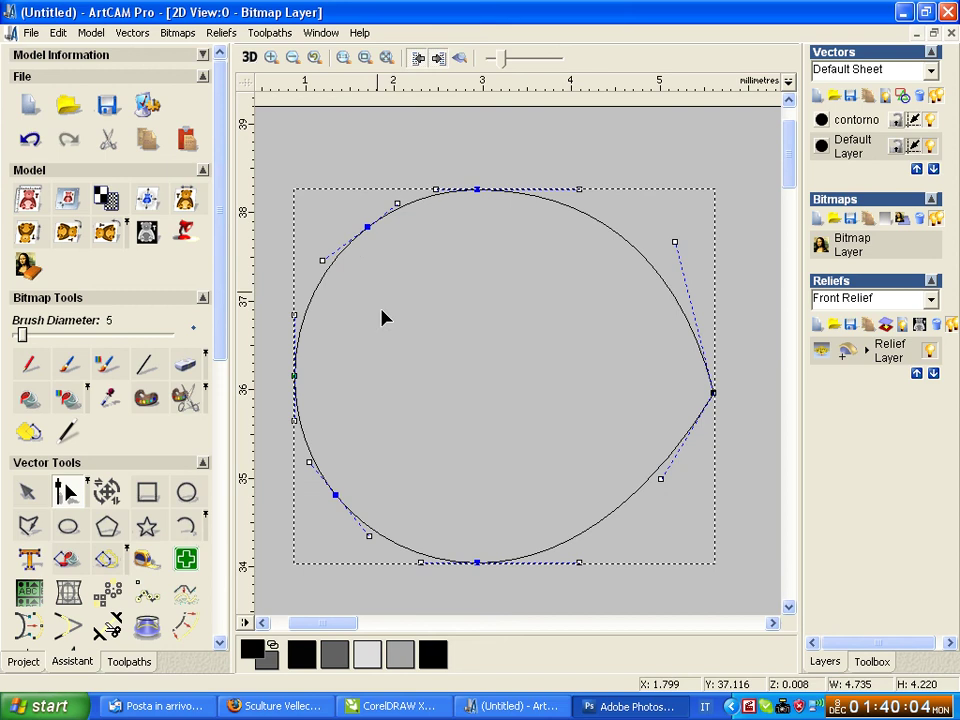
click(367, 228)
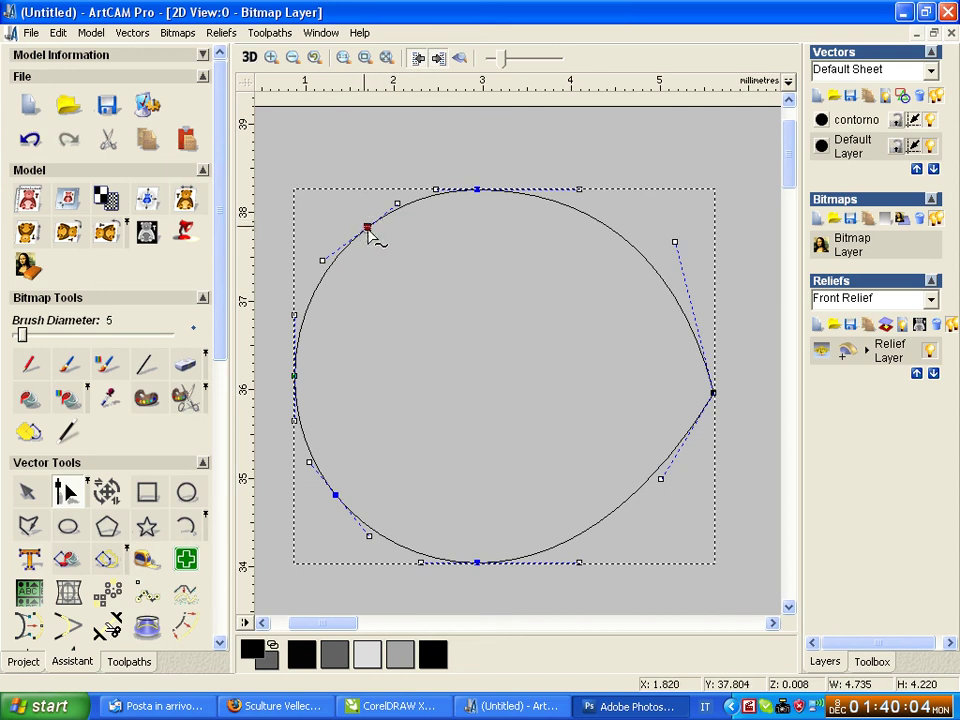
Step: Swing the upper-left node's handles to indent the left side and draw the pointed node inward
mouse_move(367, 228)
mouse_down()
mouse_move(403, 272)
mouse_move(343, 210)
mouse_move(375, 245)
mouse_move(428, 258)
mouse_move(377, 311)
mouse_move(360, 311)
mouse_move(495, 253)
mouse_move(431, 133)
mouse_move(336, 133)
mouse_move(356, 148)
mouse_move(383, 140)
mouse_up()
drag(322, 260, 355, 300)
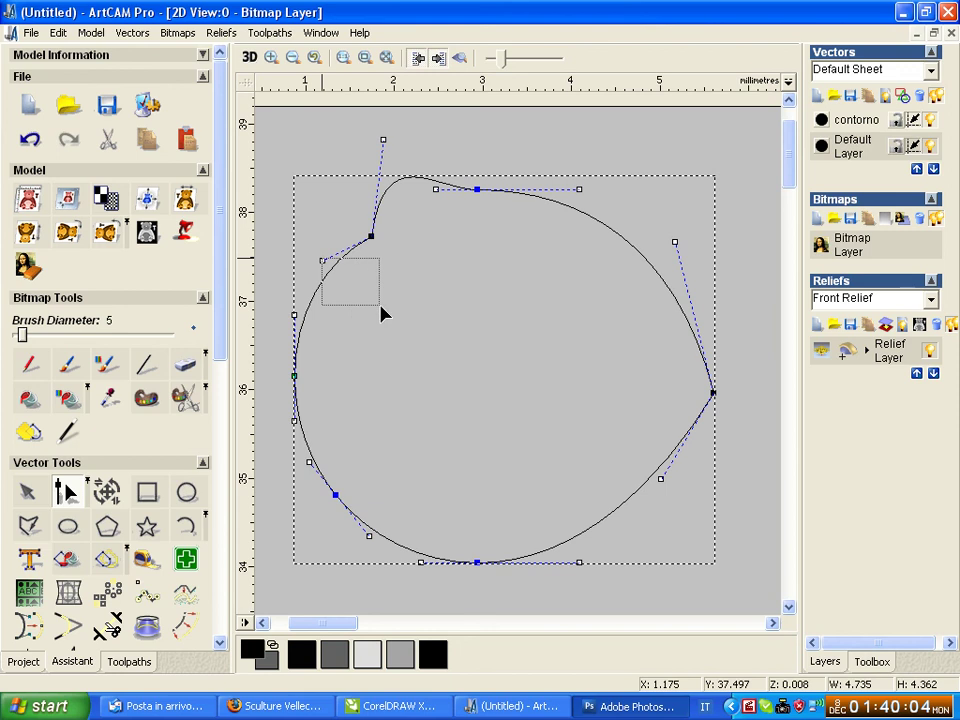
mouse_move(320, 265)
mouse_down()
mouse_move(392, 328)
mouse_move(305, 240)
mouse_move(300, 272)
mouse_move(392, 364)
mouse_move(420, 407)
mouse_move(419, 426)
mouse_up()
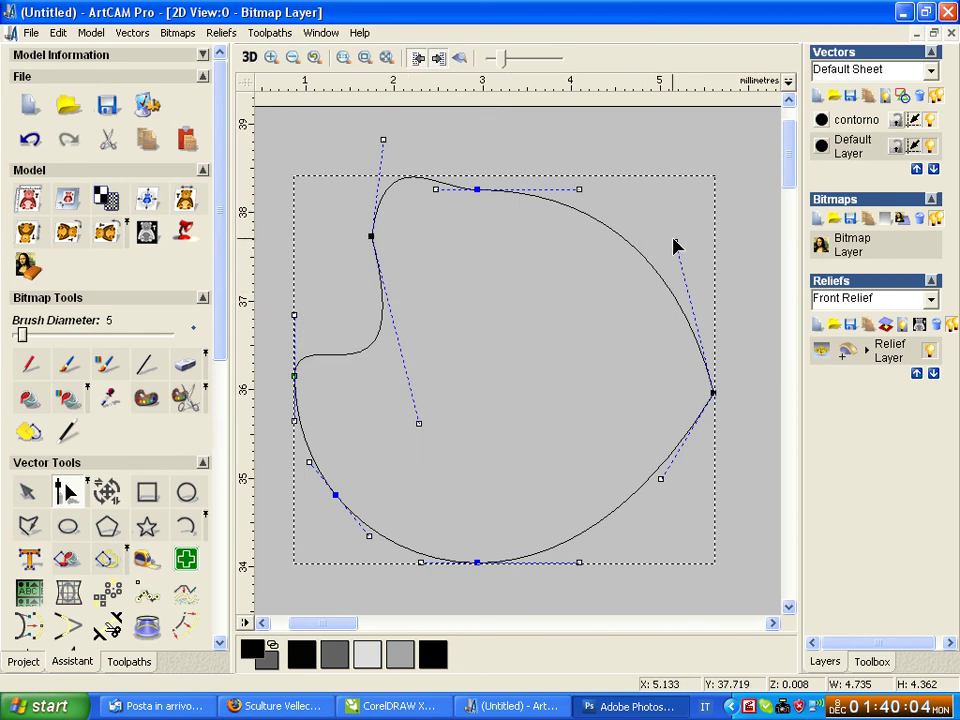
mouse_move(676, 243)
mouse_down()
mouse_move(500, 415)
mouse_move(470, 430)
mouse_up()
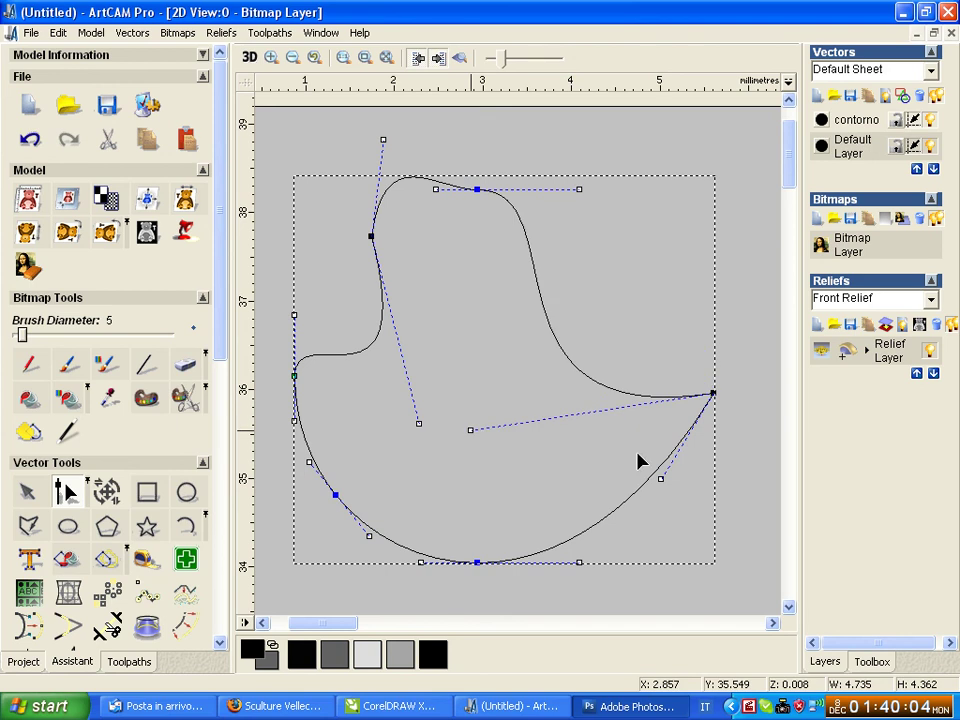
drag(712, 395, 597, 434)
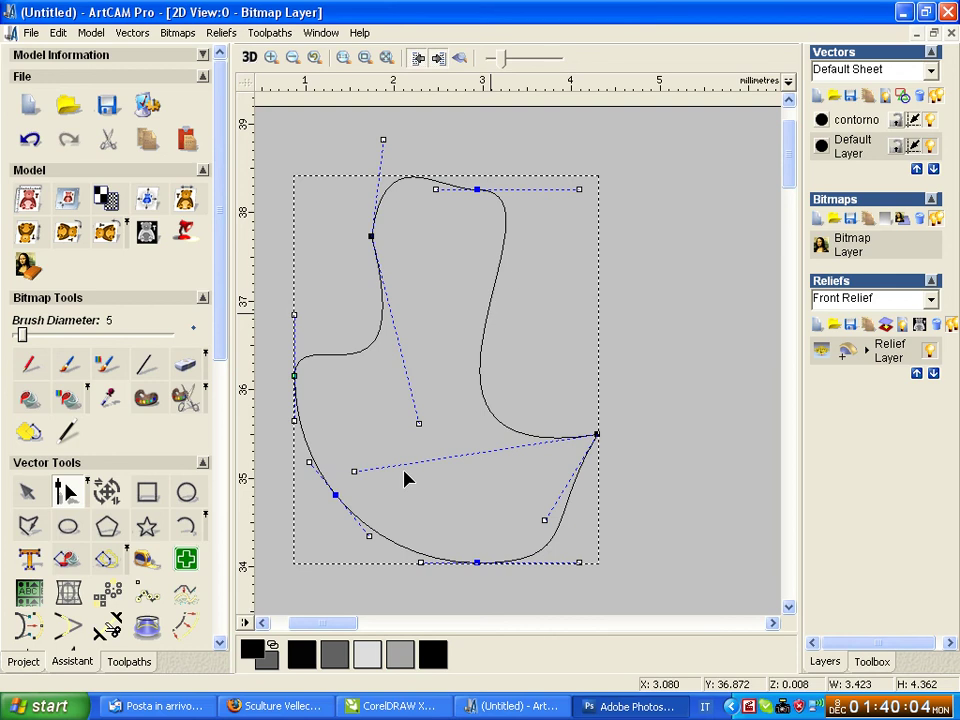
Step: Move the lower-left and left-edge nodes inward, leaving a slender 2.551 × 4.362 mm leaf shape
click(335, 495)
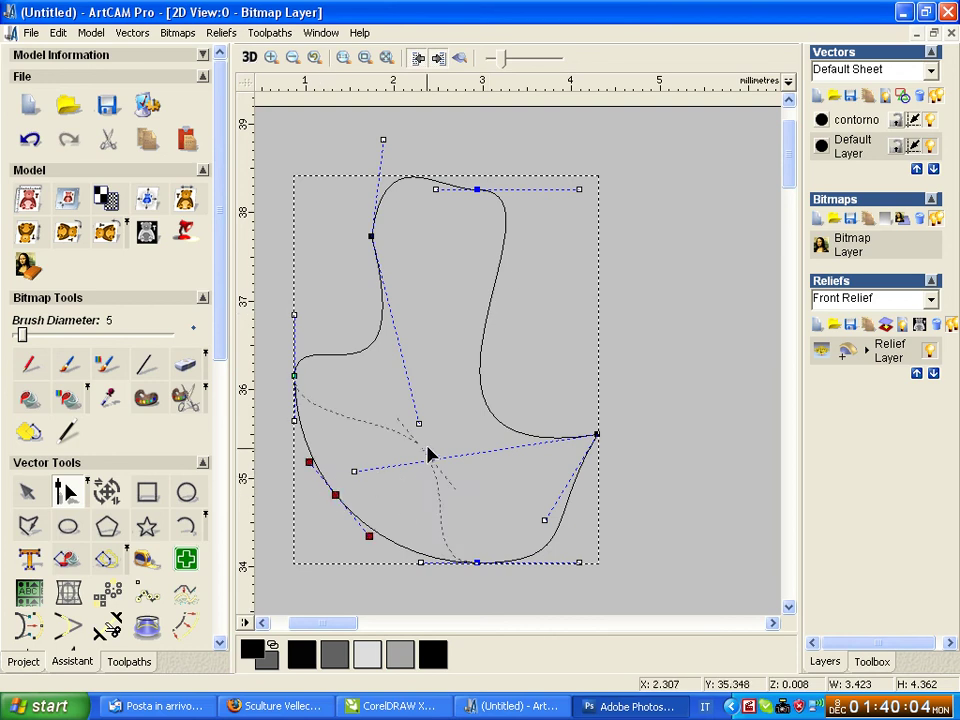
drag(428, 455, 424, 446)
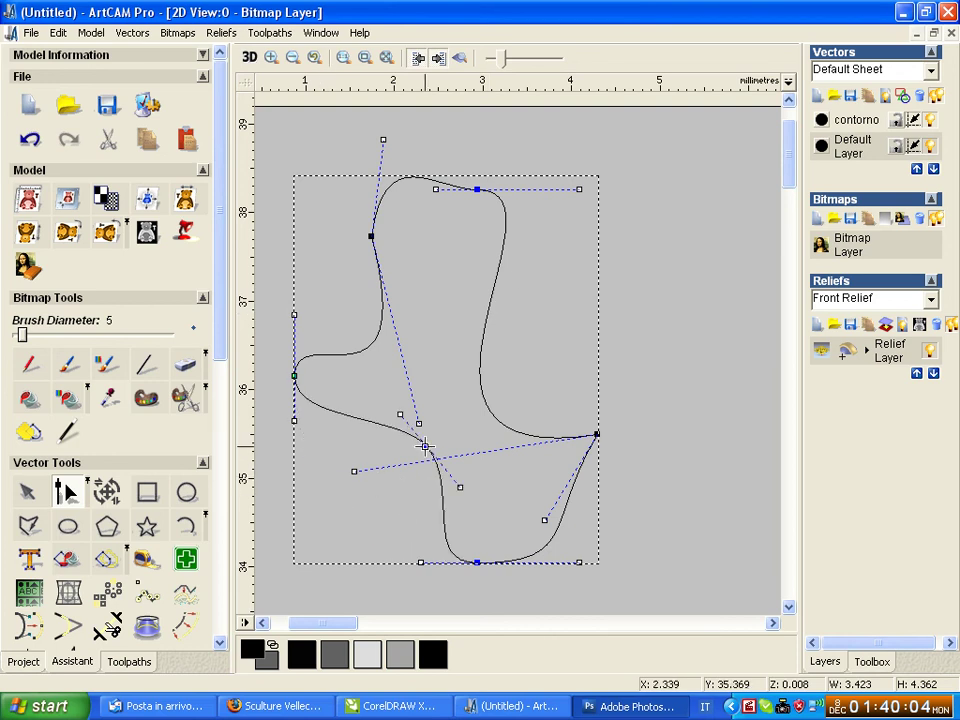
click(294, 376)
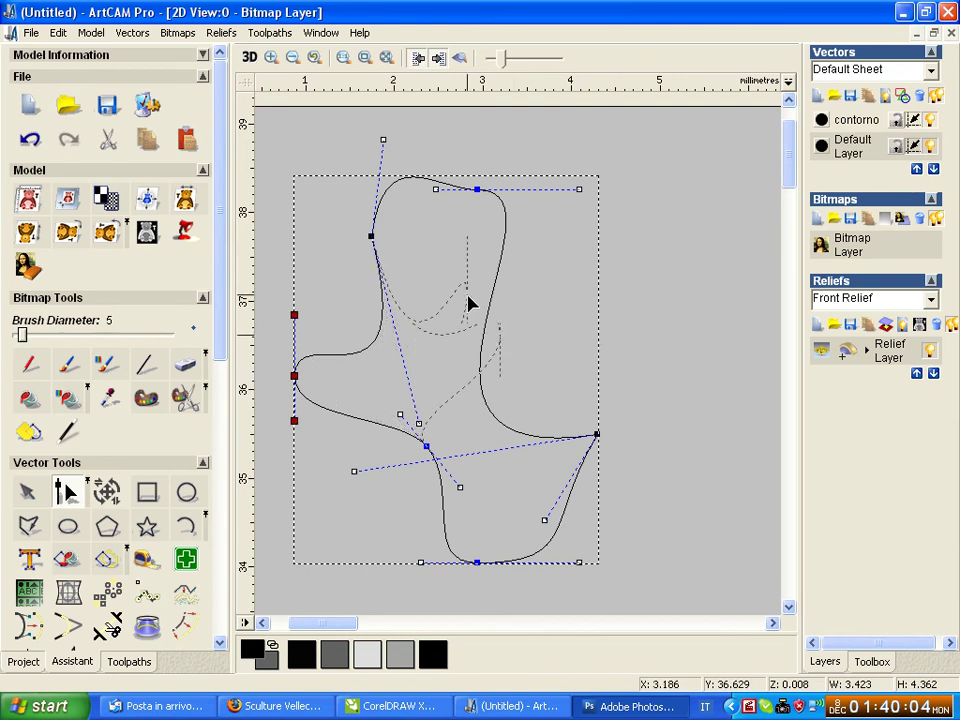
drag(510, 370, 449, 344)
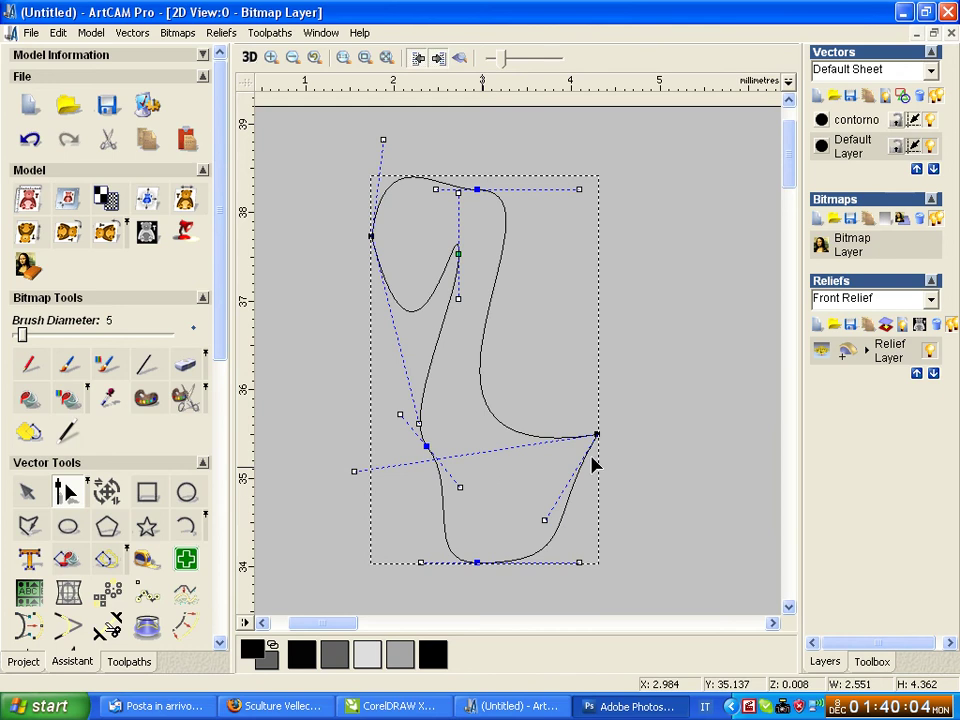
scroll(593, 463, down, 4)
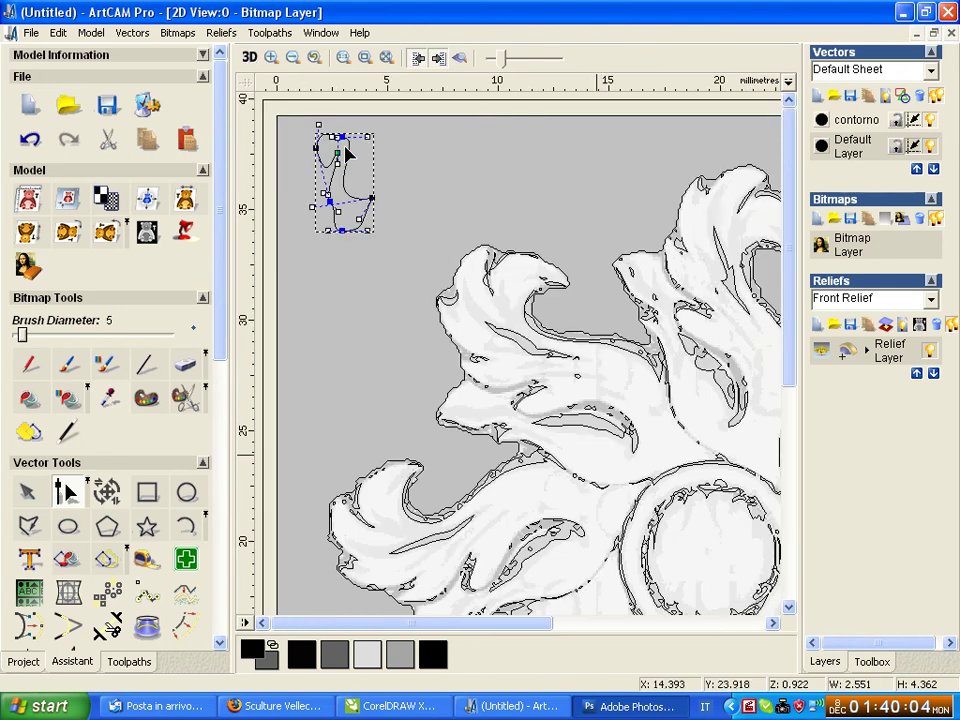
scroll(396, 386, down, 2)
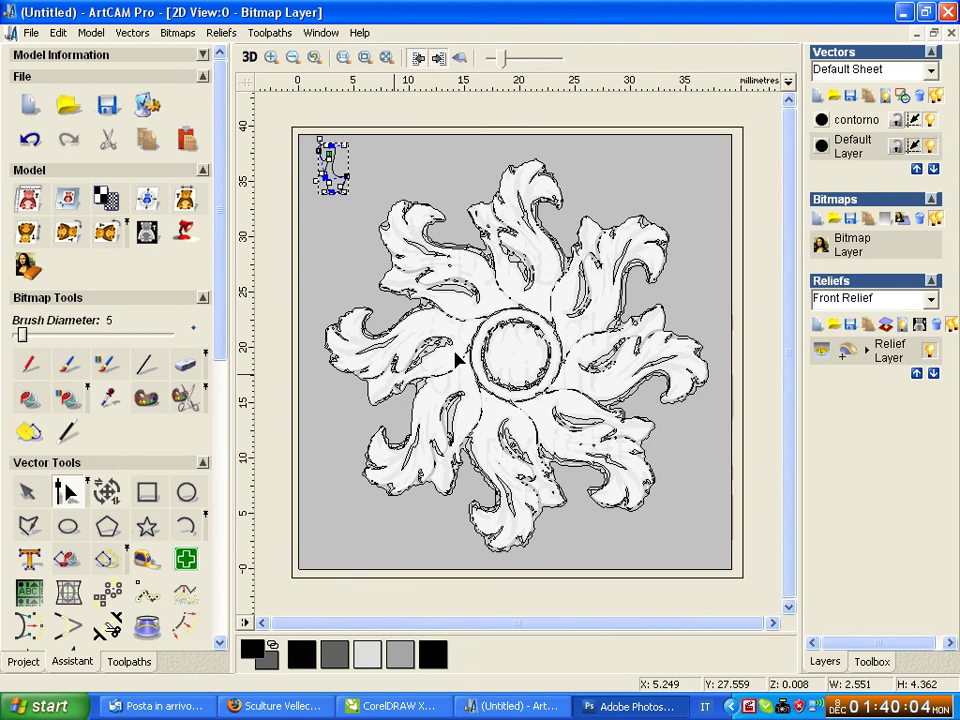
scroll(457, 360, up, 2)
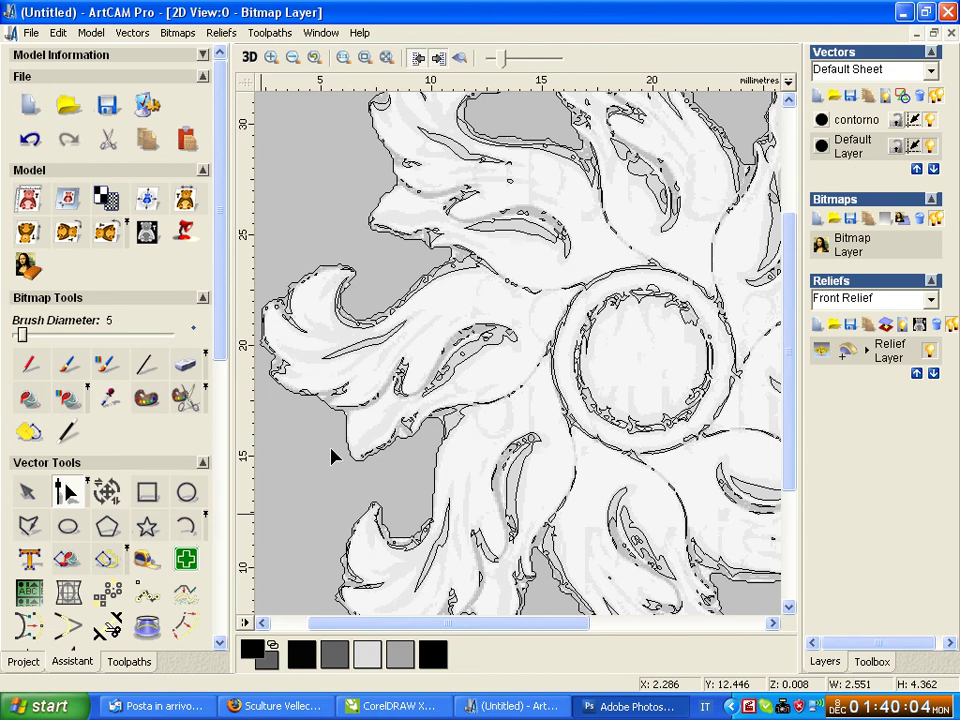
key(F4)
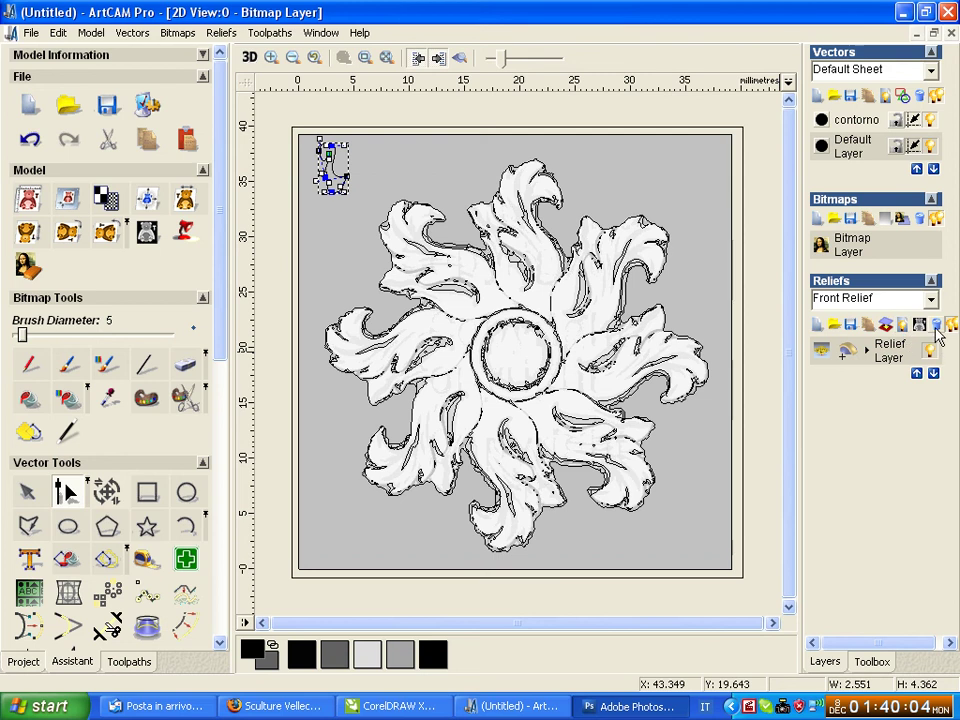
Step: Hide the vector layers, show only the rosette bitmap, and raise its contrast to full on black
click(935, 218)
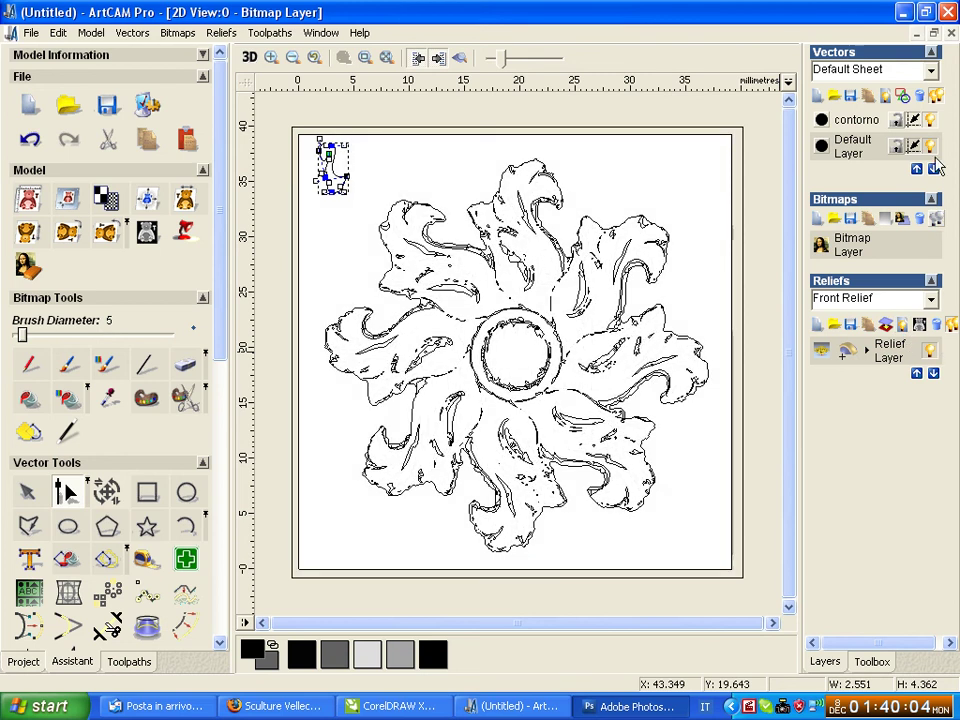
click(931, 120)
click(931, 120)
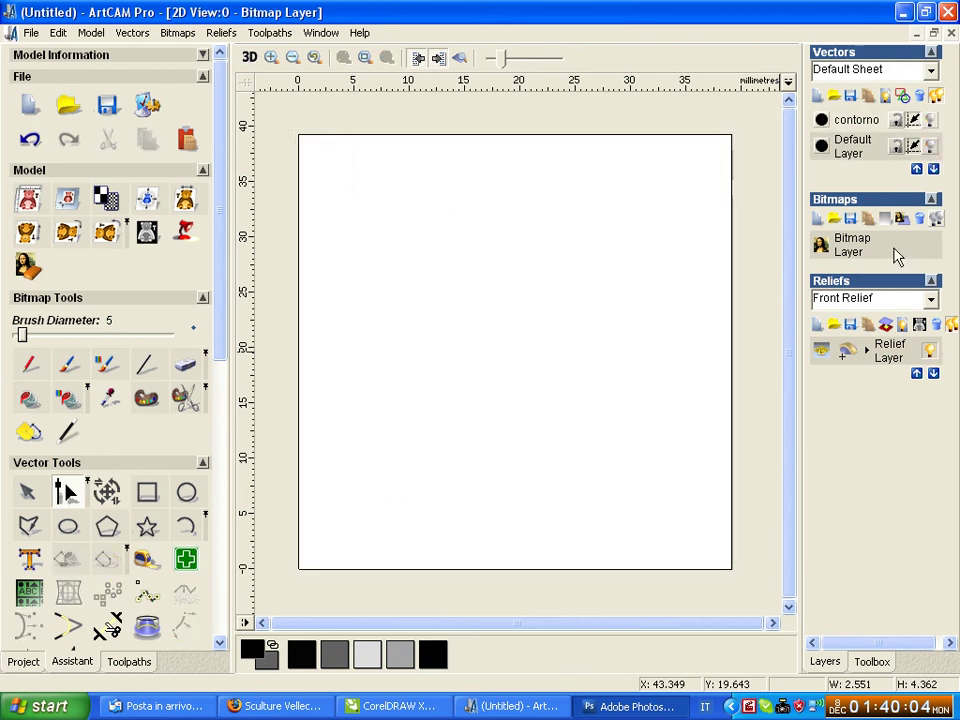
click(935, 218)
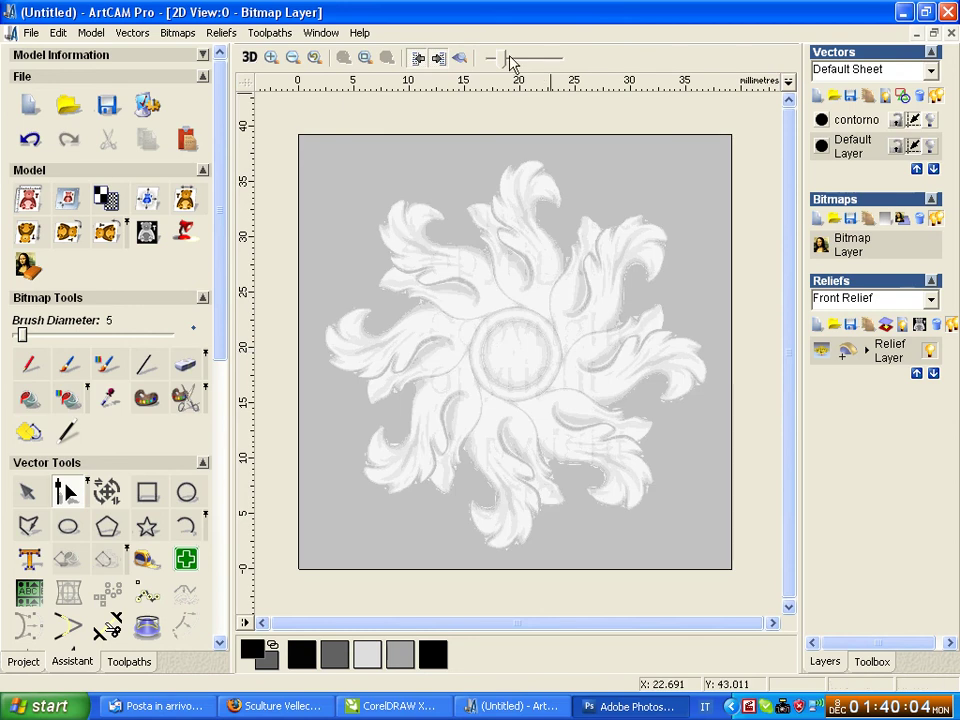
drag(499, 60, 576, 76)
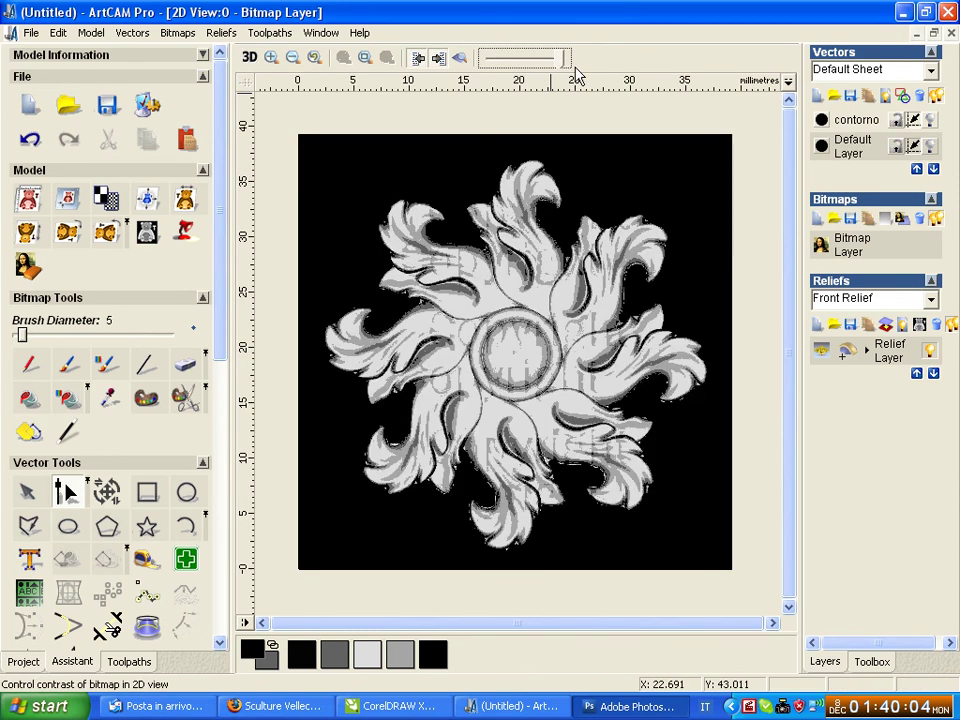
Step: Scale the relief height from 9.758 mm down to 1.561 mm and view it in 3D
click(900, 220)
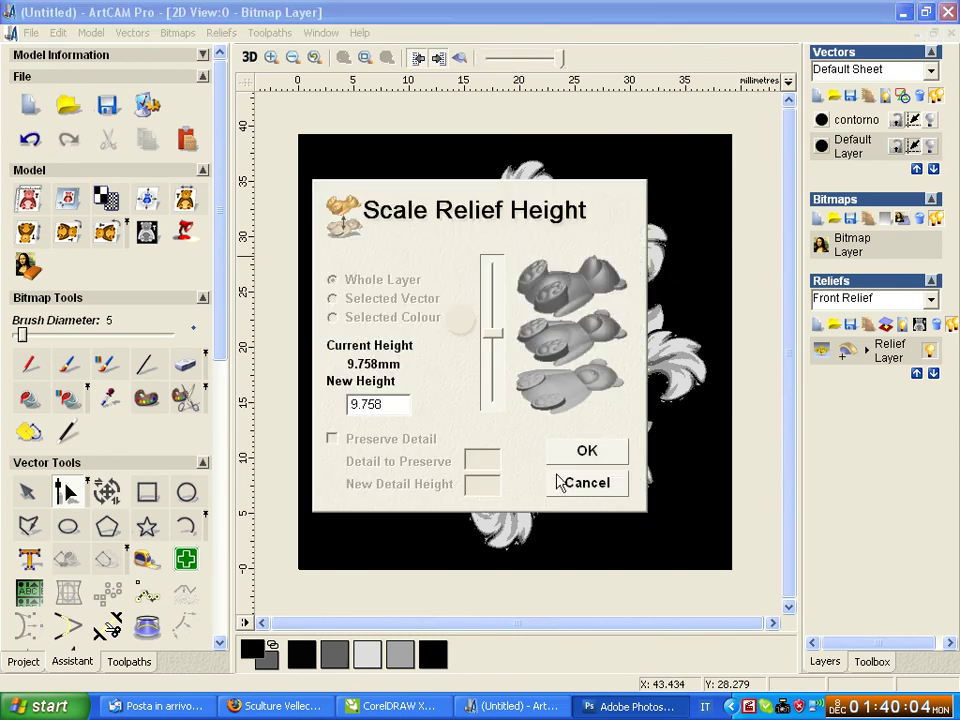
drag(502, 340, 500, 393)
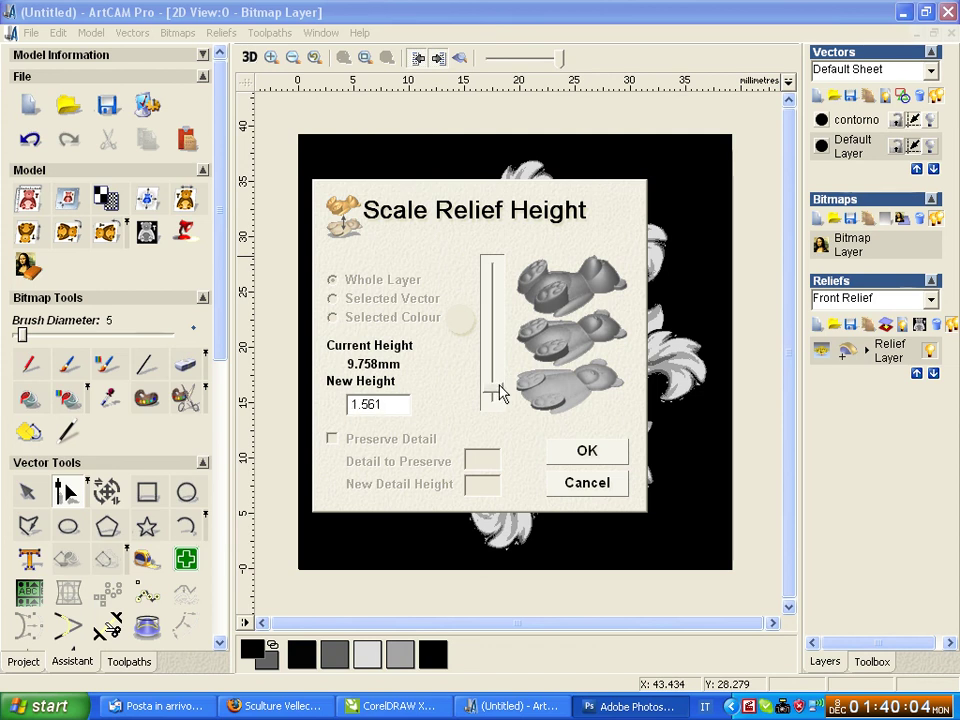
click(585, 452)
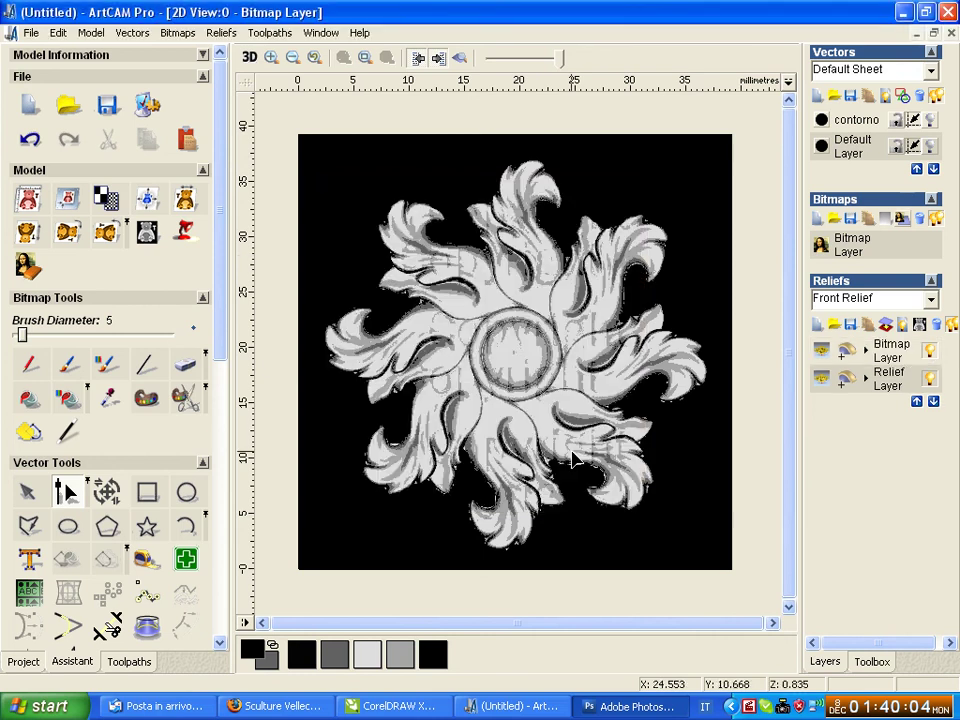
click(251, 60)
mouse_move(632, 460)
mouse_down()
mouse_move(614, 312)
mouse_move(666, 444)
mouse_move(664, 499)
mouse_move(607, 509)
mouse_up()
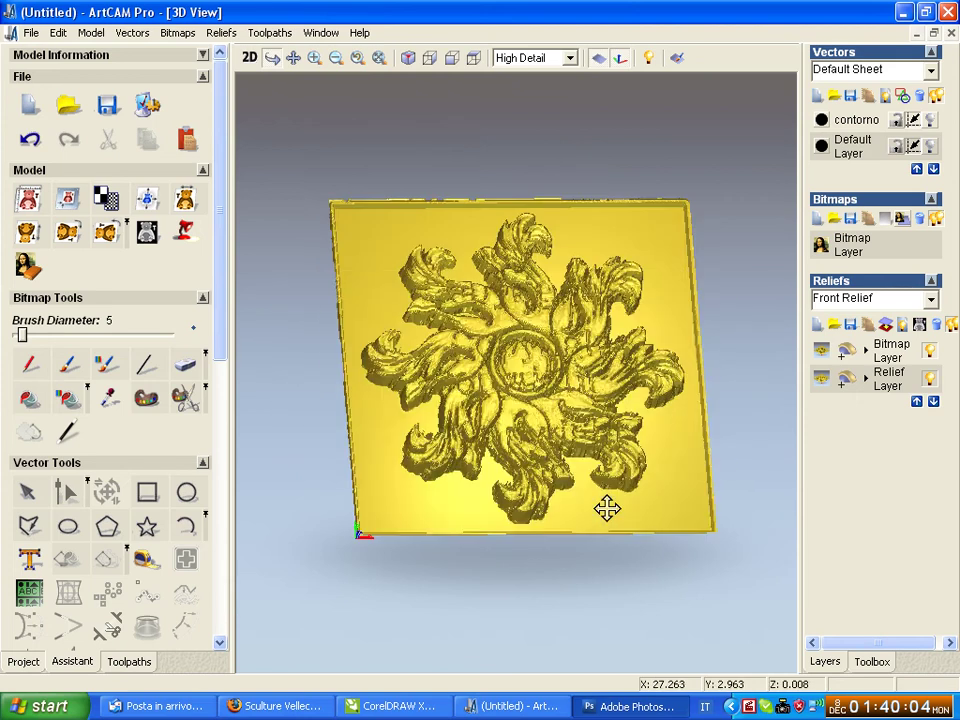
mouse_move(628, 388)
mouse_down()
mouse_move(660, 527)
mouse_move(536, 499)
mouse_move(516, 506)
mouse_move(489, 366)
mouse_move(450, 343)
mouse_up()
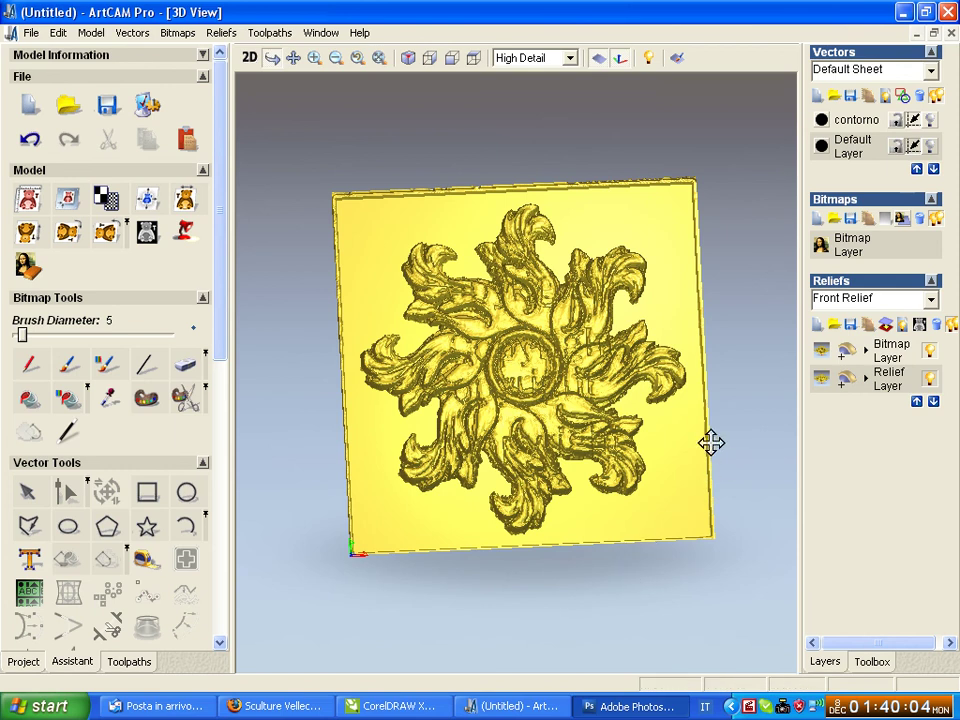
mouse_move(711, 444)
mouse_down()
mouse_move(705, 439)
mouse_move(721, 427)
mouse_move(711, 463)
mouse_move(694, 463)
mouse_up()
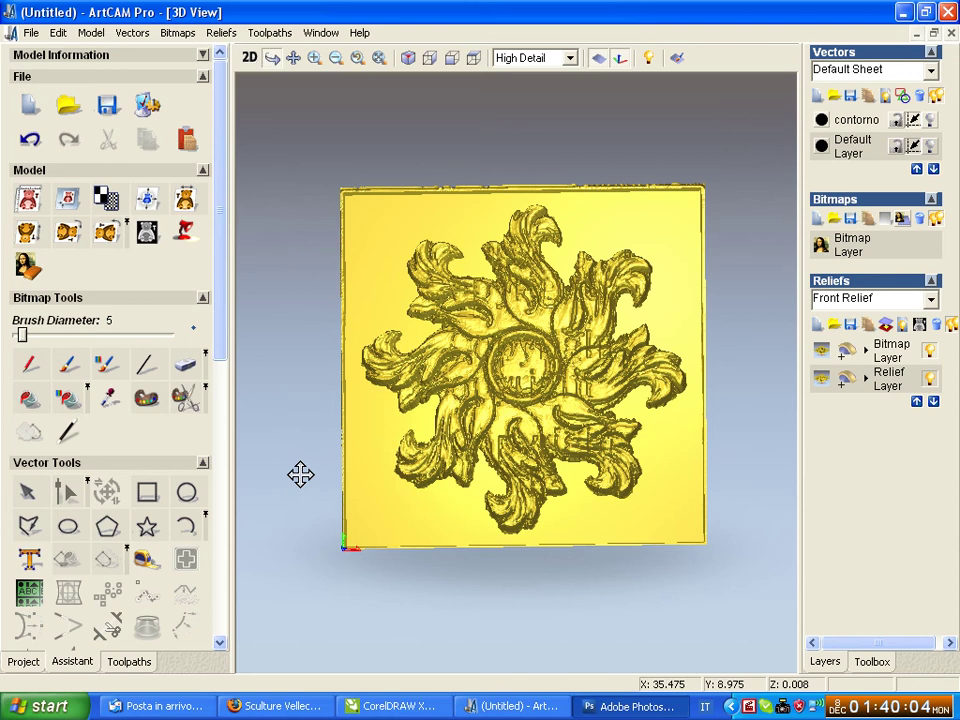
mouse_move(435, 499)
mouse_down()
mouse_move(471, 388)
mouse_move(469, 418)
mouse_move(431, 499)
mouse_up()
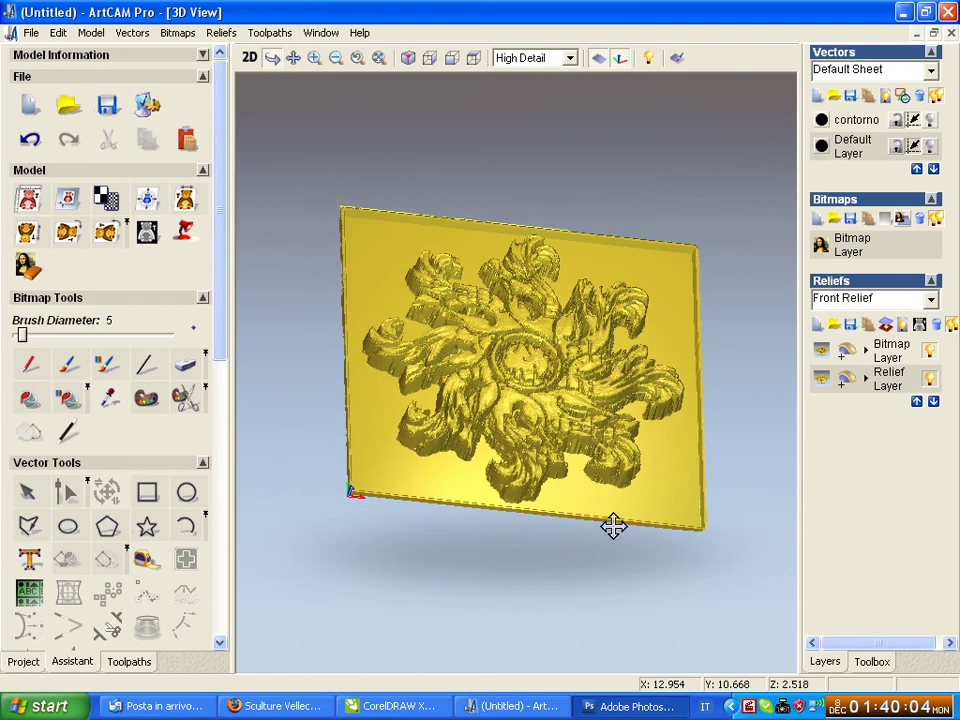
drag(613, 527, 639, 463)
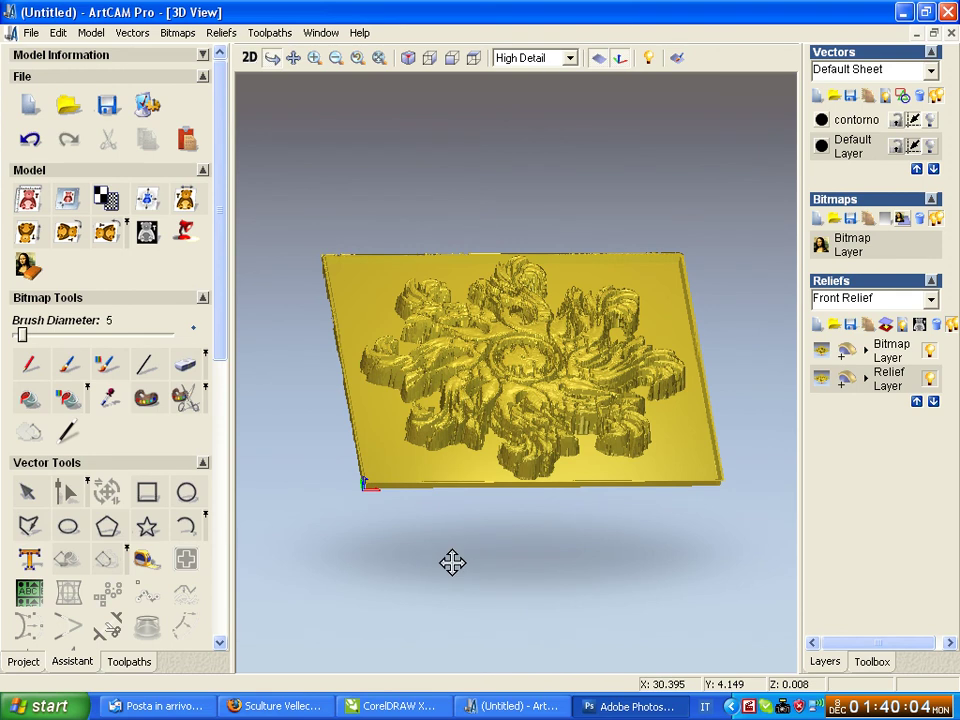
drag(444, 551, 443, 552)
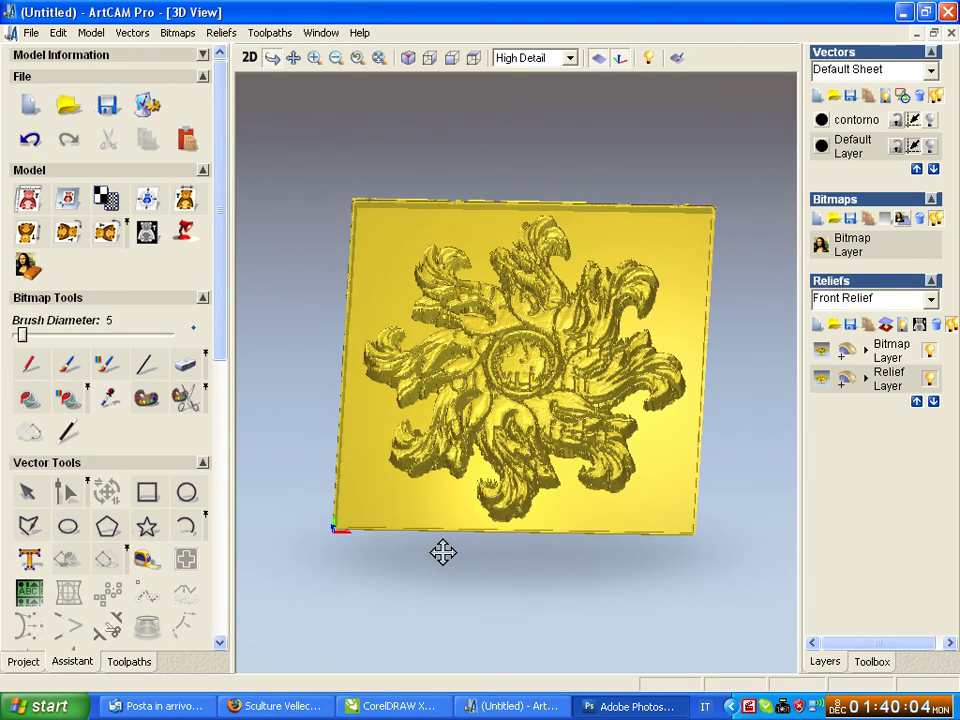
drag(381, 456, 439, 446)
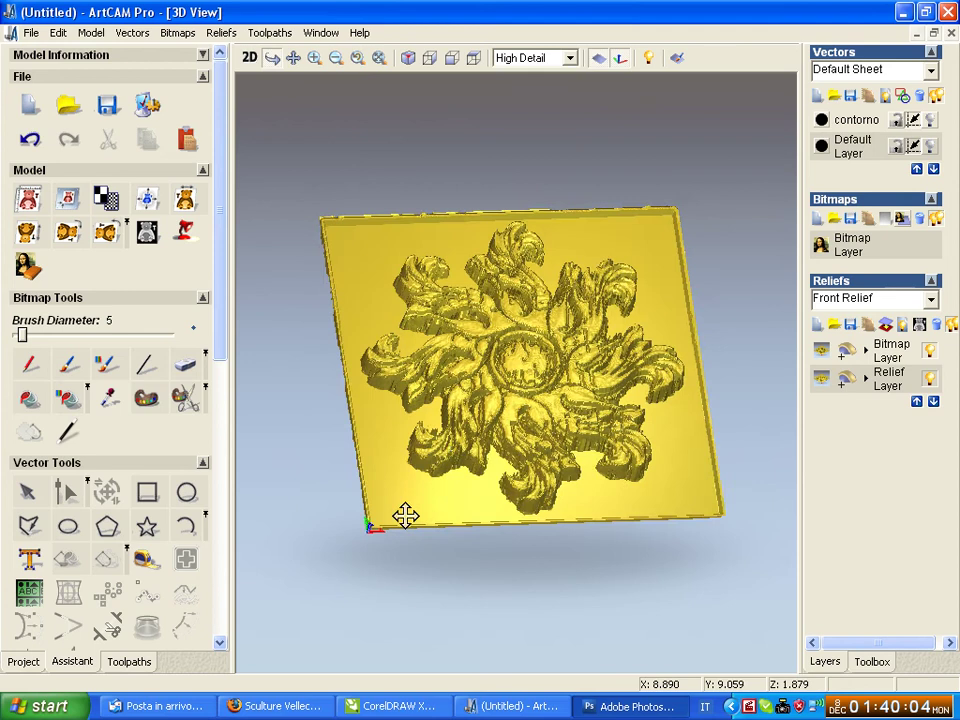
drag(403, 514, 256, 562)
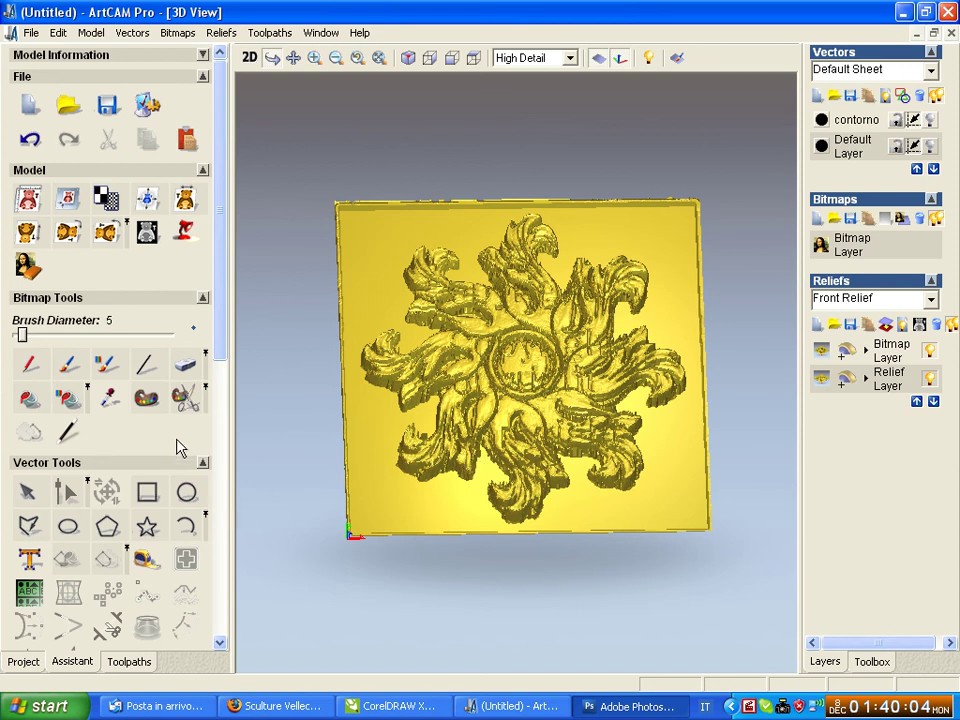
scroll(180, 448, down, 5)
scroll(185, 430, down, 8)
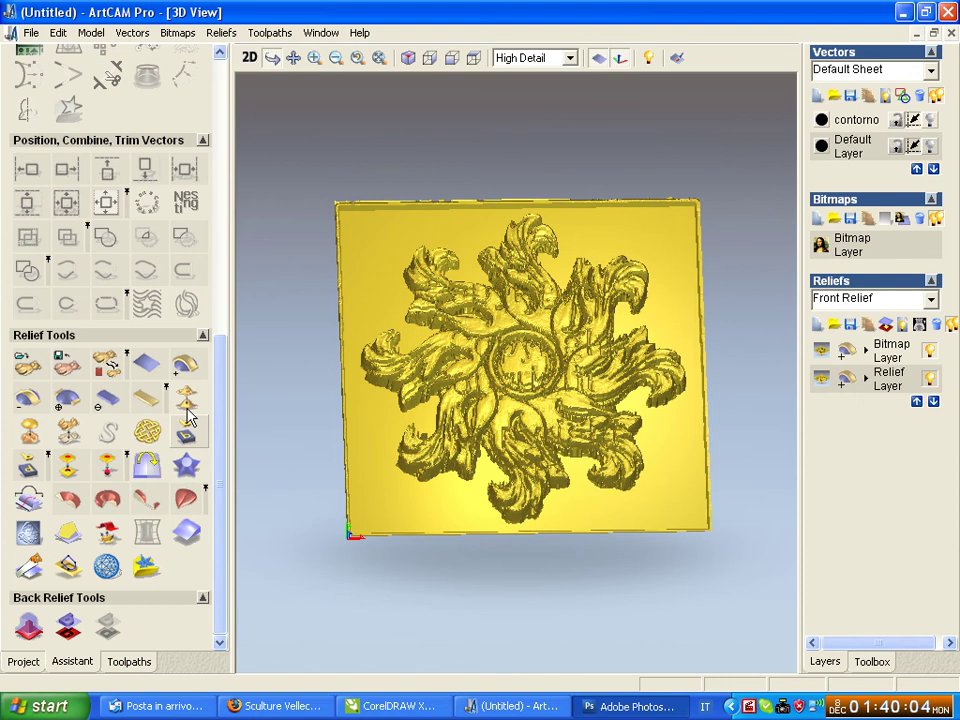
Step: Apply Smooth Relief to the whole layer at 1 pass twelve times, then close the dialog
click(186, 402)
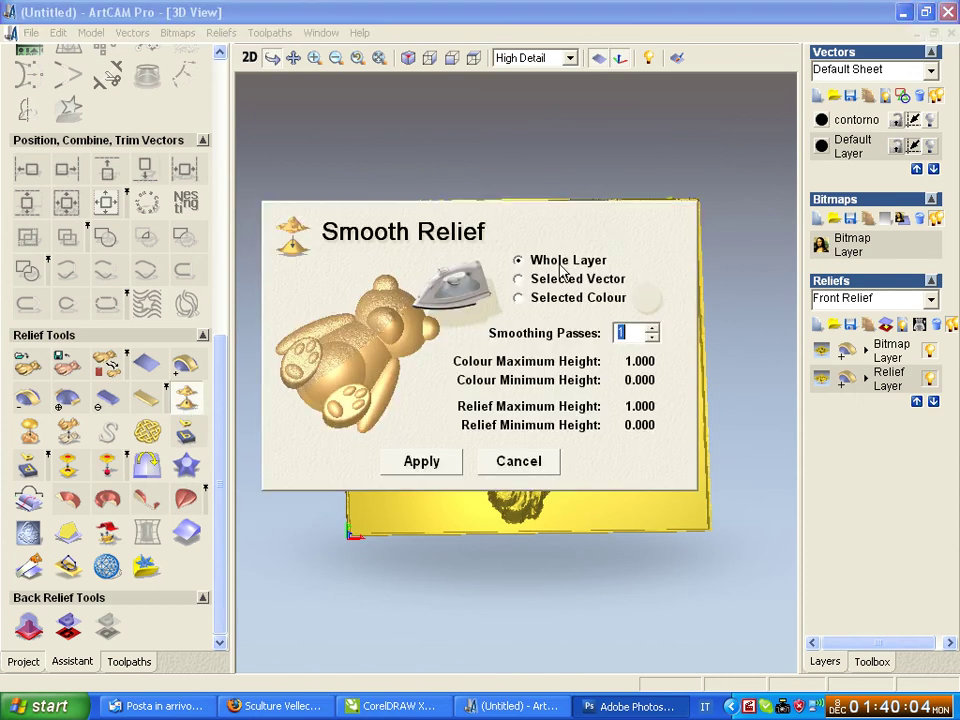
drag(562, 270, 271, 182)
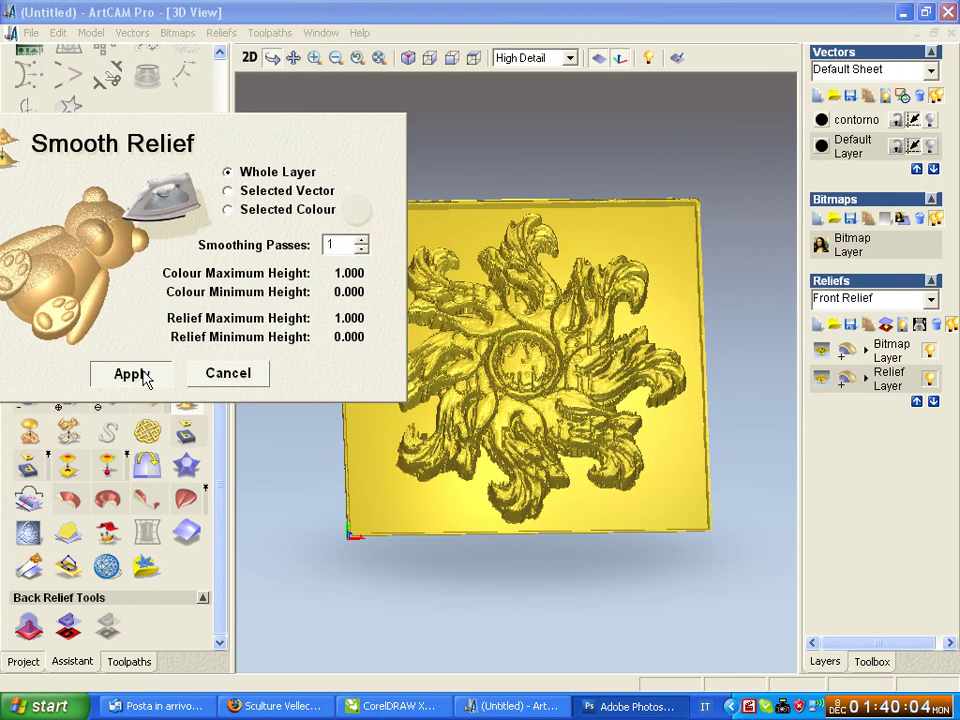
click(130, 373)
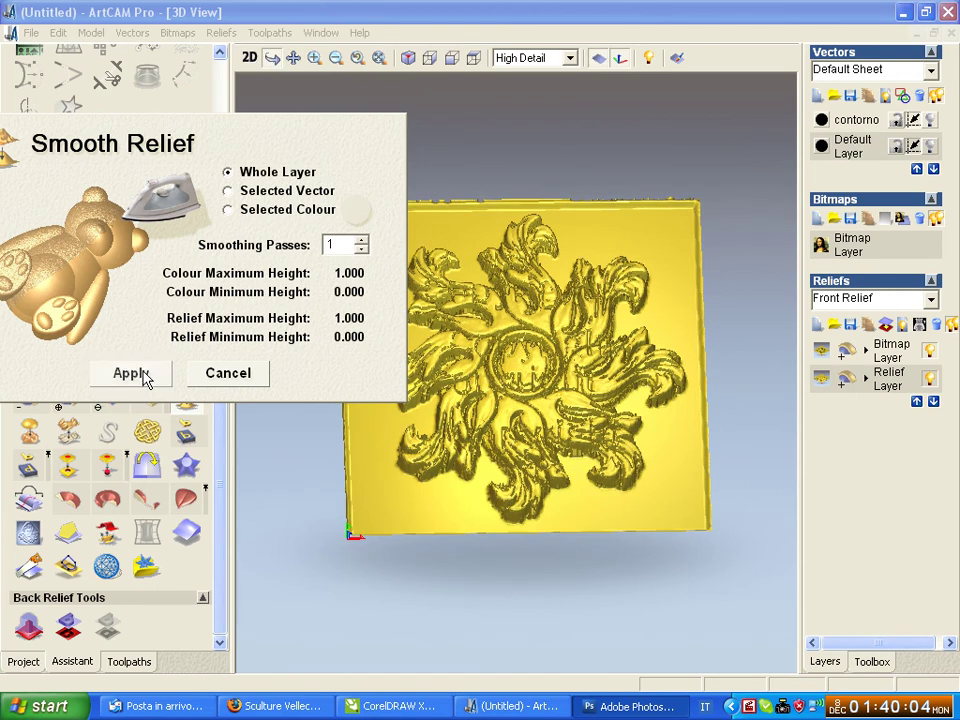
click(143, 376)
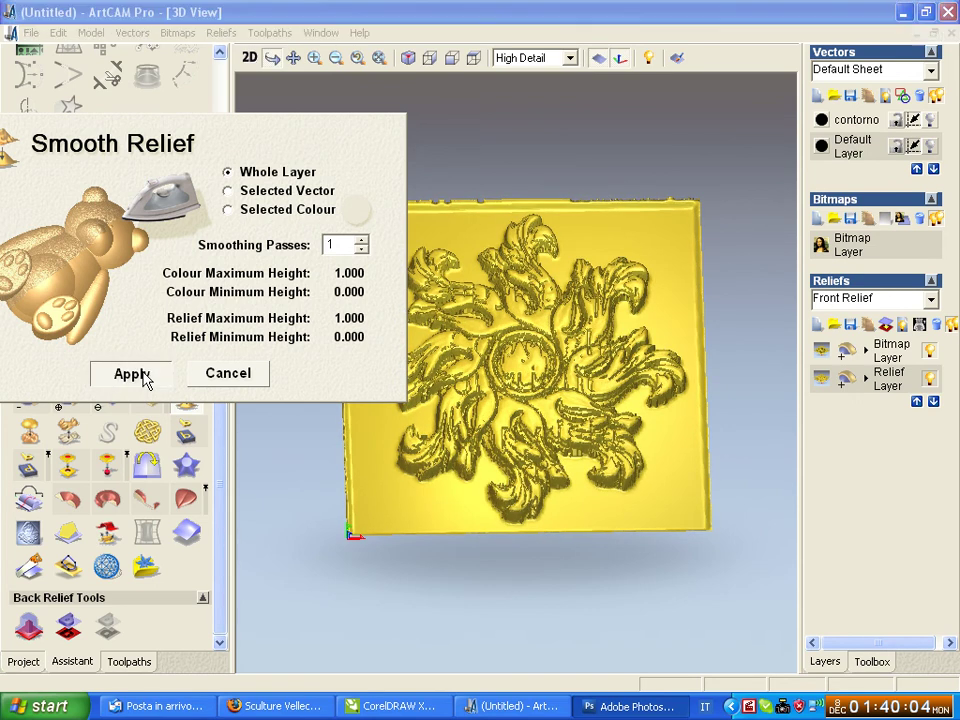
click(143, 376)
click(144, 378)
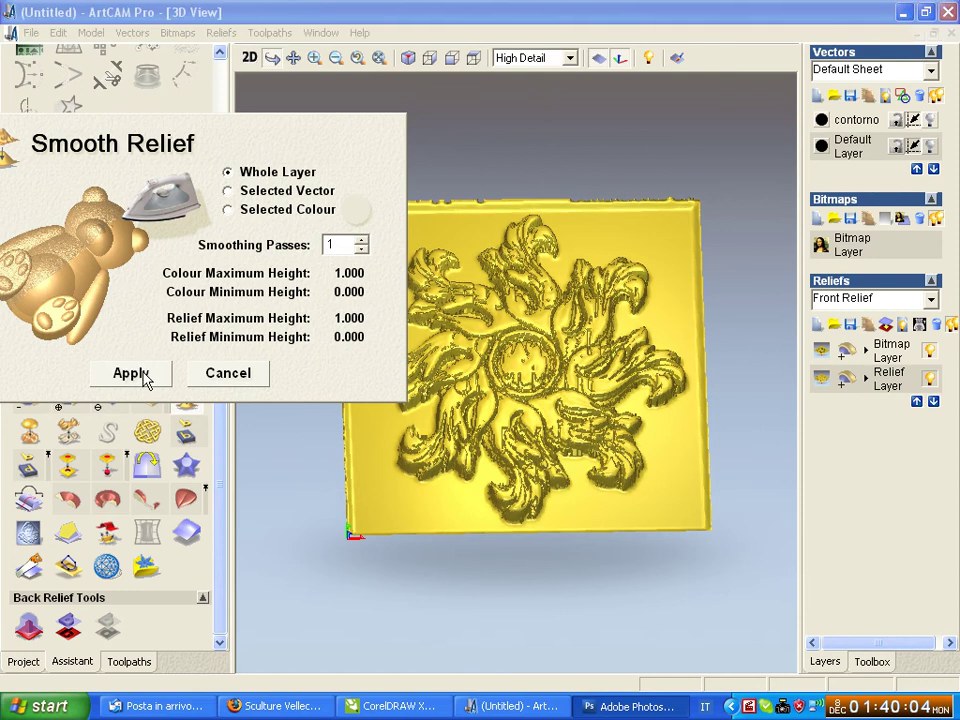
click(144, 376)
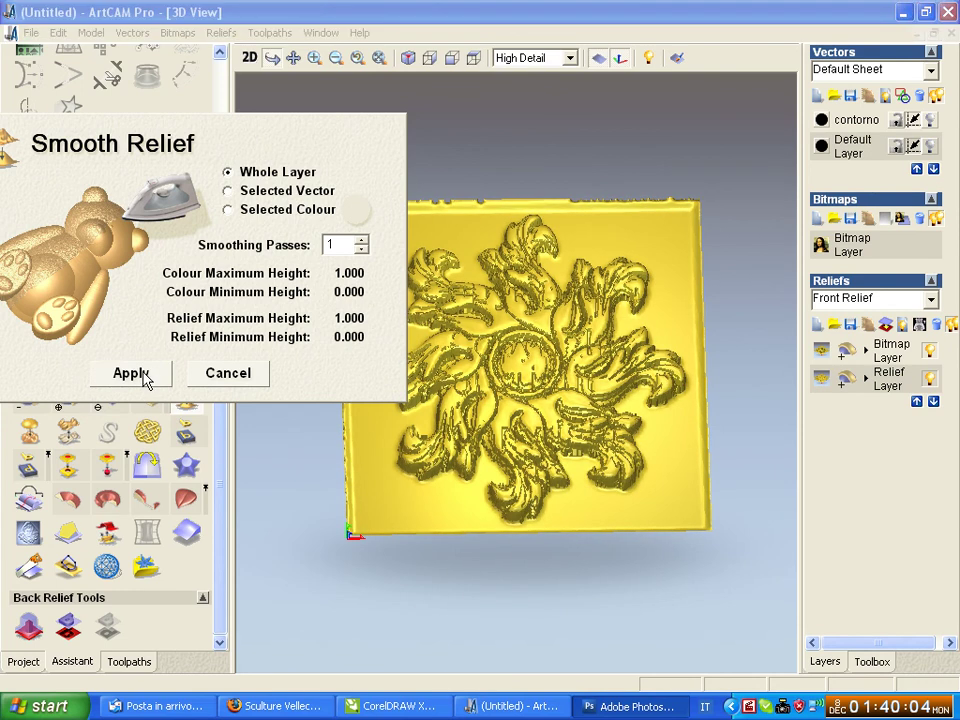
click(144, 376)
click(144, 377)
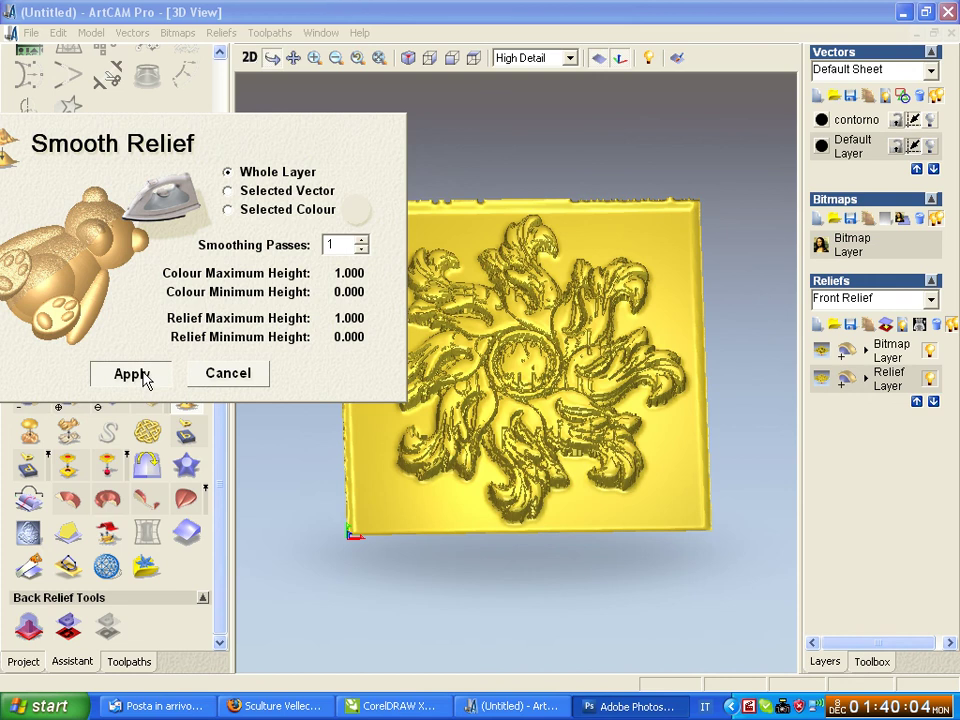
click(144, 376)
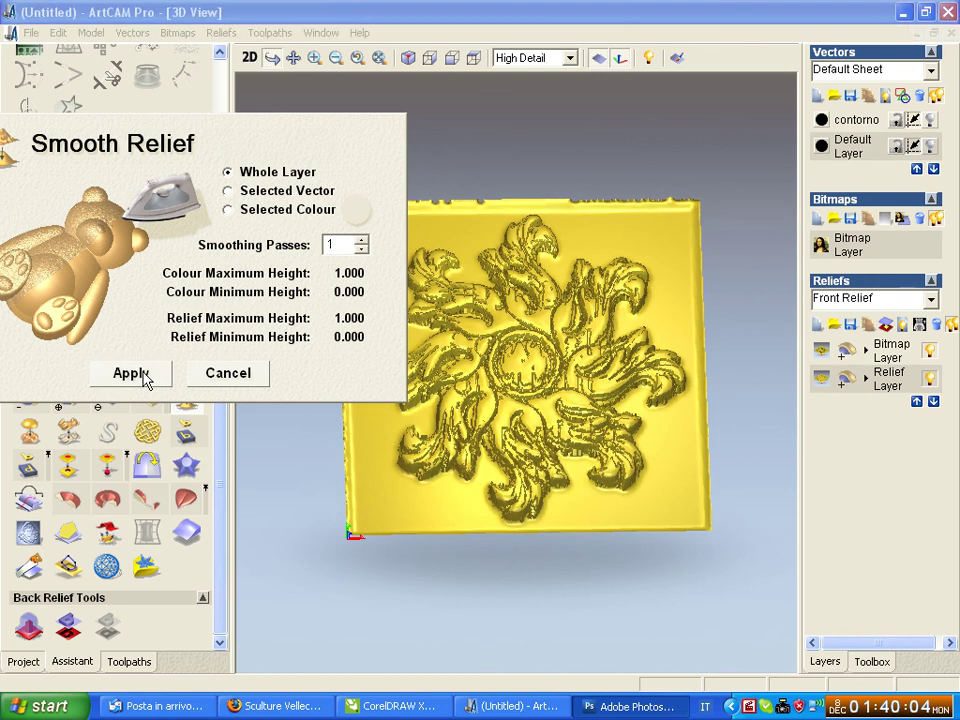
click(144, 376)
click(144, 376)
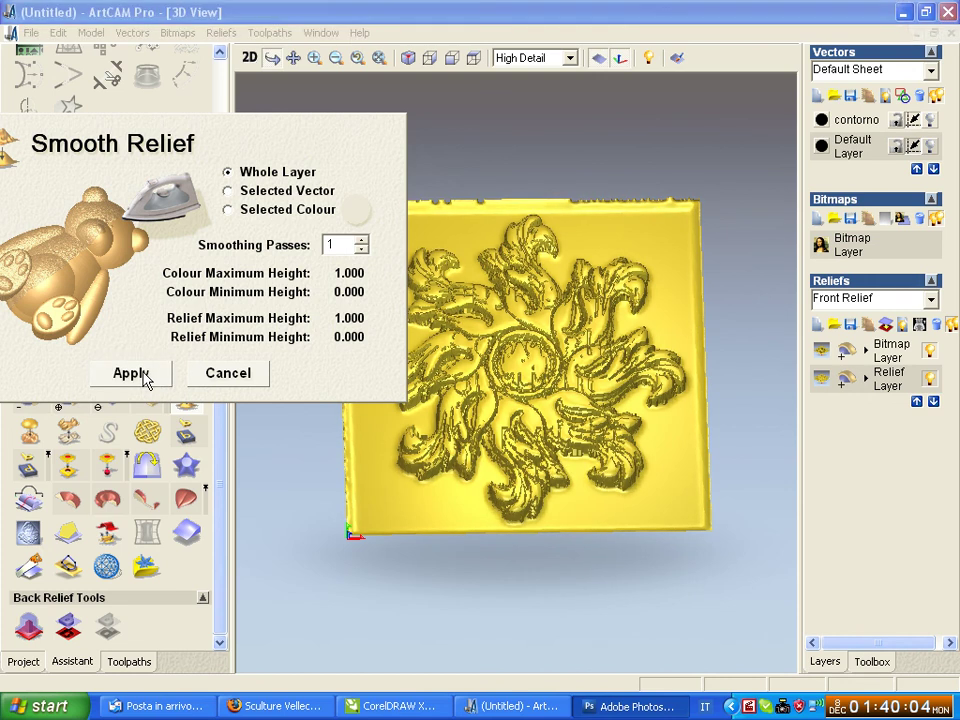
click(144, 376)
click(144, 376)
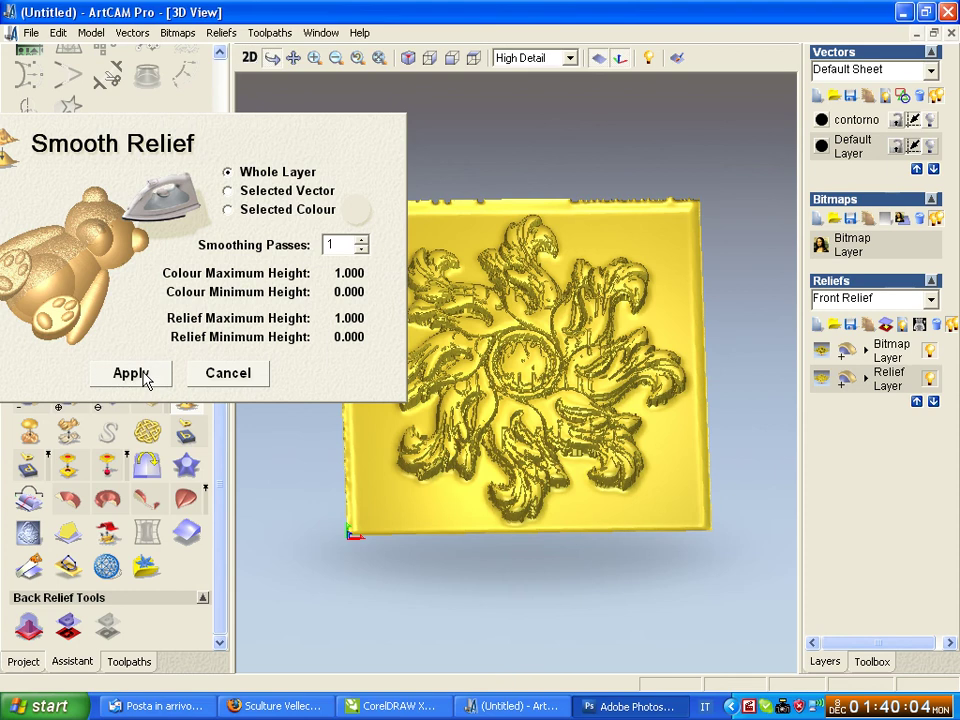
click(240, 371)
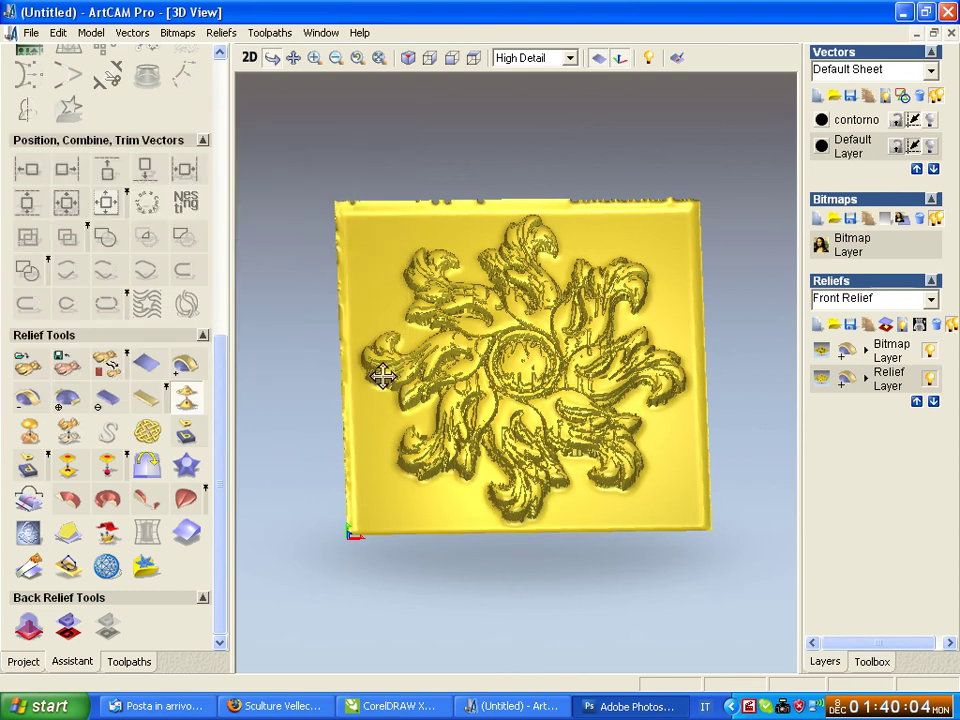
Step: Turn the smoothed relief to a front-on view, then return to the flat 2D rosette bitmap
mouse_move(534, 386)
mouse_down()
mouse_move(547, 311)
mouse_move(476, 396)
mouse_move(600, 422)
mouse_move(530, 490)
mouse_move(600, 349)
mouse_move(506, 324)
mouse_move(544, 366)
mouse_move(619, 401)
mouse_move(570, 386)
mouse_move(572, 564)
mouse_move(471, 484)
mouse_move(448, 521)
mouse_move(394, 251)
mouse_up()
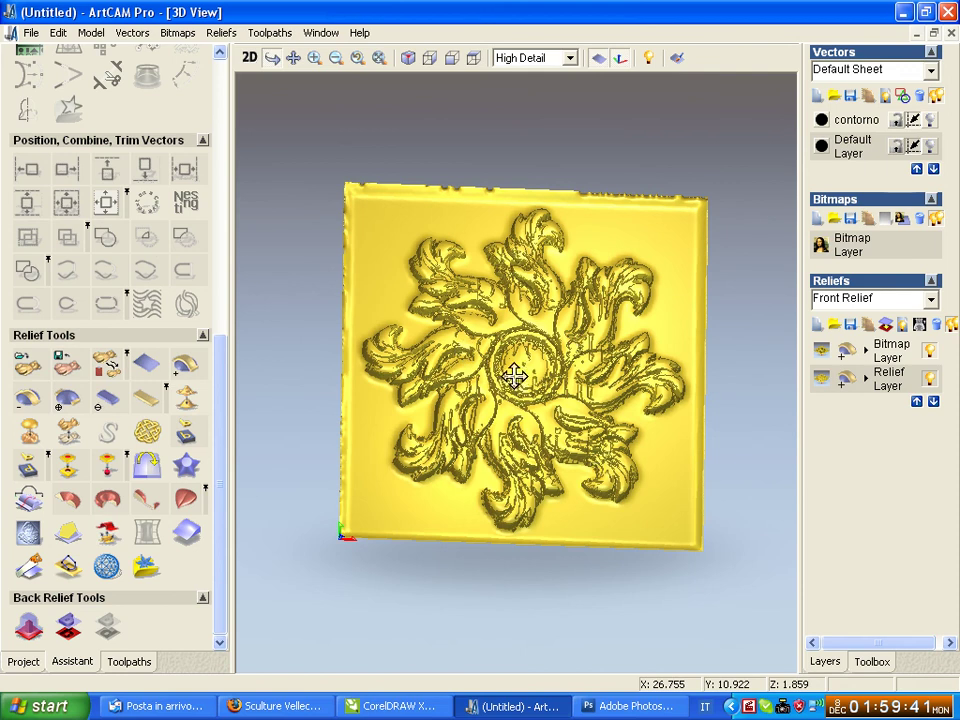
drag(454, 360, 454, 381)
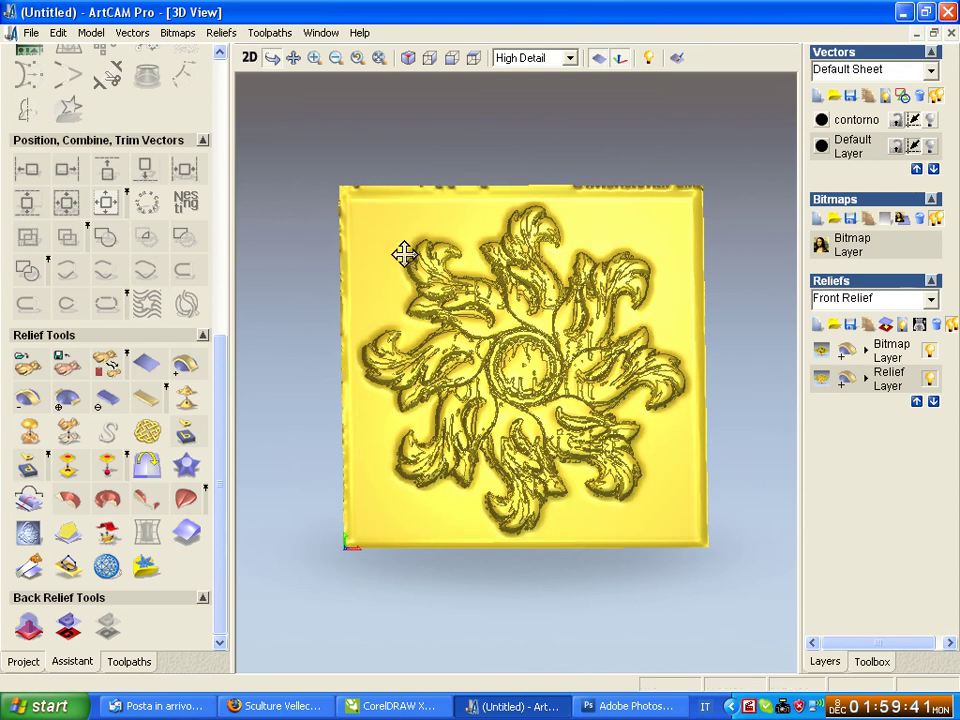
click(250, 59)
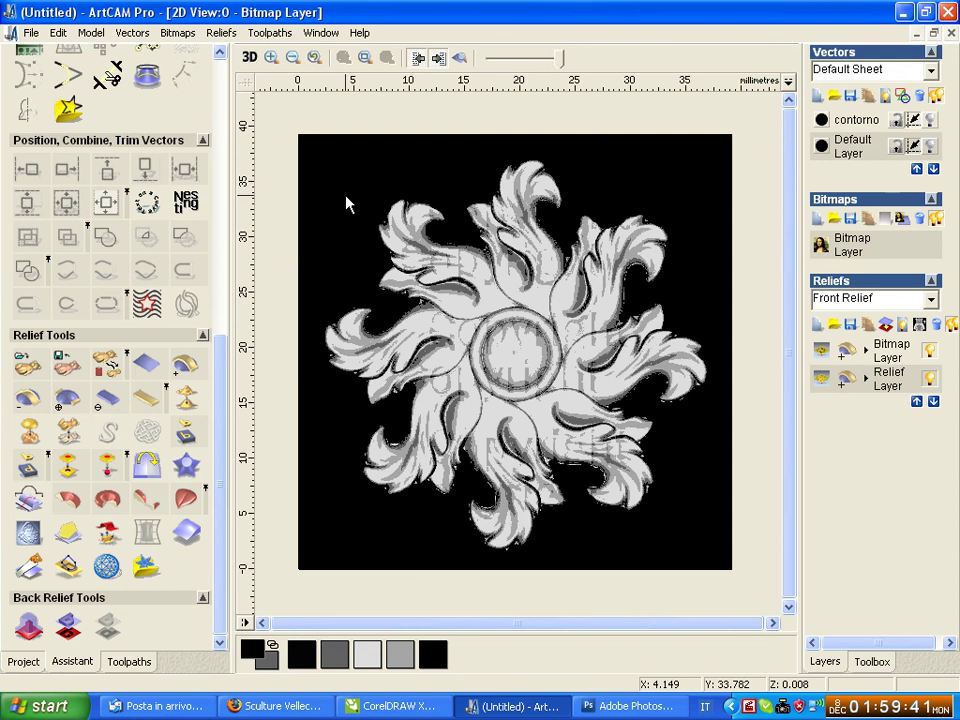
Step: Open the Shape Editor for the black background colour and test removing the base plate in 3D
double_click(346, 204)
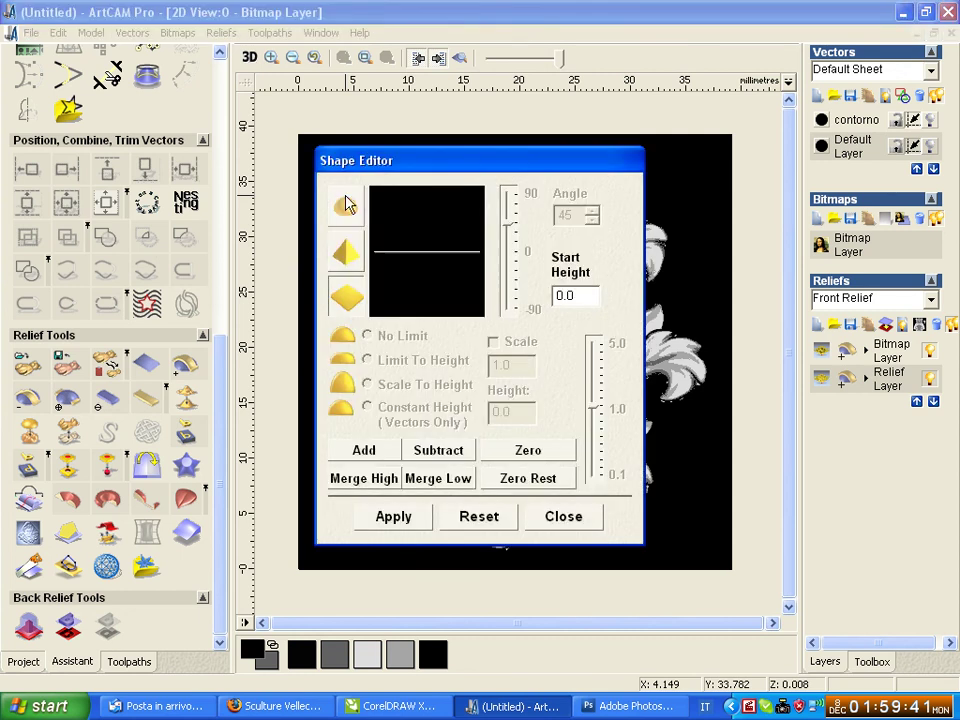
drag(490, 168, 187, 147)
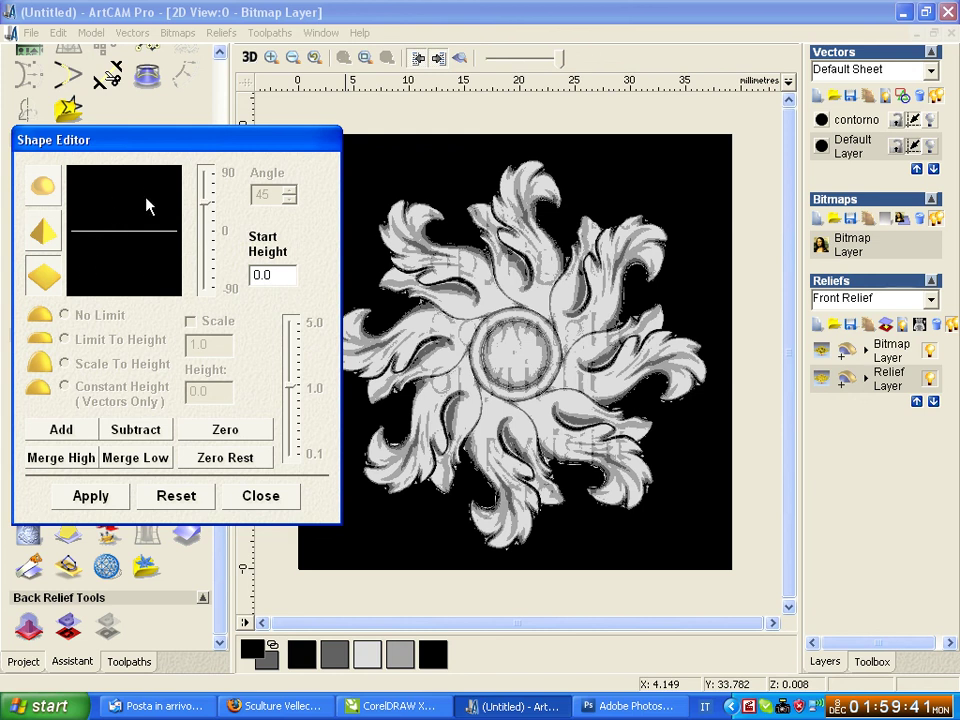
click(250, 59)
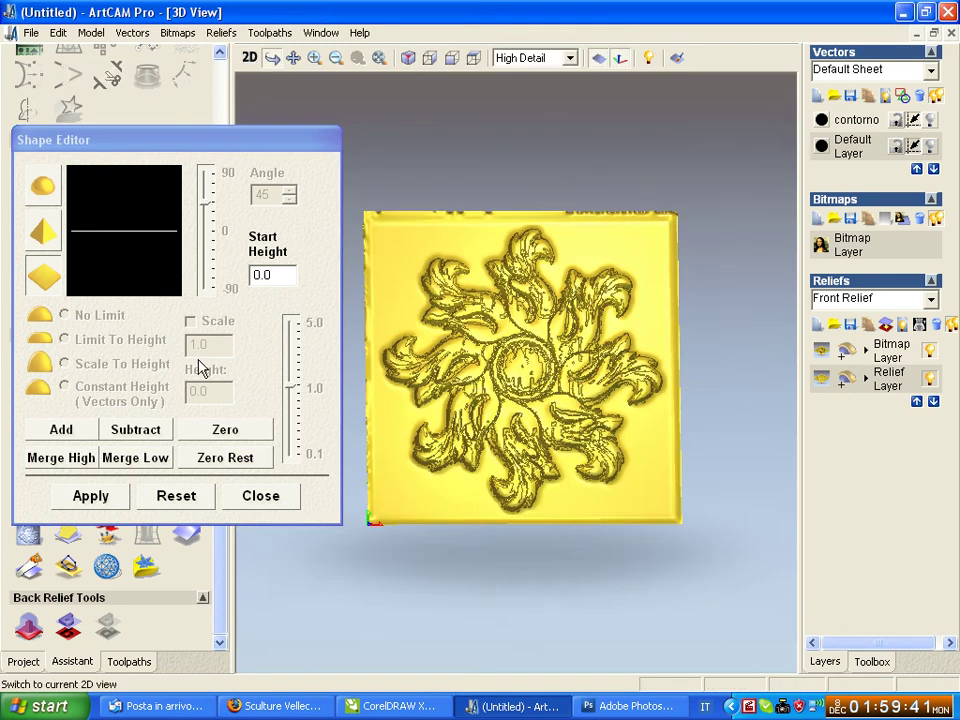
click(221, 432)
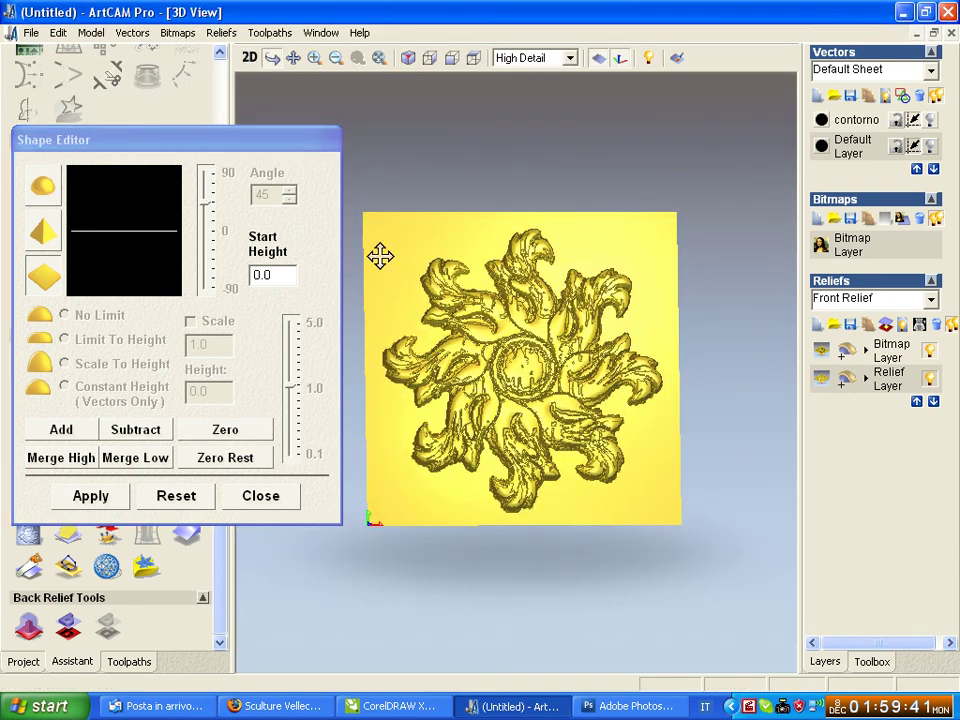
Step: Undo to restore the bevelled base plate, inspect the relief close-up at an angle, then return to 2D
click(58, 33)
click(100, 58)
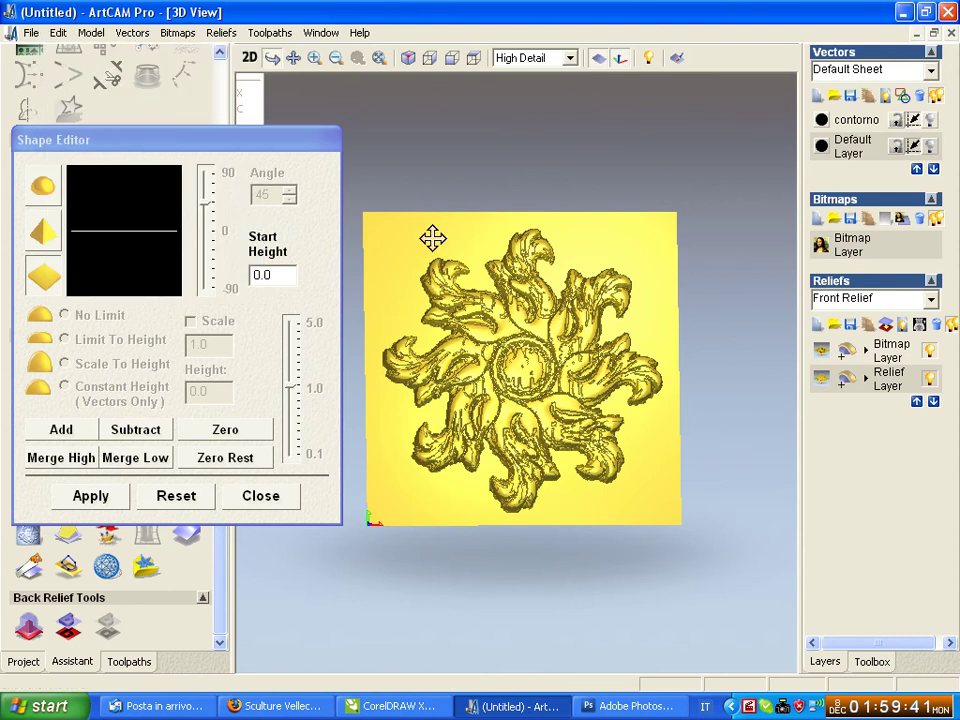
mouse_move(431, 236)
mouse_down()
mouse_move(447, 174)
mouse_move(561, 454)
mouse_move(639, 431)
mouse_move(647, 407)
mouse_move(669, 428)
mouse_up()
scroll(655, 425, up, 3)
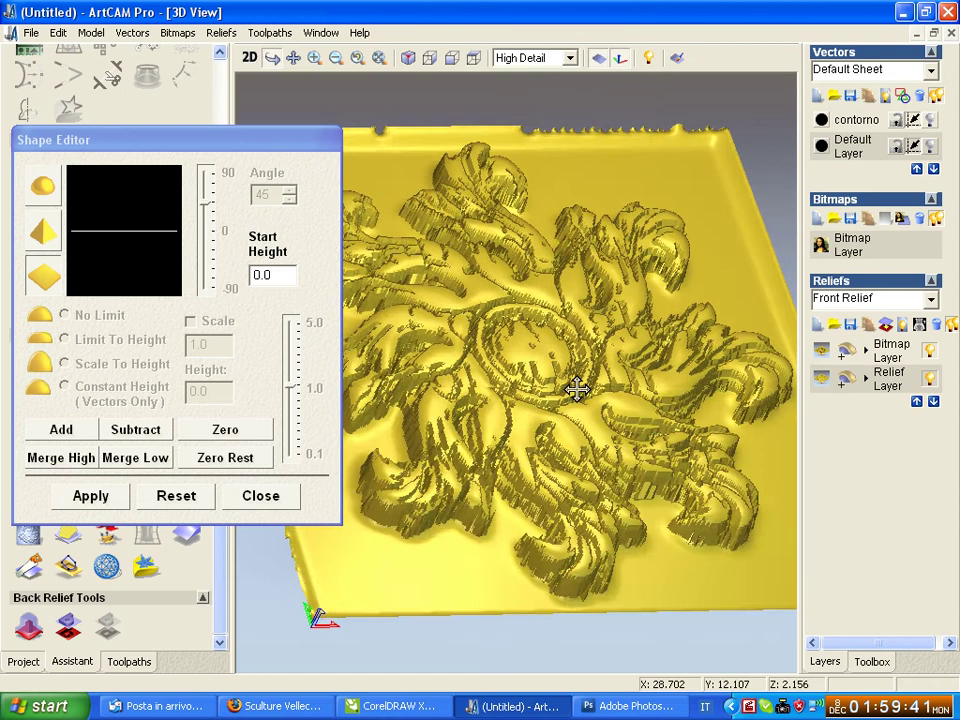
drag(574, 390, 527, 210)
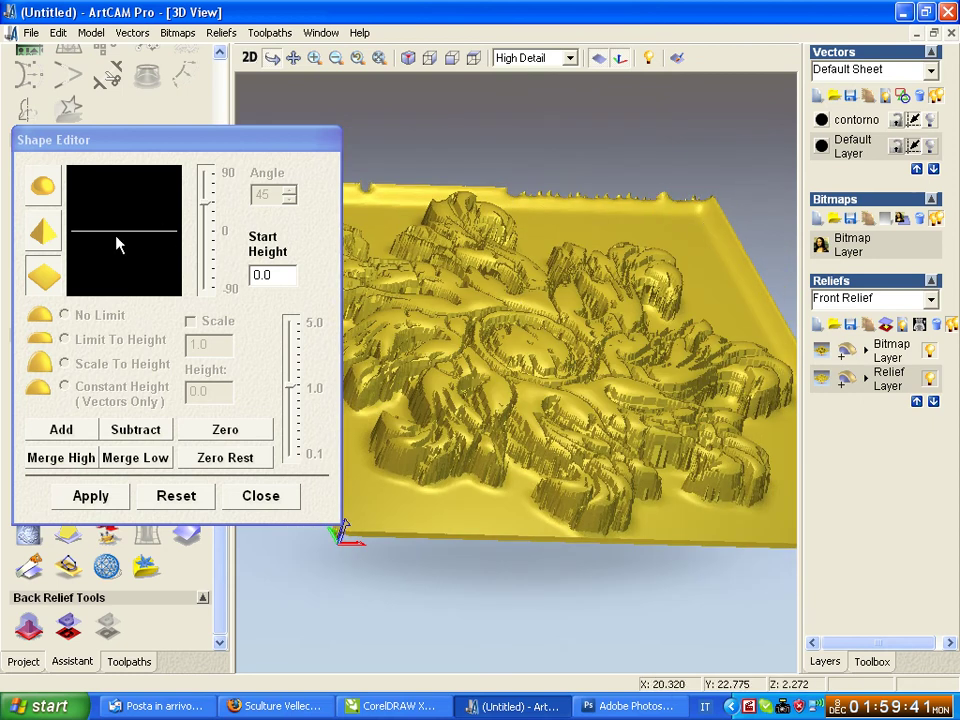
click(249, 58)
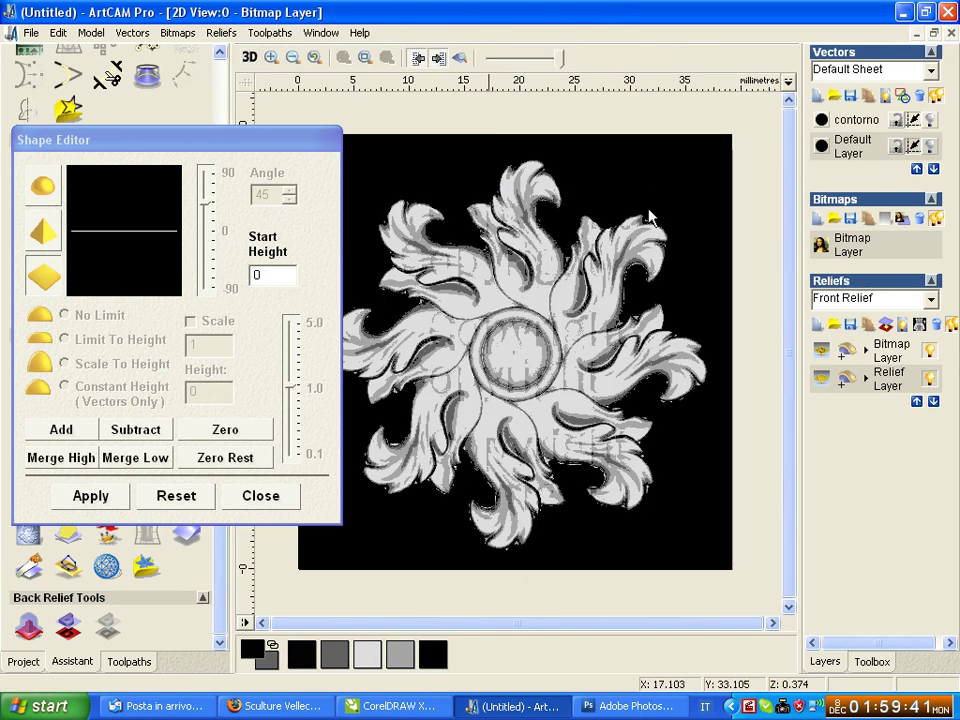
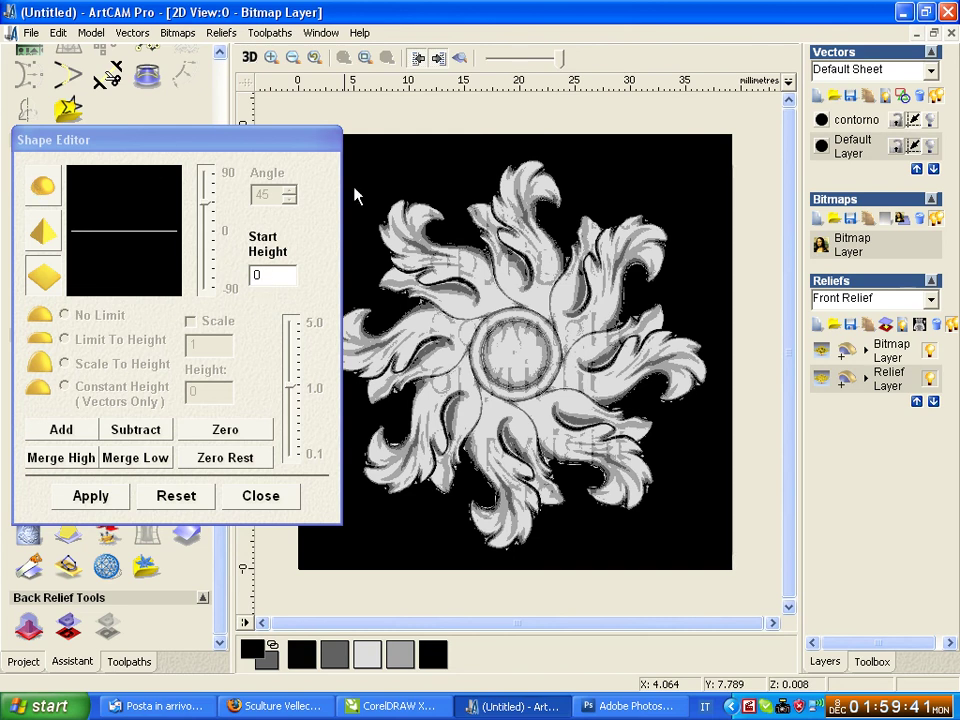
Step: In 3D view, zero the rosette's raised base plate, orbit to inspect it, and close the Shape Editor
click(249, 57)
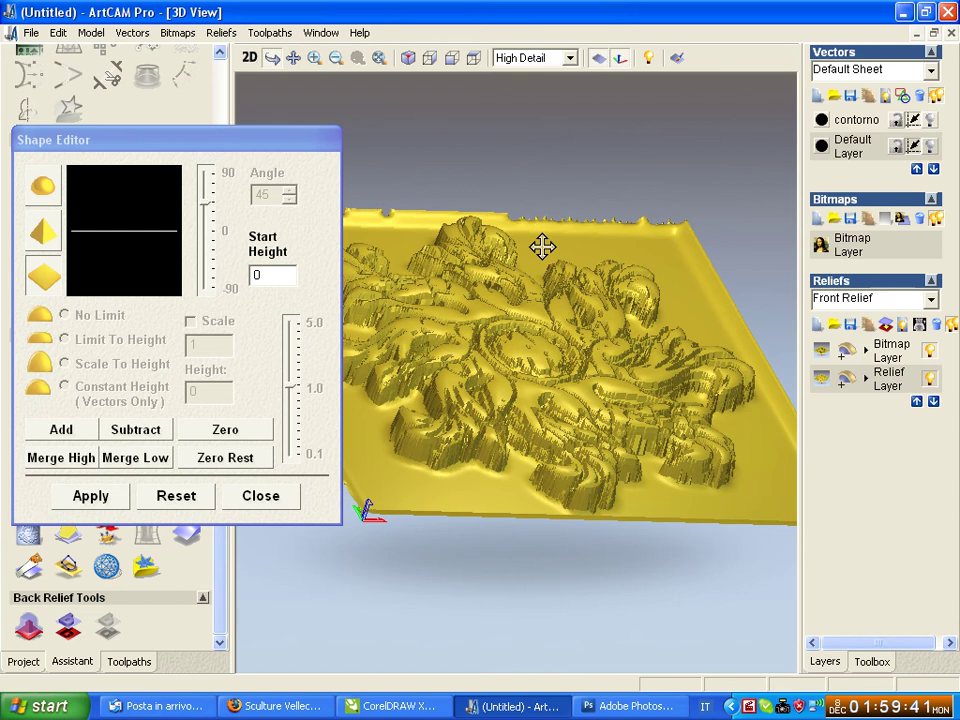
click(218, 433)
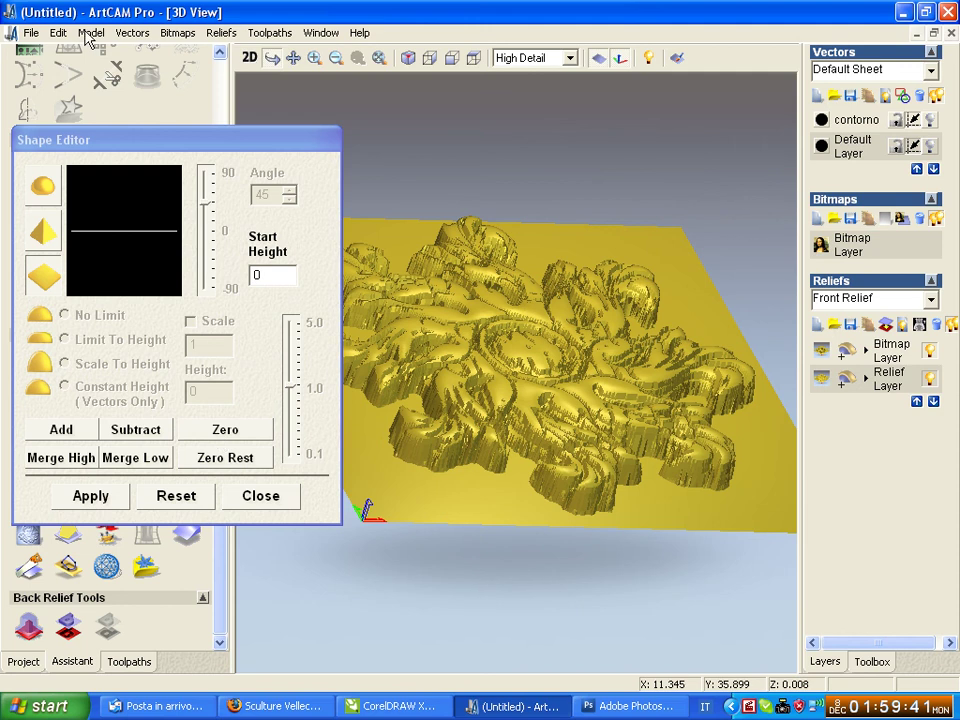
mouse_move(557, 259)
mouse_down()
mouse_move(556, 333)
mouse_move(587, 229)
mouse_move(574, 324)
mouse_move(531, 270)
mouse_move(600, 407)
mouse_move(536, 311)
mouse_move(542, 266)
mouse_move(562, 424)
mouse_move(563, 349)
mouse_move(561, 426)
mouse_move(553, 388)
mouse_move(557, 420)
mouse_move(556, 410)
mouse_up()
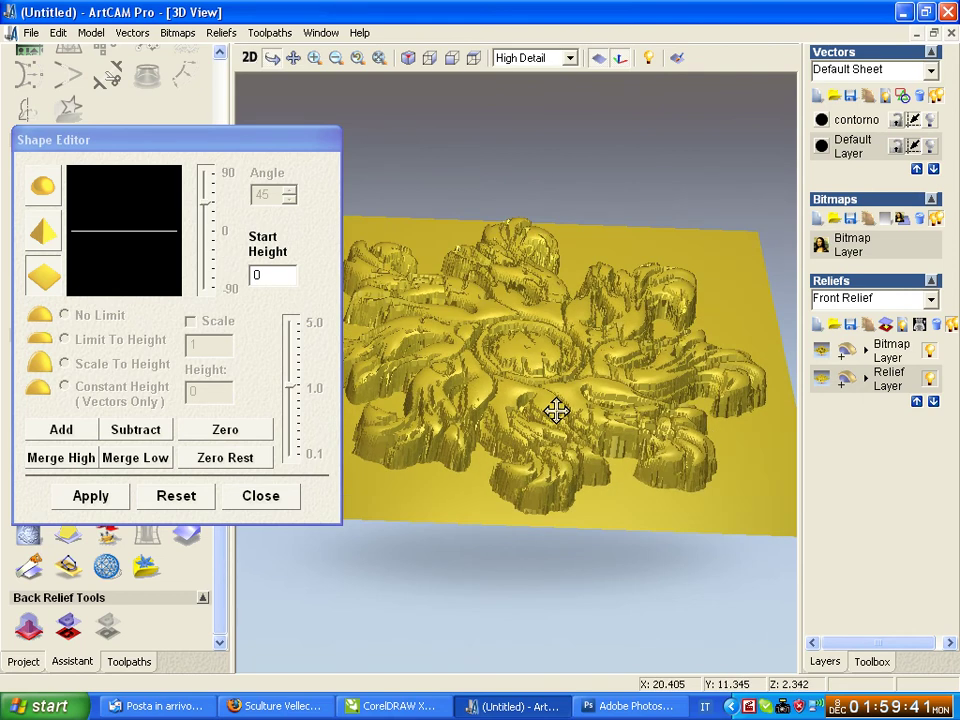
mouse_move(556, 410)
mouse_down()
mouse_move(564, 272)
mouse_move(556, 317)
mouse_move(534, 343)
mouse_move(521, 439)
mouse_move(520, 405)
mouse_move(510, 450)
mouse_move(538, 251)
mouse_move(520, 378)
mouse_move(525, 366)
mouse_move(531, 392)
mouse_move(518, 357)
mouse_move(506, 362)
mouse_move(519, 381)
mouse_up()
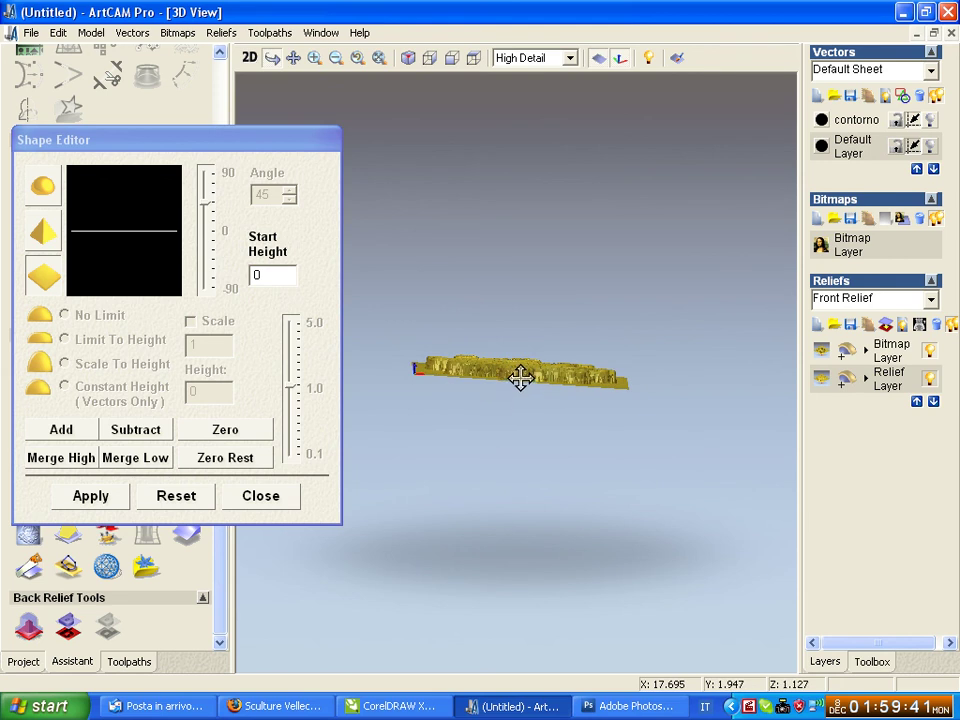
mouse_move(510, 390)
mouse_down()
mouse_move(519, 375)
mouse_move(514, 431)
mouse_move(519, 362)
mouse_up()
drag(519, 407, 512, 448)
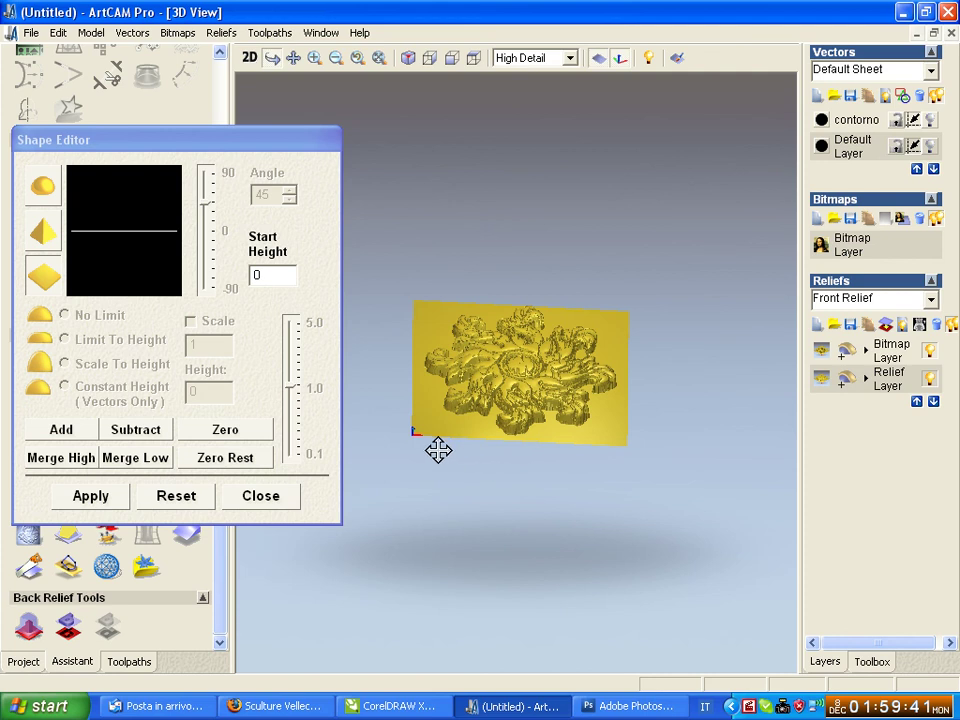
mouse_move(467, 379)
mouse_down()
mouse_move(471, 306)
mouse_move(506, 381)
mouse_move(512, 352)
mouse_move(497, 489)
mouse_move(523, 371)
mouse_up()
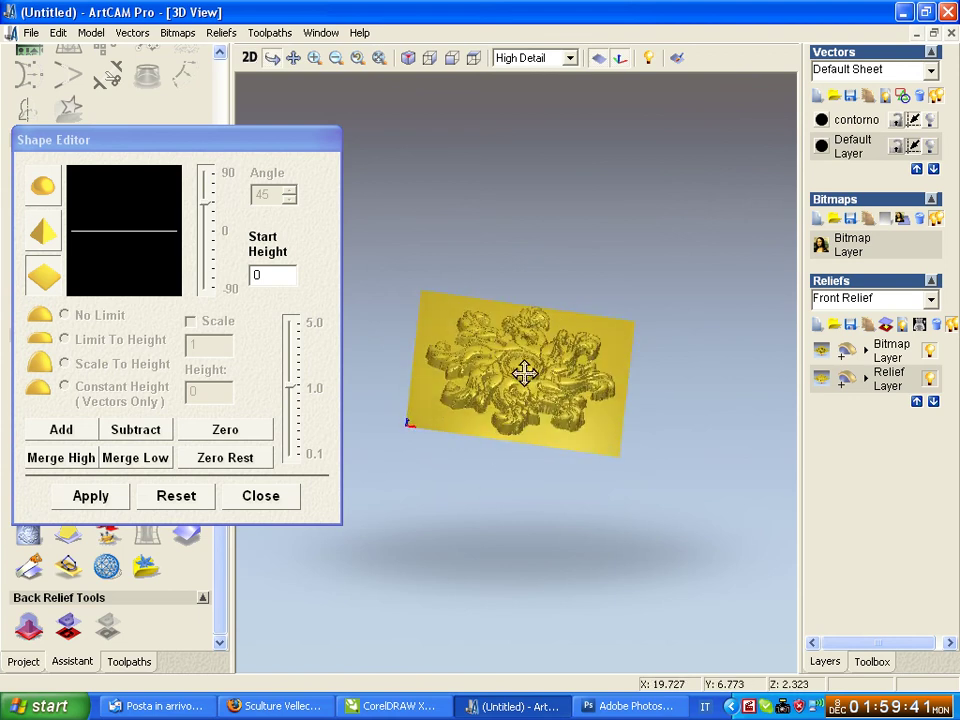
click(262, 497)
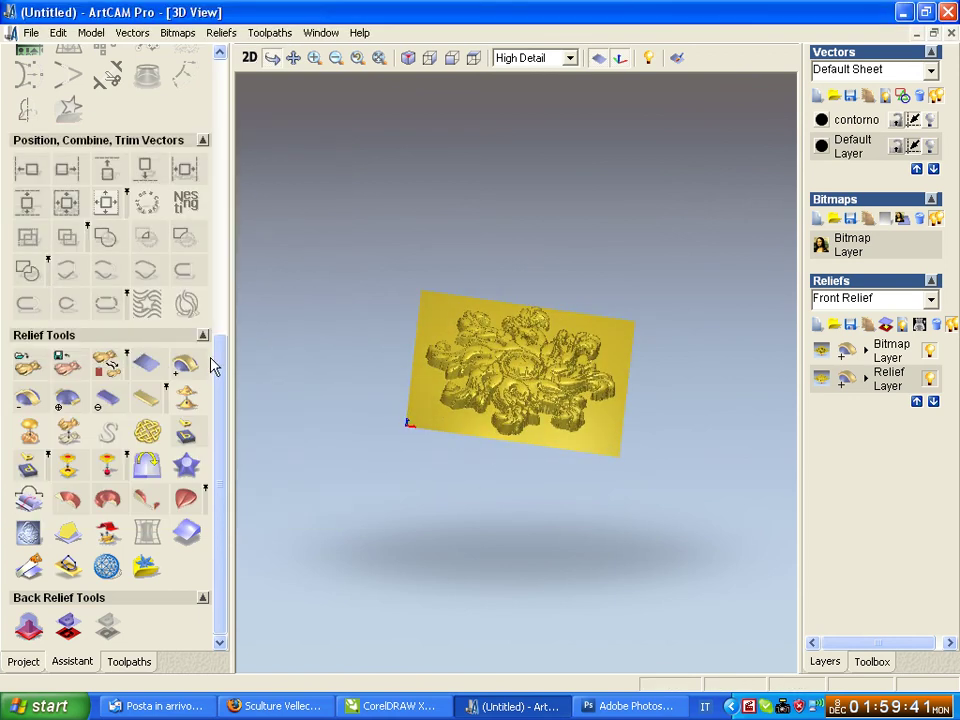
Step: Set the model height to 140 mm in Set Model Size, giving about 139.4 mm width
scroll(219, 364, up, 5)
scroll(203, 137, up, 3)
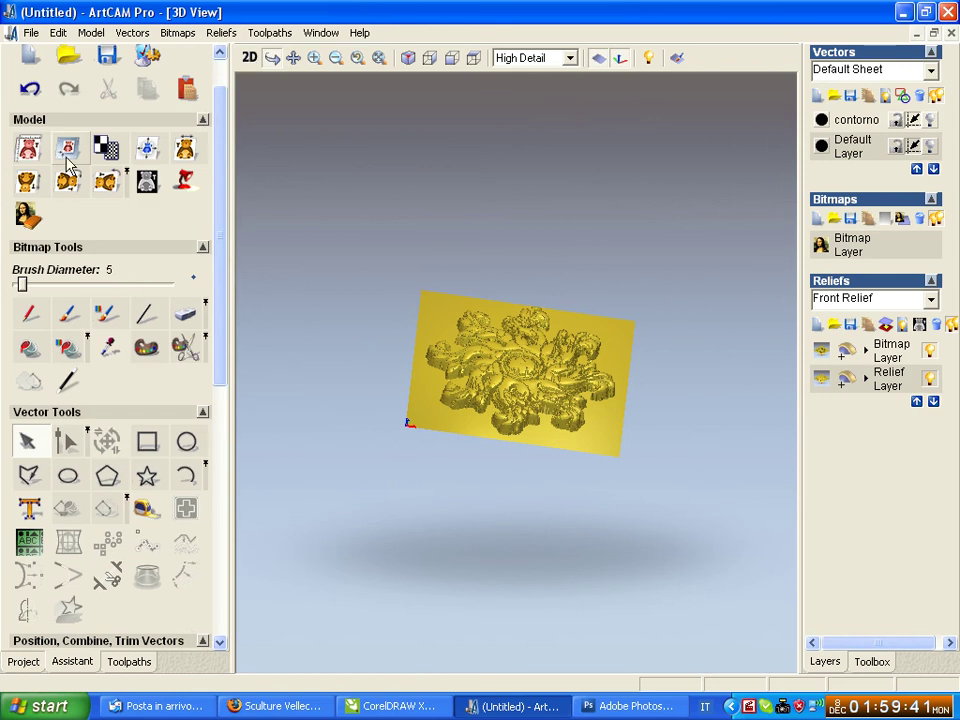
click(30, 148)
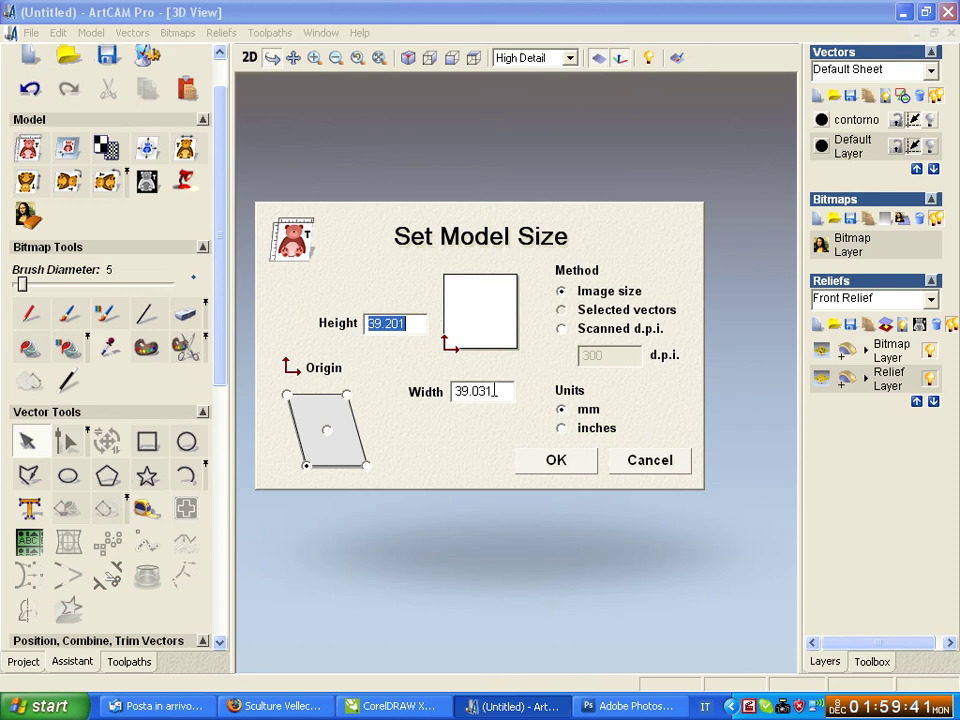
click(549, 466)
mouse_move(675, 429)
mouse_down()
mouse_move(564, 546)
mouse_move(514, 516)
mouse_up()
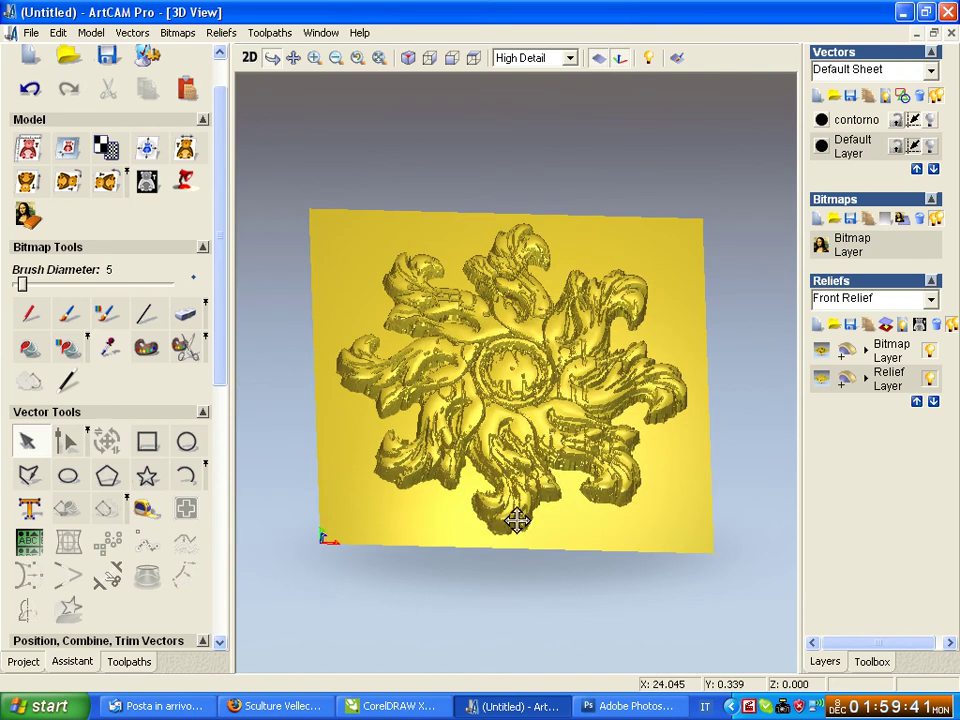
click(29, 150)
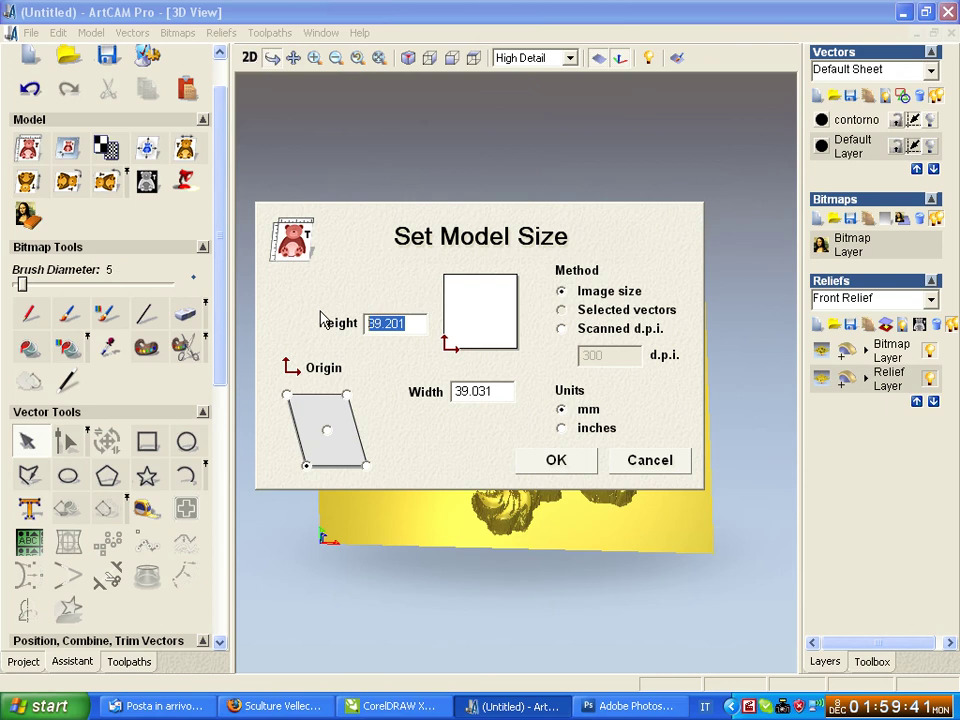
text(140)
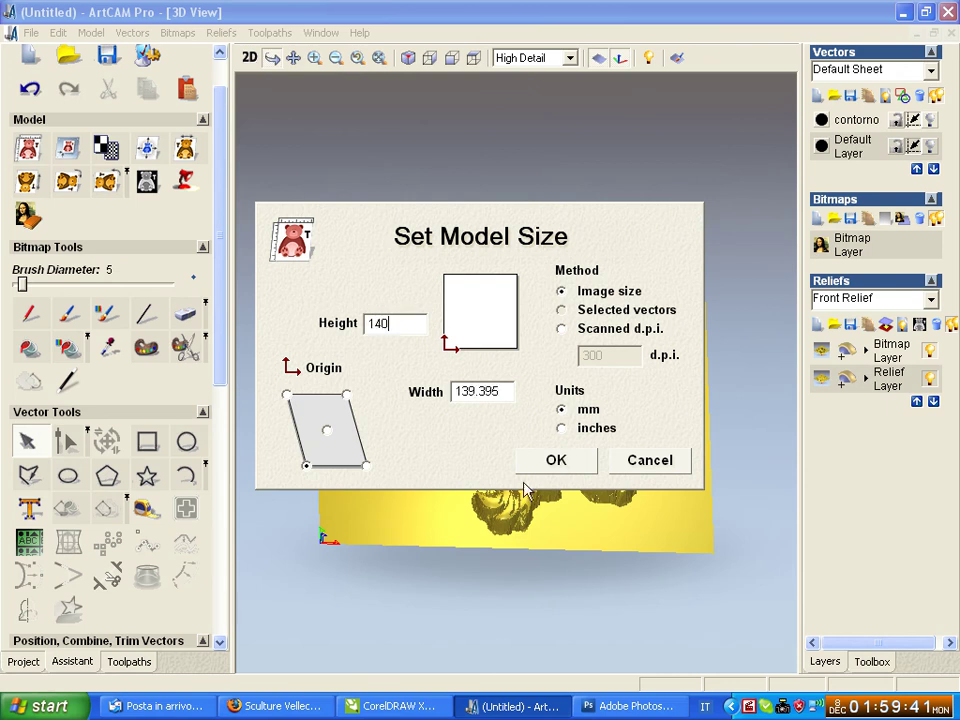
click(568, 467)
Step: Orbit the resized 140 mm relief to check its proportions and depth
mouse_move(718, 392)
mouse_down()
mouse_move(578, 570)
mouse_move(588, 485)
mouse_up()
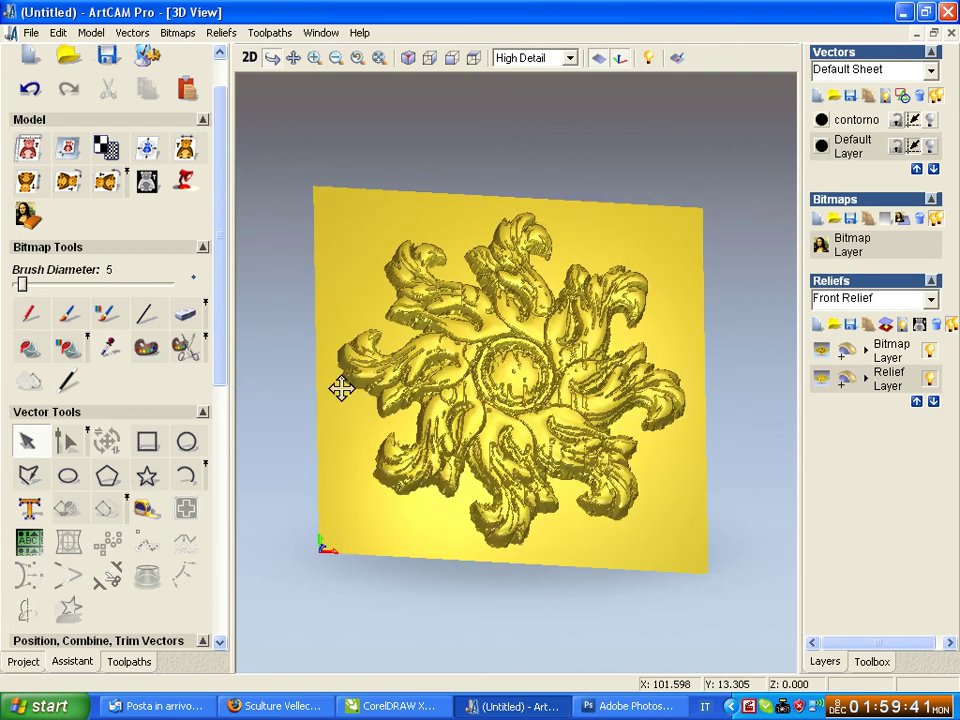
drag(408, 350, 360, 384)
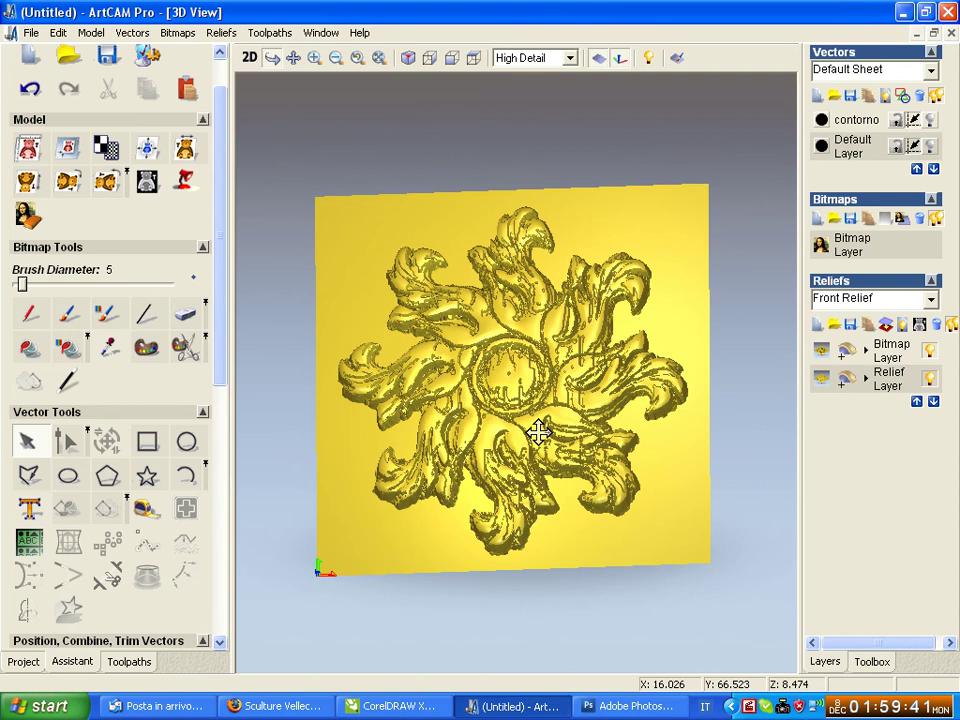
drag(596, 354, 561, 437)
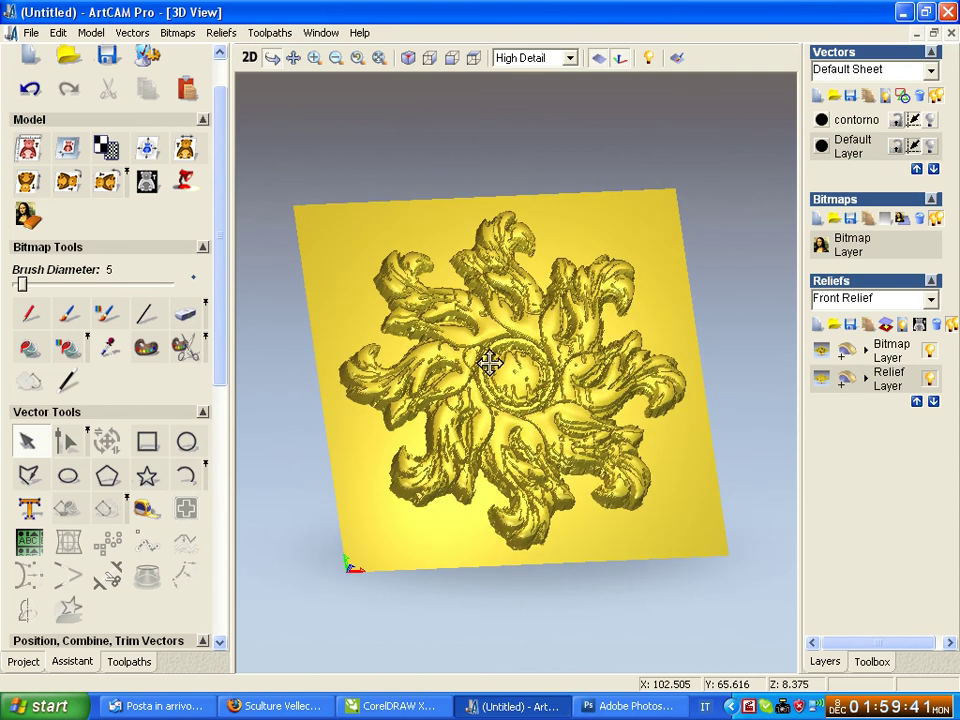
mouse_move(489, 360)
mouse_down()
mouse_move(498, 343)
mouse_move(463, 495)
mouse_up()
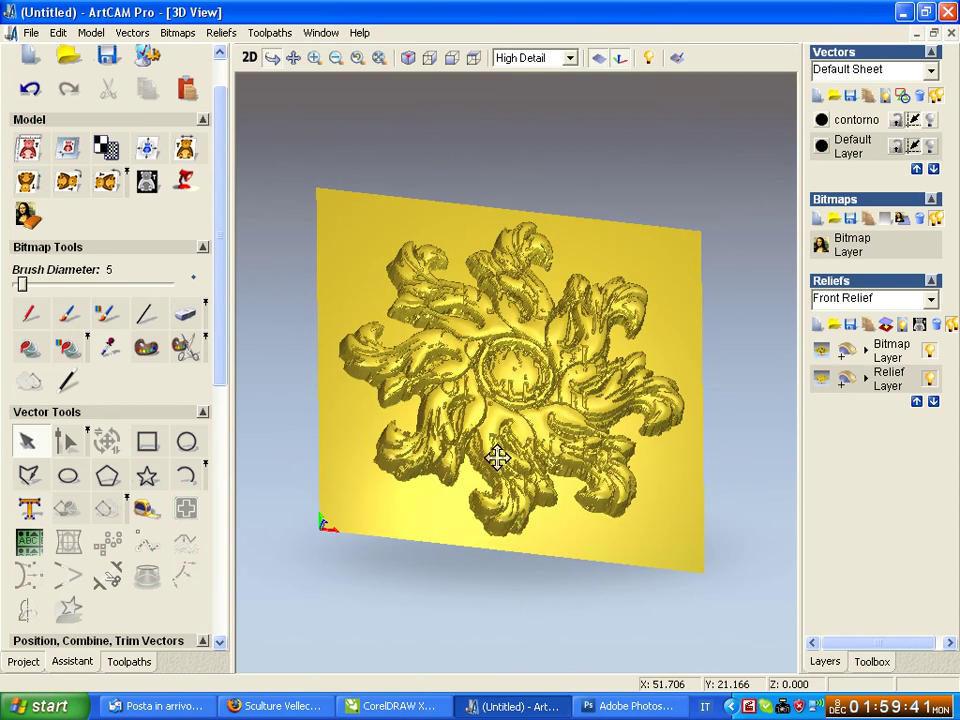
mouse_move(497, 454)
mouse_down()
mouse_move(575, 301)
mouse_move(523, 493)
mouse_move(557, 283)
mouse_move(525, 428)
mouse_up()
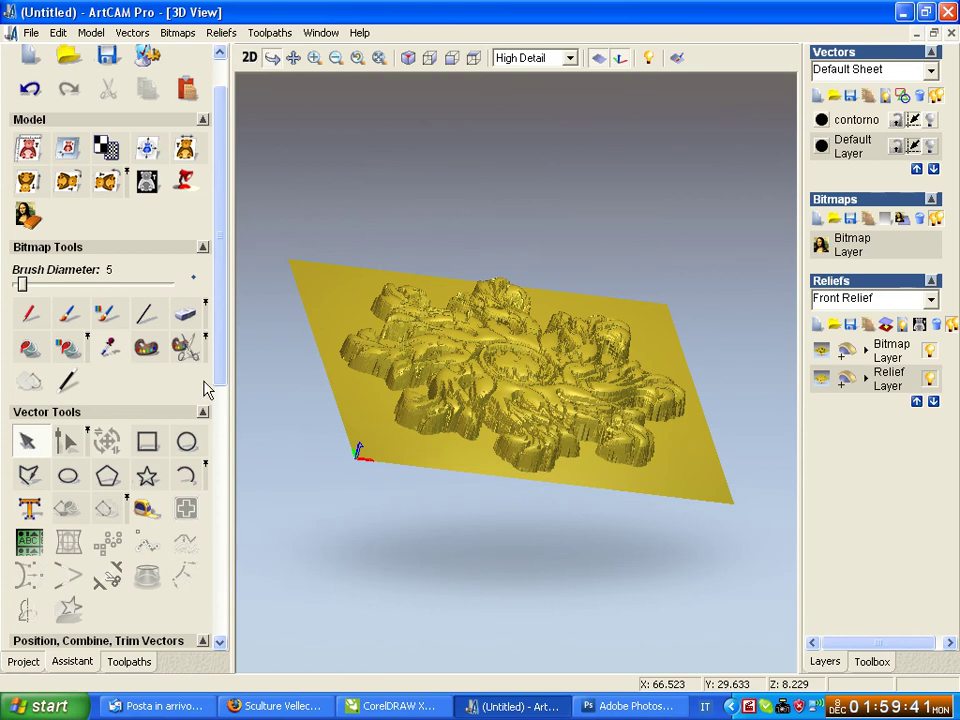
scroll(190, 420, down, 5)
scroll(183, 432, down, 3)
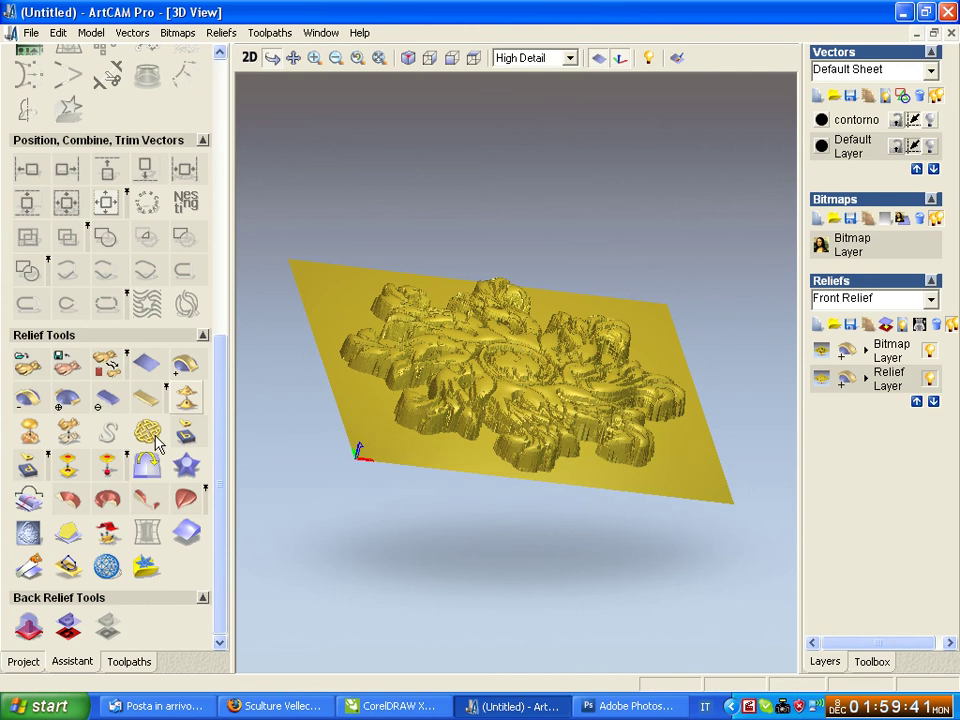
Step: Scale the relief height from 3.29 mm down to a new height of 1.546 mm
click(70, 435)
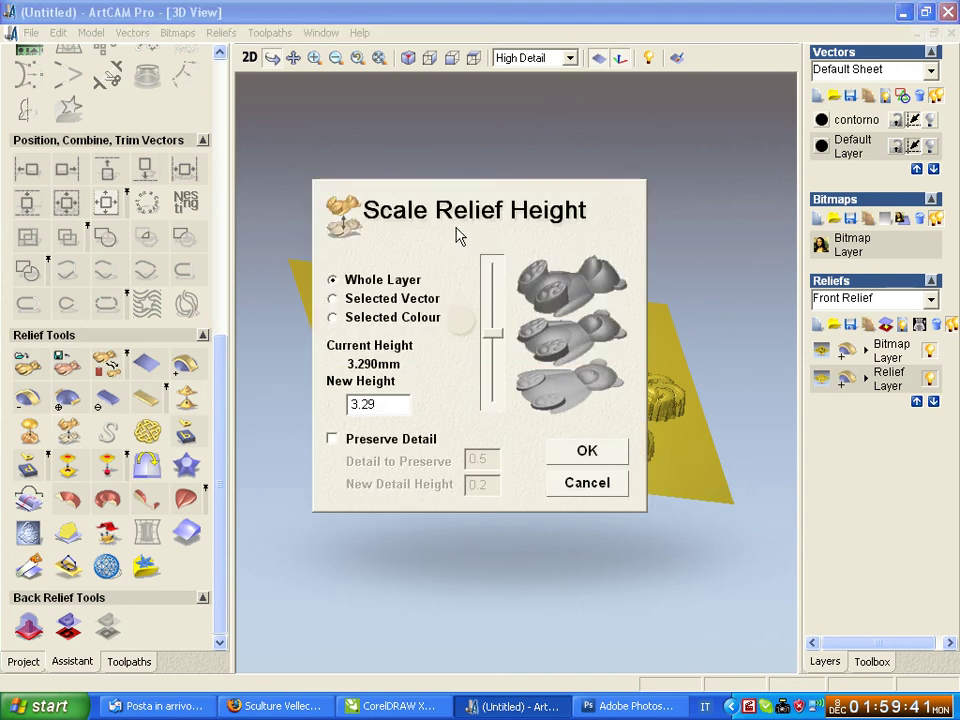
drag(456, 232, 278, 214)
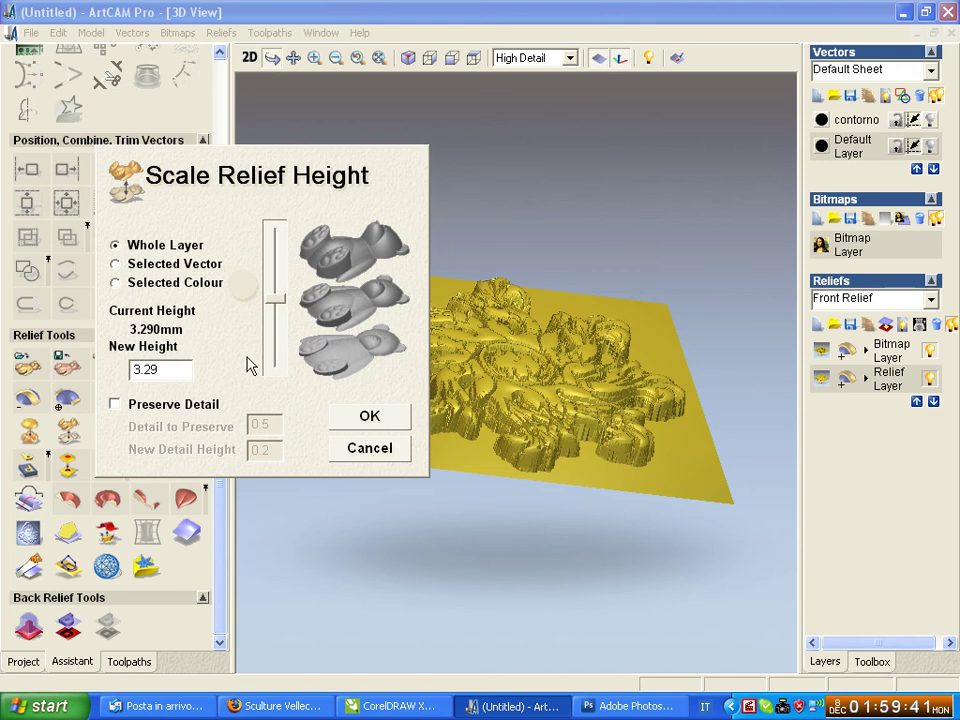
drag(279, 307, 279, 340)
click(369, 417)
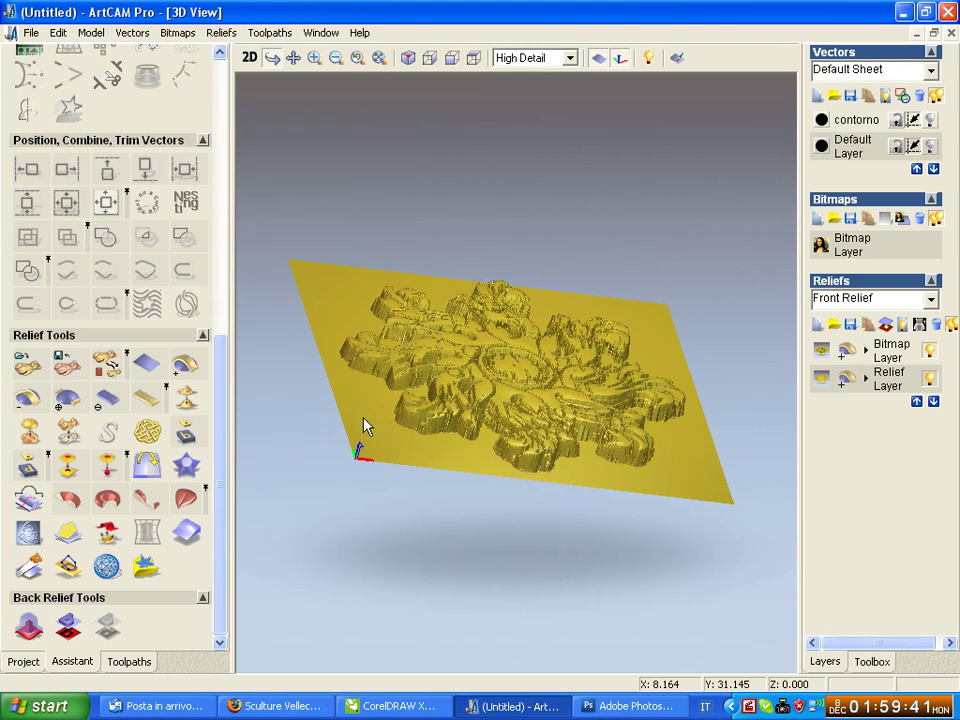
Step: Orbit the flattened rosette to inspect its reduced depth
mouse_move(563, 474)
mouse_down()
mouse_move(501, 379)
mouse_move(536, 497)
mouse_move(527, 479)
mouse_move(540, 319)
mouse_up()
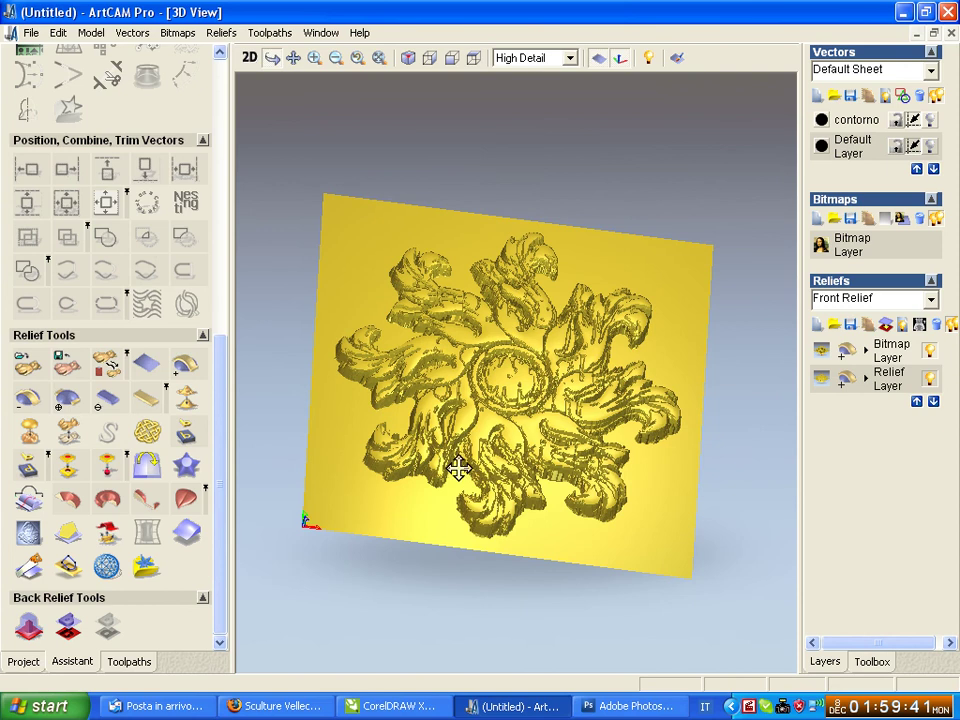
drag(456, 465, 491, 482)
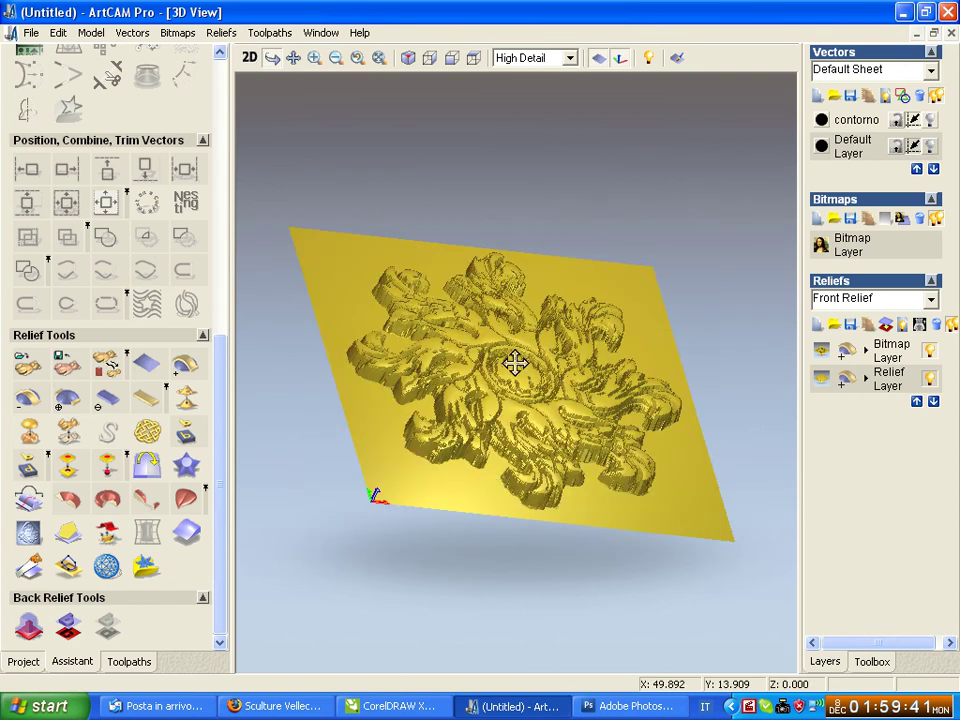
mouse_move(514, 364)
mouse_down()
mouse_move(476, 504)
mouse_move(429, 508)
mouse_move(392, 313)
mouse_up()
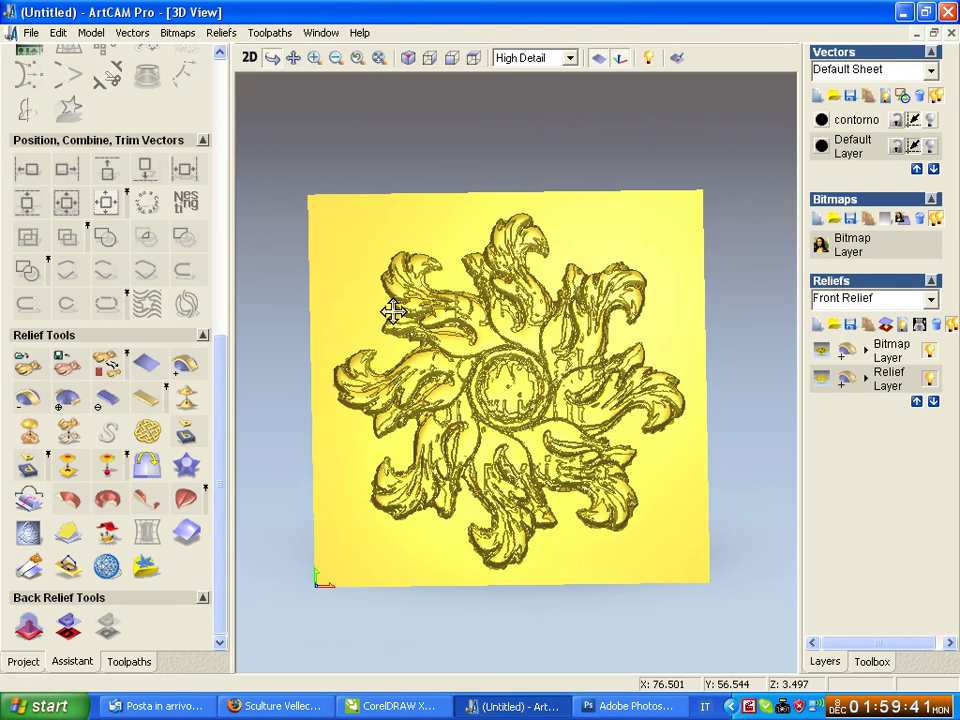
mouse_move(439, 476)
mouse_down()
mouse_move(539, 320)
mouse_move(435, 465)
mouse_move(461, 497)
mouse_move(401, 403)
mouse_up()
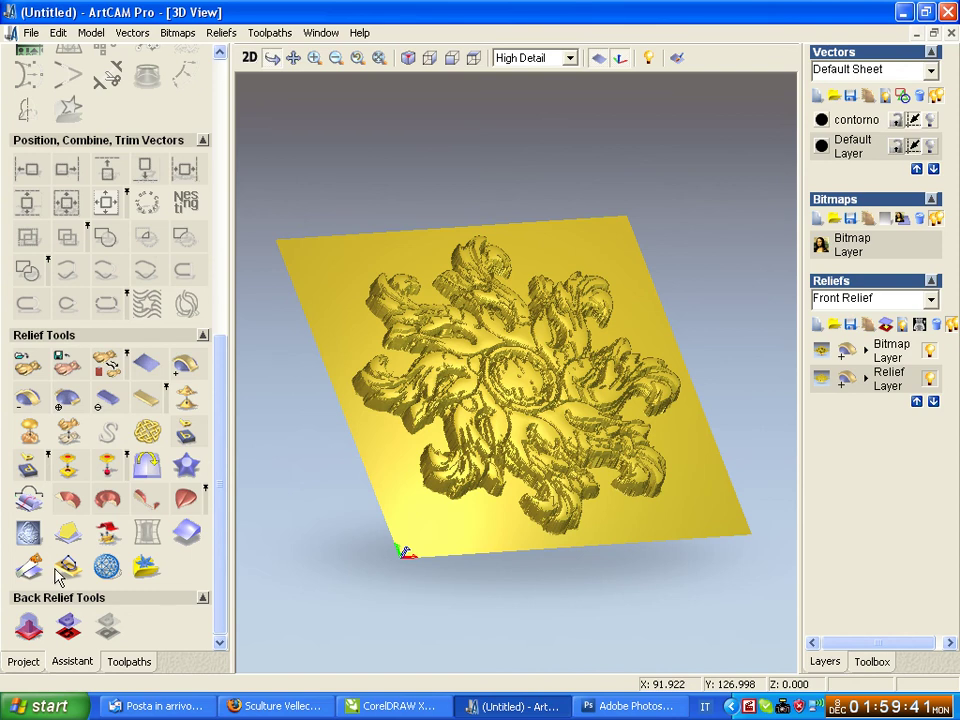
Step: Open Interactive Sculpting and set the Smooth brush to diameter 40 and strength 9%
click(27, 535)
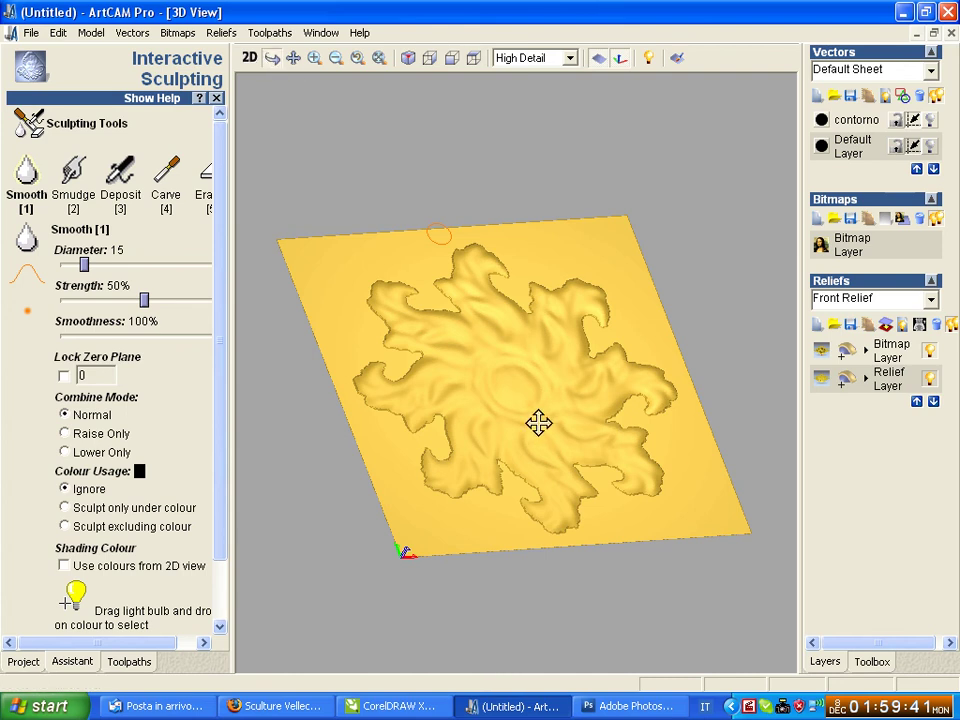
drag(476, 422, 456, 514)
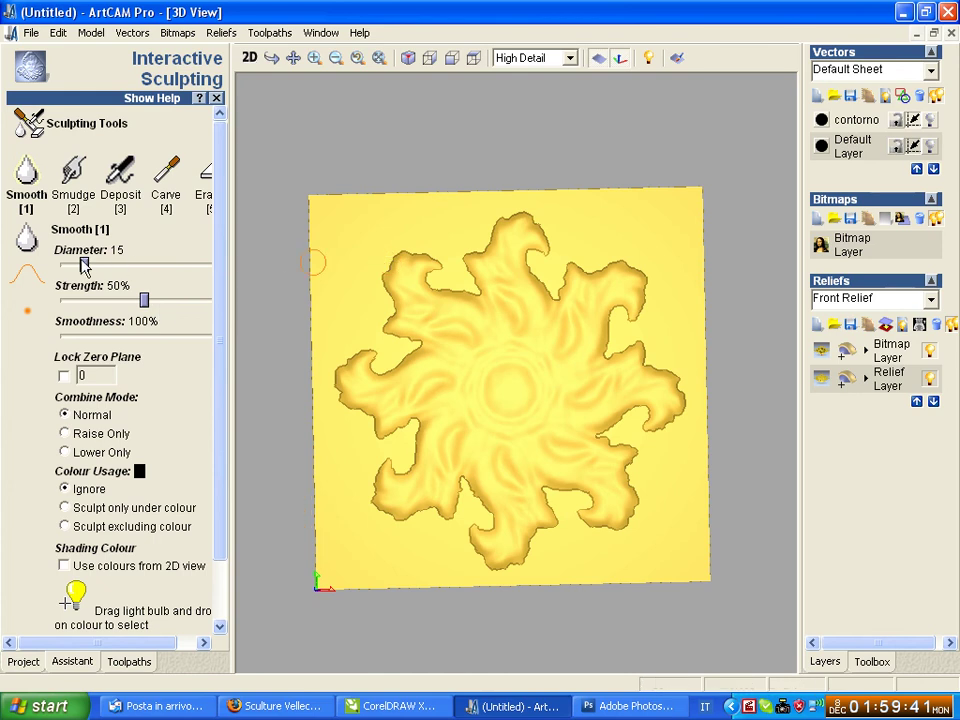
mouse_move(84, 266)
mouse_down()
mouse_move(195, 266)
mouse_move(125, 265)
mouse_up()
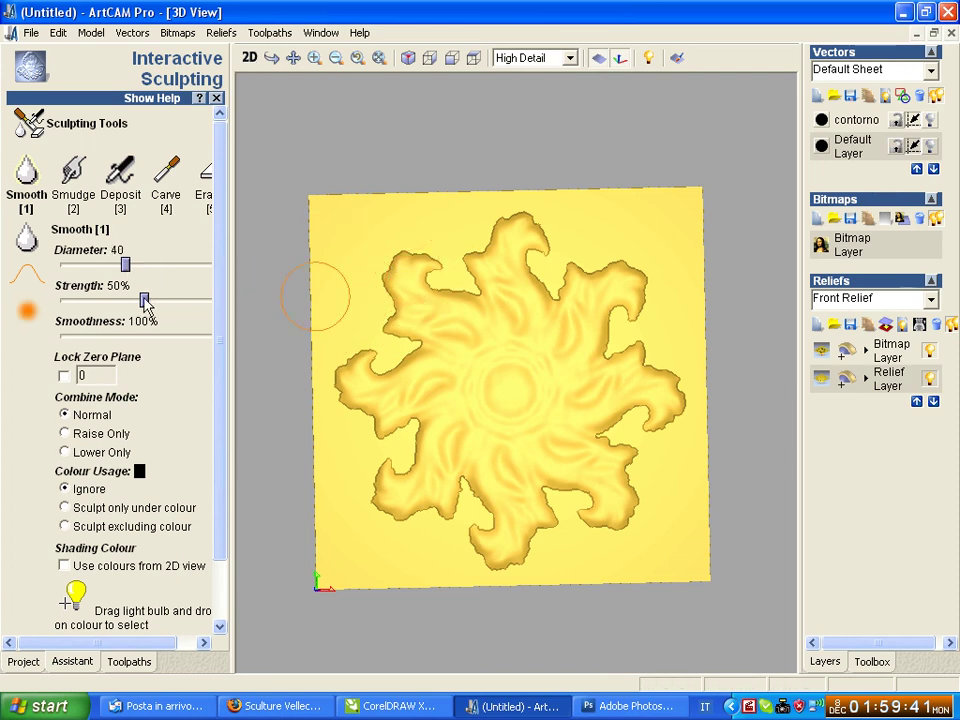
drag(144, 298, 83, 302)
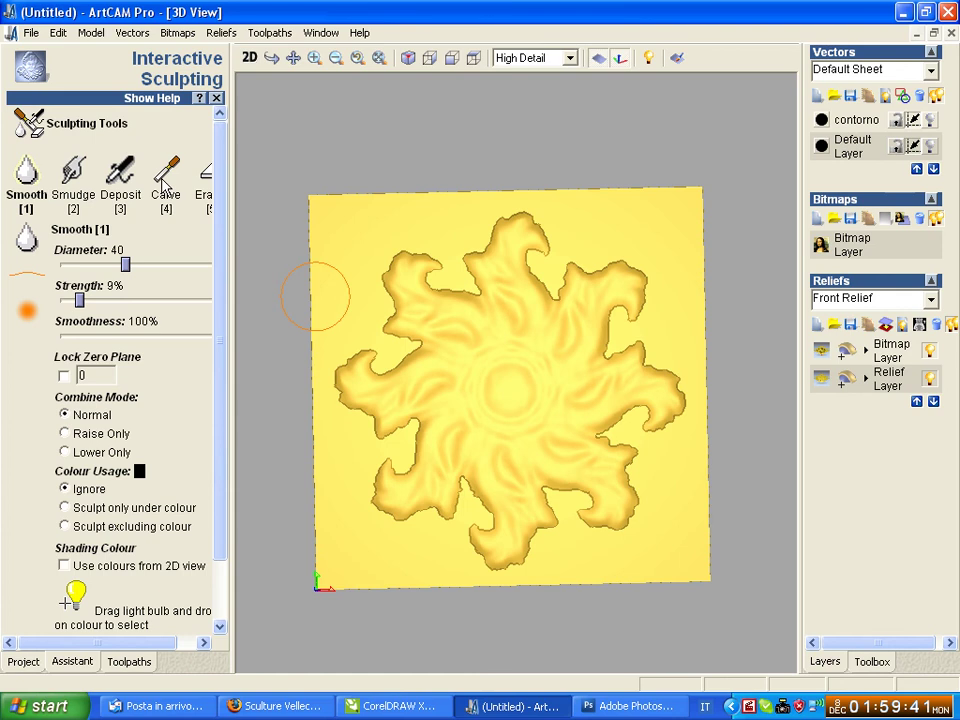
Step: Switch to the Carve tool at diameter 15, strength 17%, smoothness 0%, with zero plane locked at 0
click(165, 185)
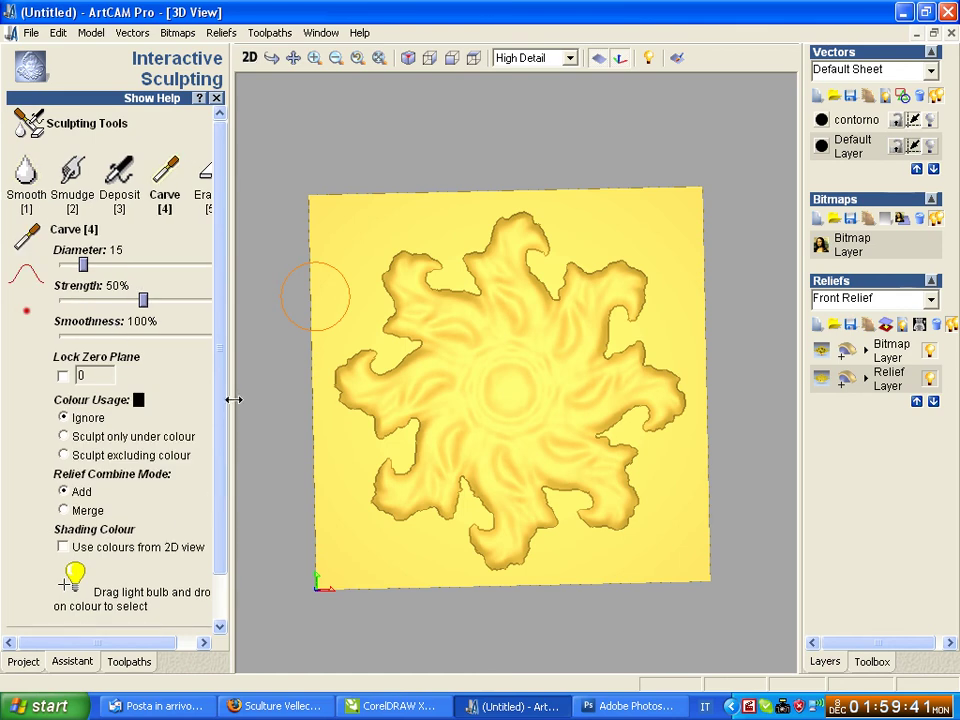
drag(231, 394, 256, 392)
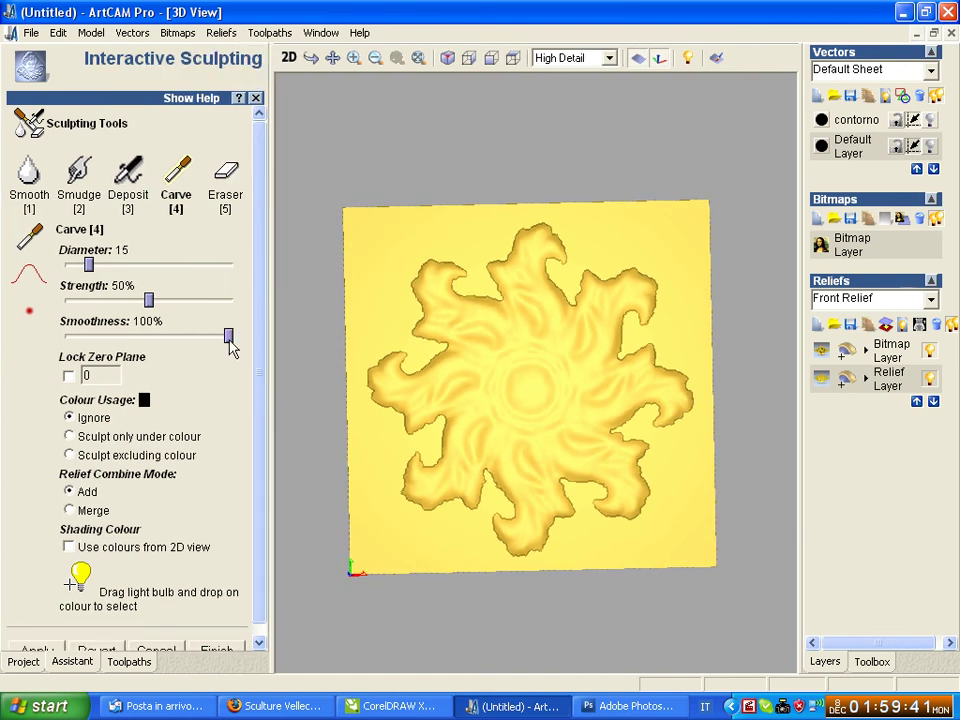
mouse_move(229, 336)
mouse_down()
mouse_move(210, 345)
mouse_move(72, 345)
mouse_move(171, 343)
mouse_move(227, 360)
mouse_up()
drag(155, 348, 110, 338)
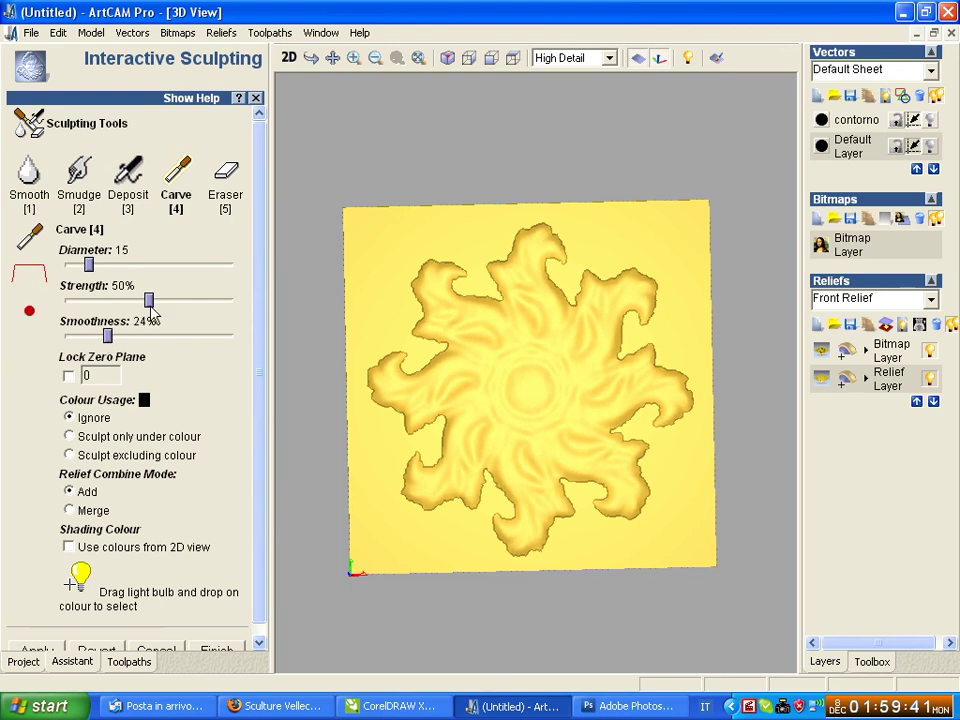
mouse_move(148, 300)
mouse_down()
mouse_move(82, 310)
mouse_move(155, 318)
mouse_move(95, 305)
mouse_move(68, 337)
mouse_up()
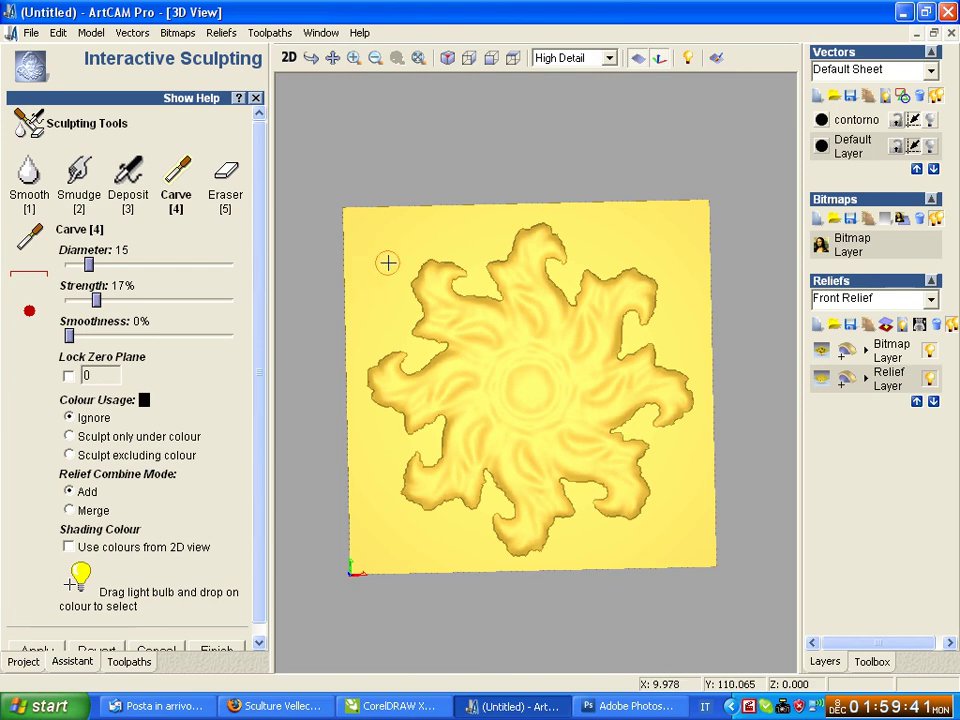
click(67, 376)
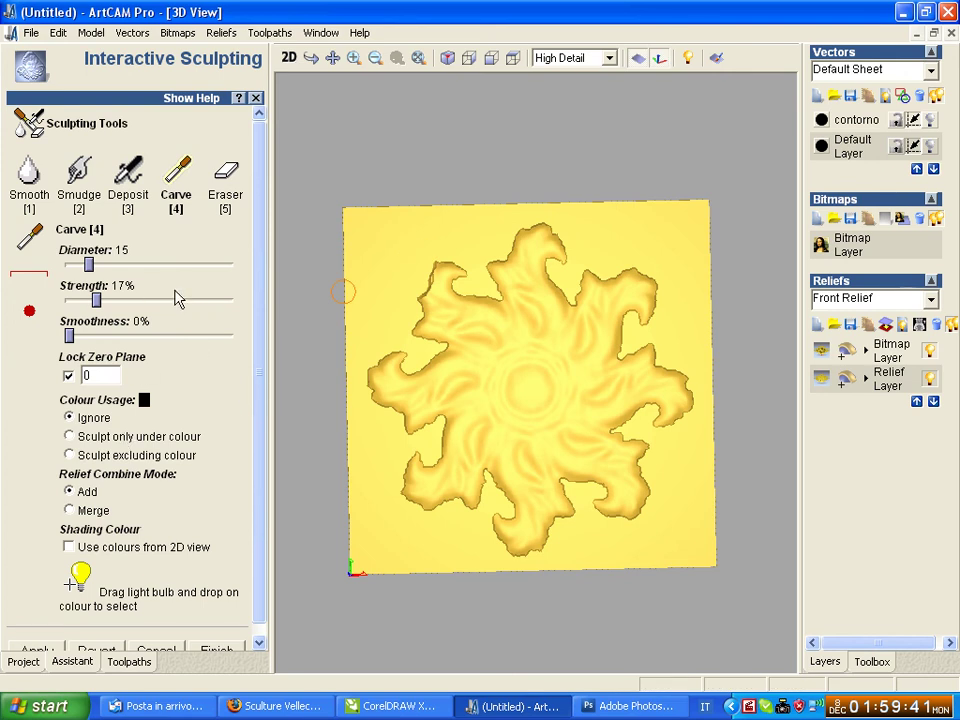
click(58, 32)
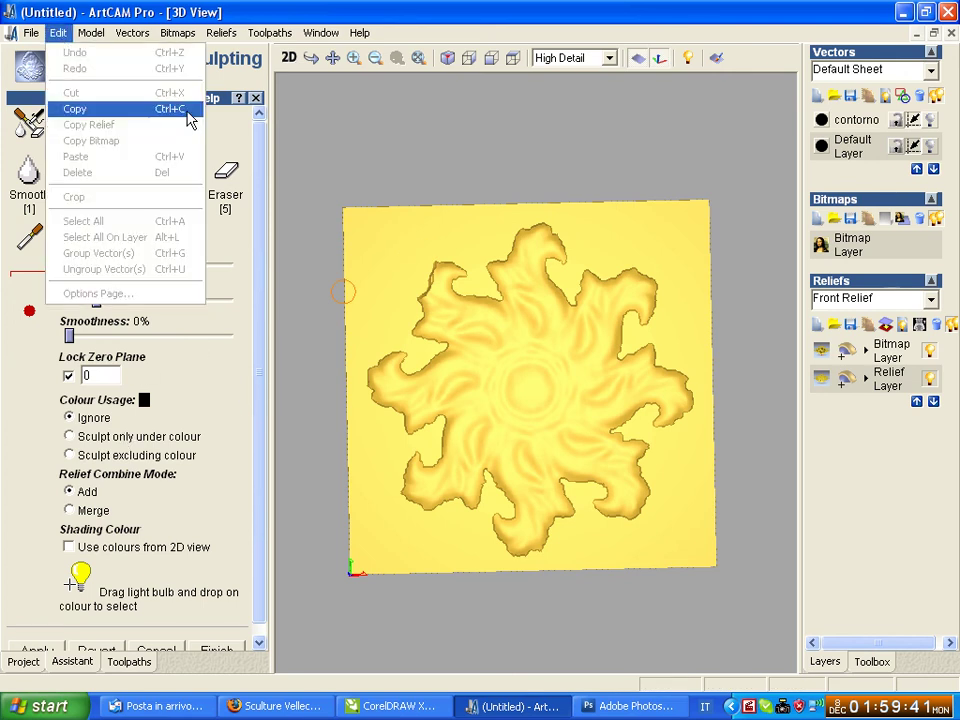
click(259, 200)
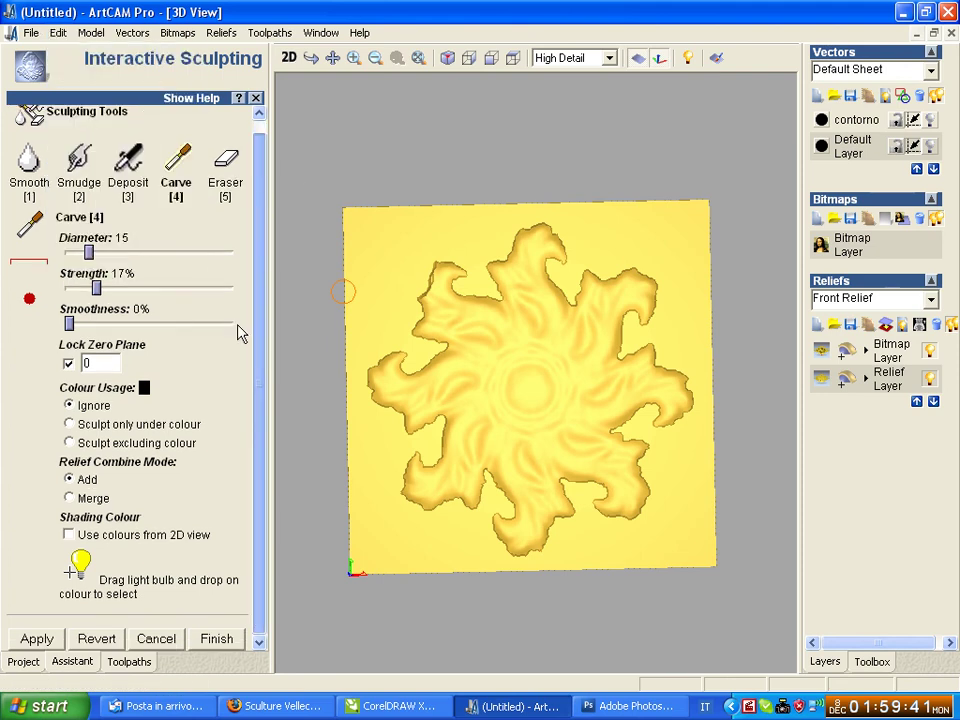
Step: Revert all sculpted changes, then enlarge the carve brush to 23 diameter and raise its smoothness
click(97, 640)
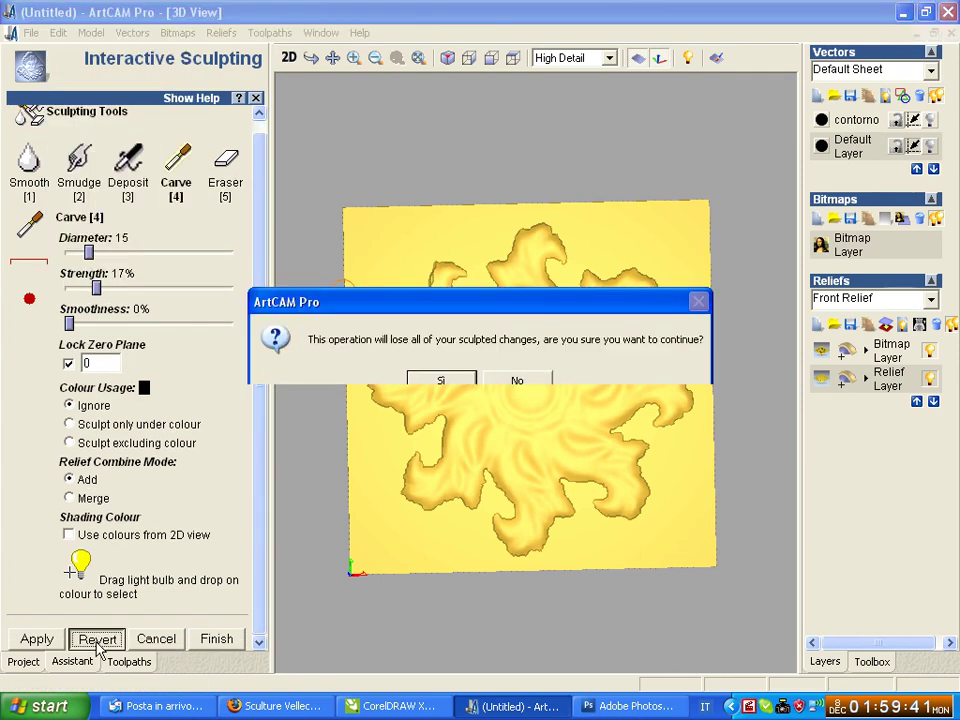
click(441, 383)
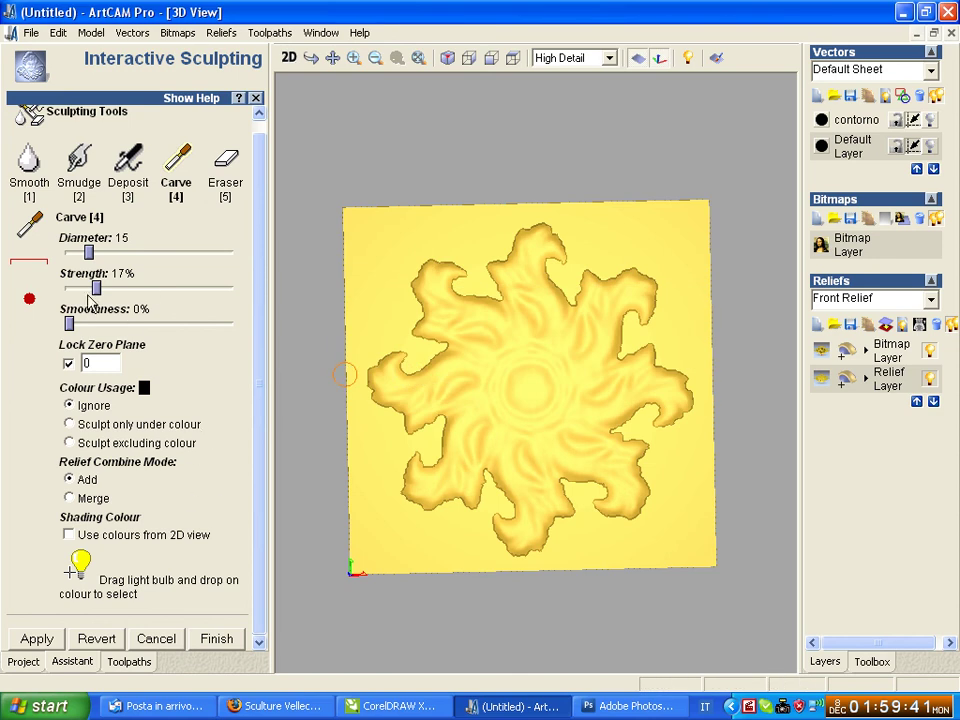
mouse_move(87, 252)
mouse_down()
mouse_move(101, 252)
mouse_move(76, 291)
mouse_move(130, 288)
mouse_up()
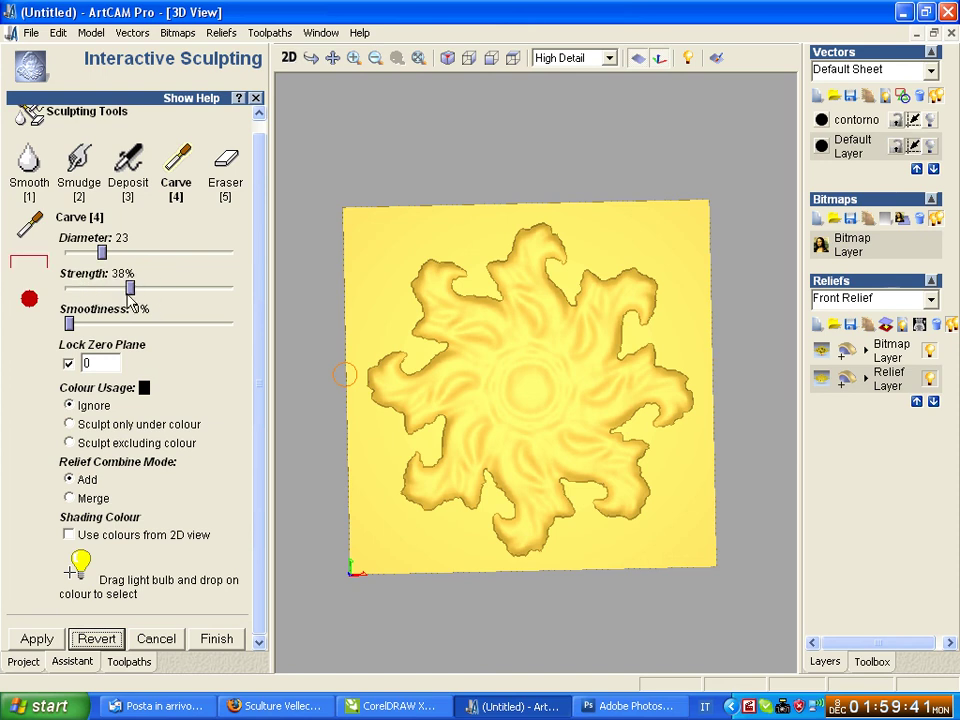
mouse_move(70, 324)
mouse_down()
mouse_move(190, 324)
mouse_move(236, 342)
mouse_up()
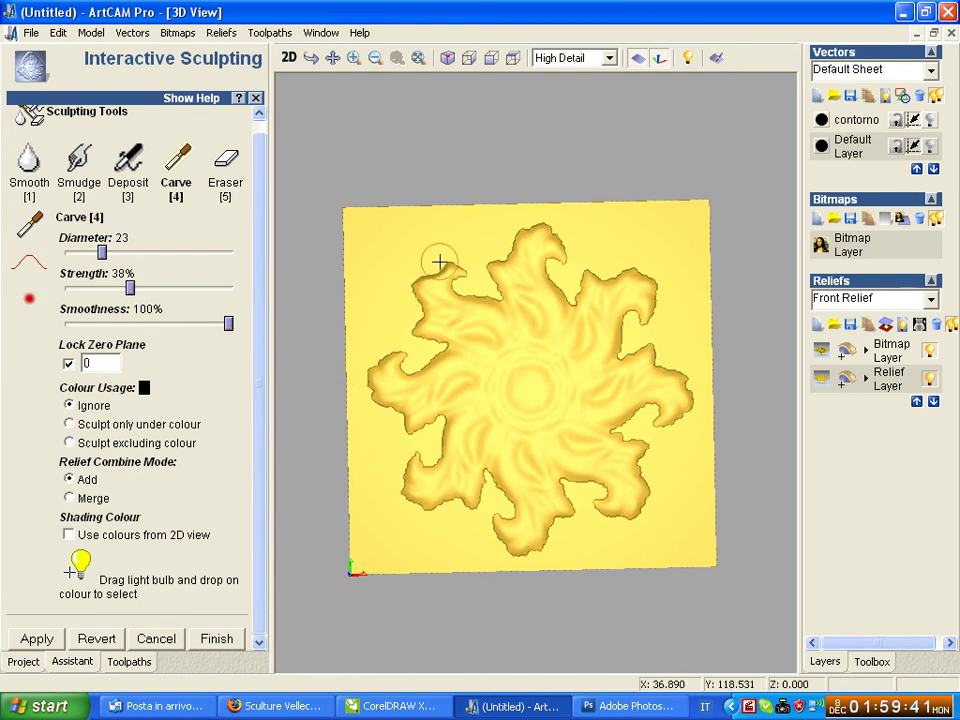
Step: Revert the relief twice more, lowering carve strength to 5%, then select the Smooth tool
click(99, 632)
click(442, 382)
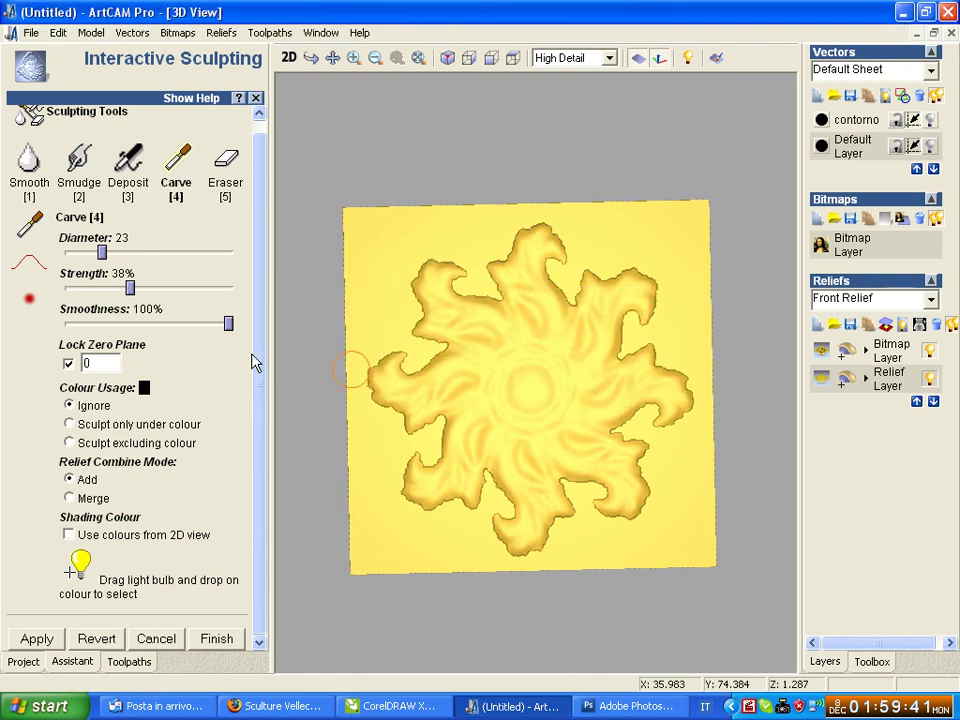
drag(130, 288, 78, 288)
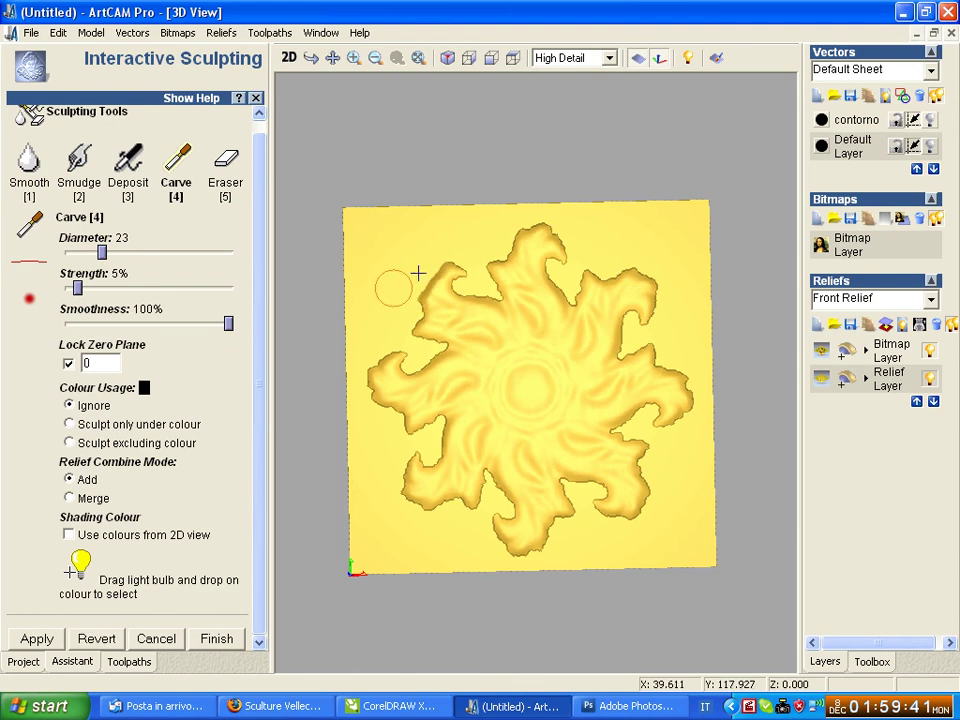
click(104, 642)
click(428, 386)
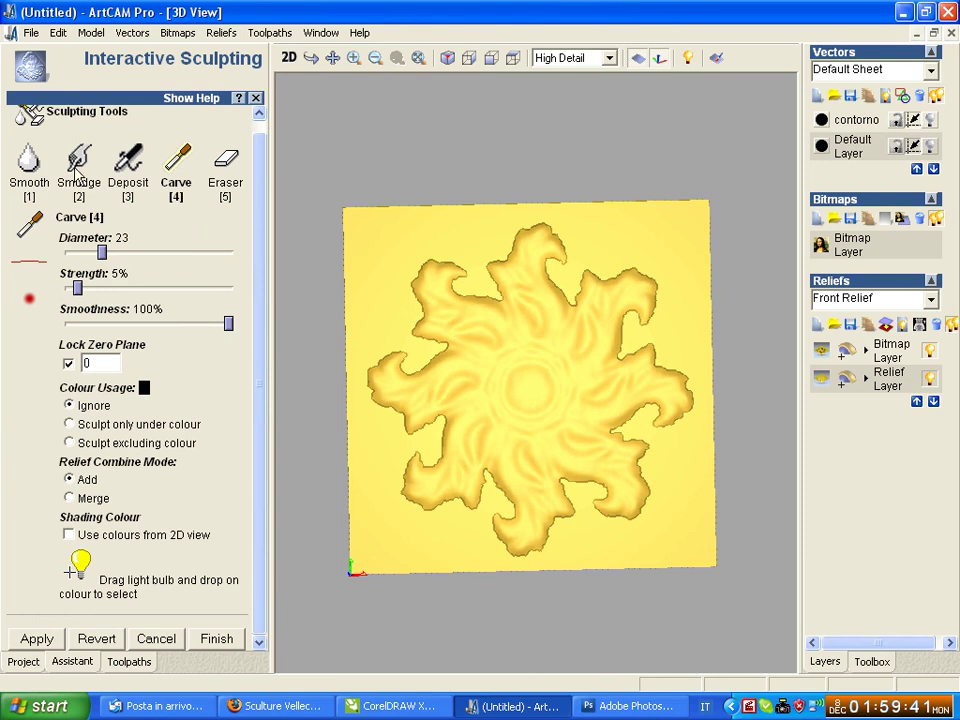
click(27, 165)
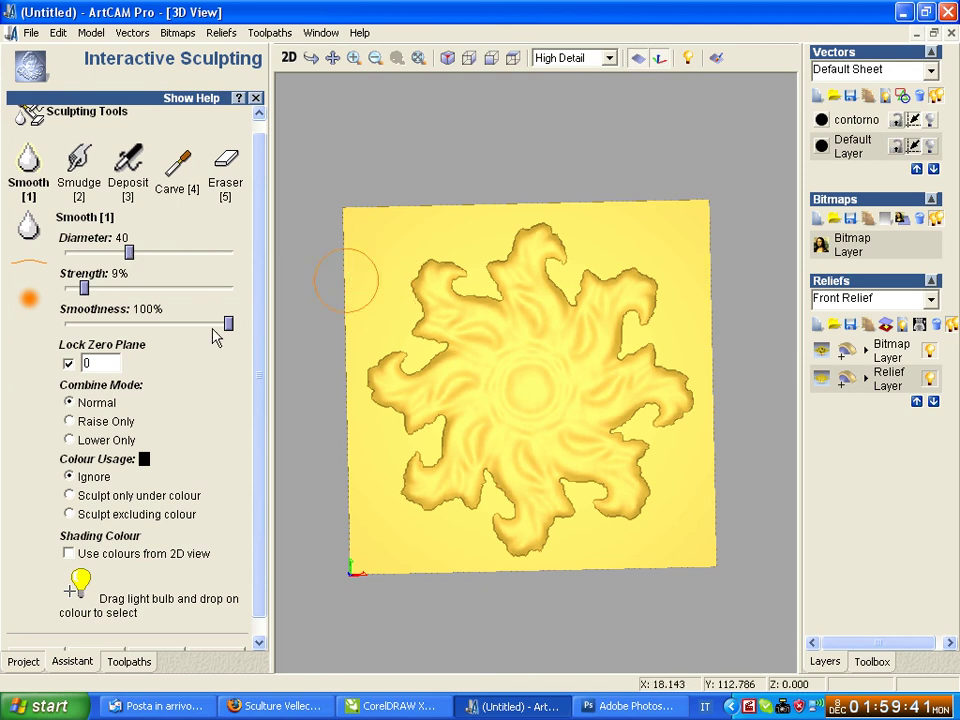
Step: Set the Smooth brush to diameter 34, strength 11% and smoothness 100%
mouse_move(228, 328)
mouse_down()
mouse_move(99, 327)
mouse_move(248, 330)
mouse_up()
drag(86, 288, 88, 290)
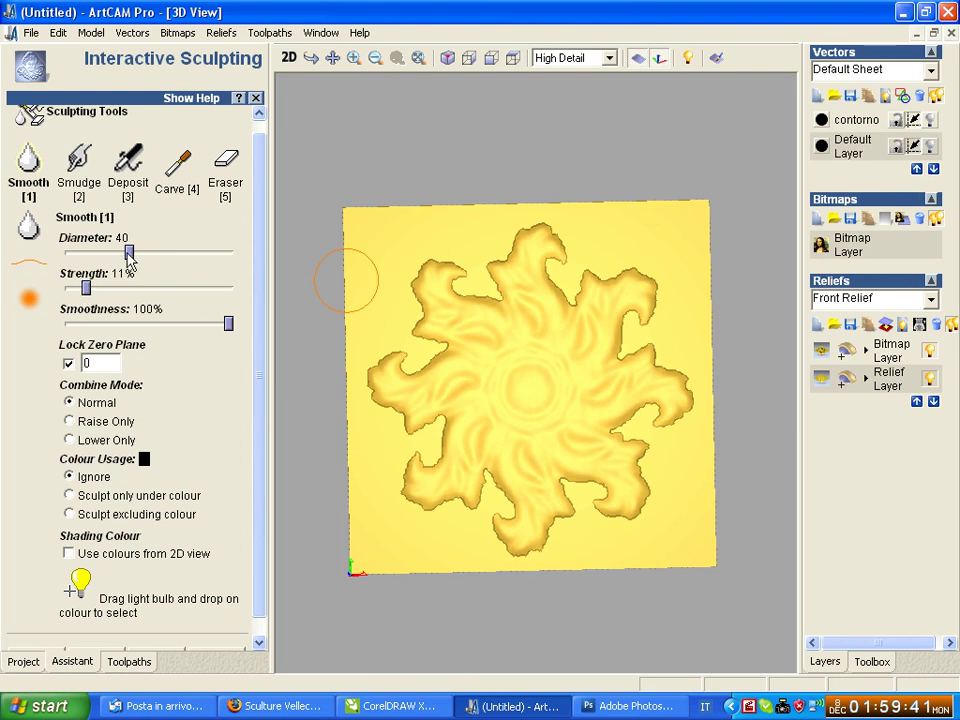
drag(129, 259, 123, 256)
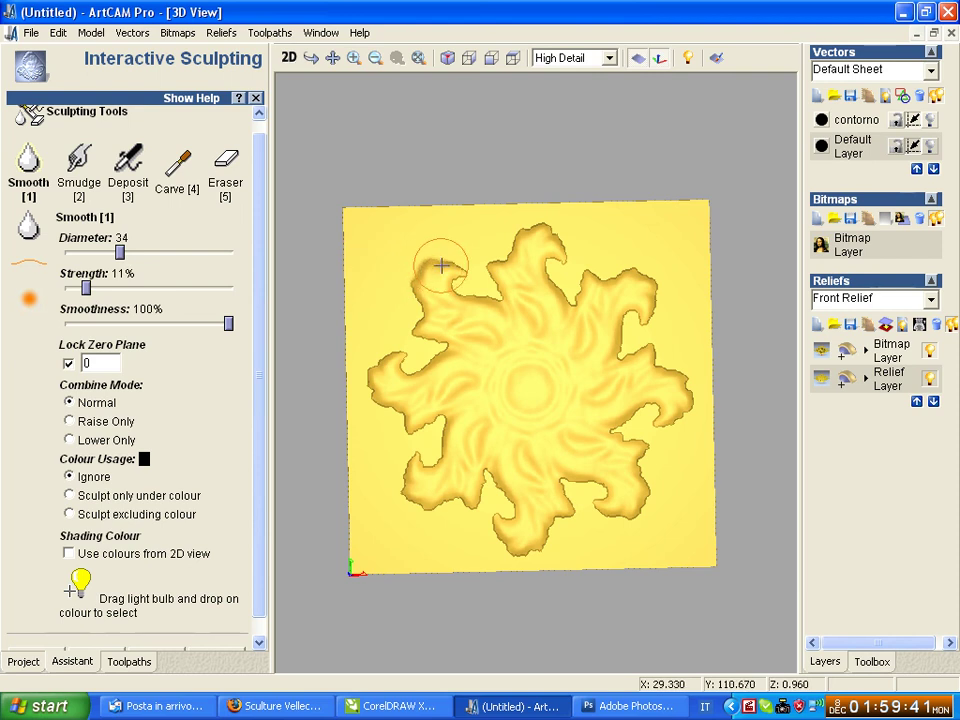
Step: Brush over the rosette's upper and left arm edges, notches and crease to soften them
drag(441, 265, 434, 362)
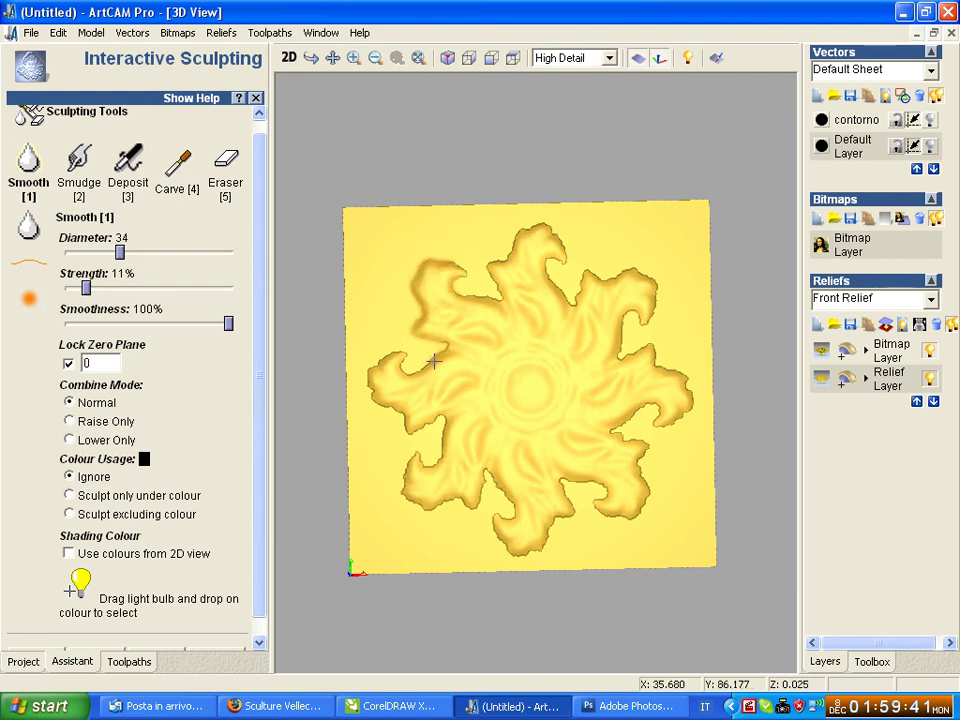
mouse_move(434, 362)
mouse_down()
mouse_move(380, 410)
mouse_move(431, 456)
mouse_move(425, 503)
mouse_move(465, 493)
mouse_move(519, 510)
mouse_move(510, 560)
mouse_move(564, 506)
mouse_move(589, 495)
mouse_move(641, 497)
mouse_move(622, 413)
mouse_move(707, 399)
mouse_move(666, 463)
mouse_move(681, 461)
mouse_move(678, 389)
mouse_move(624, 339)
mouse_move(632, 329)
mouse_up()
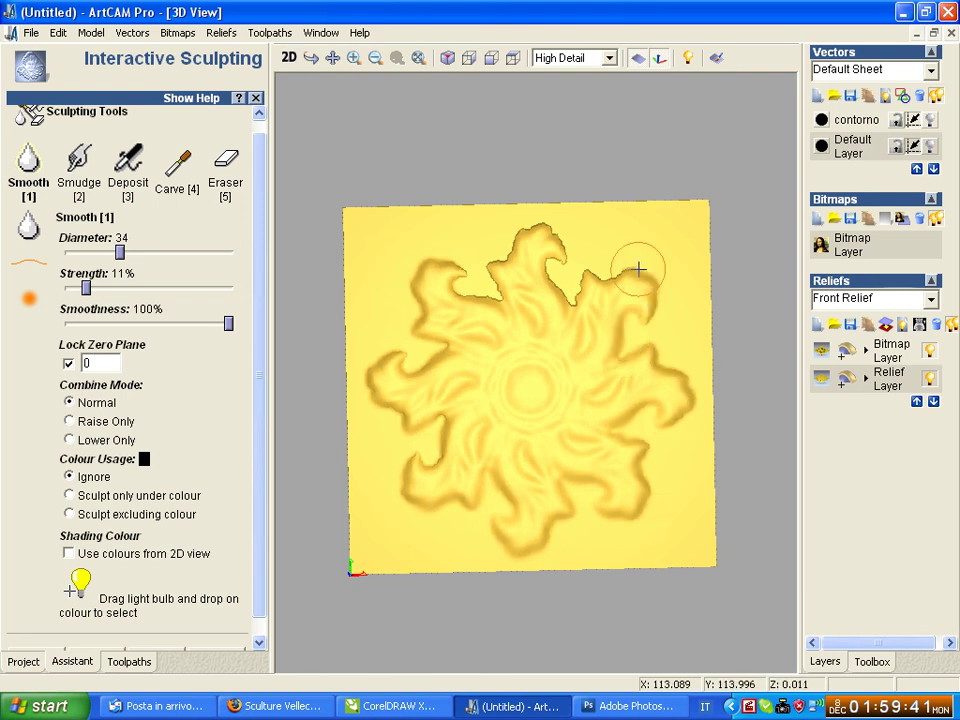
mouse_move(639, 268)
mouse_down()
mouse_move(590, 273)
mouse_move(564, 300)
mouse_move(574, 304)
mouse_move(523, 238)
mouse_move(482, 290)
mouse_move(420, 279)
mouse_up()
mouse_move(394, 347)
mouse_down()
mouse_move(375, 364)
mouse_move(373, 405)
mouse_up()
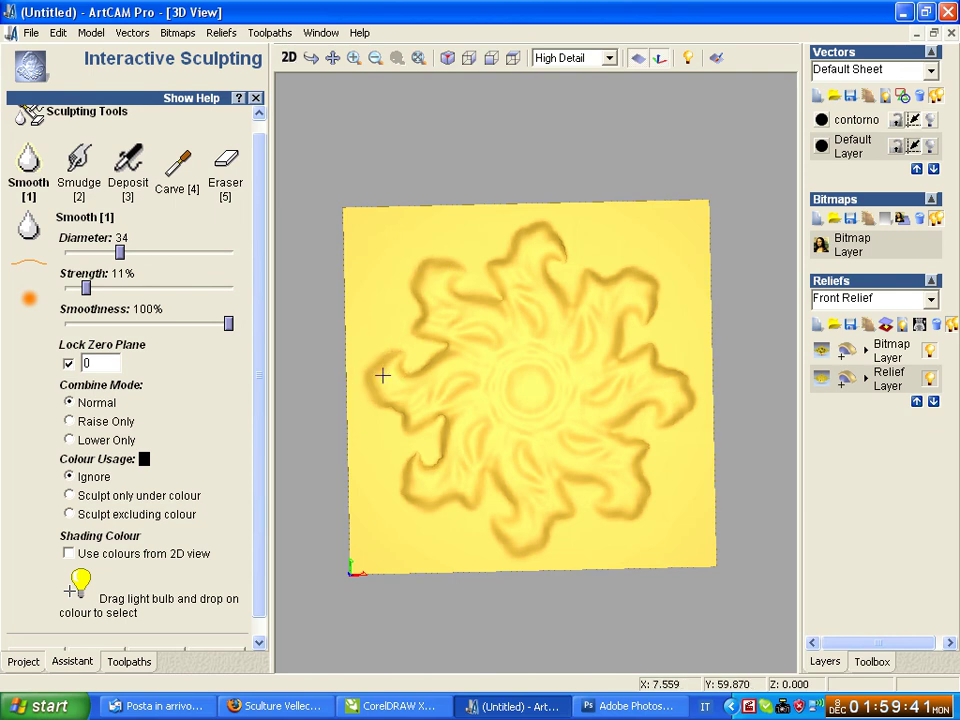
drag(436, 427, 435, 506)
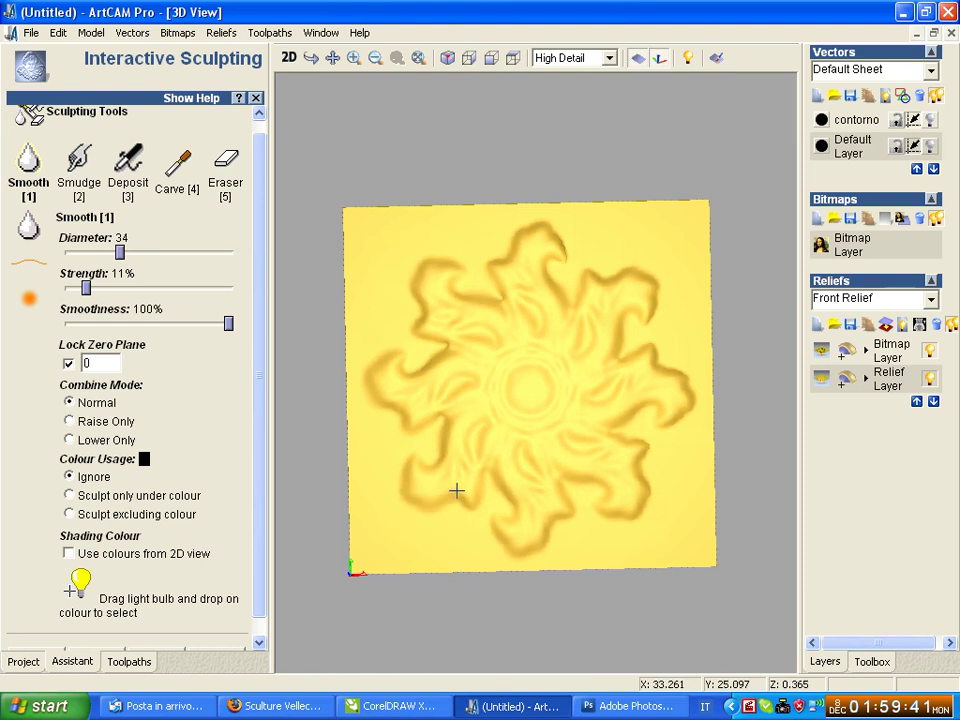
drag(482, 478, 461, 497)
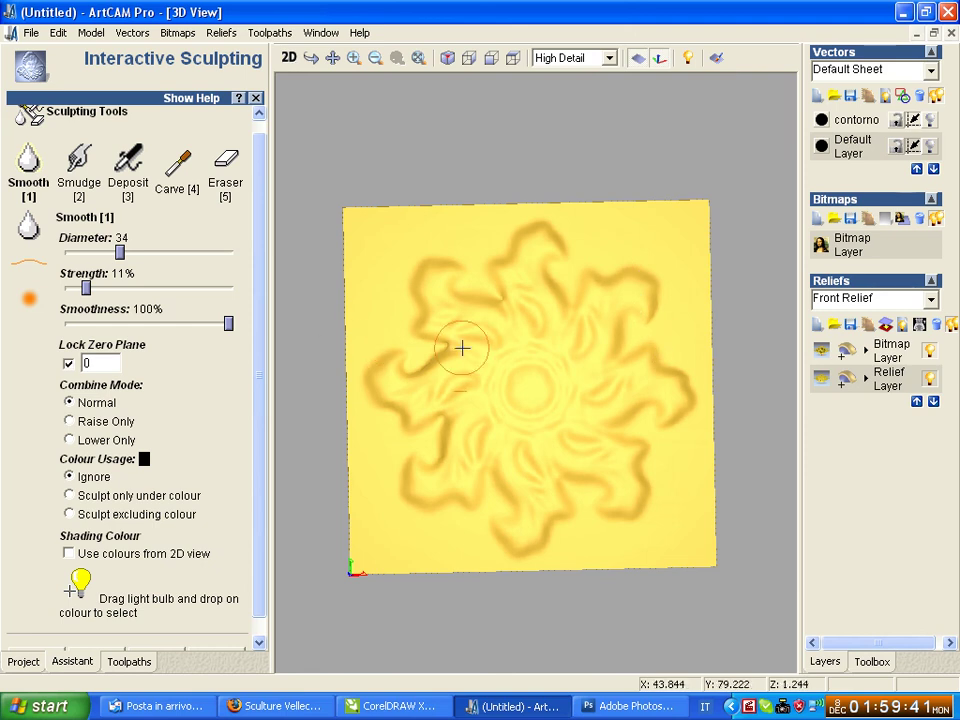
drag(461, 347, 465, 339)
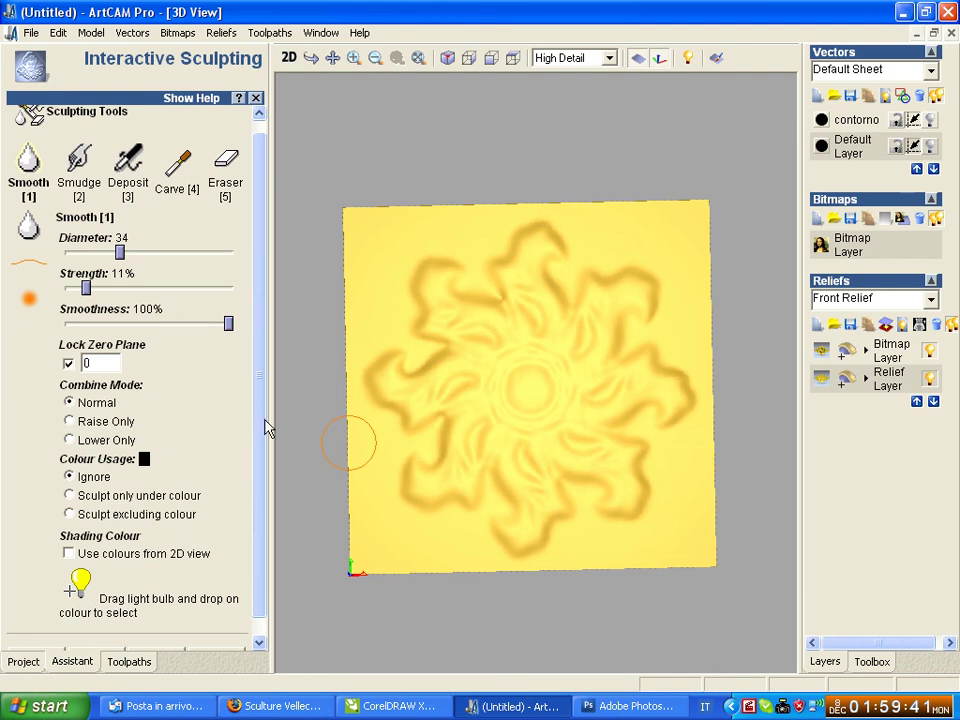
scroll(240, 514, down, 1)
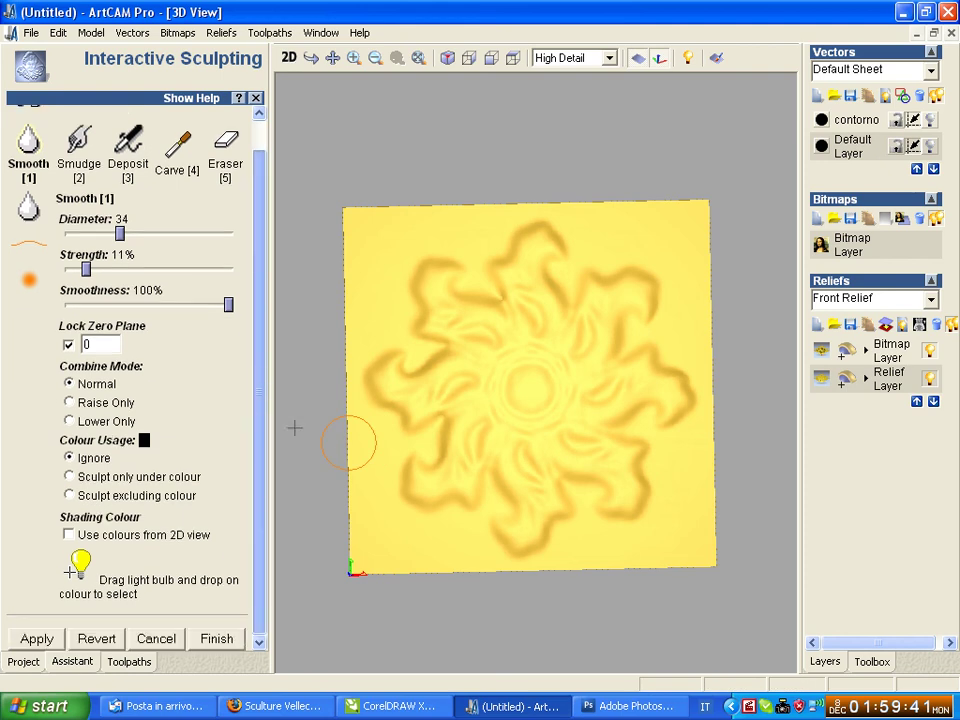
Step: View the smoothed relief at an angle and finish sculpting to apply the changes
click(311, 58)
mouse_move(499, 396)
mouse_down()
mouse_move(576, 343)
mouse_move(579, 270)
mouse_up()
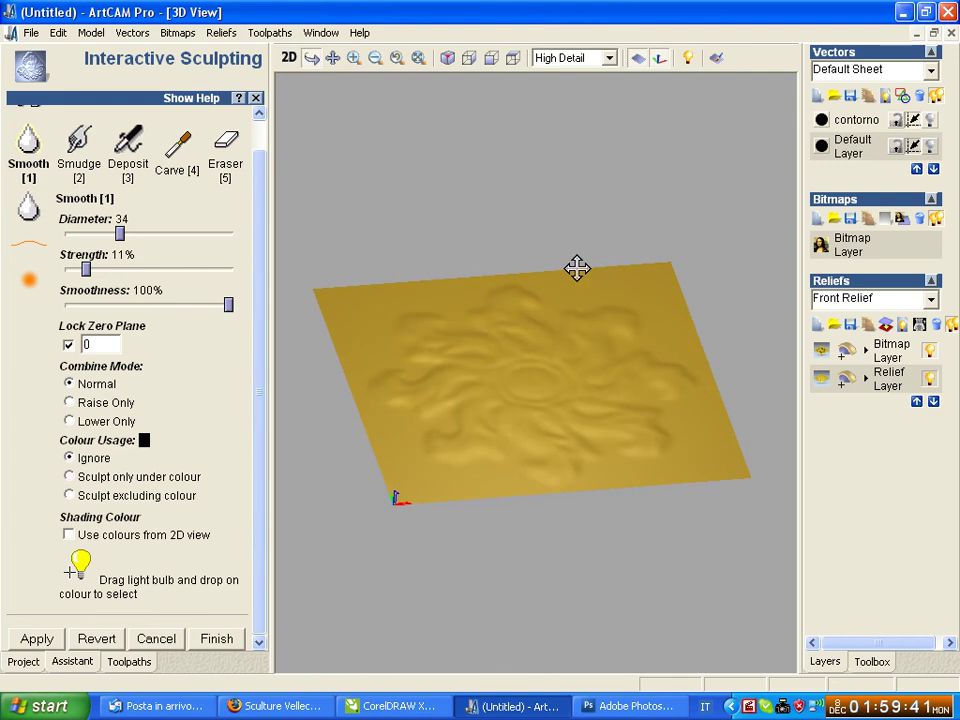
mouse_move(577, 268)
mouse_down()
mouse_move(525, 429)
mouse_move(471, 469)
mouse_up()
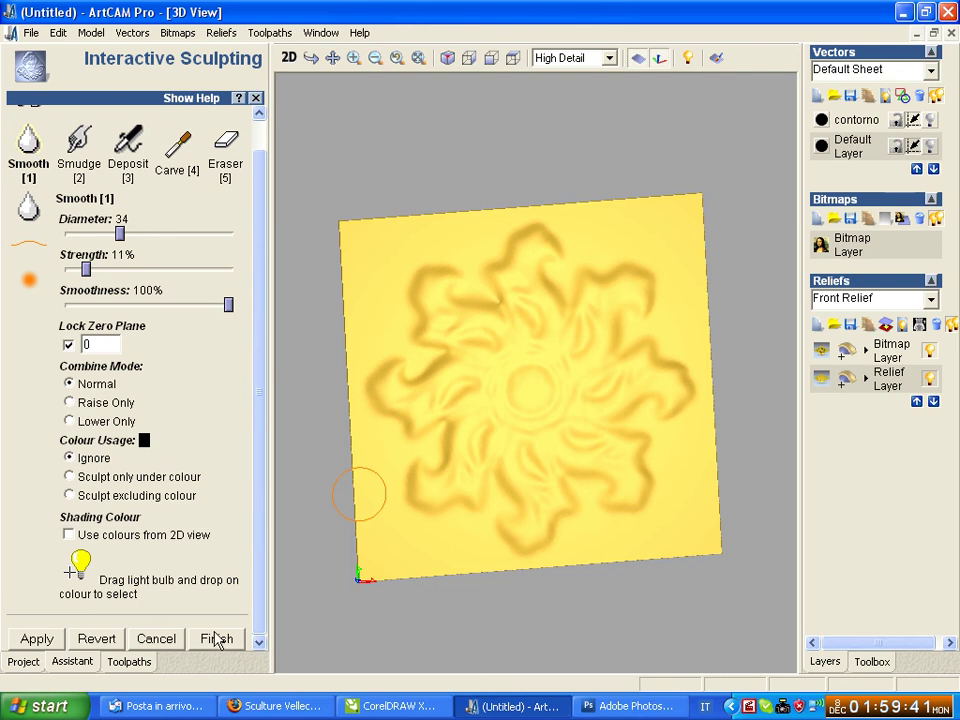
click(216, 639)
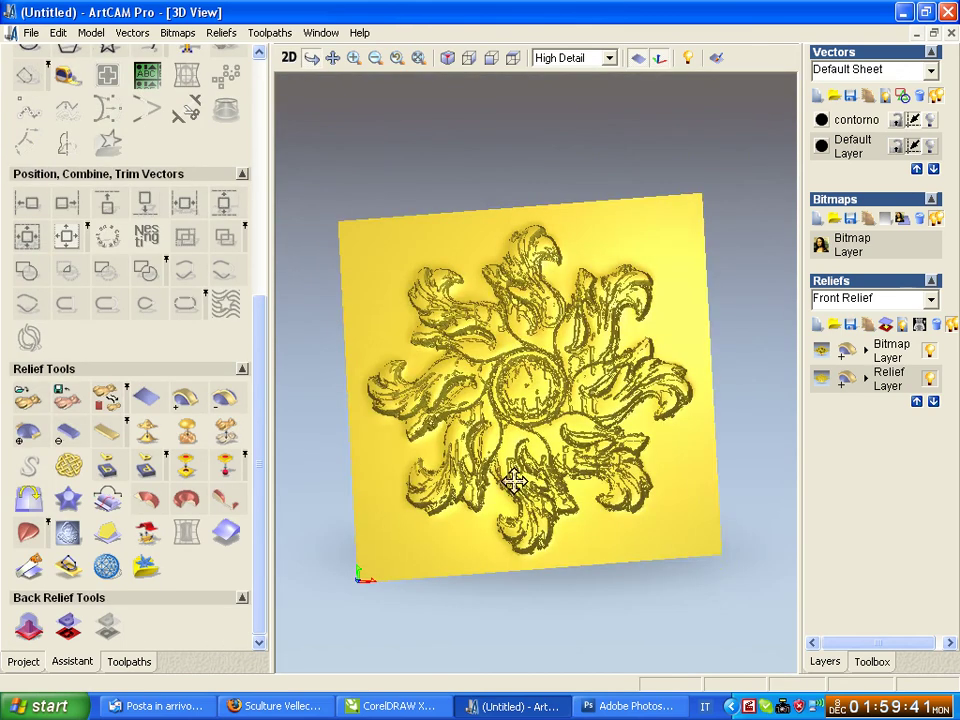
Step: Orbit the relief and reopen Interactive Sculpting with the Smooth brush at 40 diameter
drag(514, 482, 557, 311)
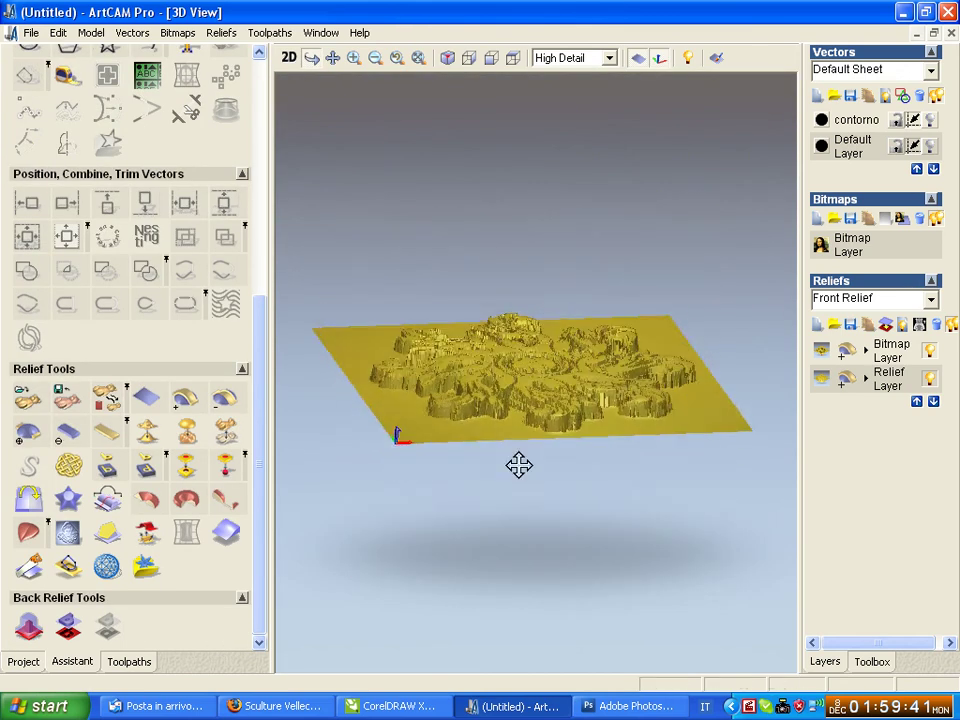
drag(519, 465, 499, 519)
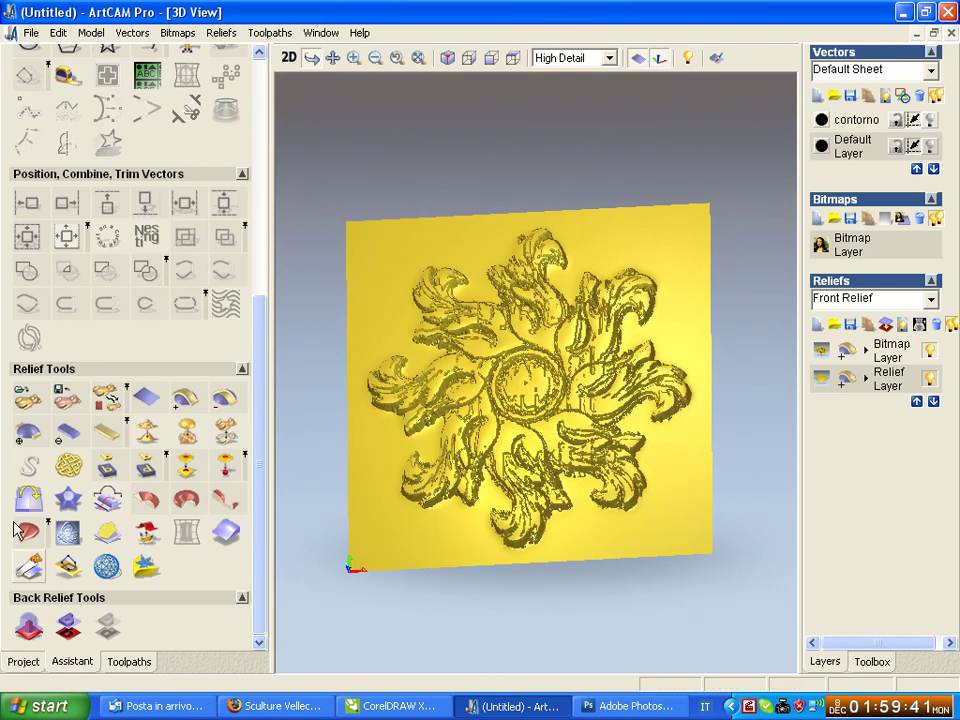
click(107, 567)
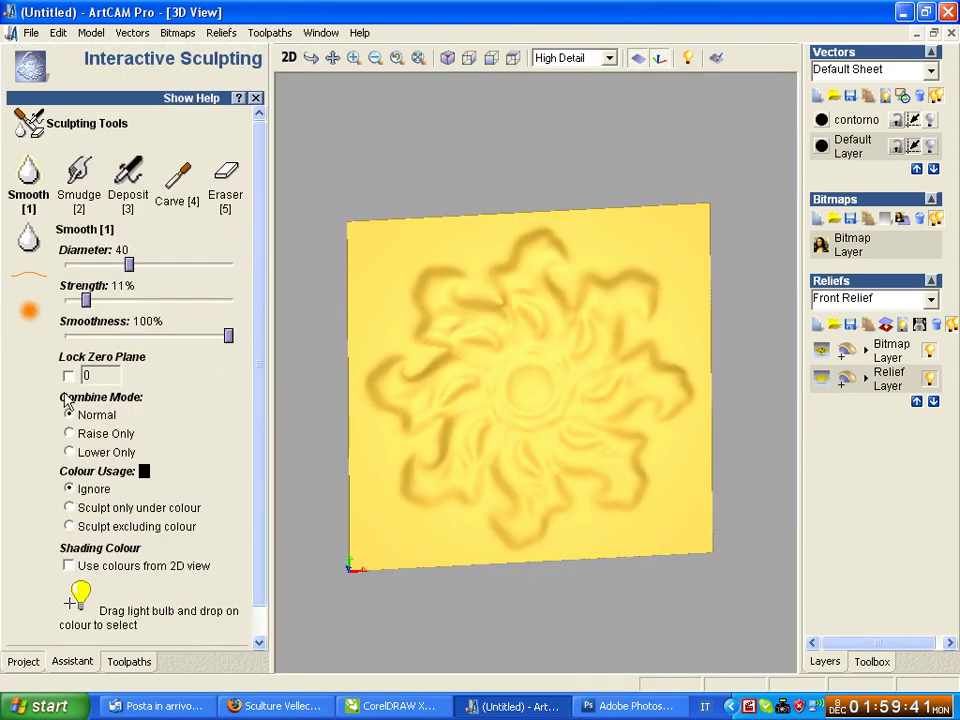
Step: Lock the zero plane, then apply and finish the sculpting edits, orbiting to check the relief
click(68, 376)
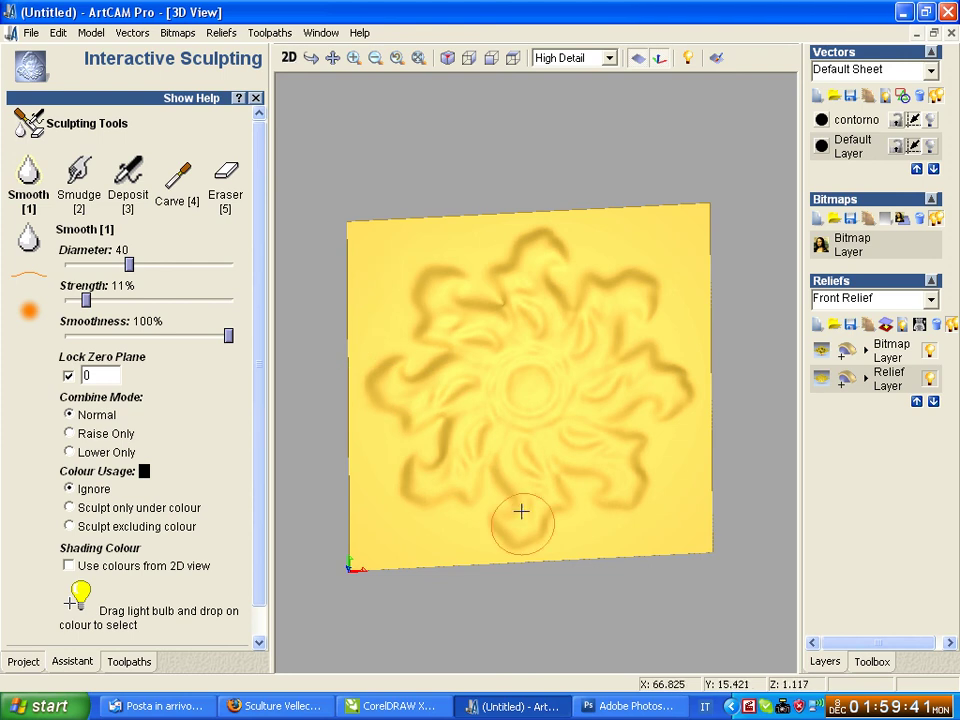
click(313, 58)
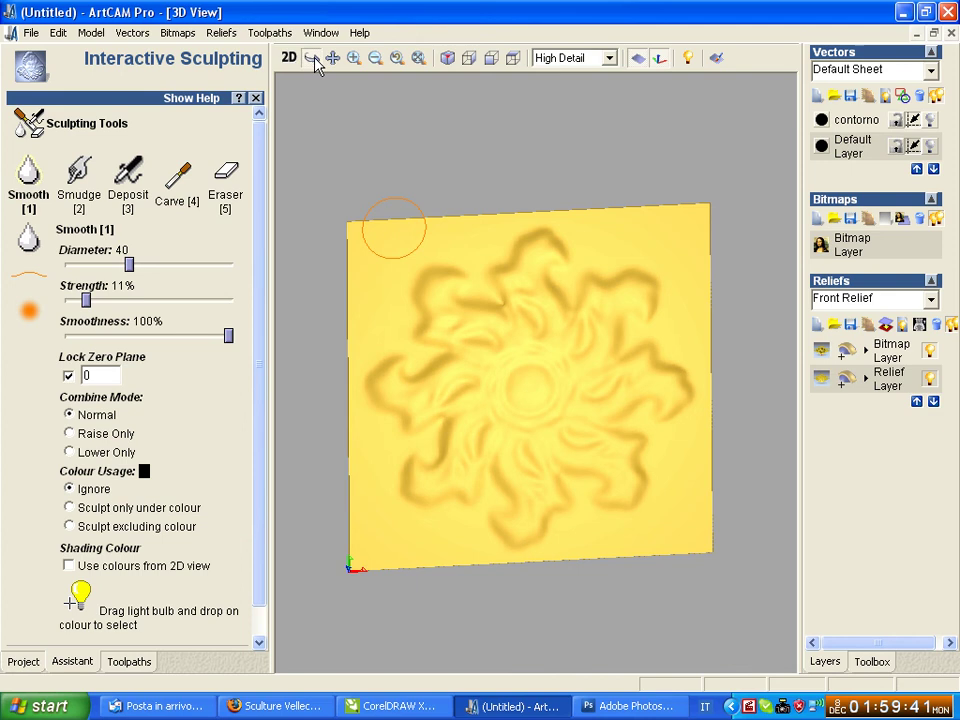
mouse_move(499, 506)
mouse_down()
mouse_move(523, 362)
mouse_move(531, 373)
mouse_up()
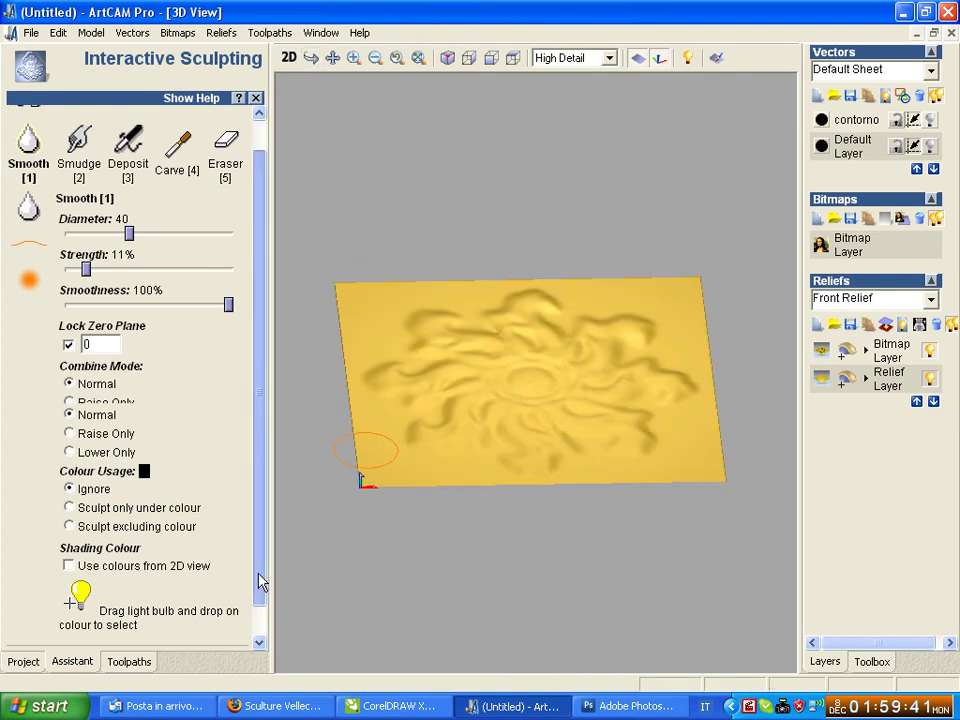
scroll(259, 579, down, 2)
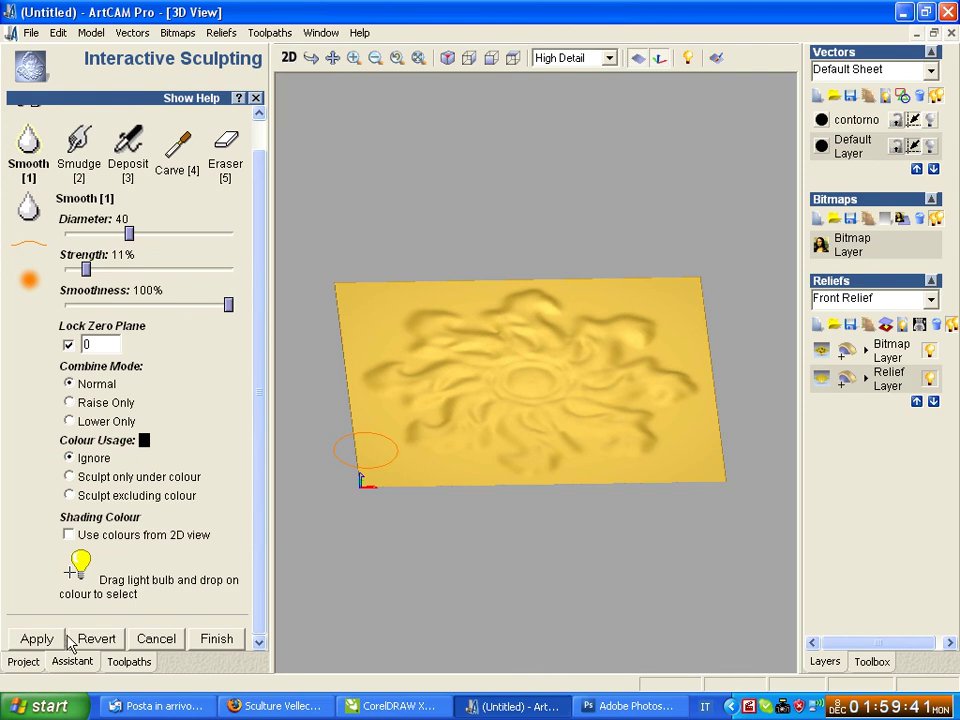
click(50, 640)
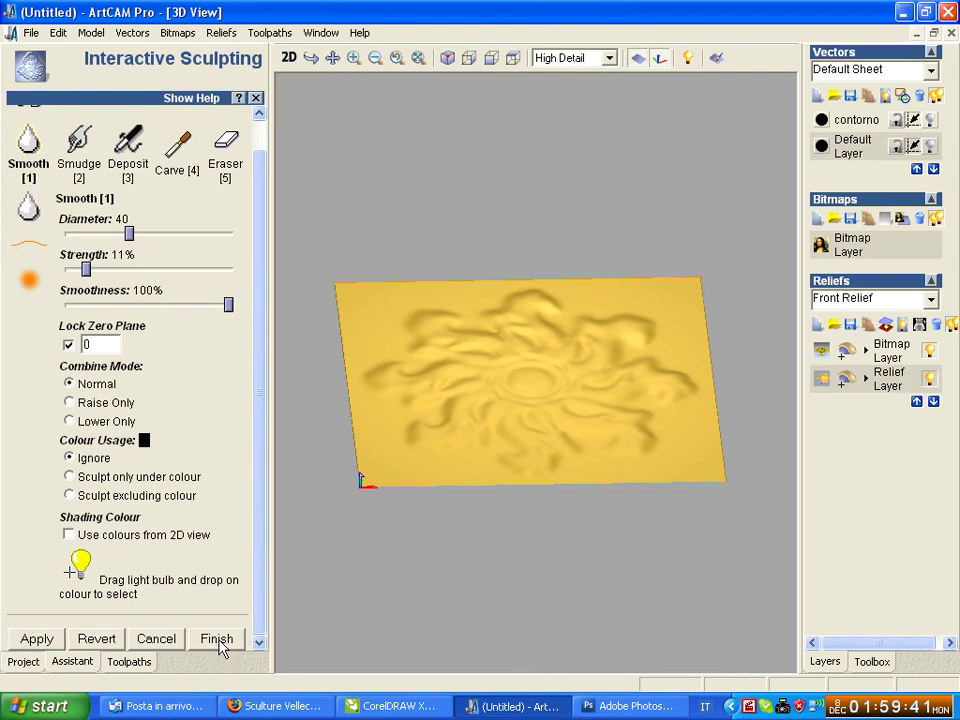
click(218, 640)
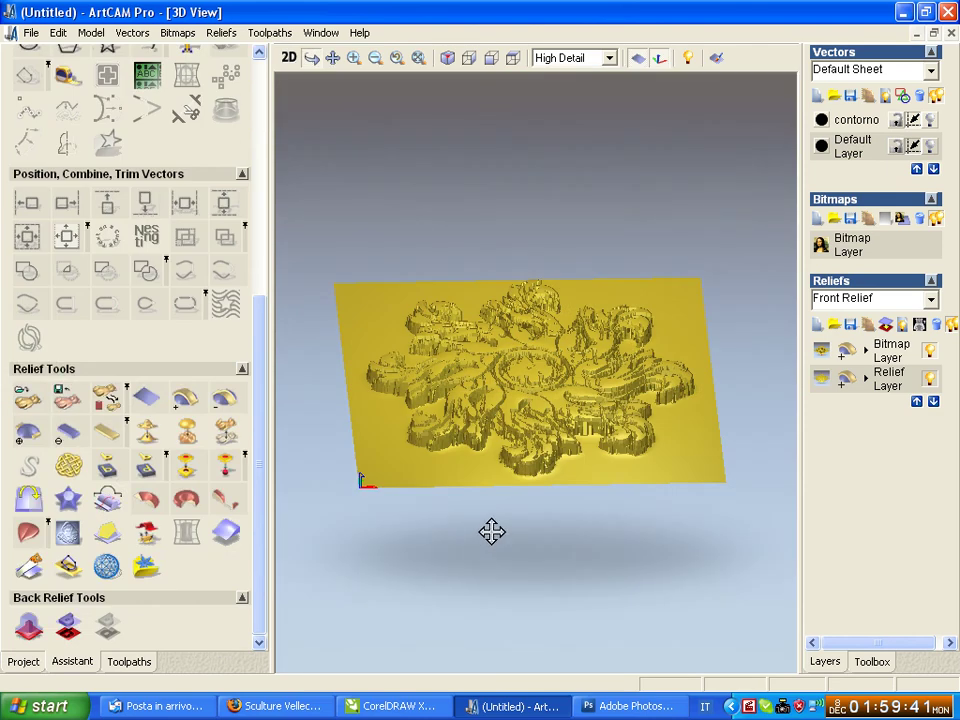
mouse_move(491, 531)
mouse_down()
mouse_move(582, 375)
mouse_move(484, 568)
mouse_up()
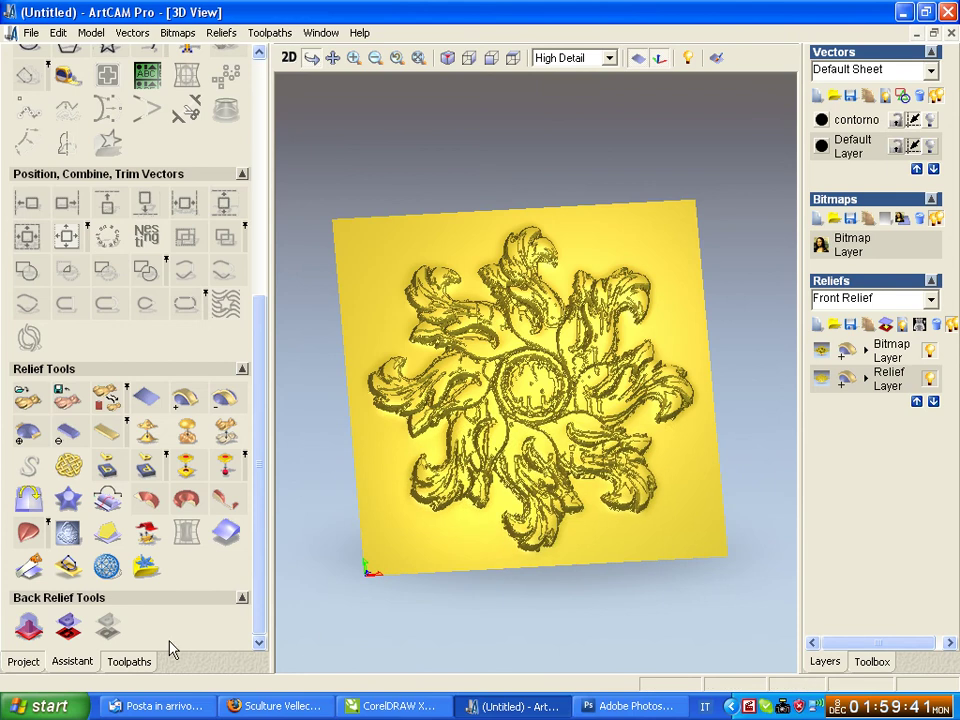
Step: Reopen Interactive Sculpting, then apply and finish another sculpting pass
click(64, 400)
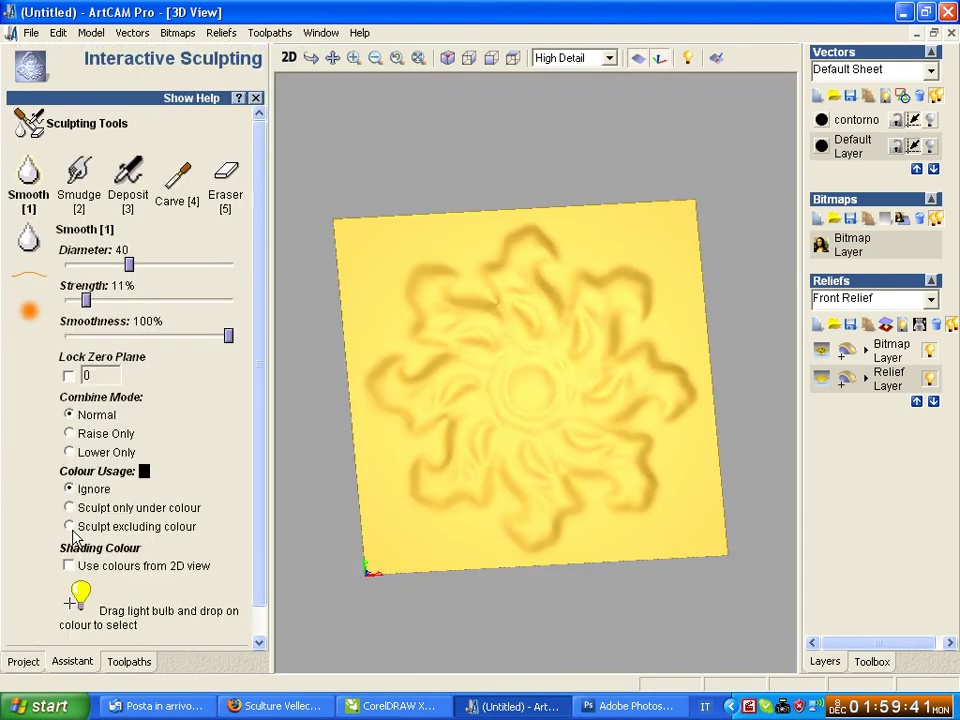
drag(263, 497, 250, 628)
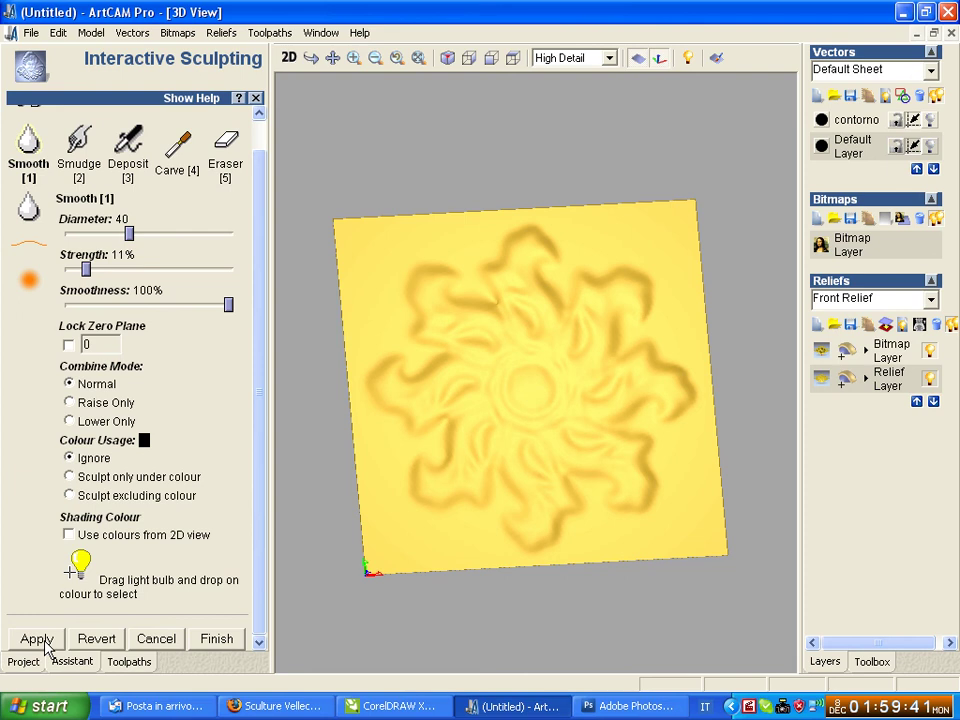
click(37, 639)
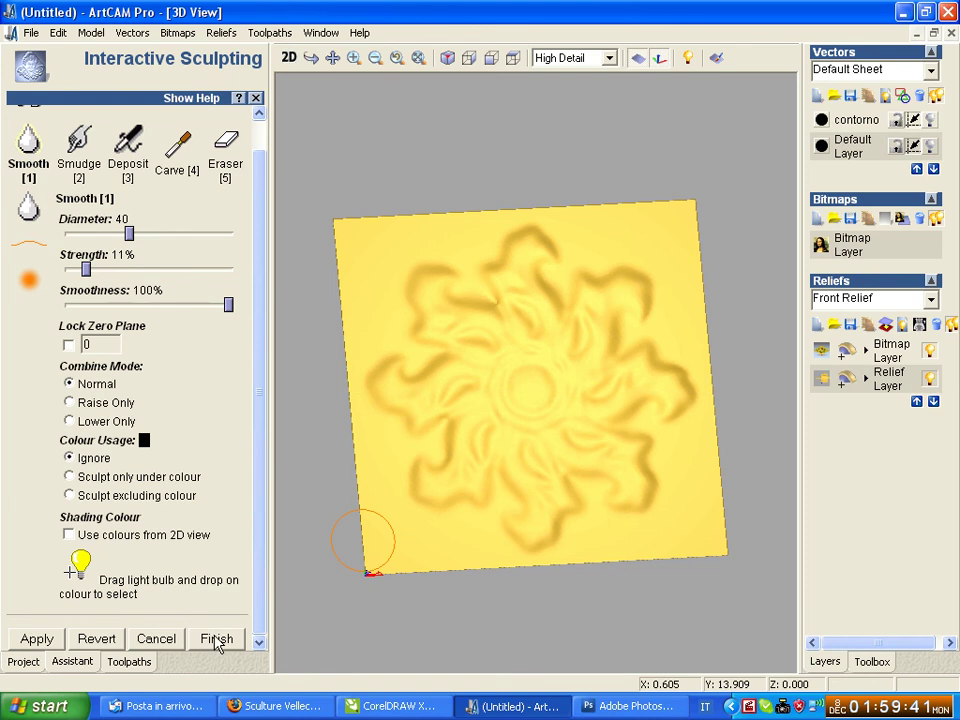
click(216, 641)
Step: Orbit the updated rosette and reopen Interactive Sculpting
mouse_move(529, 510)
mouse_down()
mouse_move(519, 343)
mouse_move(497, 579)
mouse_move(617, 463)
mouse_move(615, 506)
mouse_move(653, 485)
mouse_up()
drag(515, 489, 580, 456)
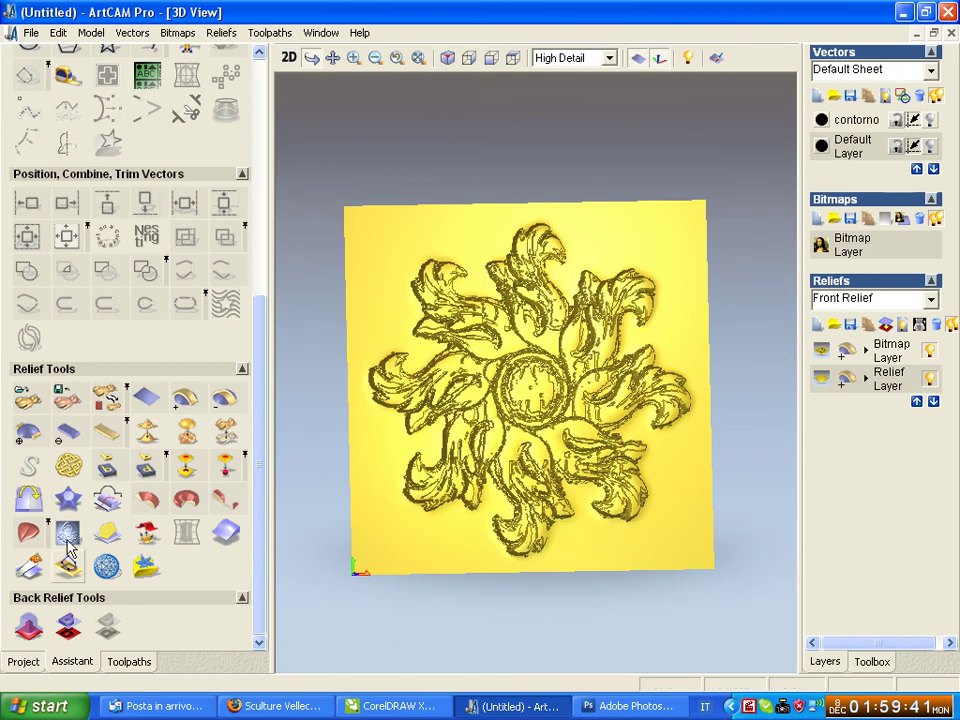
click(30, 398)
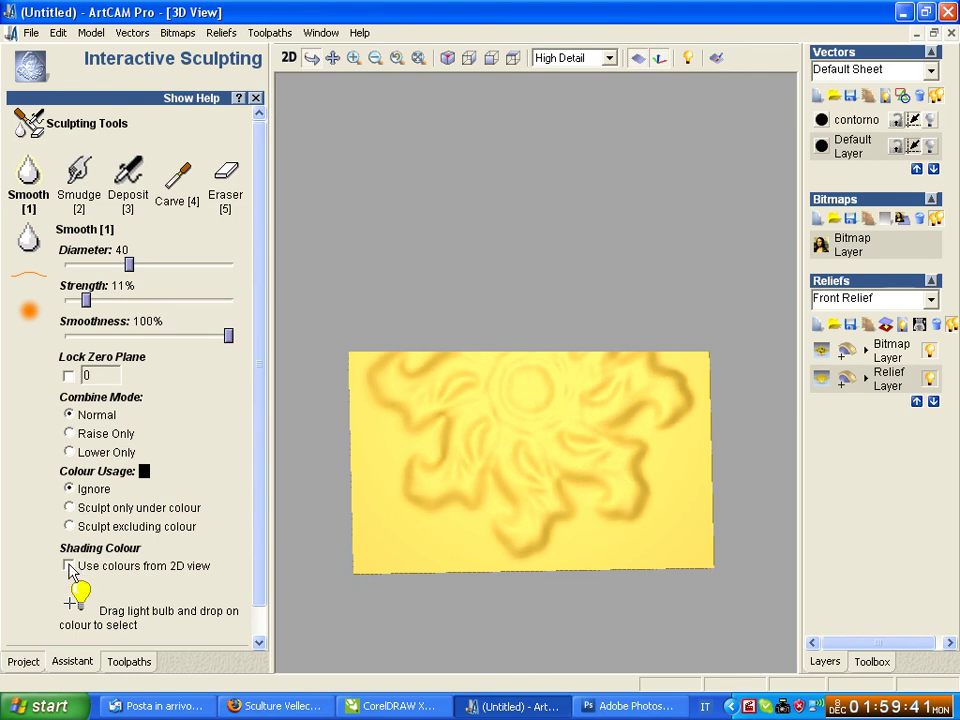
Step: Apply the sculpt with Use colours from 2D view and Lock Zero Plane on, then finish sculpting
click(68, 566)
click(68, 376)
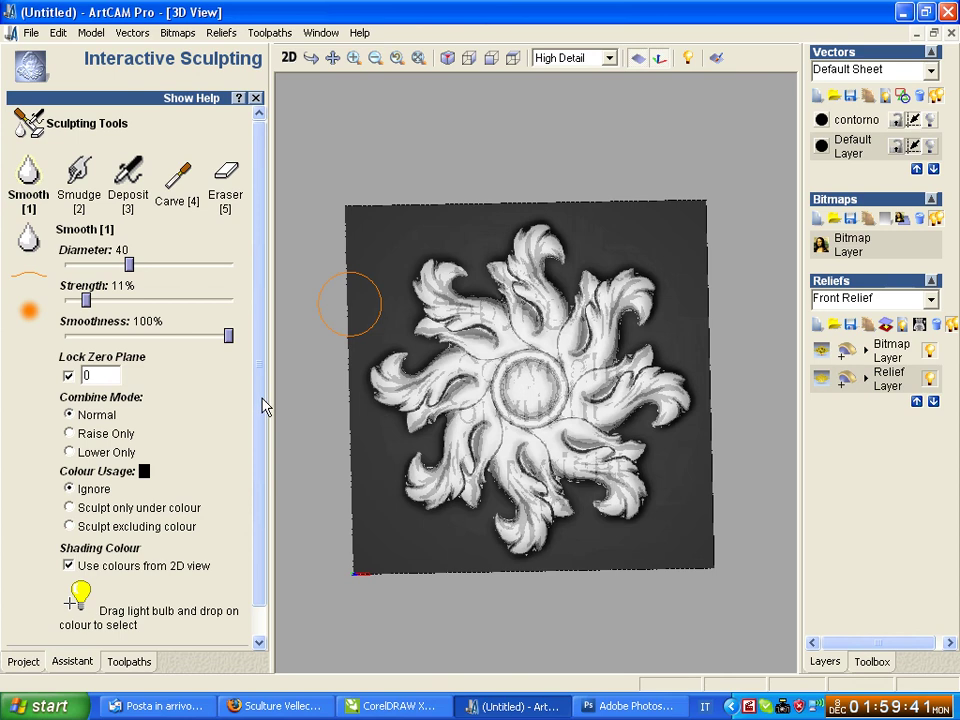
scroll(258, 403, down, 1)
click(36, 640)
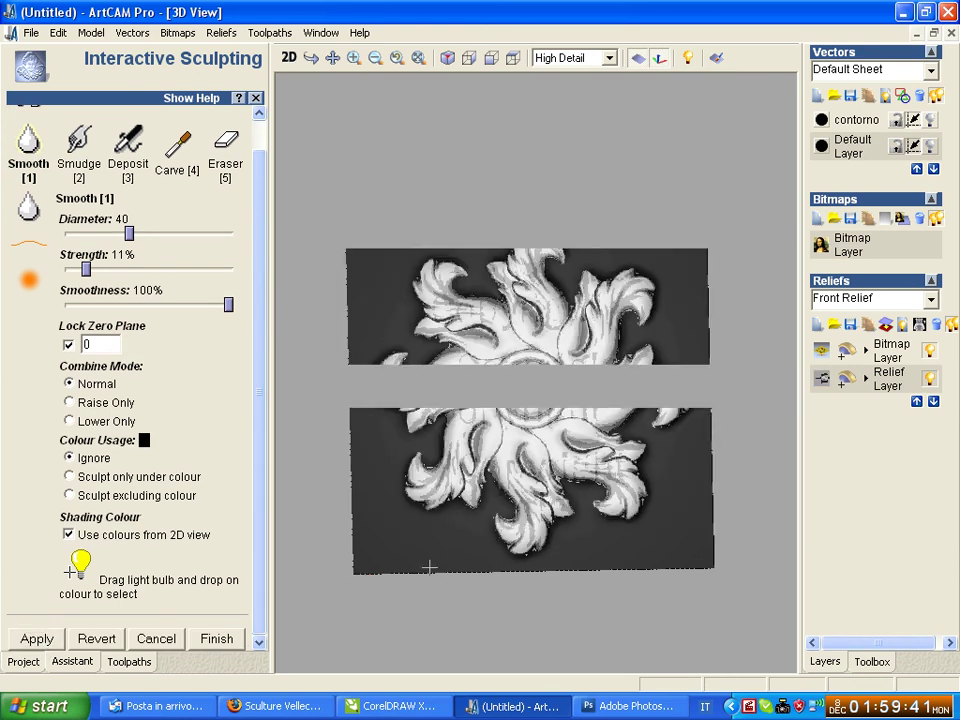
click(311, 58)
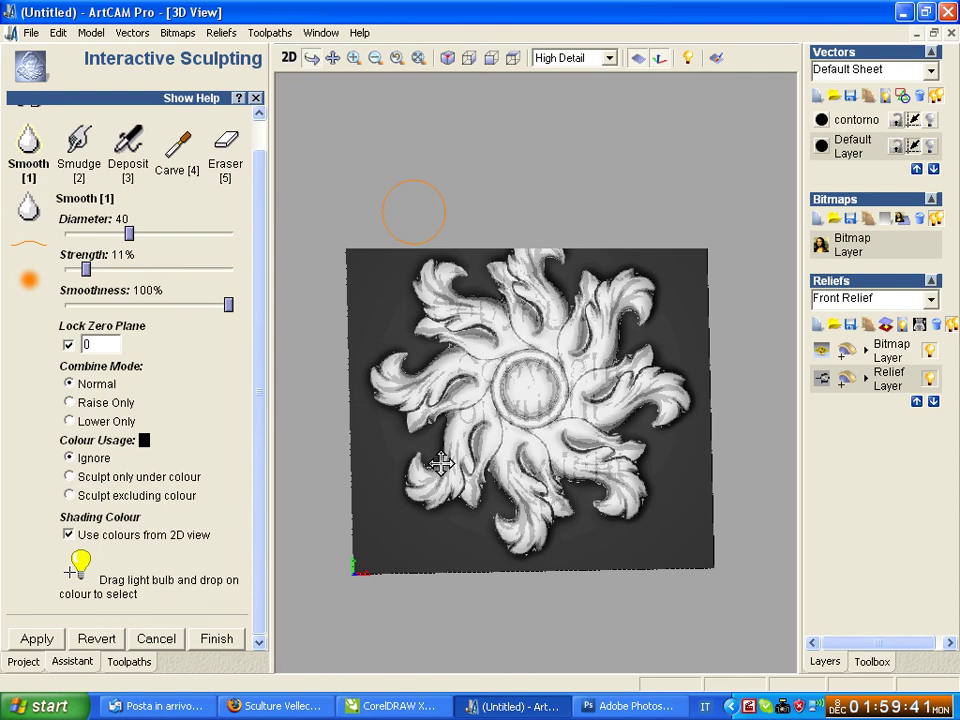
mouse_move(508, 531)
mouse_down()
mouse_move(542, 339)
mouse_move(567, 355)
mouse_up()
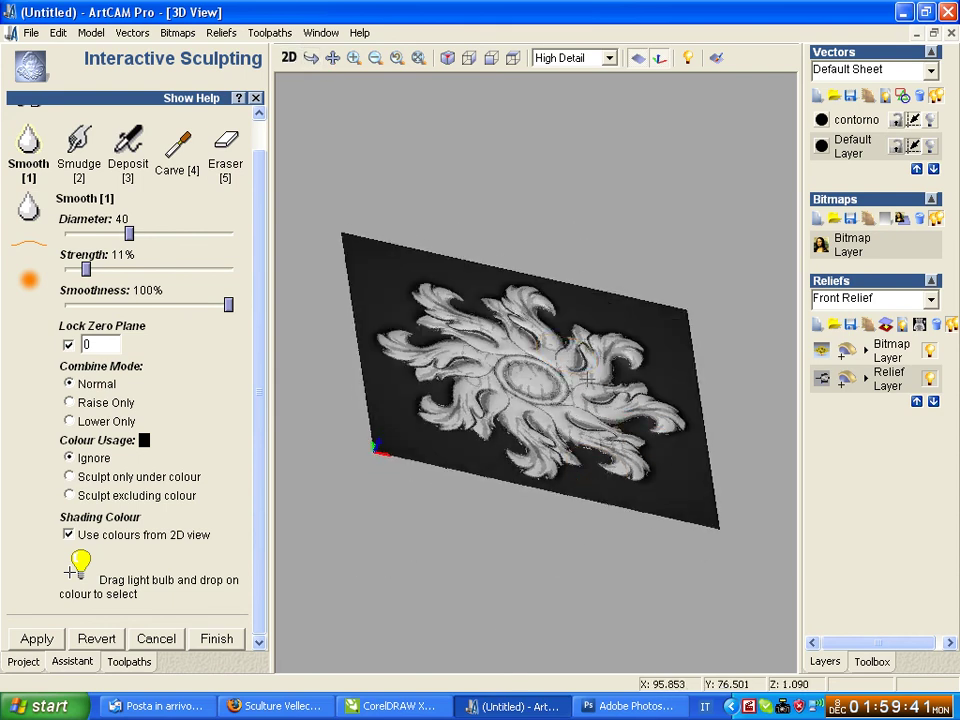
click(214, 640)
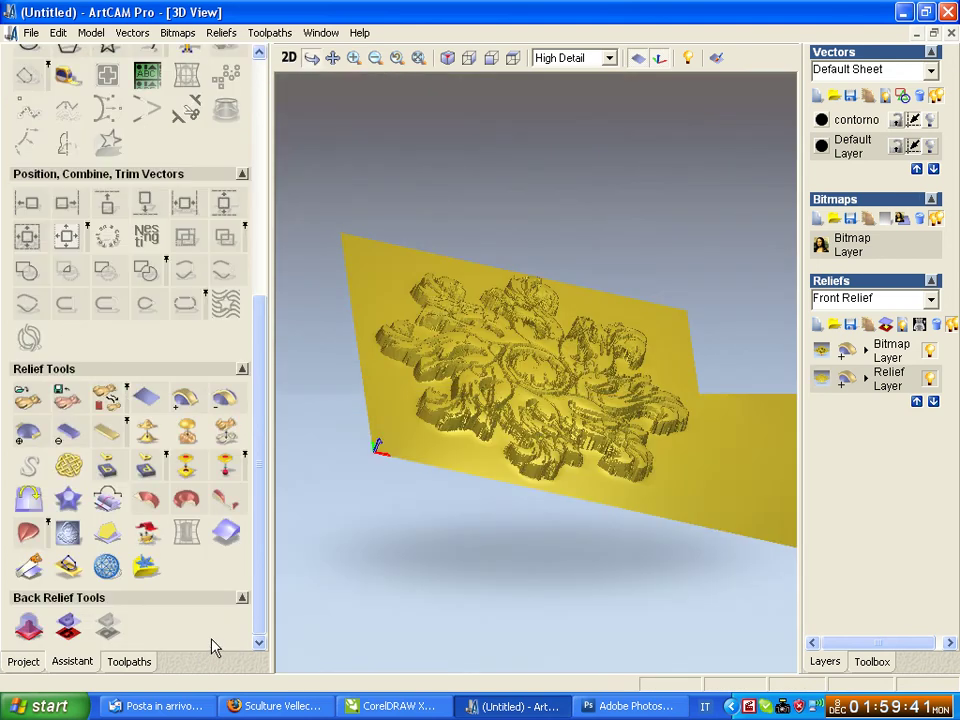
Step: Check the bitmap layer's Shape Editor settings from the 2D view, then close it in 3D
mouse_move(470, 489)
mouse_down()
mouse_move(499, 521)
mouse_move(493, 561)
mouse_move(546, 561)
mouse_move(514, 343)
mouse_move(521, 480)
mouse_move(591, 403)
mouse_move(596, 356)
mouse_up()
drag(512, 452, 514, 450)
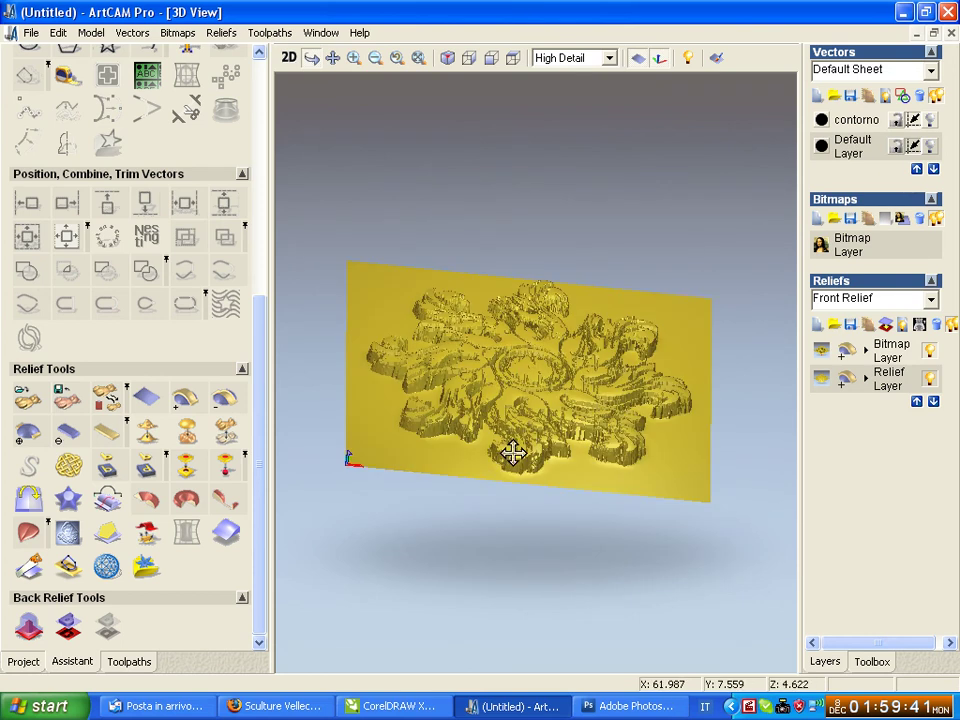
mouse_move(521, 381)
mouse_down()
mouse_move(514, 484)
mouse_move(535, 362)
mouse_move(531, 460)
mouse_move(581, 444)
mouse_move(525, 411)
mouse_up()
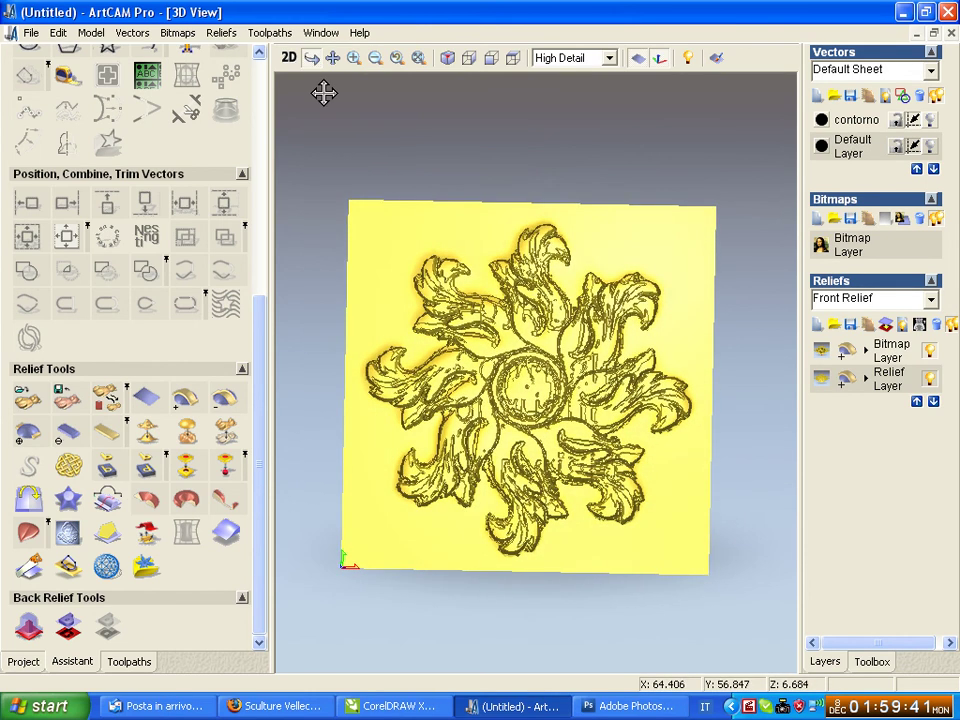
click(289, 57)
double_click(455, 278)
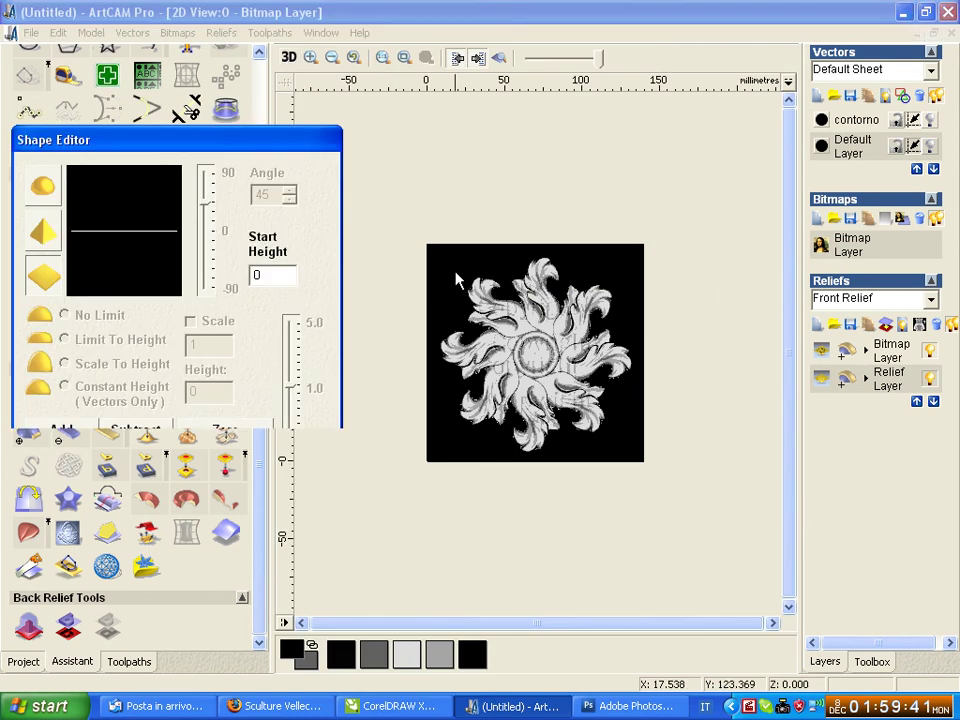
click(289, 57)
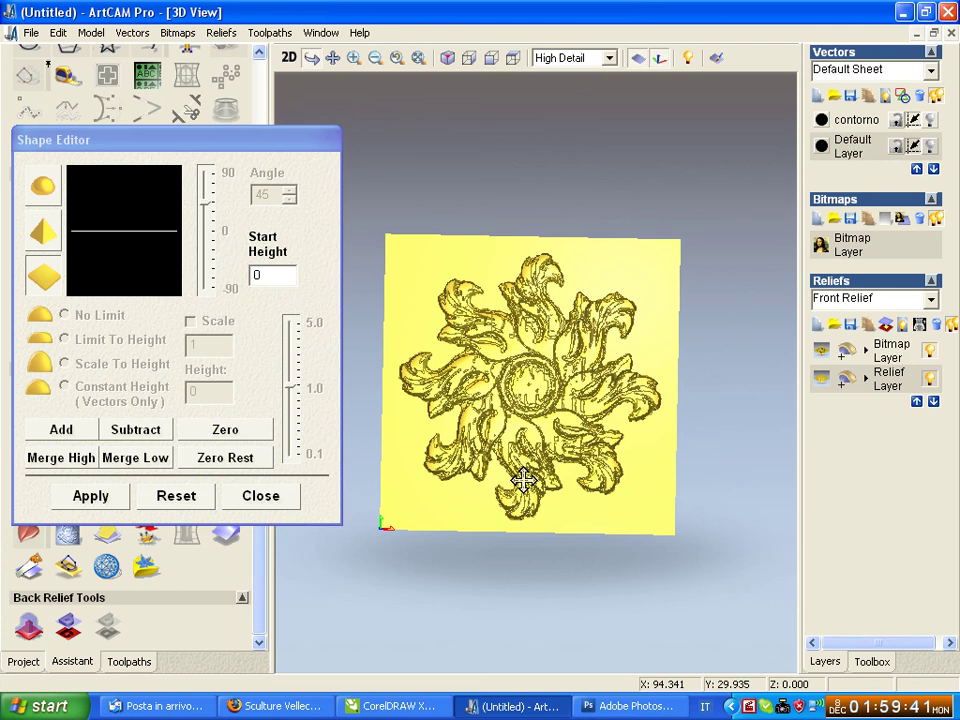
click(270, 502)
mouse_move(596, 508)
mouse_down()
mouse_move(536, 441)
mouse_move(581, 405)
mouse_move(561, 566)
mouse_move(540, 495)
mouse_move(557, 557)
mouse_up()
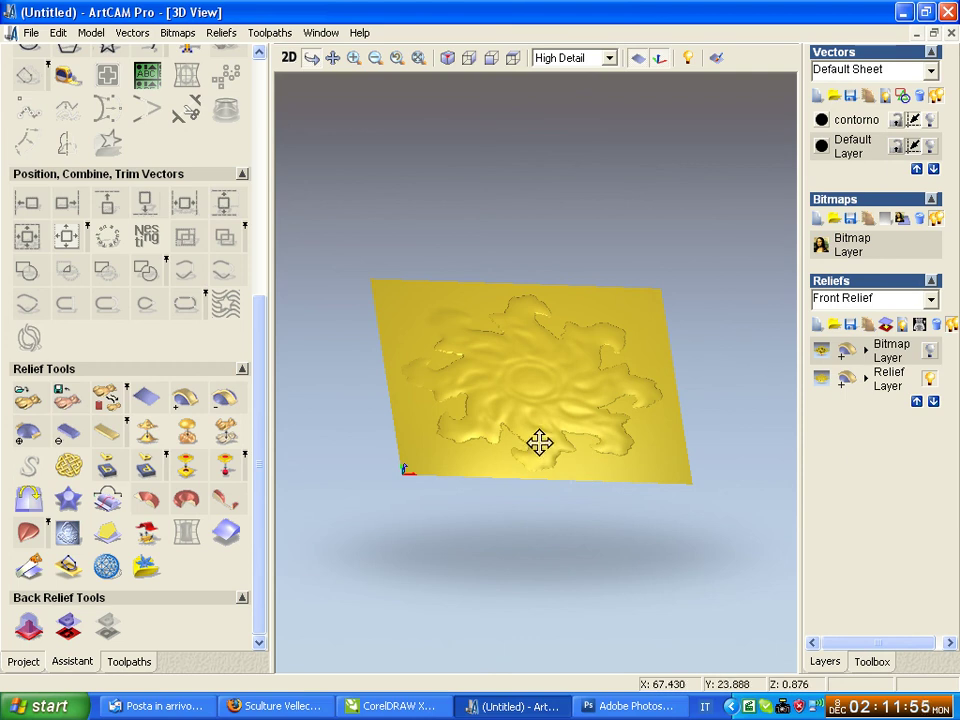
Step: Make the Bitmap Layer active and show its detailed carved ornament in 3D
drag(538, 444, 523, 540)
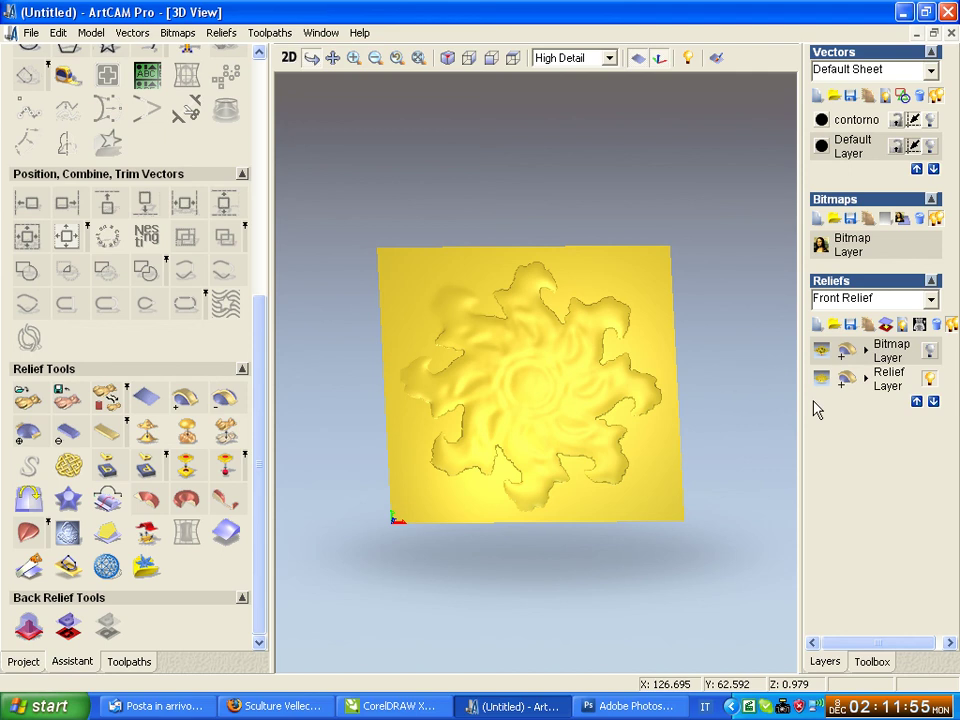
click(884, 381)
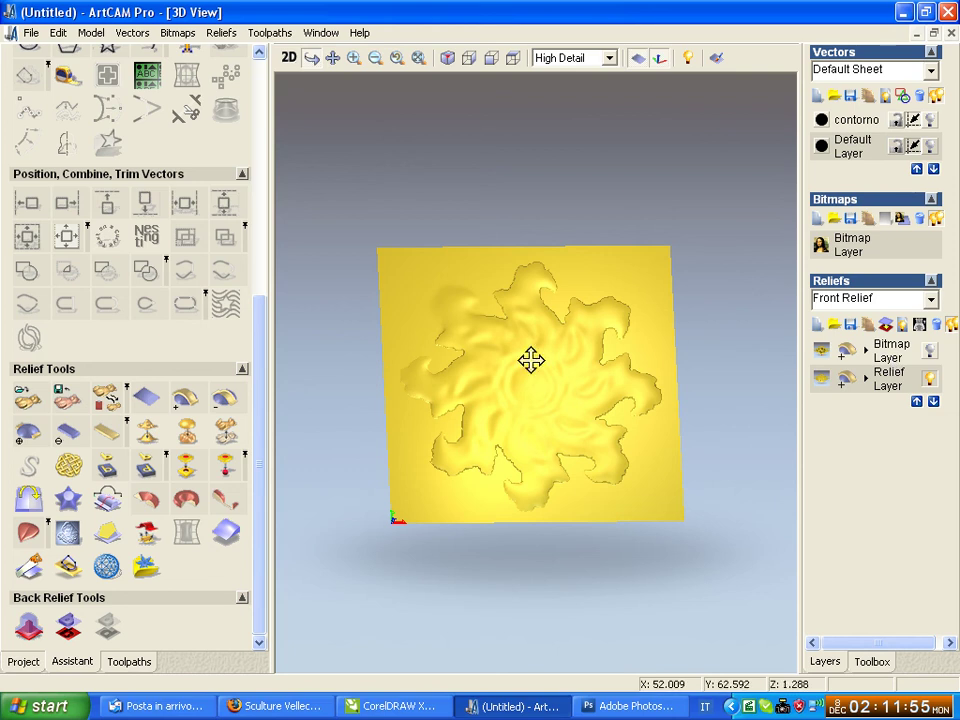
click(888, 358)
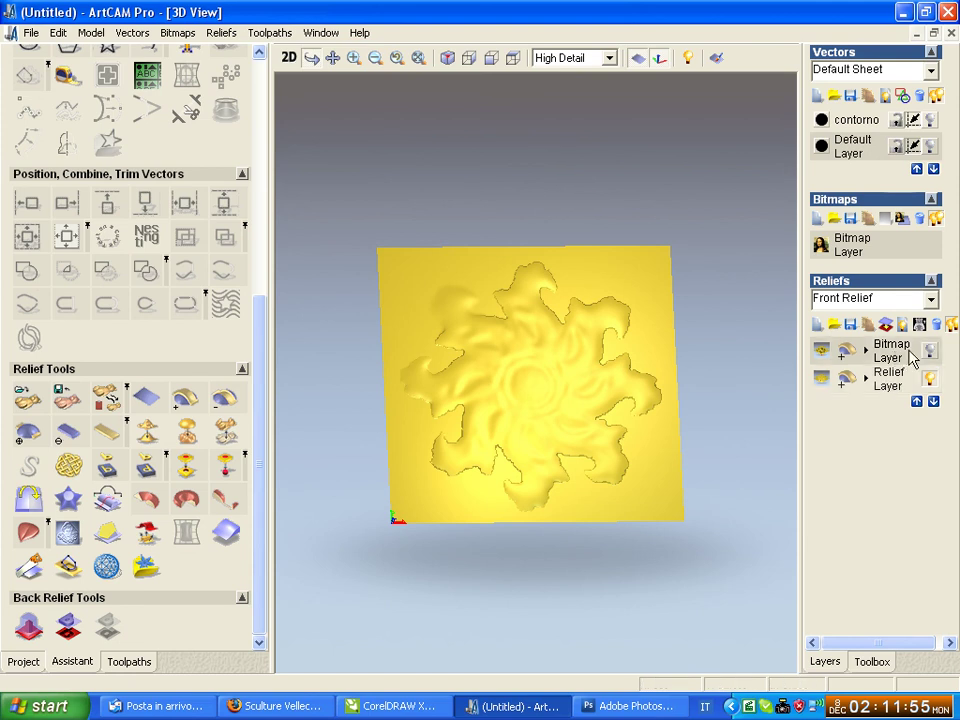
click(930, 379)
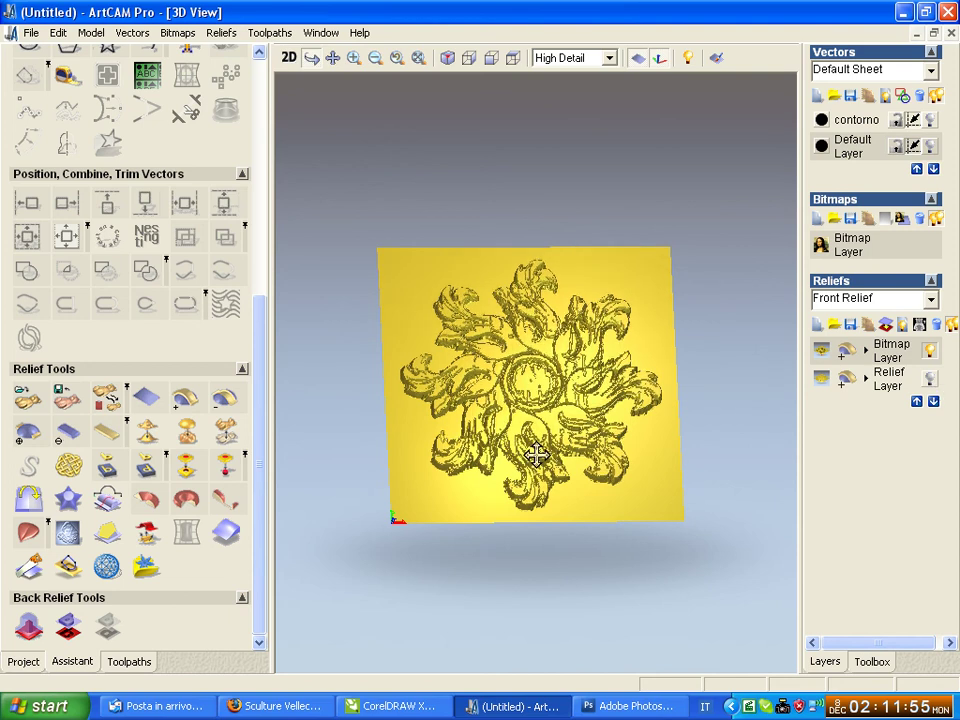
mouse_move(537, 455)
mouse_down()
mouse_move(581, 349)
mouse_move(549, 394)
mouse_move(409, 437)
mouse_move(535, 437)
mouse_move(613, 486)
mouse_up()
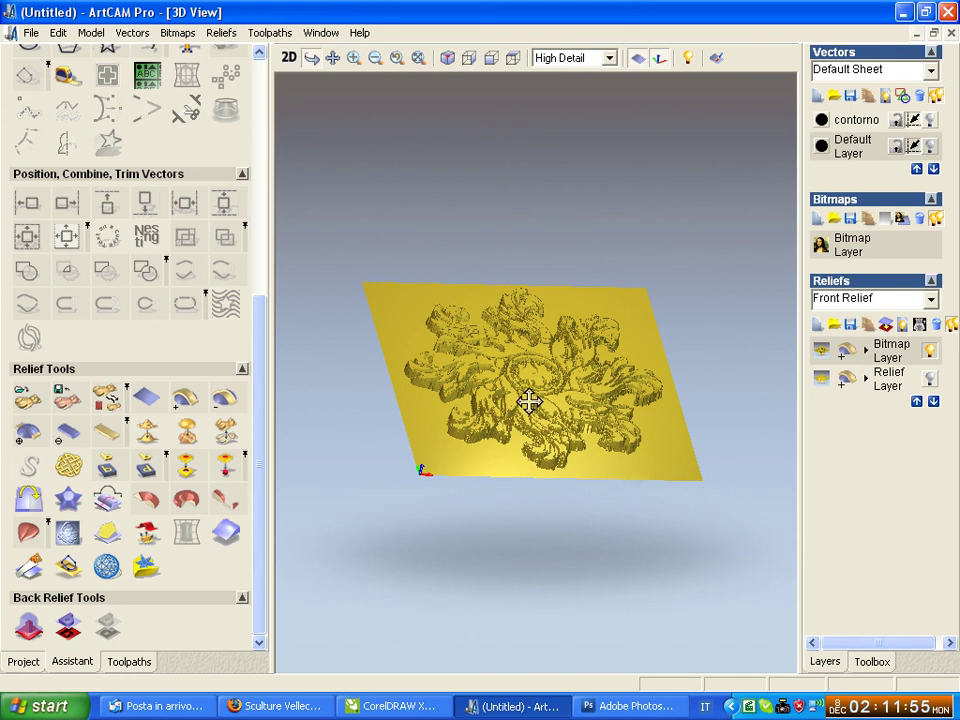
Step: Turn the Relief Layer back on, hide the Bitmap Layer, then show the bitmap in 2D
click(888, 380)
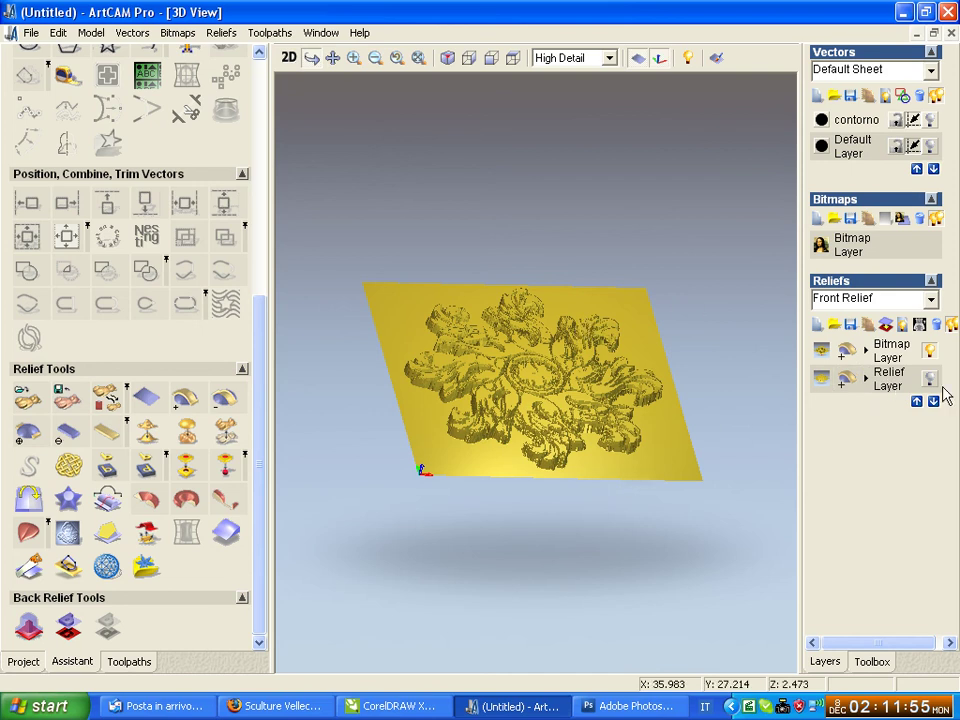
click(929, 379)
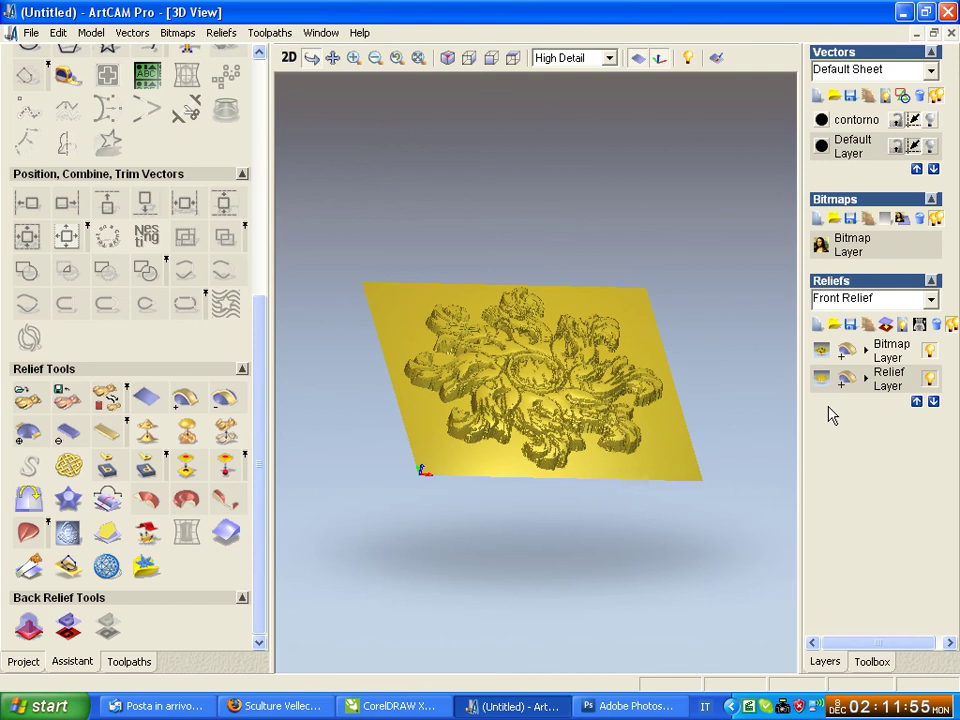
click(929, 351)
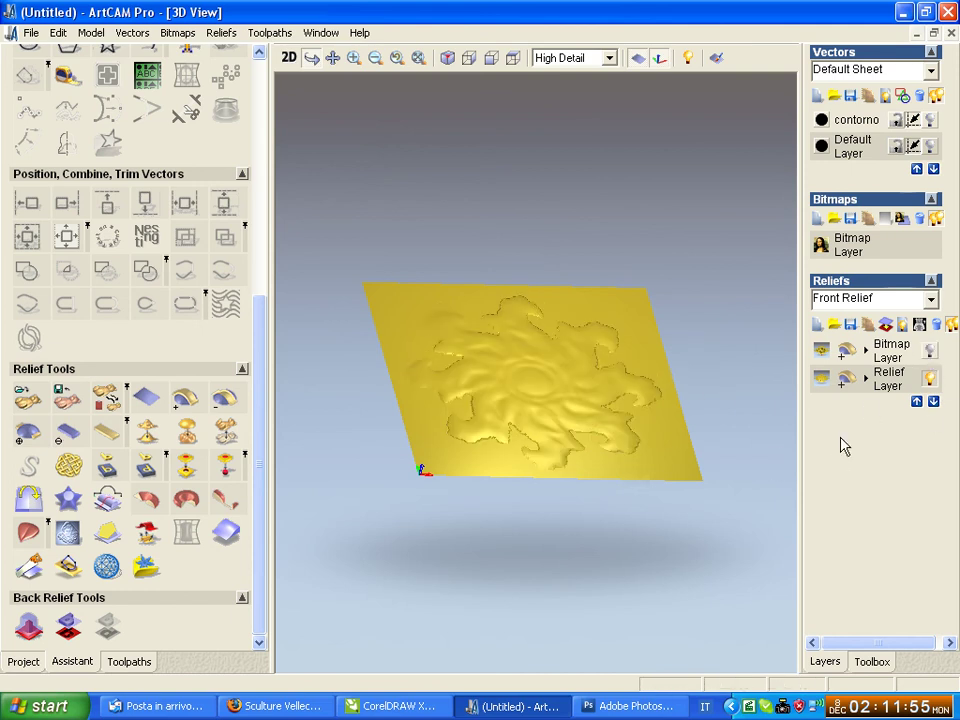
drag(585, 390, 582, 430)
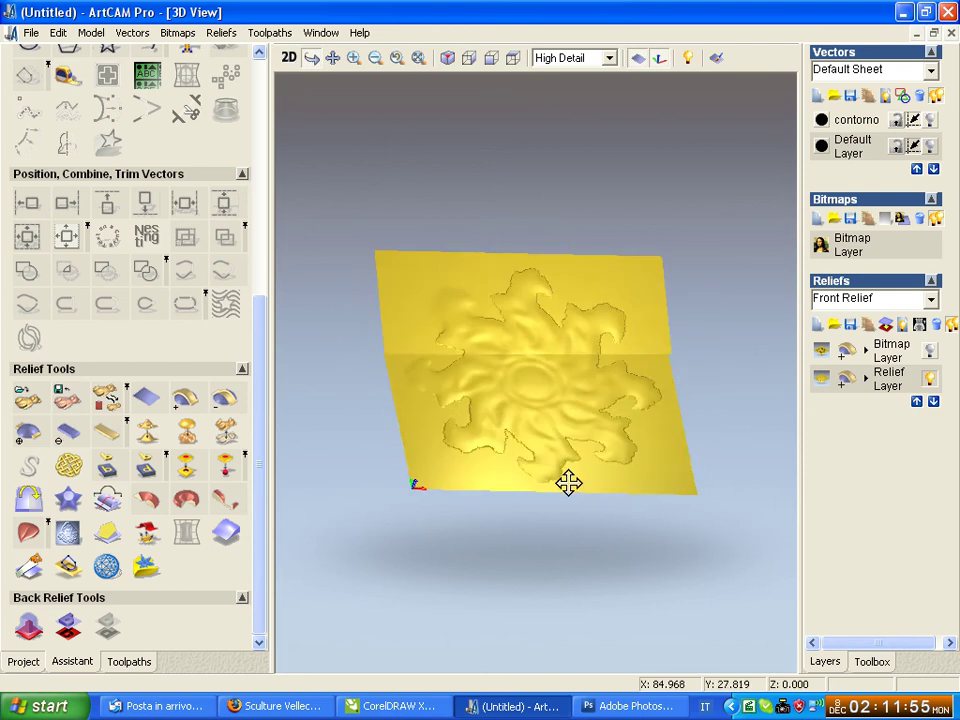
scroll(582, 430, up, 5)
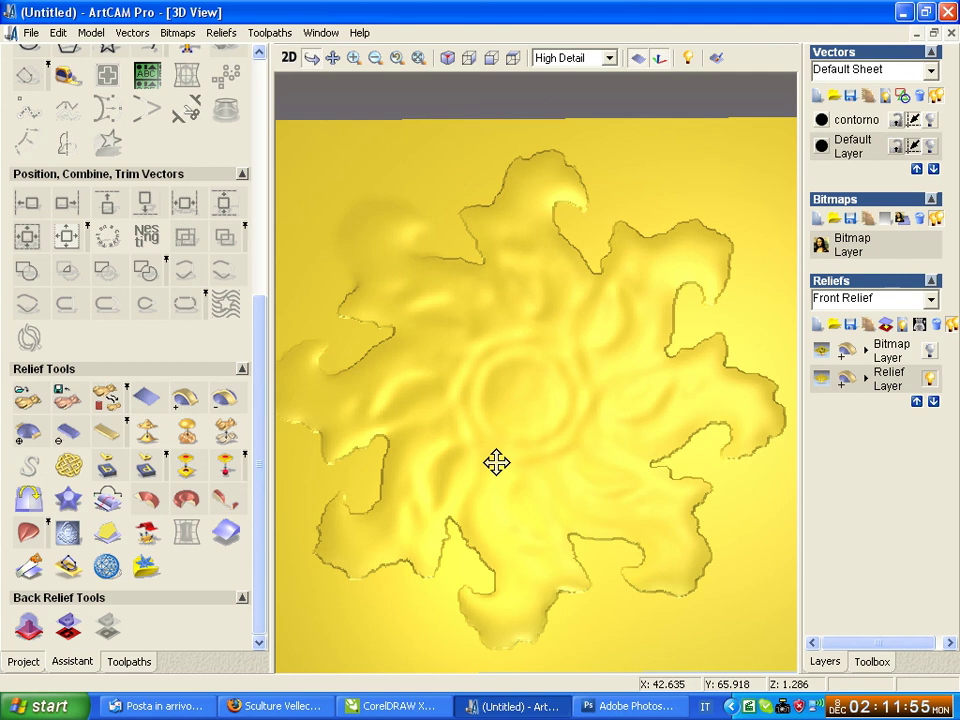
click(290, 57)
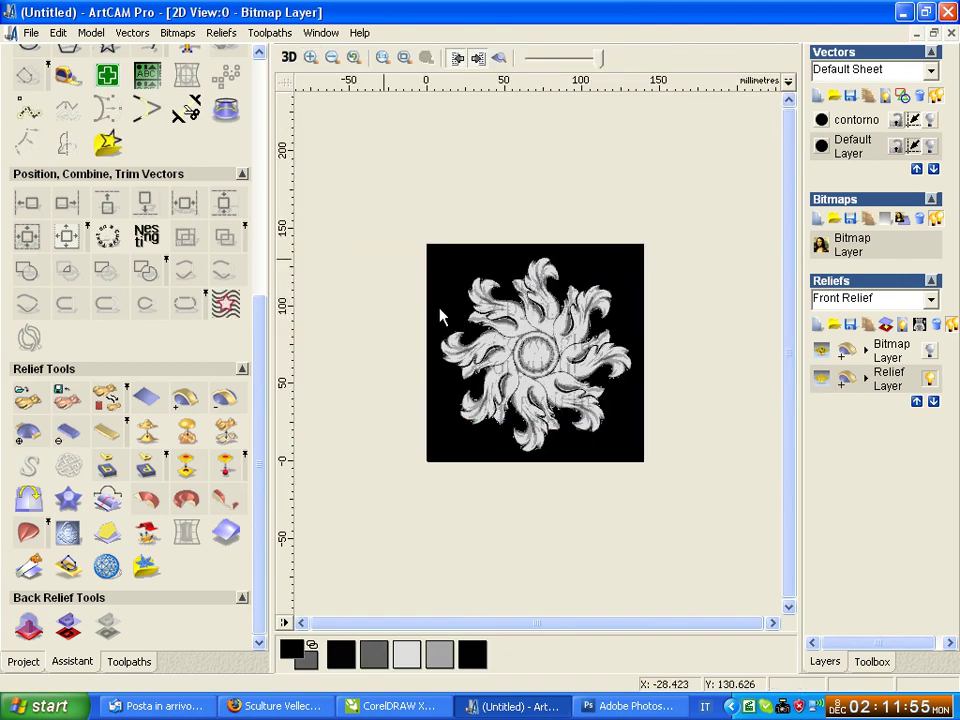
Step: Open the grey-scale image's Shape Editor, return to the 3D view, and close it
double_click(346, 204)
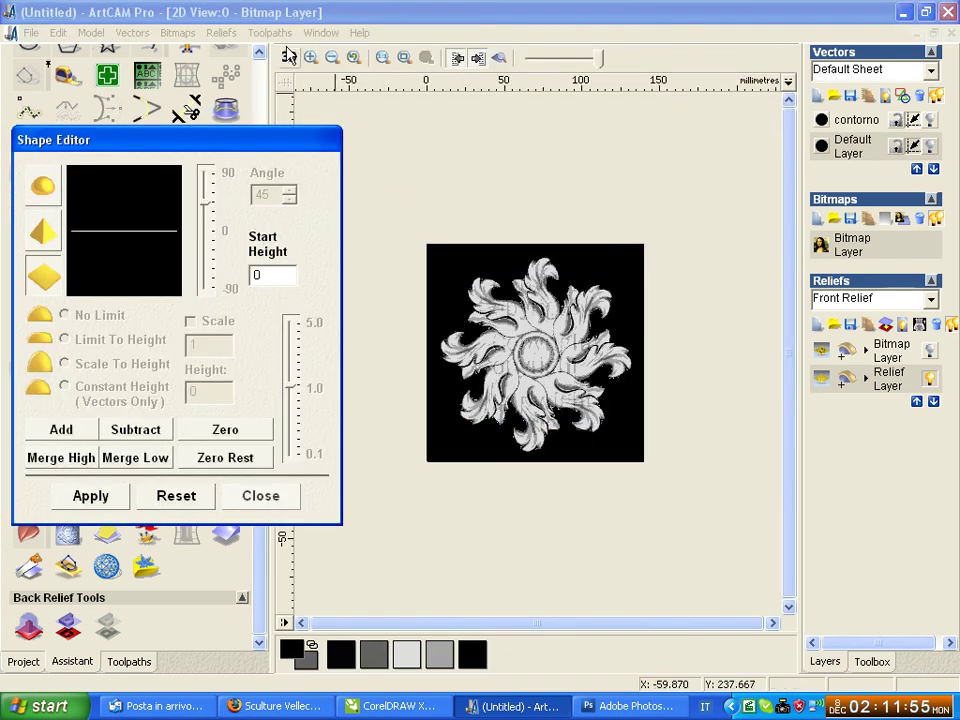
click(289, 57)
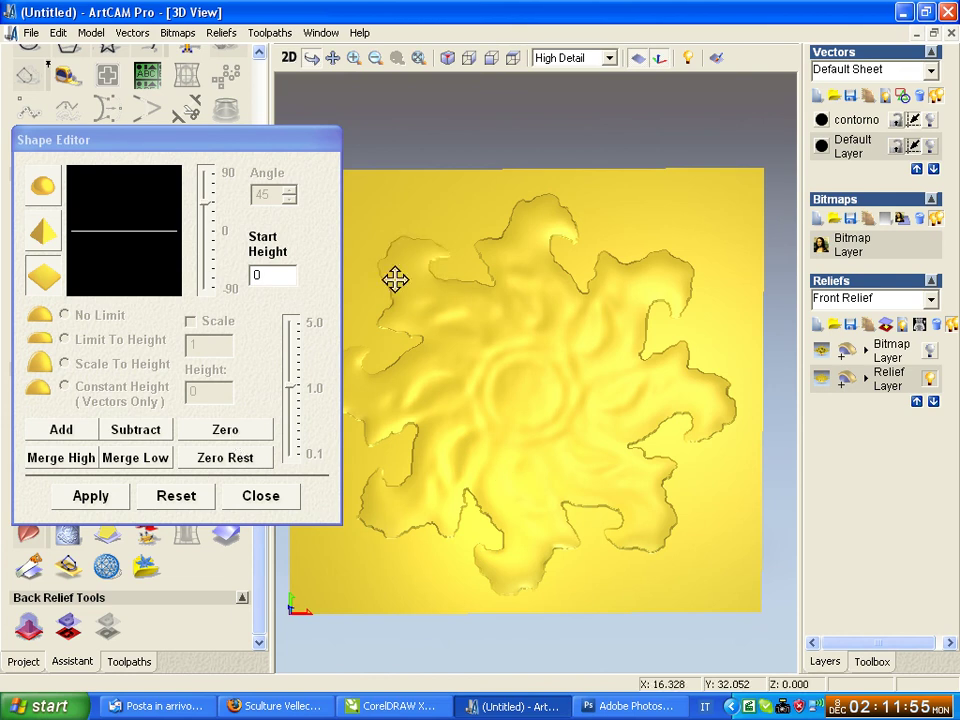
click(260, 496)
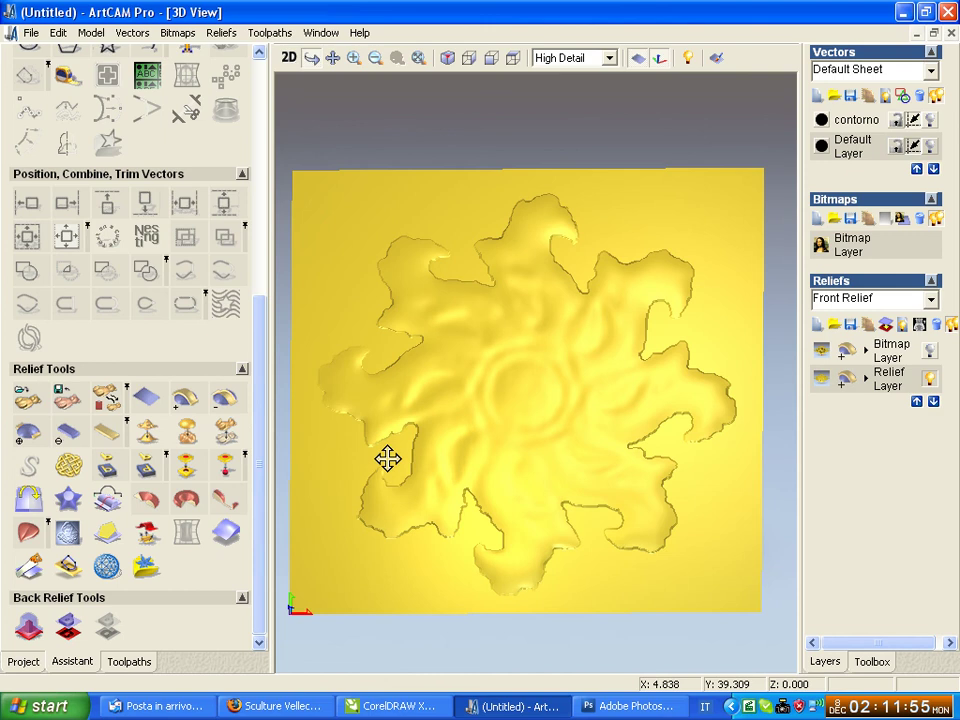
Step: Orbit the smooth rosette relief at an angle, nearly edge-on, then back to its surface
drag(424, 462, 394, 399)
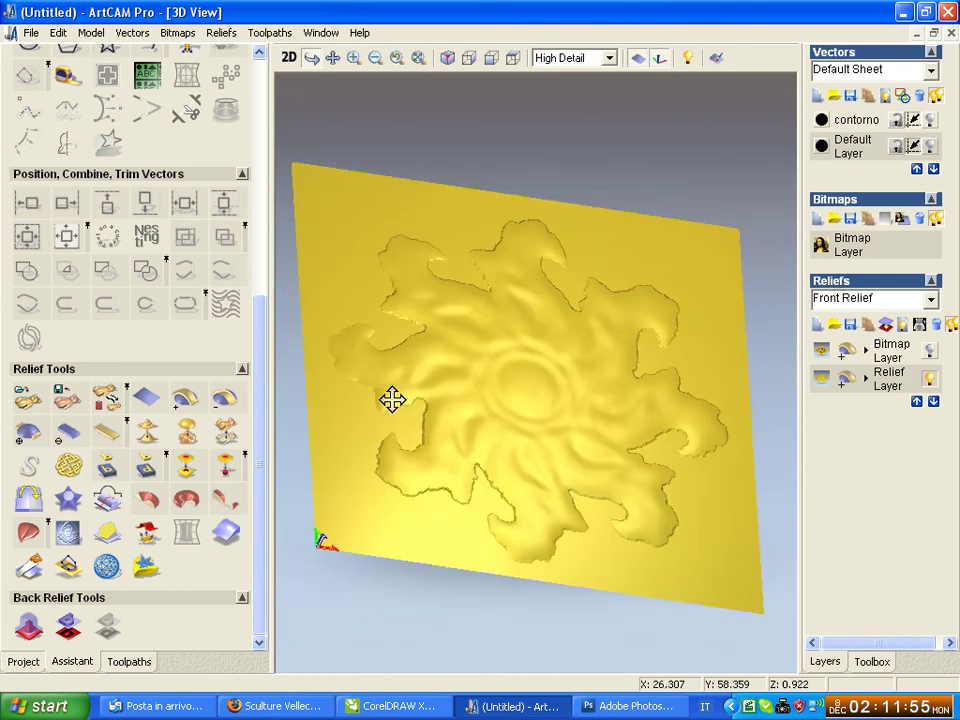
drag(479, 500, 508, 444)
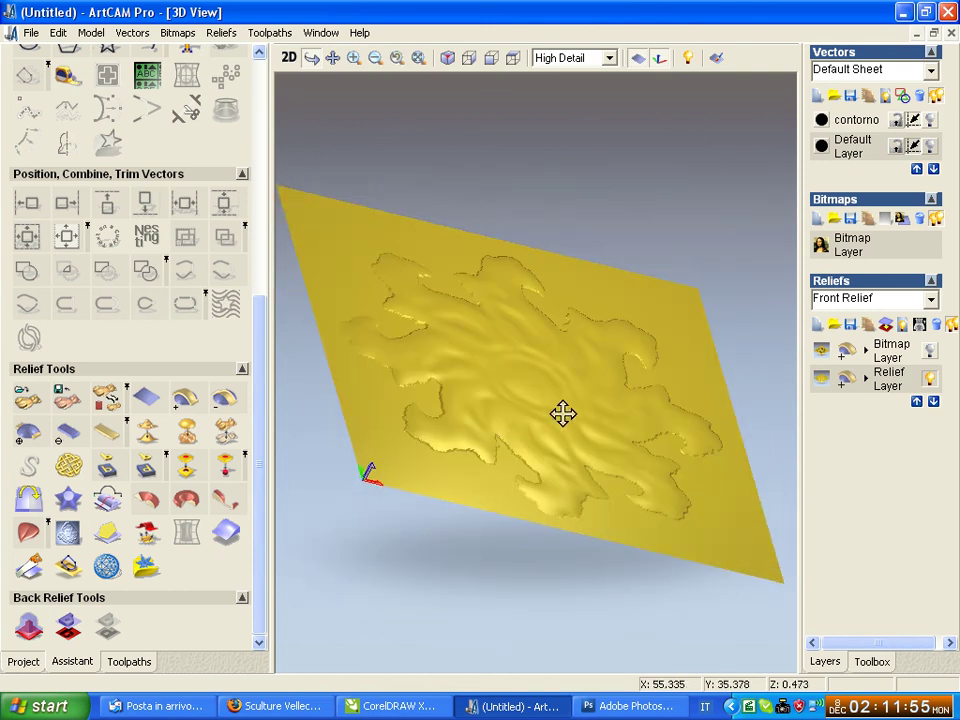
mouse_move(514, 381)
mouse_down()
mouse_move(604, 424)
mouse_move(591, 347)
mouse_move(576, 345)
mouse_move(572, 405)
mouse_move(536, 343)
mouse_move(484, 373)
mouse_move(617, 392)
mouse_move(574, 379)
mouse_move(588, 371)
mouse_move(564, 379)
mouse_up()
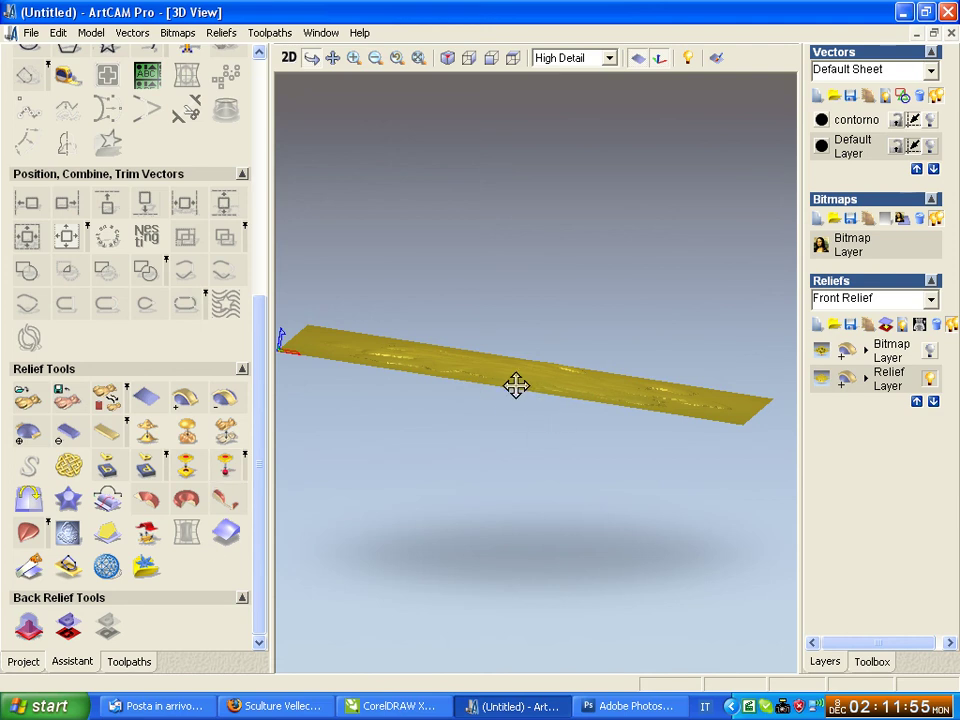
mouse_move(516, 387)
mouse_down()
mouse_move(527, 433)
mouse_move(557, 441)
mouse_up()
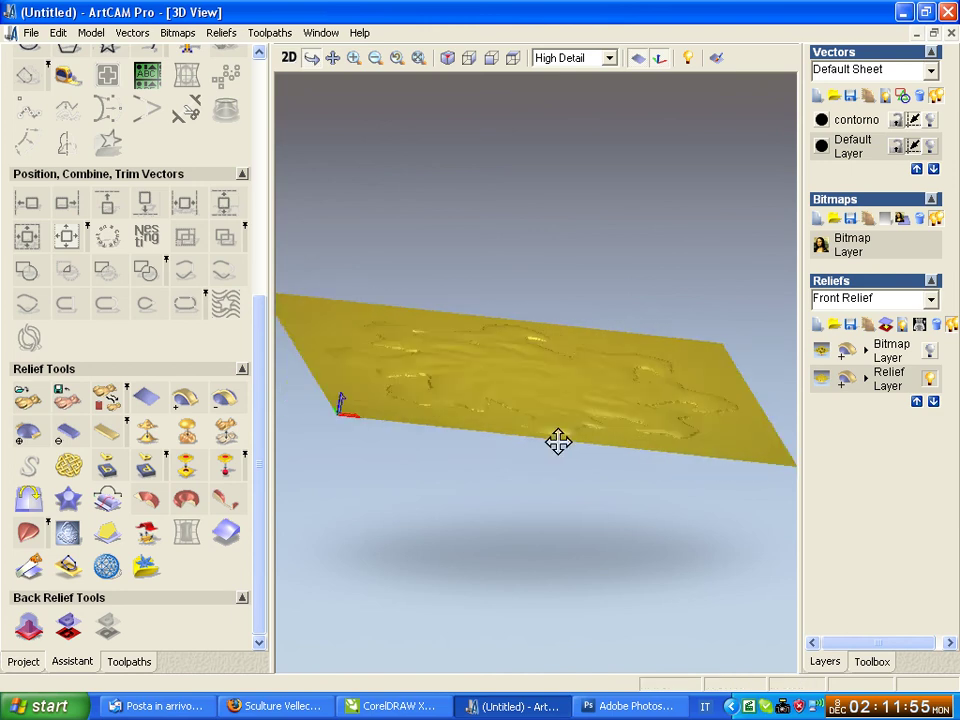
Step: Show the Bitmap Layer and hide the Relief Layer, then turn the Relief Layer back on
click(932, 352)
click(931, 381)
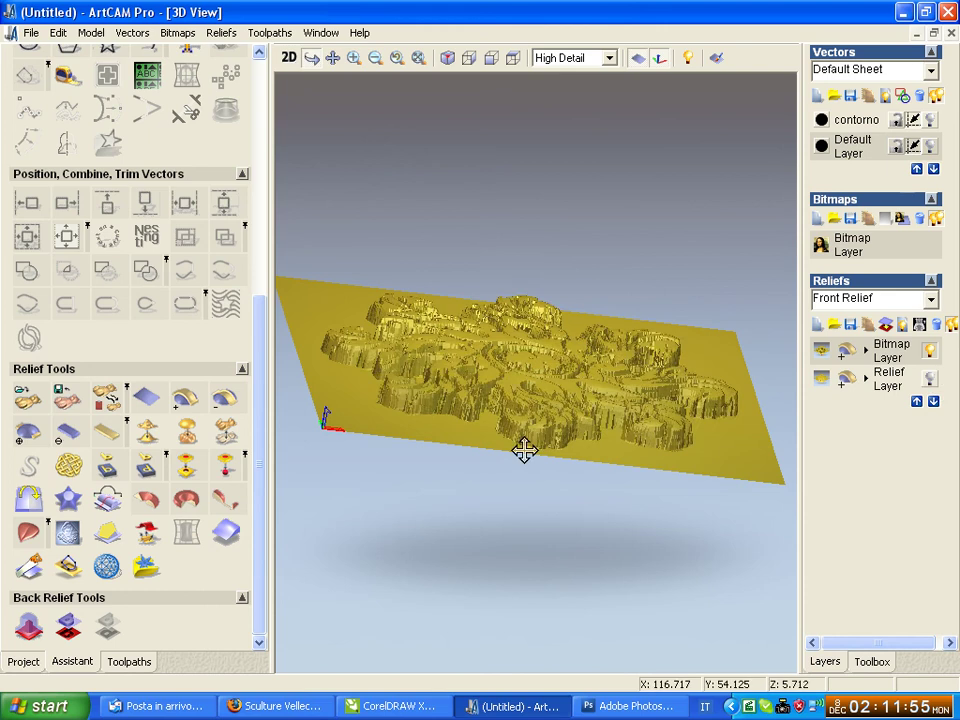
mouse_move(613, 428)
mouse_down()
mouse_move(596, 510)
mouse_move(617, 369)
mouse_move(600, 405)
mouse_move(499, 428)
mouse_up()
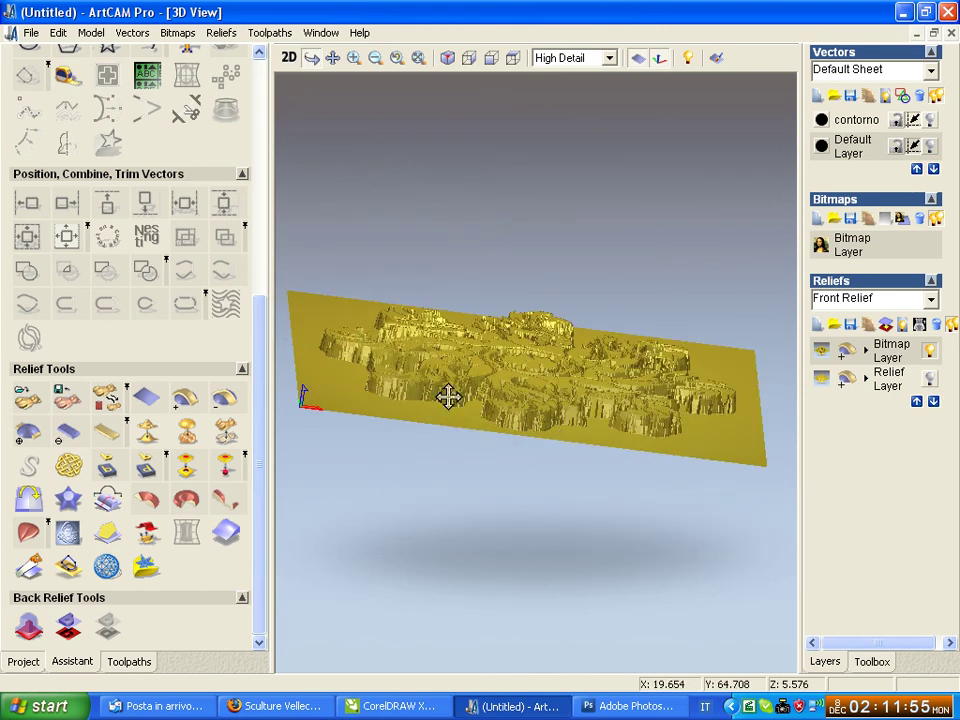
click(876, 389)
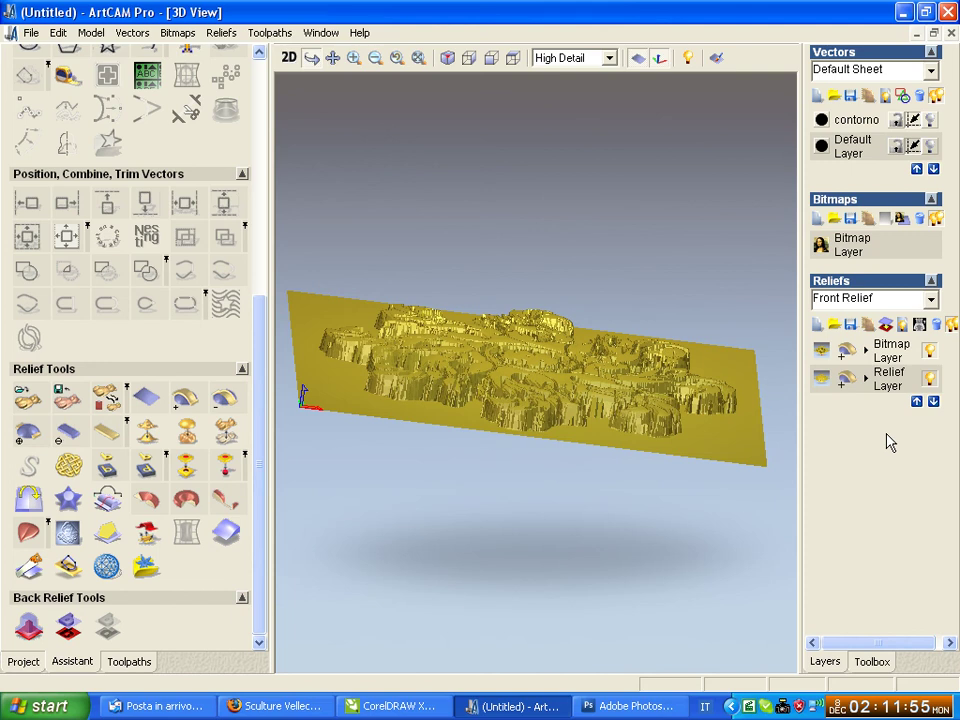
drag(636, 409, 583, 471)
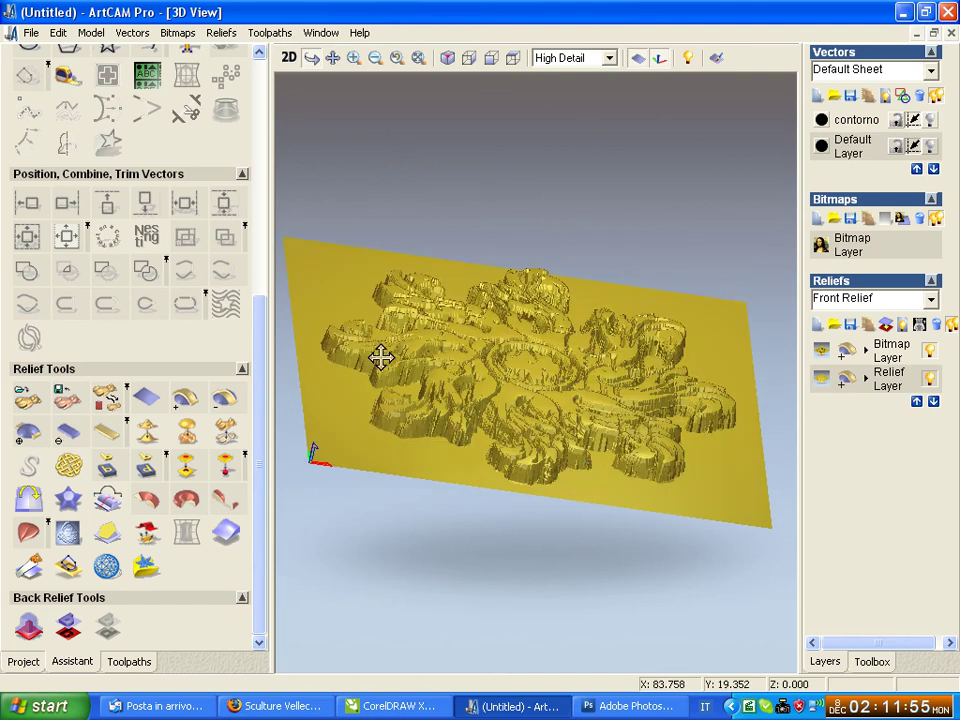
drag(379, 356, 358, 388)
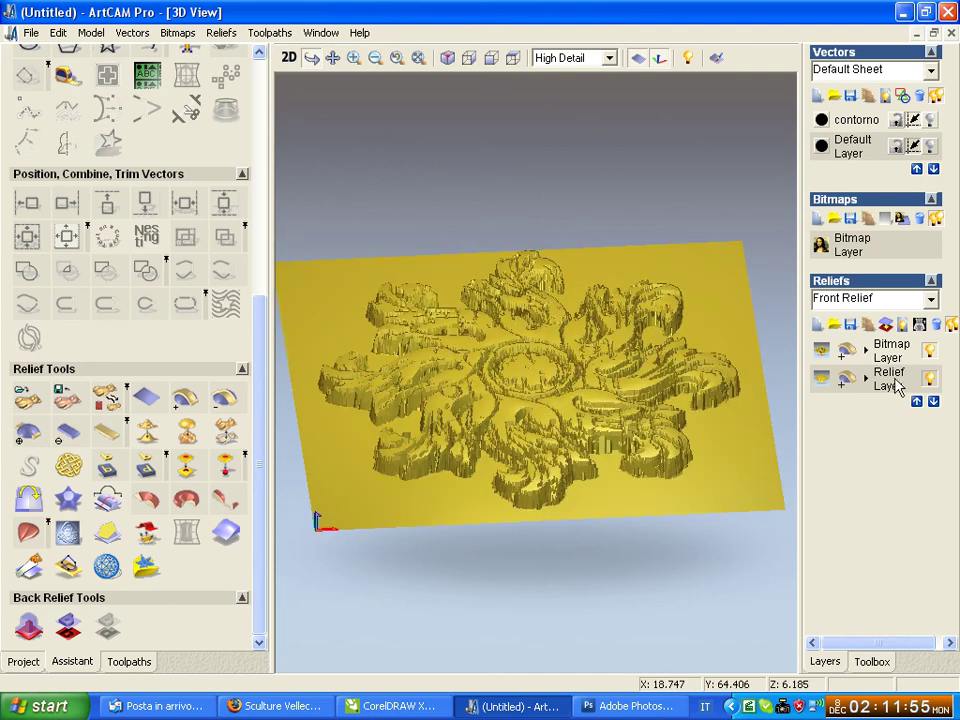
drag(718, 339, 752, 349)
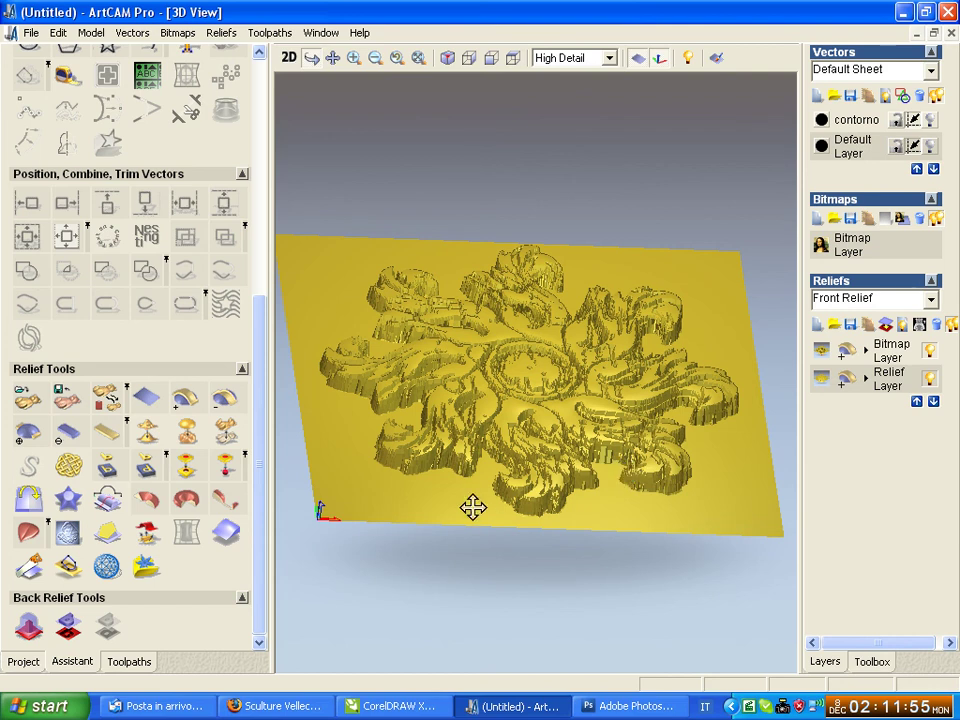
Step: Orbit the combined relief, then hide the smooth Relief Layer again to leave the terraced carving
drag(471, 506, 465, 574)
drag(748, 531, 748, 520)
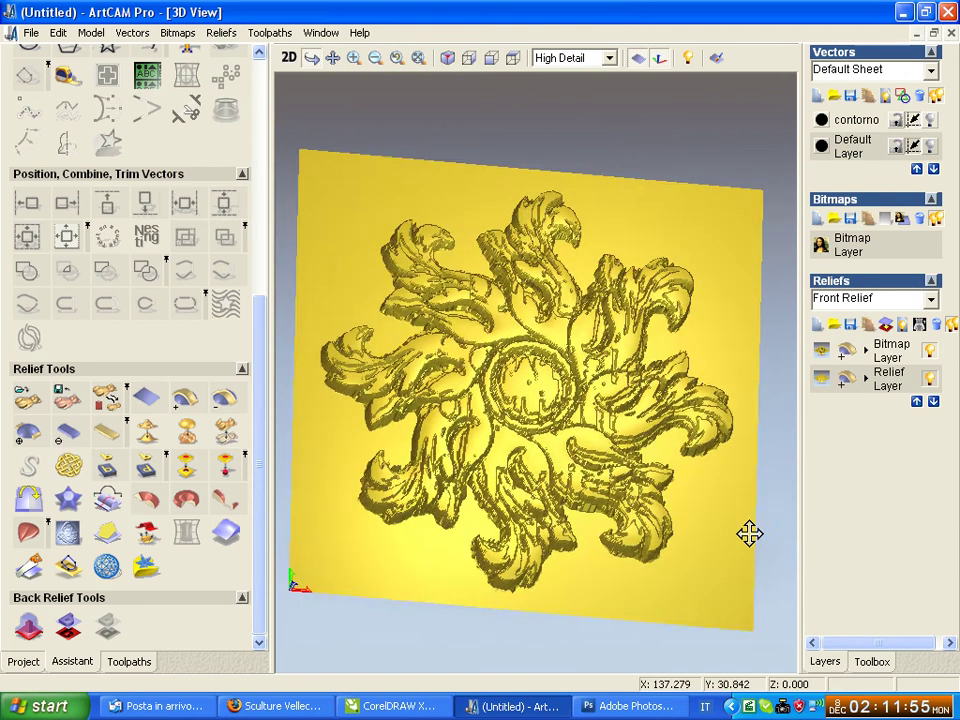
drag(748, 411, 652, 417)
mouse_move(339, 499)
mouse_down()
mouse_move(420, 384)
mouse_move(354, 405)
mouse_move(354, 430)
mouse_move(336, 439)
mouse_move(407, 424)
mouse_up()
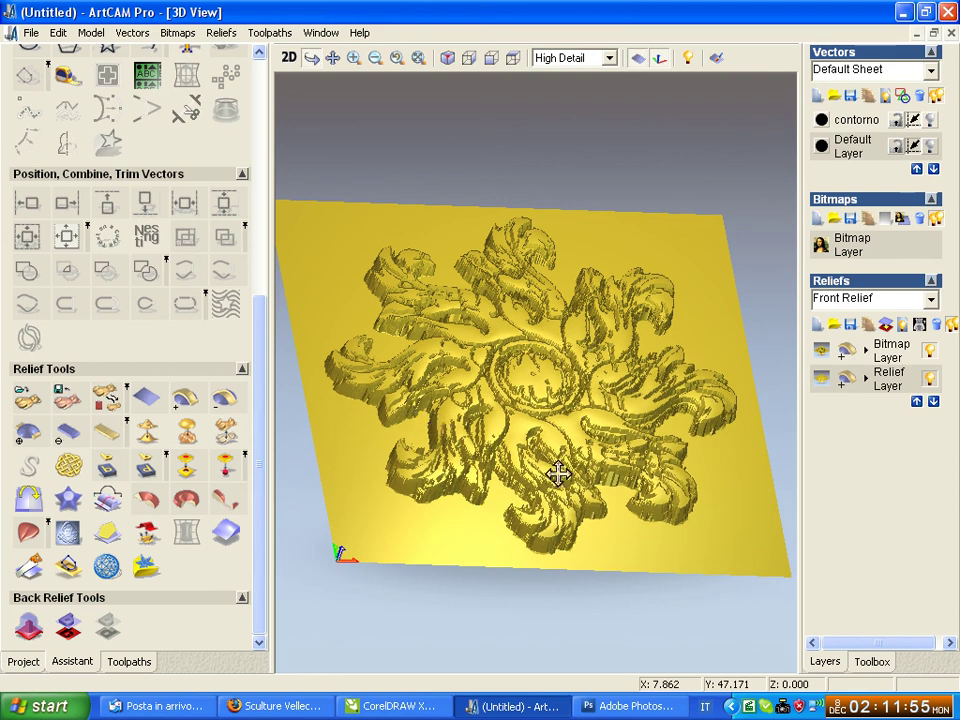
drag(598, 512, 594, 538)
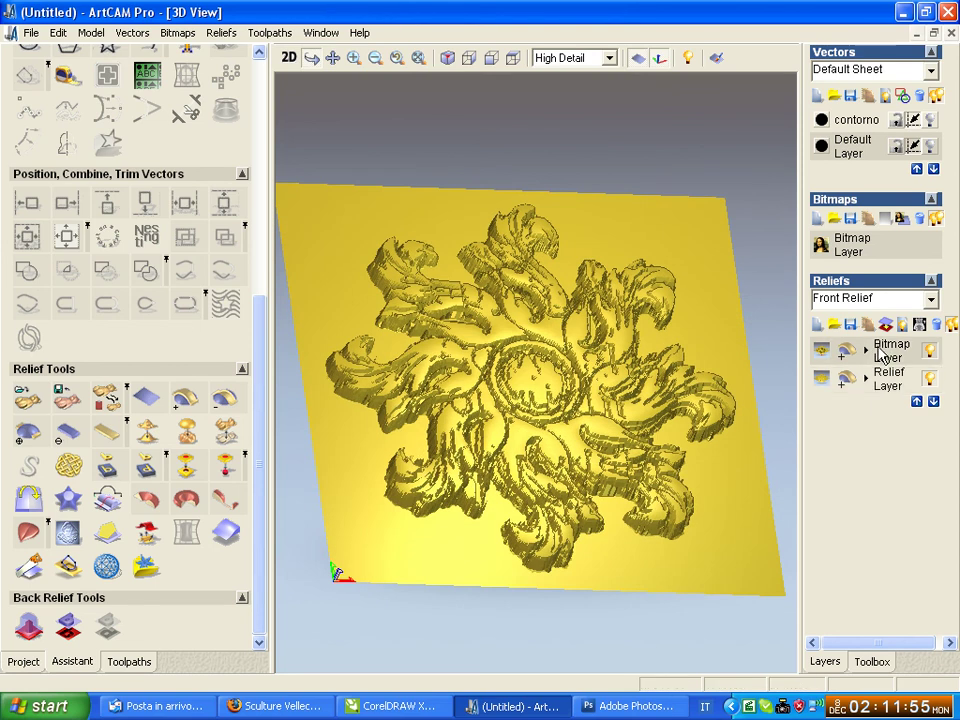
click(930, 380)
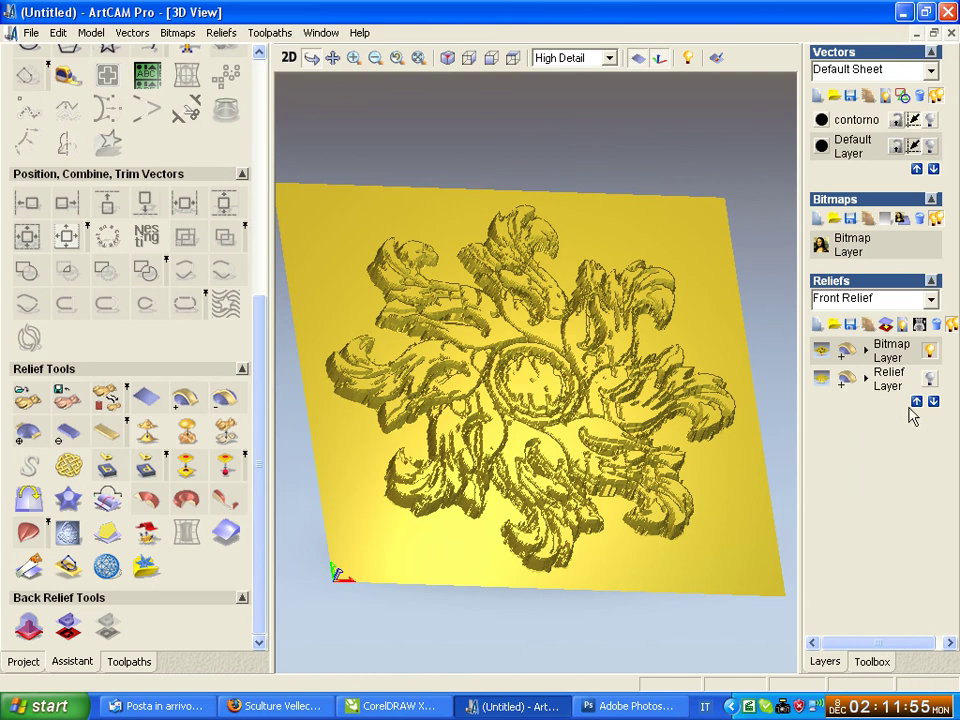
mouse_move(564, 489)
mouse_down()
mouse_move(542, 394)
mouse_move(564, 432)
mouse_up()
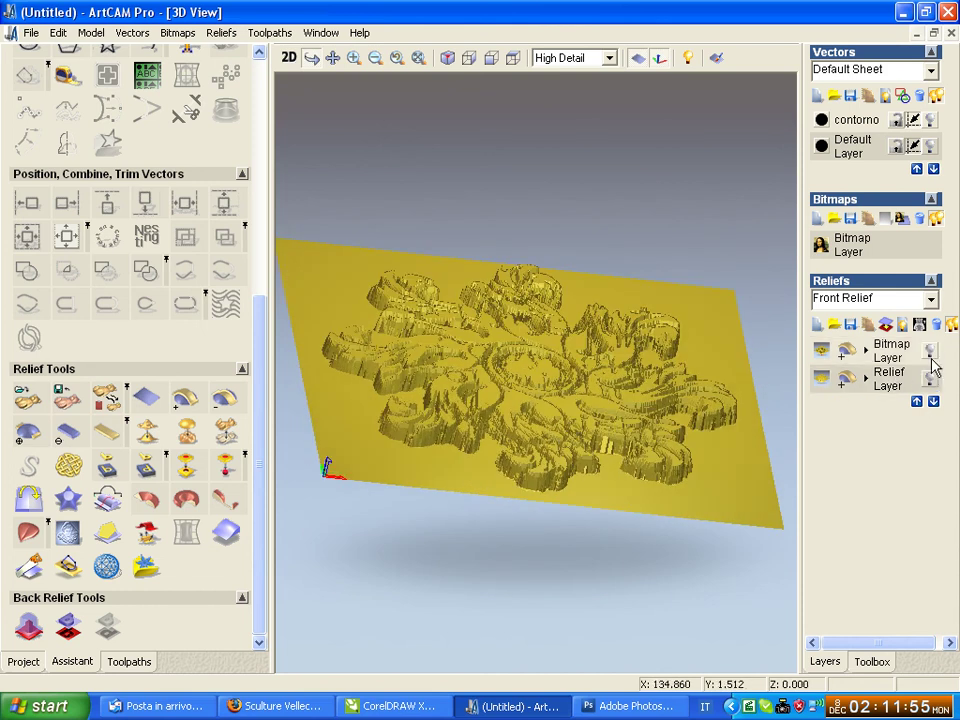
Step: Toggle the Bitmap and Relief Layer lightbulbs in turn, ending with only the smooth relief shown
click(930, 380)
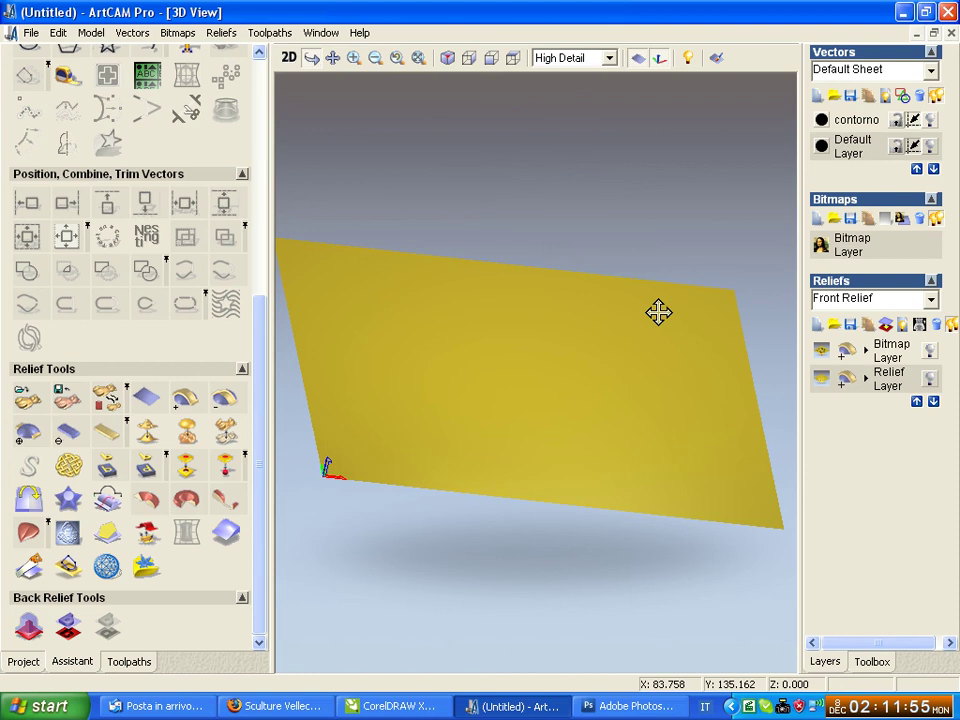
click(928, 380)
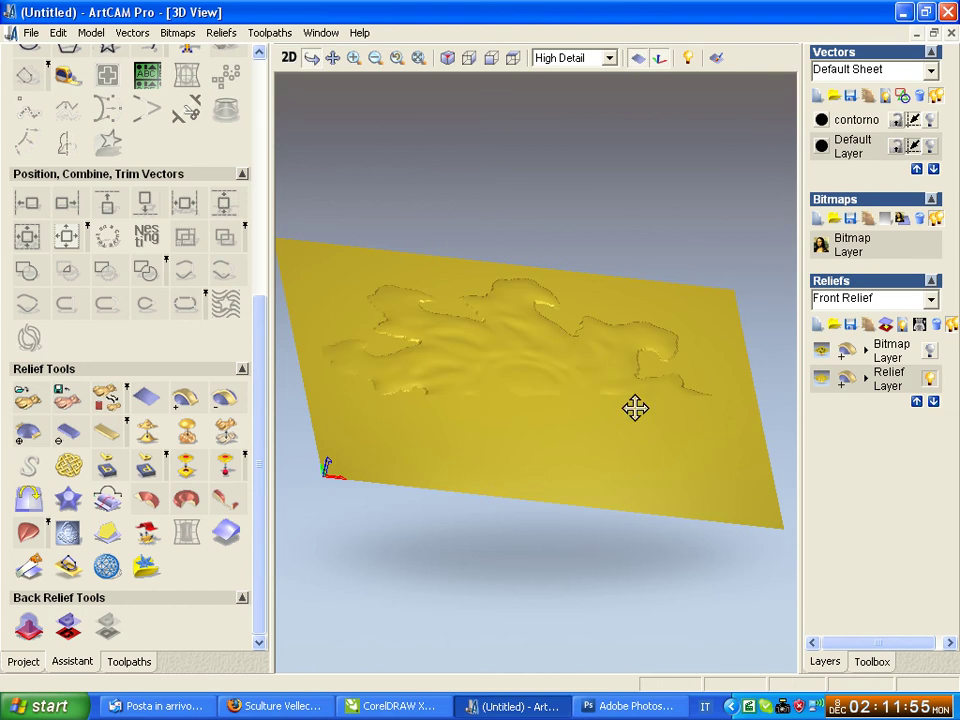
click(929, 381)
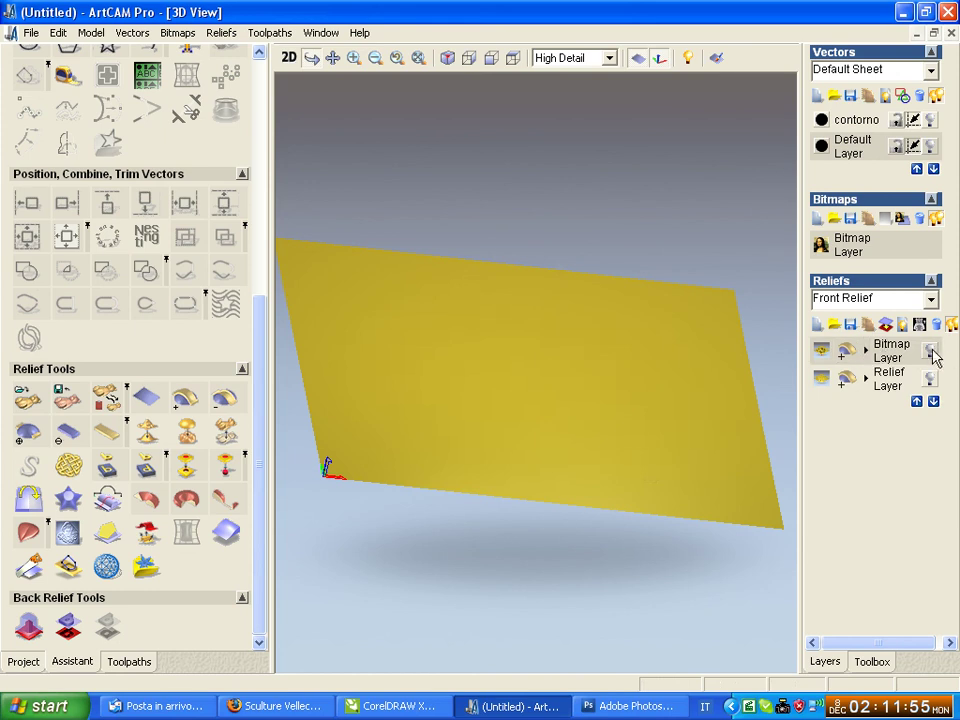
click(930, 352)
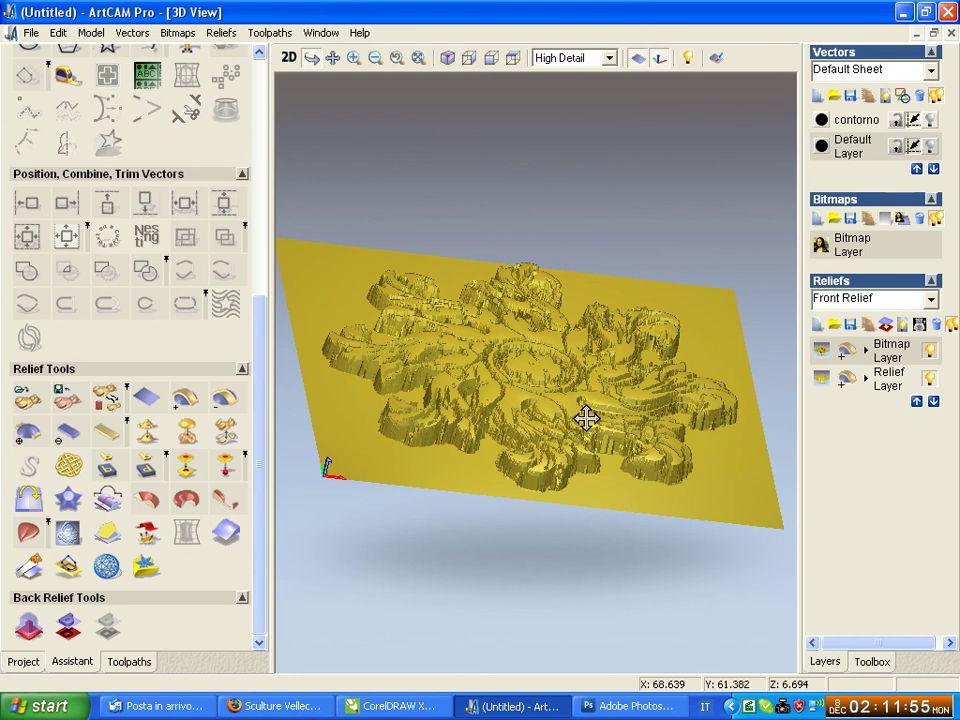
click(929, 355)
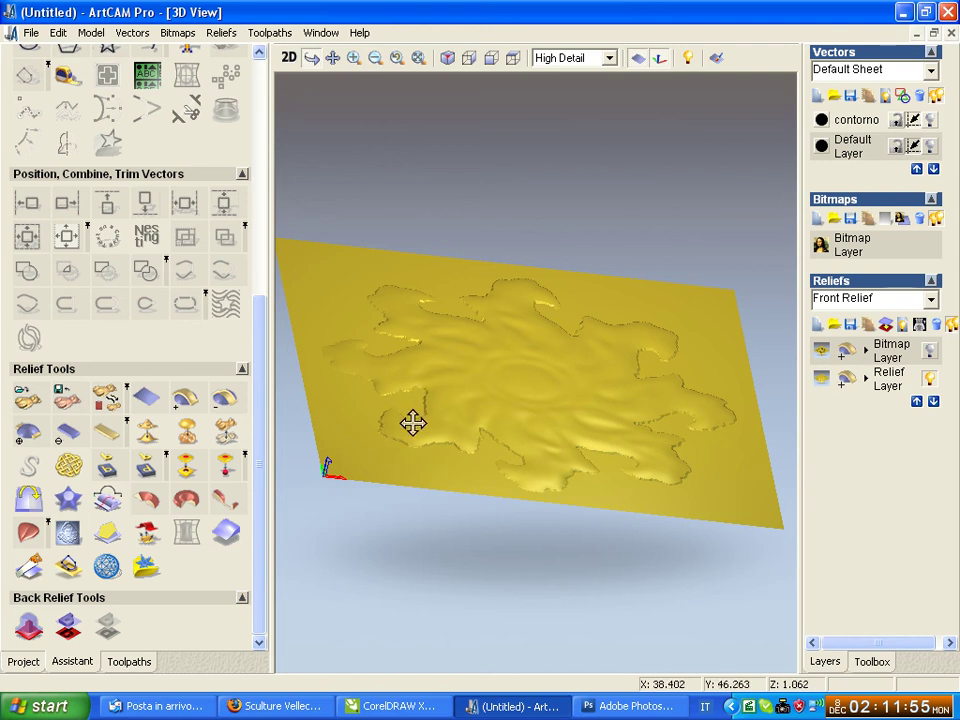
Step: Switch off the Relief Layer and switch on the Bitmap Layer to show the terraced carving
mouse_move(414, 422)
mouse_down()
mouse_move(358, 482)
mouse_move(375, 514)
mouse_move(460, 460)
mouse_up()
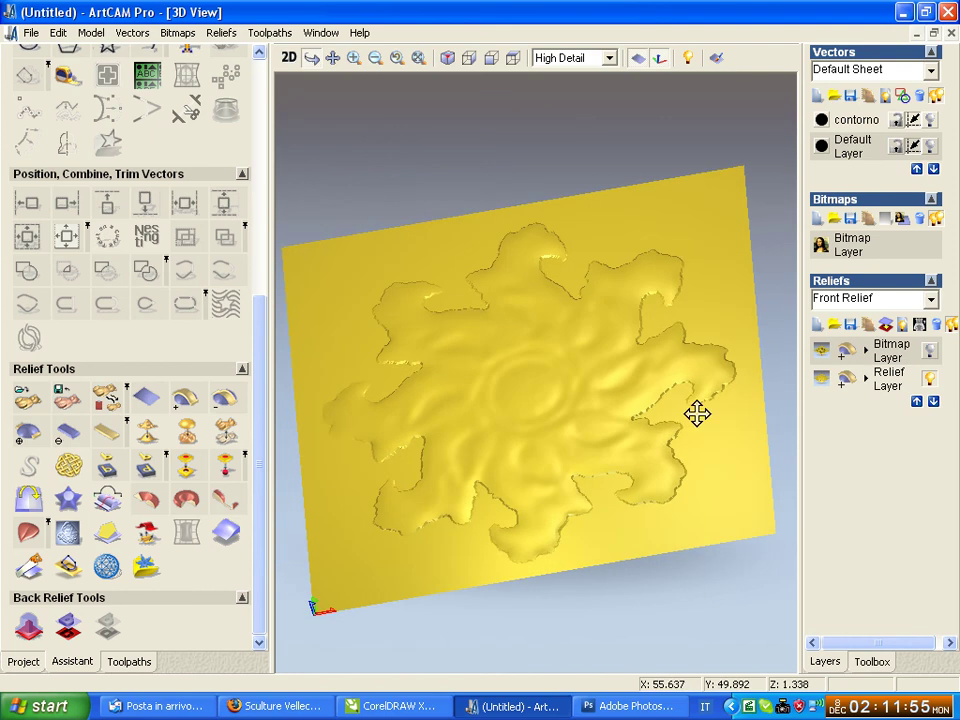
mouse_move(694, 411)
mouse_down()
mouse_move(658, 454)
mouse_move(506, 355)
mouse_up()
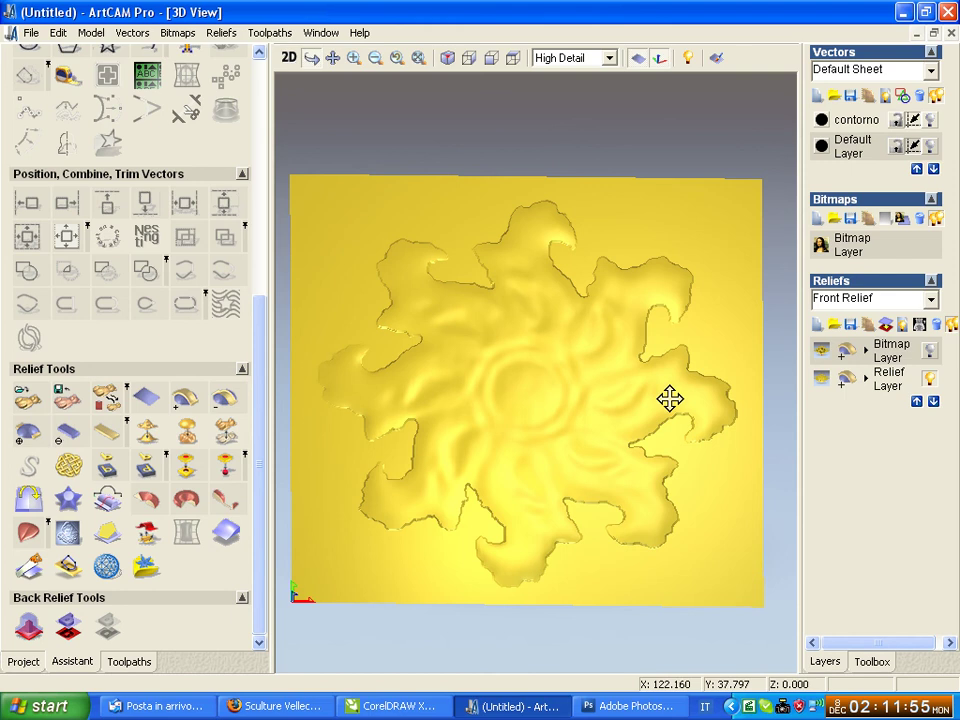
click(866, 381)
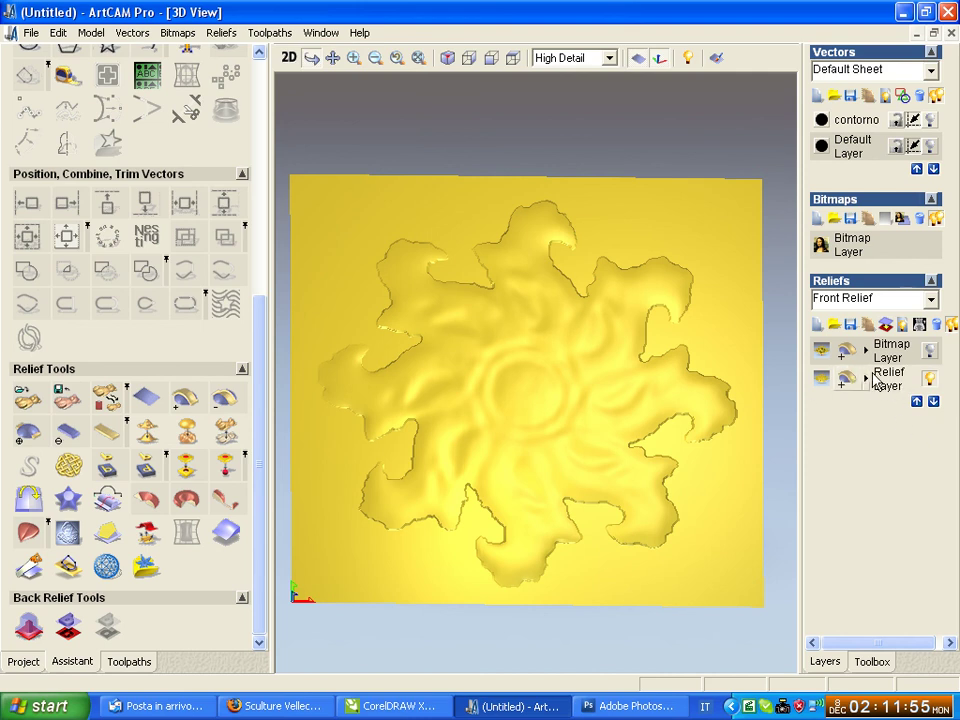
click(929, 381)
click(929, 350)
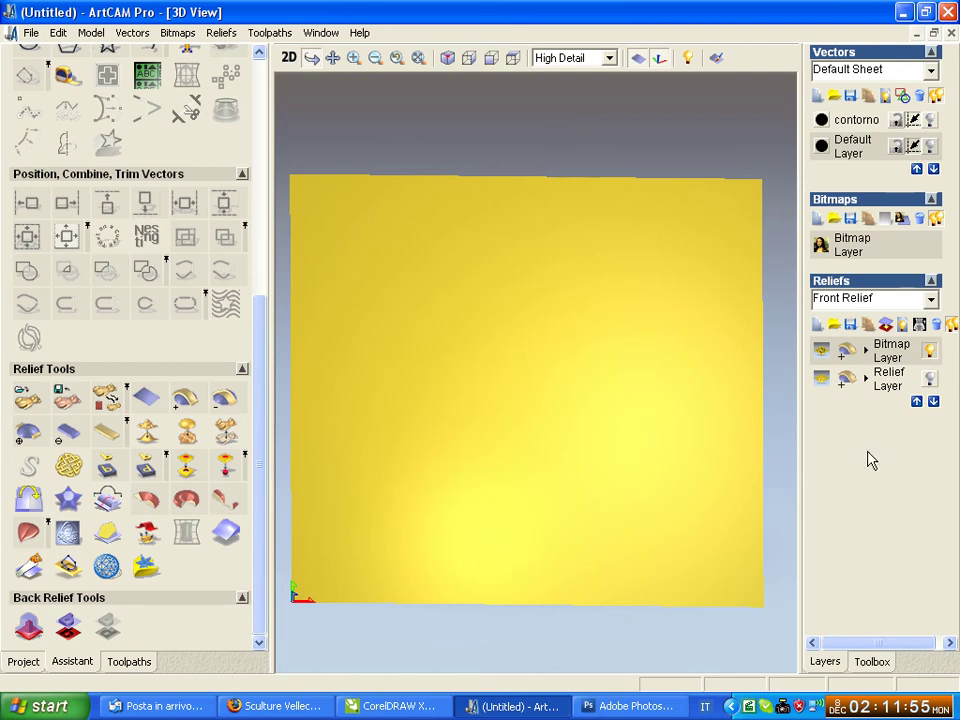
mouse_move(639, 489)
mouse_down()
mouse_move(659, 366)
mouse_move(429, 441)
mouse_move(435, 399)
mouse_move(666, 381)
mouse_move(686, 428)
mouse_move(679, 439)
mouse_up()
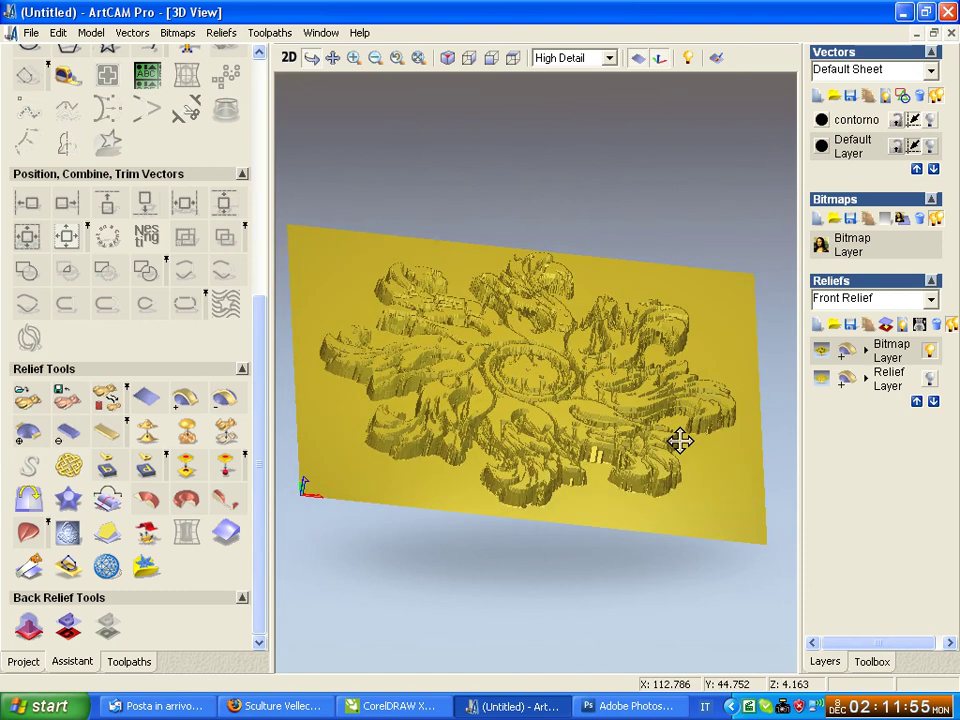
Step: Use Scale Relief Height to set the bitmap relief's New Height to 3.29 mm
click(229, 440)
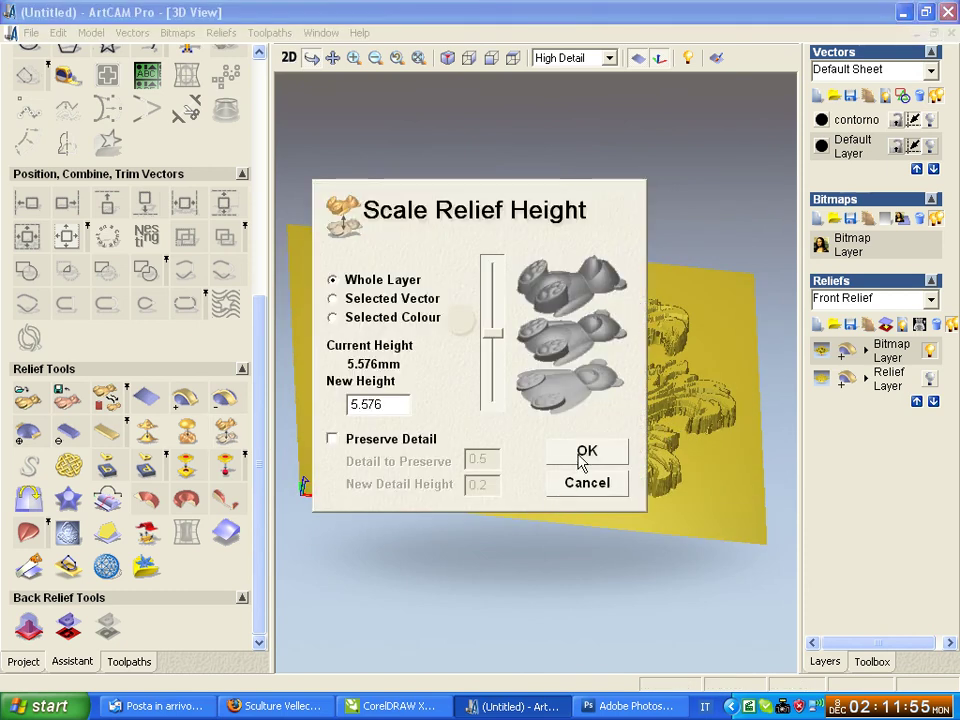
mouse_move(449, 247)
mouse_down()
mouse_move(222, 165)
mouse_move(187, 163)
mouse_up()
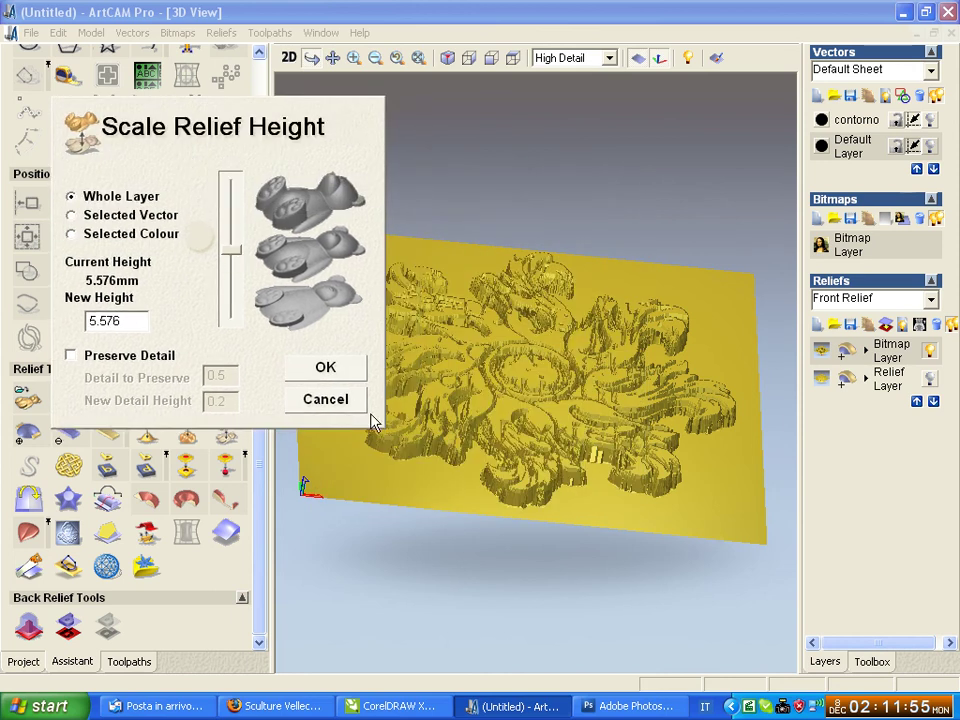
drag(234, 249, 236, 274)
click(321, 367)
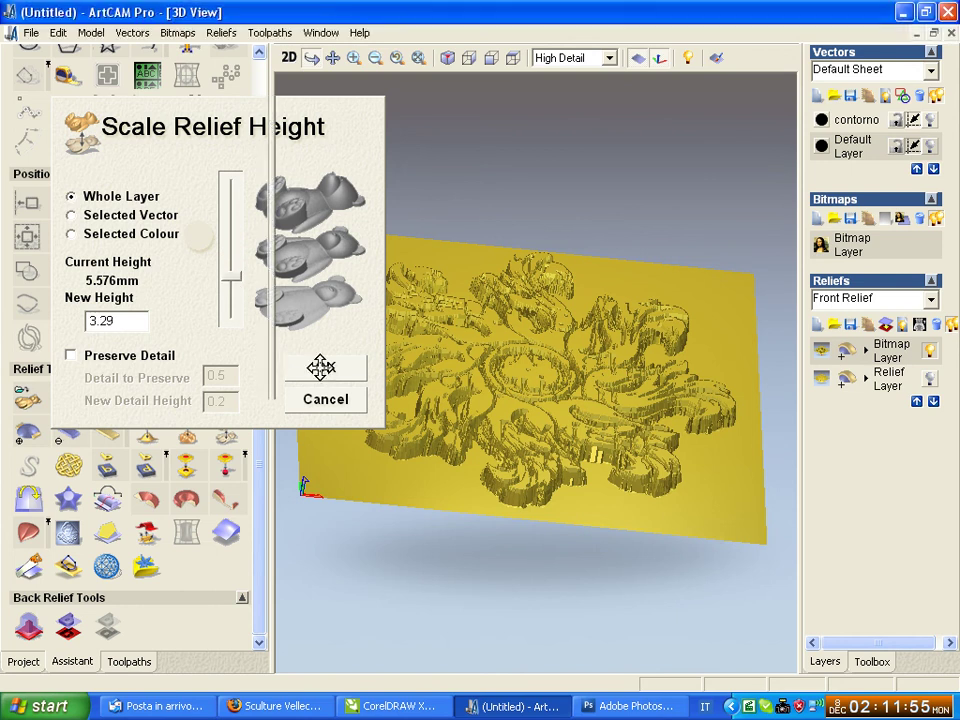
mouse_move(441, 557)
mouse_down()
mouse_move(506, 466)
mouse_move(506, 514)
mouse_up()
mouse_move(454, 490)
mouse_down()
mouse_move(541, 485)
mouse_move(570, 510)
mouse_move(564, 542)
mouse_up()
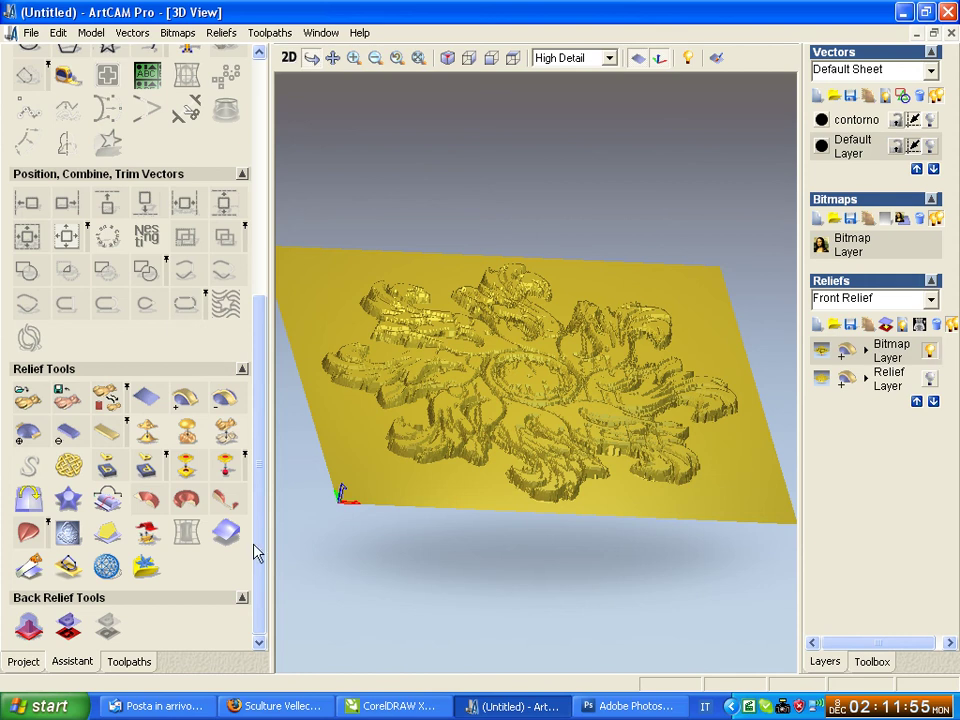
Step: Start interactive sculpting with Smooth at 40 diameter, 12% strength, 65% smoothness, and rotate the view
click(68, 533)
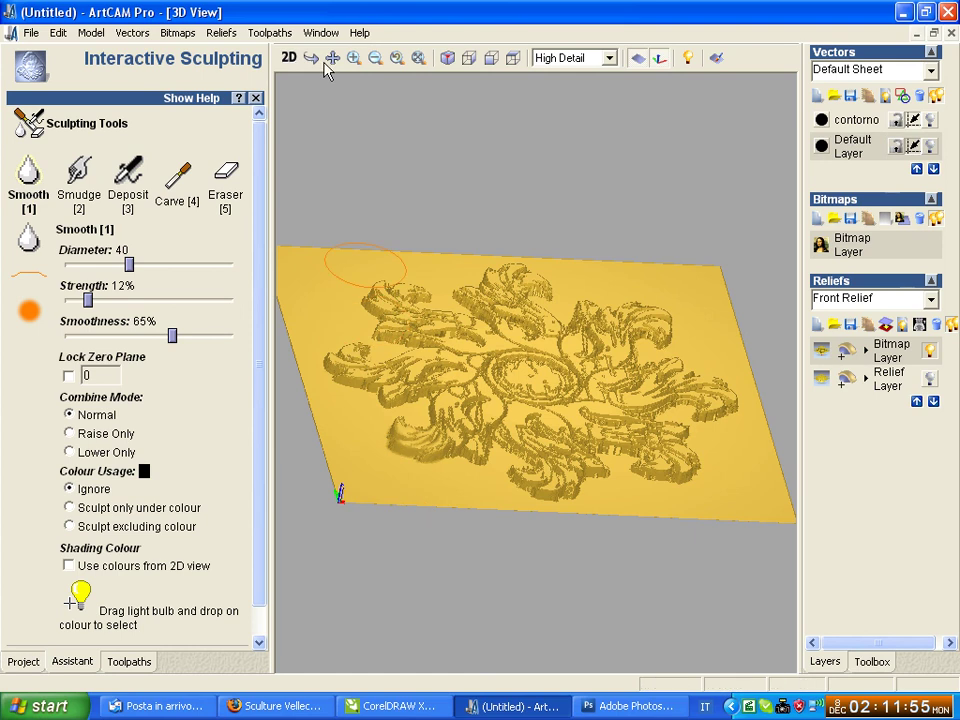
click(291, 61)
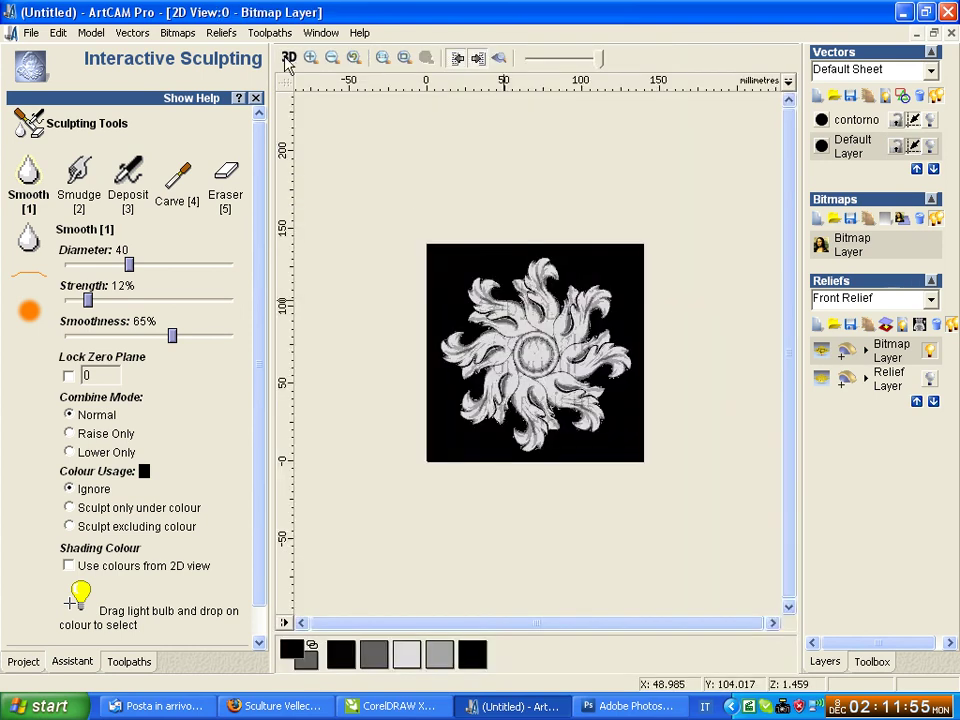
click(290, 60)
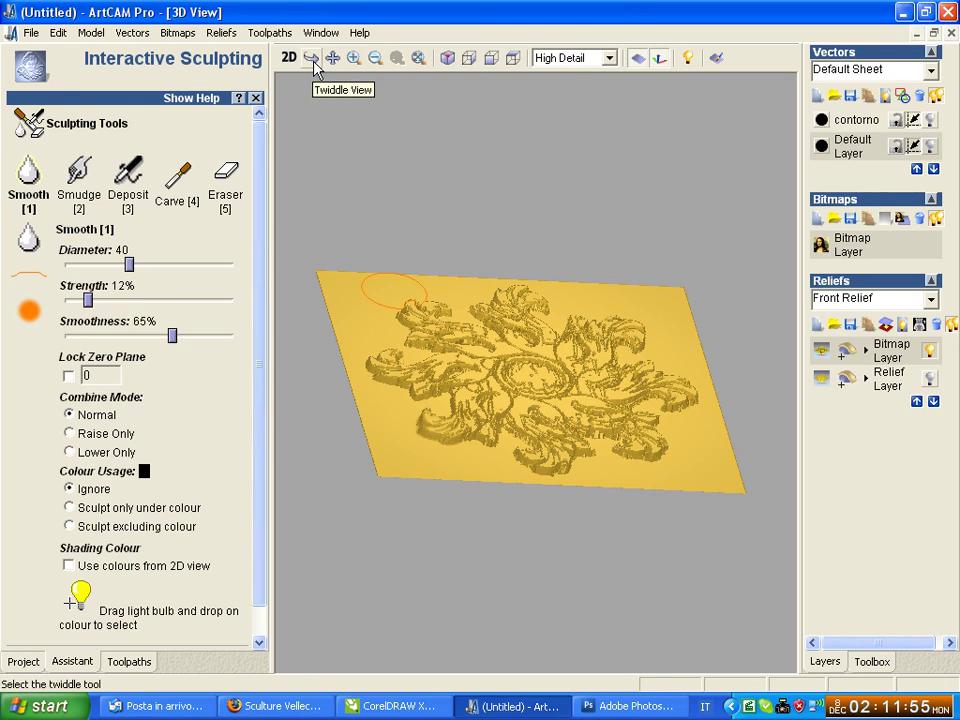
click(313, 62)
mouse_move(503, 328)
mouse_down()
mouse_move(440, 435)
mouse_move(429, 497)
mouse_move(555, 348)
mouse_up()
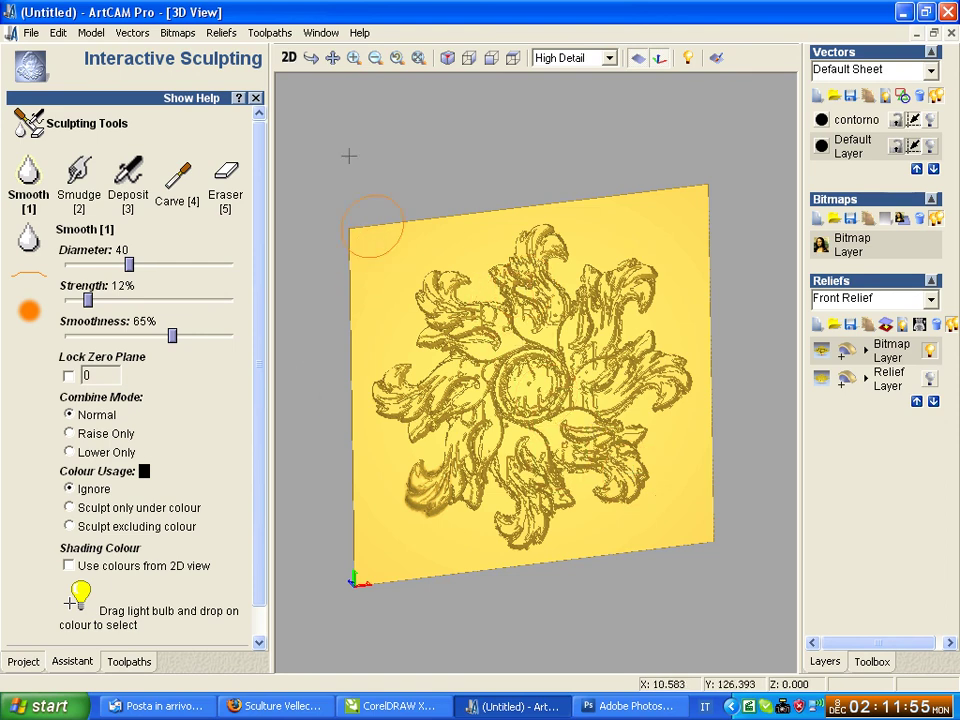
Step: Turn the relief face-on and smooth the left, top, lower-right and upper-right leaves
click(311, 57)
mouse_move(465, 324)
mouse_down()
mouse_move(496, 354)
mouse_move(508, 437)
mouse_move(510, 384)
mouse_move(553, 347)
mouse_move(547, 366)
mouse_up()
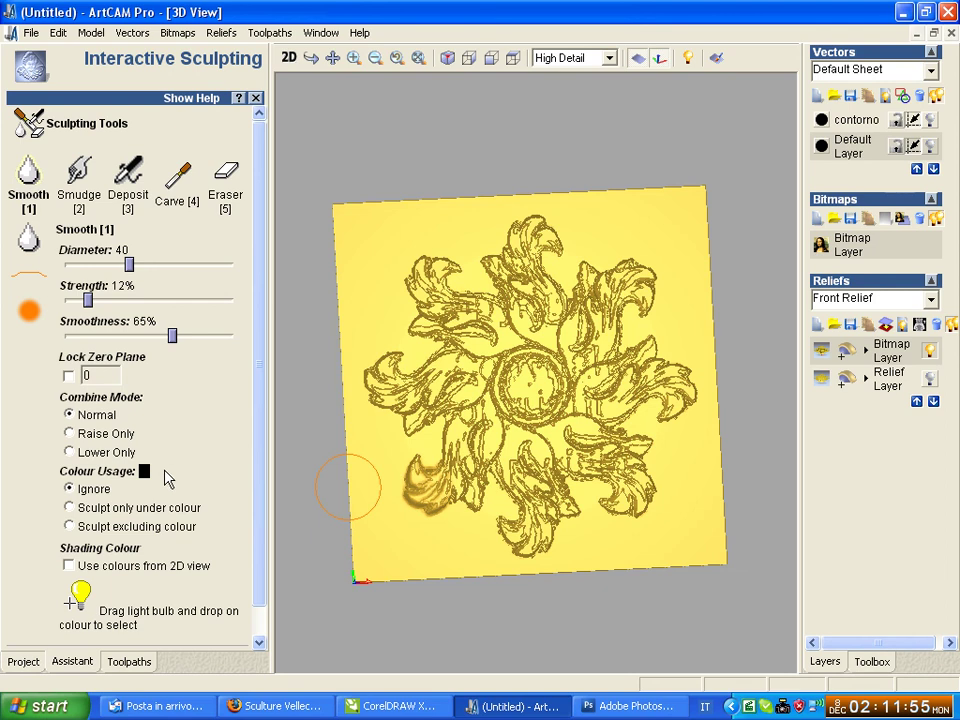
mouse_move(368, 364)
mouse_down()
mouse_move(369, 407)
mouse_move(373, 354)
mouse_move(364, 396)
mouse_move(408, 422)
mouse_move(386, 375)
mouse_move(418, 407)
mouse_move(400, 380)
mouse_move(441, 318)
mouse_move(425, 286)
mouse_move(475, 244)
mouse_move(495, 260)
mouse_move(551, 215)
mouse_move(639, 273)
mouse_move(647, 285)
mouse_move(614, 344)
mouse_move(638, 346)
mouse_move(679, 383)
mouse_move(618, 436)
mouse_move(628, 516)
mouse_move(607, 517)
mouse_move(570, 491)
mouse_move(556, 535)
mouse_move(513, 519)
mouse_move(480, 525)
mouse_move(461, 504)
mouse_move(418, 514)
mouse_move(463, 420)
mouse_move(413, 420)
mouse_move(389, 373)
mouse_up()
mouse_move(424, 303)
mouse_down()
mouse_move(422, 259)
mouse_move(474, 212)
mouse_move(519, 244)
mouse_move(550, 231)
mouse_move(639, 317)
mouse_up()
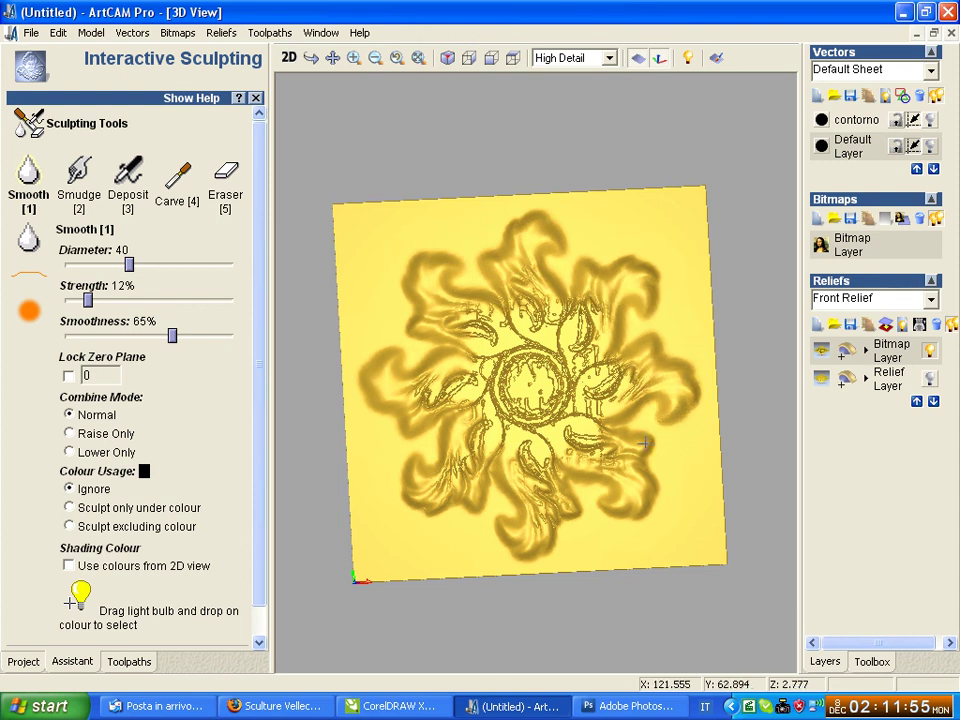
mouse_move(645, 443)
mouse_down()
mouse_move(603, 475)
mouse_move(600, 515)
mouse_move(512, 529)
mouse_move(446, 510)
mouse_move(467, 499)
mouse_move(417, 480)
mouse_up()
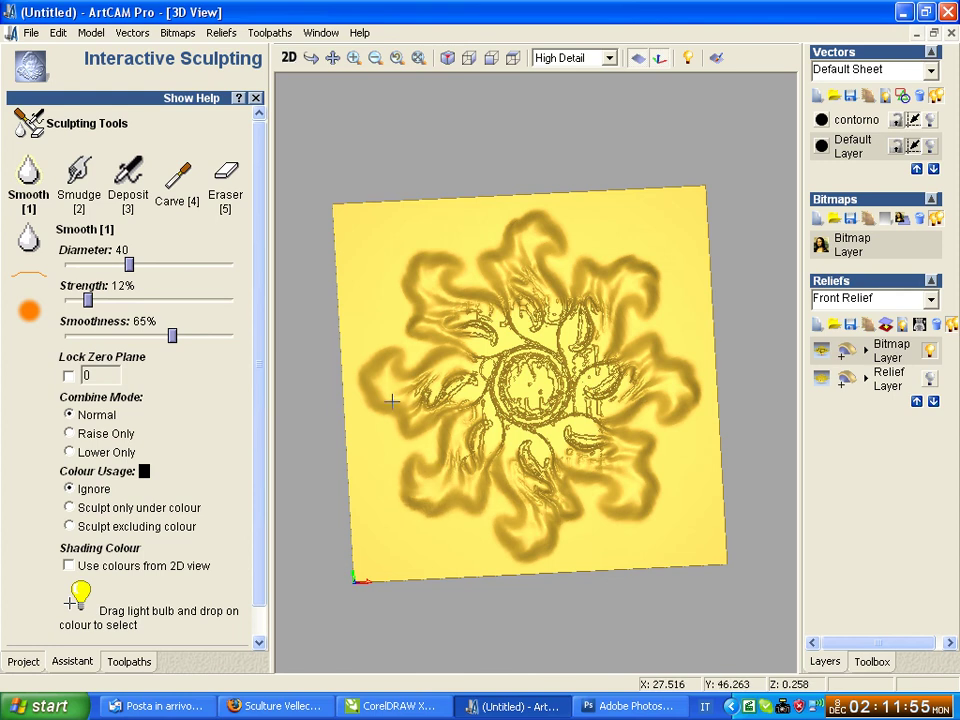
drag(537, 226, 649, 281)
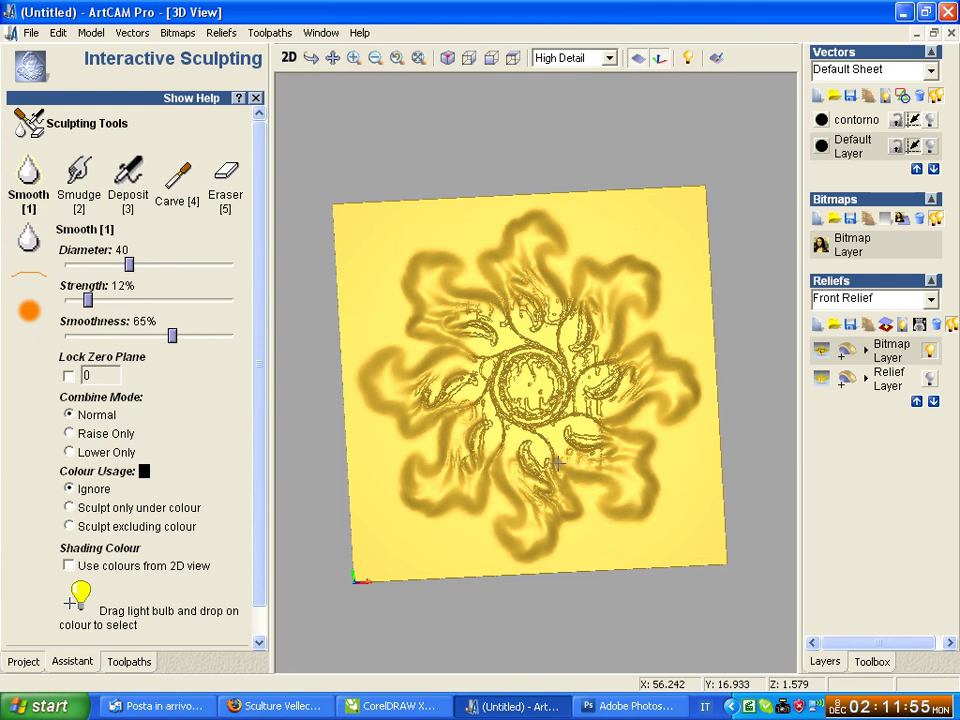
Step: Smooth the contour lines around the centre, the lower leaf and the left petals
mouse_move(557, 463)
mouse_down()
mouse_move(440, 330)
mouse_move(400, 260)
mouse_move(455, 460)
mouse_move(360, 250)
mouse_up()
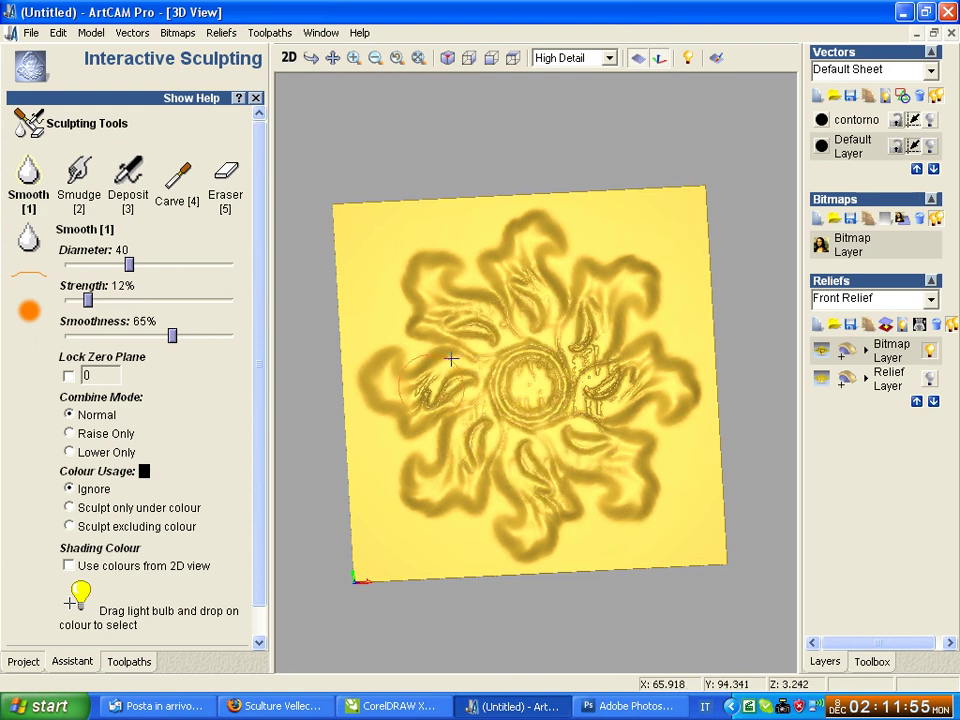
mouse_move(451, 358)
mouse_down()
mouse_move(624, 383)
mouse_move(583, 347)
mouse_move(609, 405)
mouse_up()
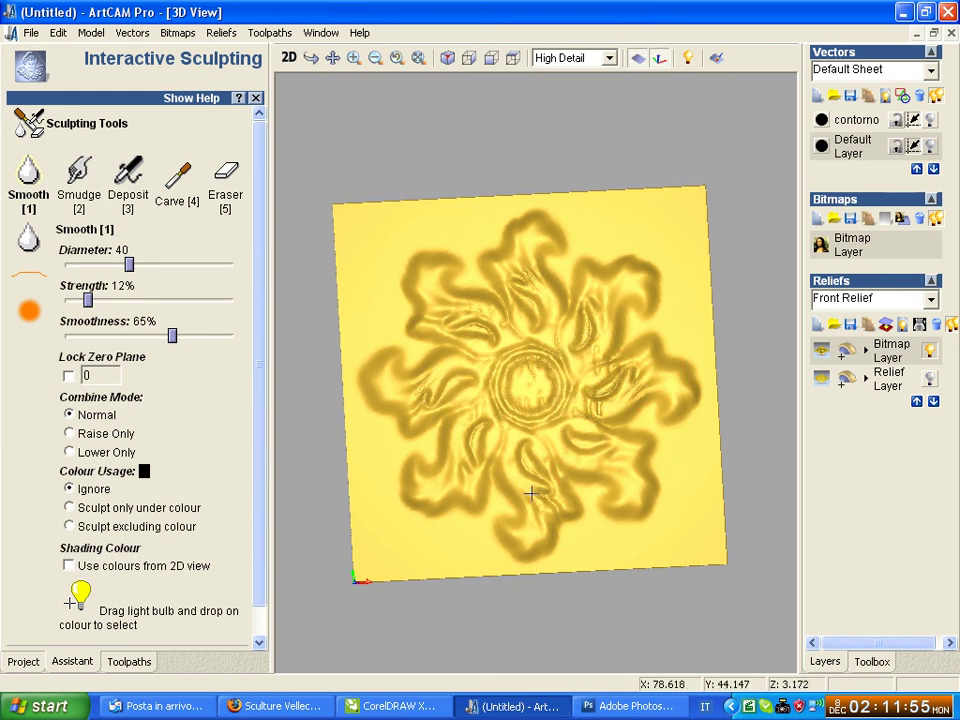
mouse_move(531, 492)
mouse_down()
mouse_move(514, 424)
mouse_move(439, 302)
mouse_move(439, 336)
mouse_up()
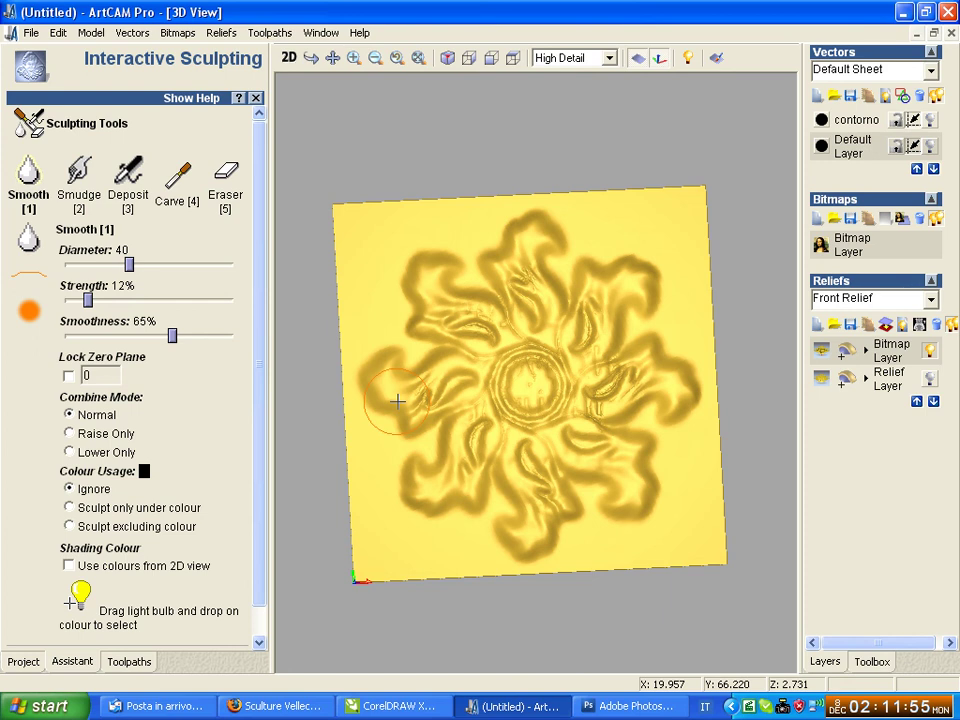
drag(397, 401, 463, 358)
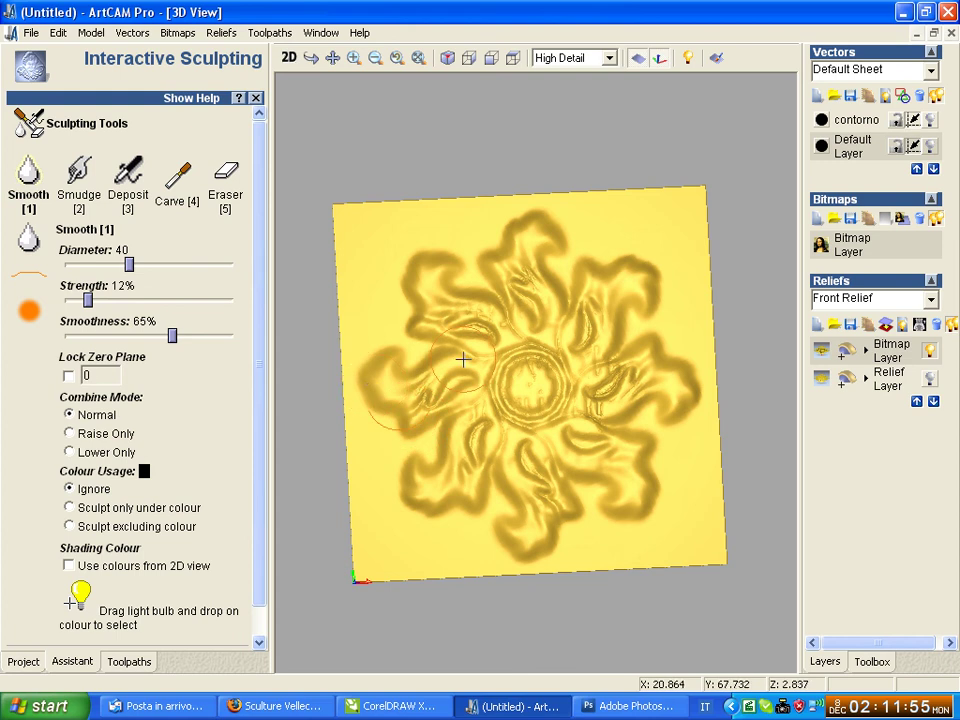
drag(463, 358, 390, 392)
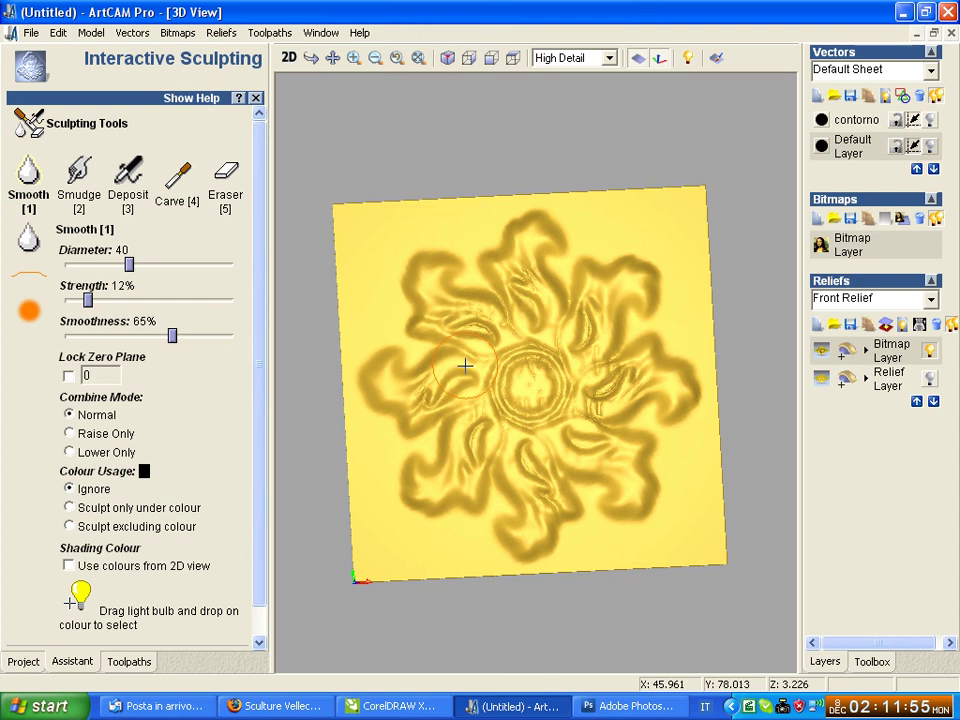
scroll(253, 483, down, 2)
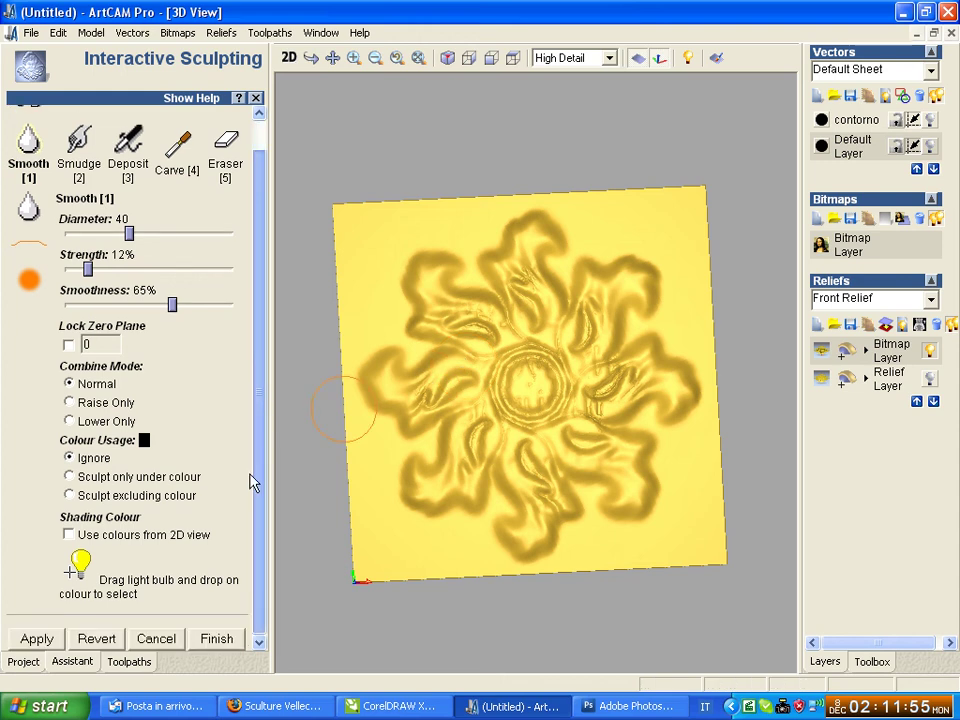
Step: Apply the smoothing and finish sculpting, then tilt the view to check the softened acanthus relief
click(40, 640)
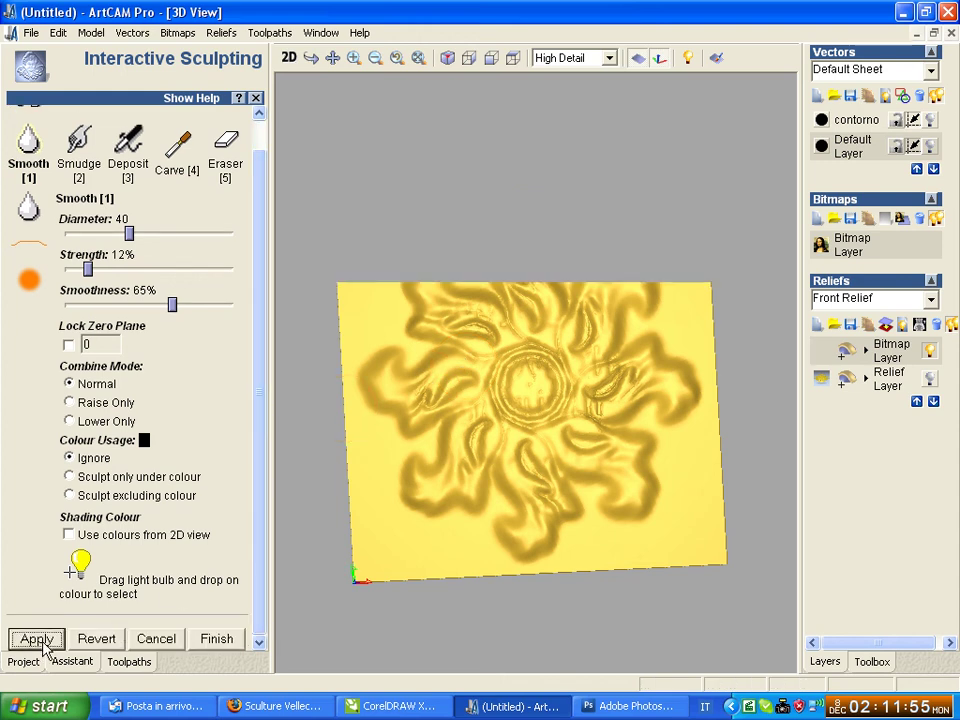
click(212, 640)
mouse_move(441, 587)
mouse_down()
mouse_move(521, 390)
mouse_move(527, 448)
mouse_move(476, 489)
mouse_up()
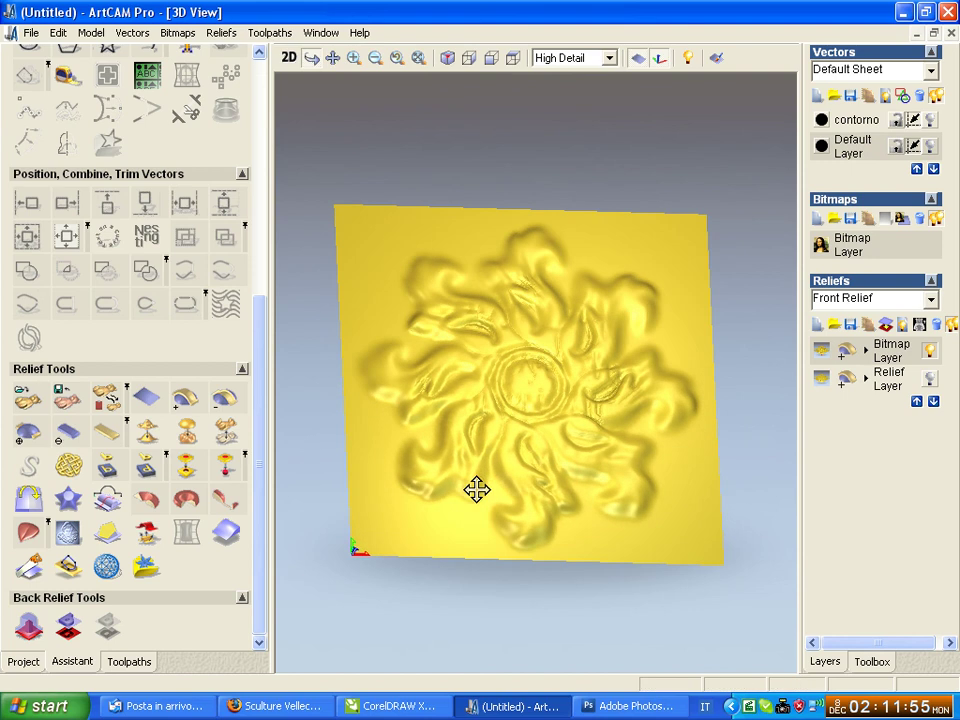
Step: In the Shape Editor, set the black background colour to Zero height, then orbit to inspect the rosette
click(289, 59)
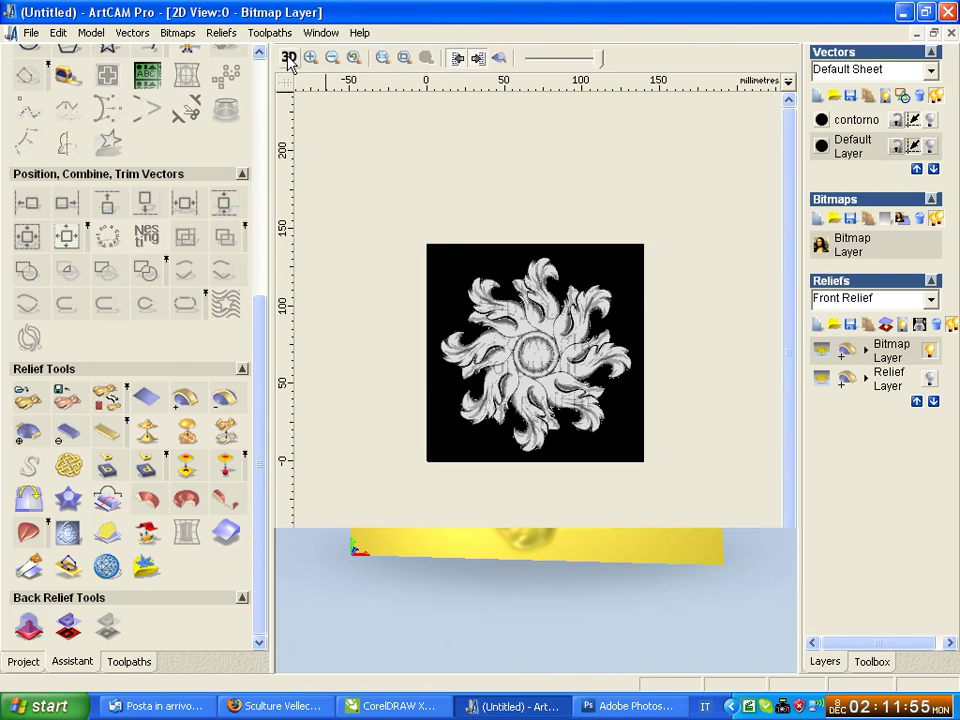
double_click(460, 270)
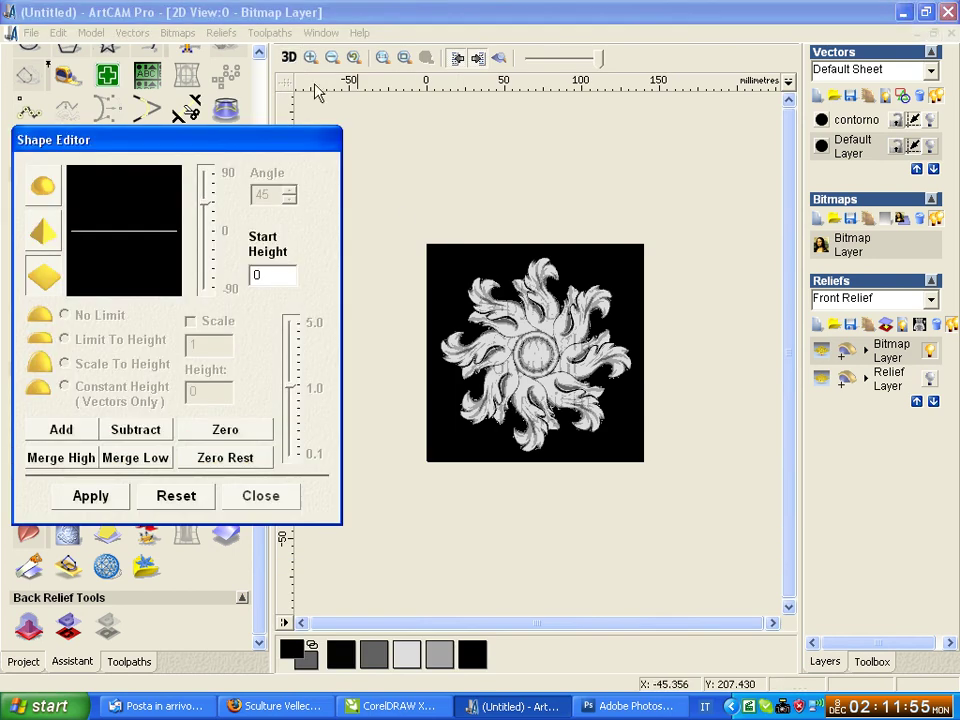
click(289, 58)
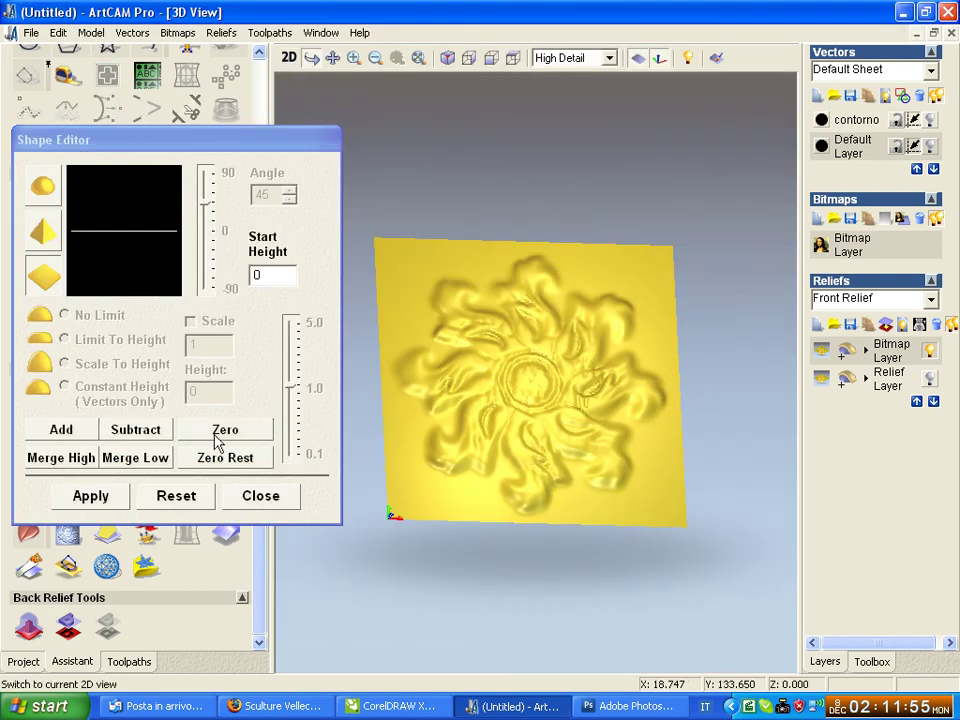
click(213, 431)
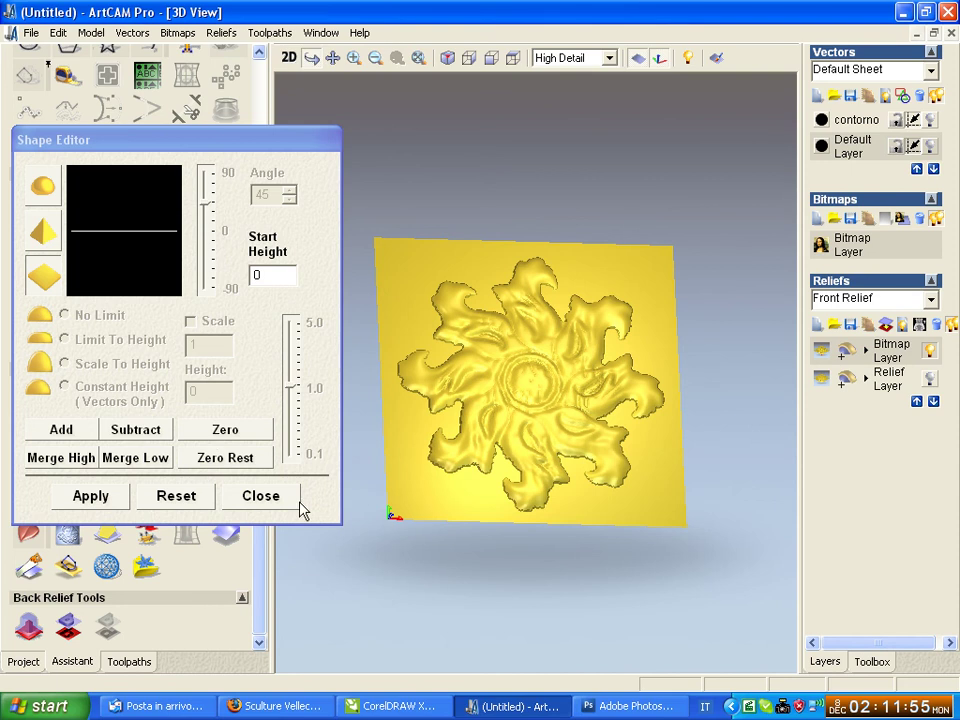
click(268, 496)
drag(463, 436, 452, 516)
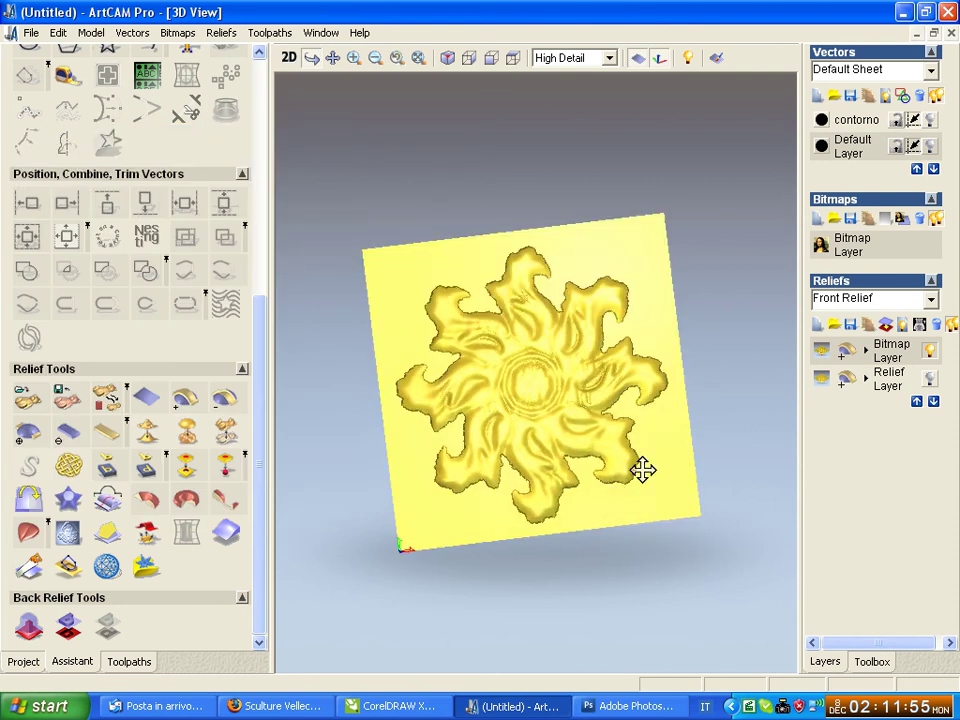
mouse_move(643, 467)
mouse_down()
mouse_move(478, 499)
mouse_move(528, 378)
mouse_move(463, 422)
mouse_move(536, 424)
mouse_up()
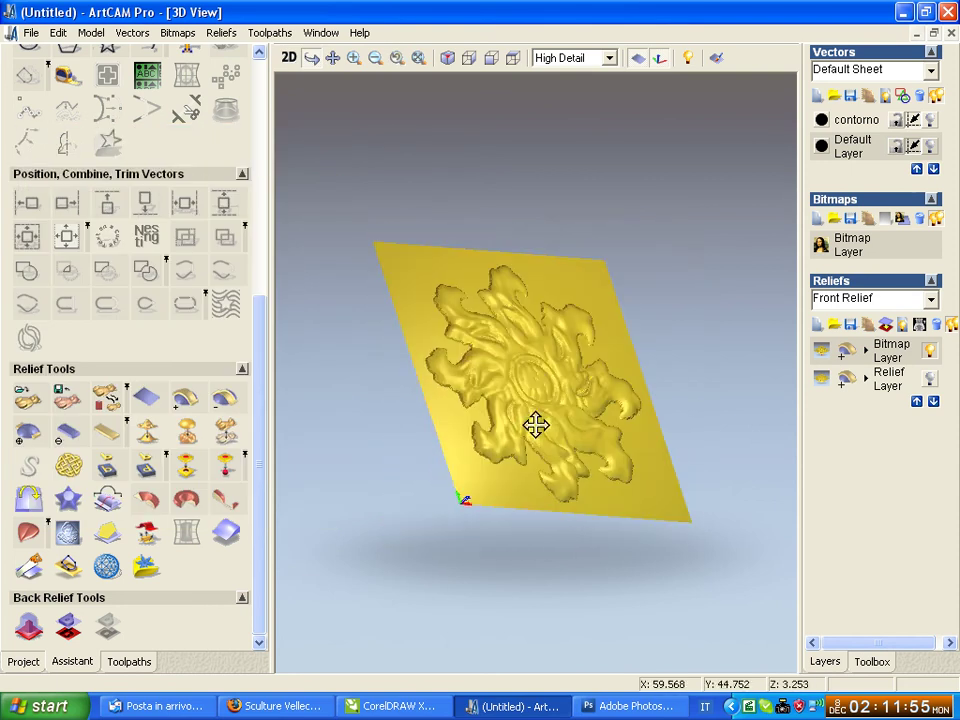
mouse_move(608, 471)
mouse_down()
mouse_move(546, 435)
mouse_move(489, 467)
mouse_move(447, 509)
mouse_up()
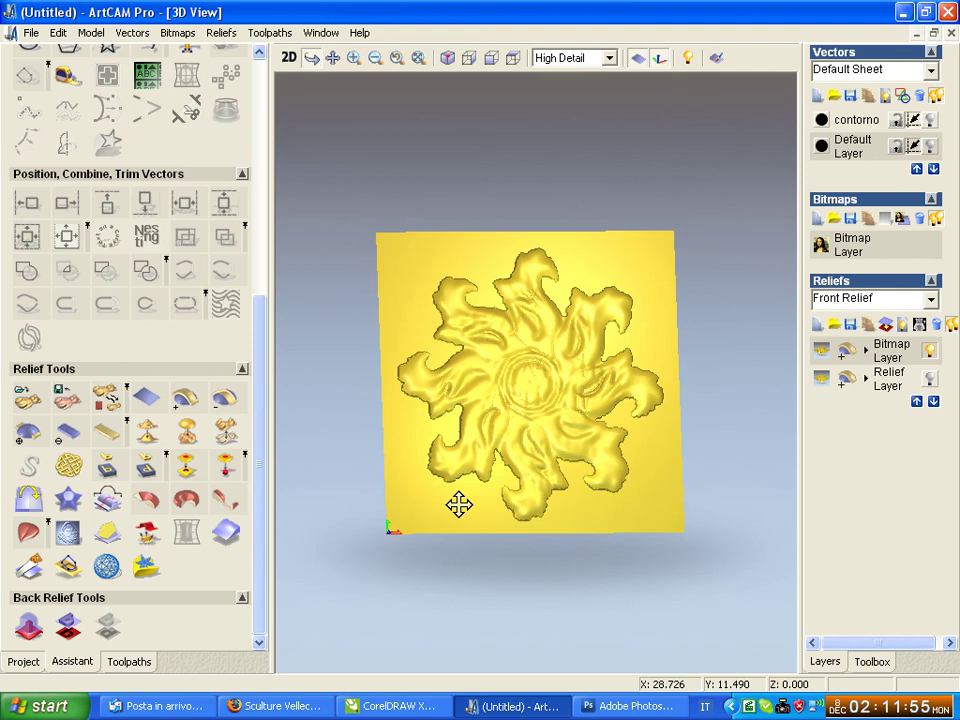
Step: Add a new empty relief layer and name it 'rilievo'
click(820, 326)
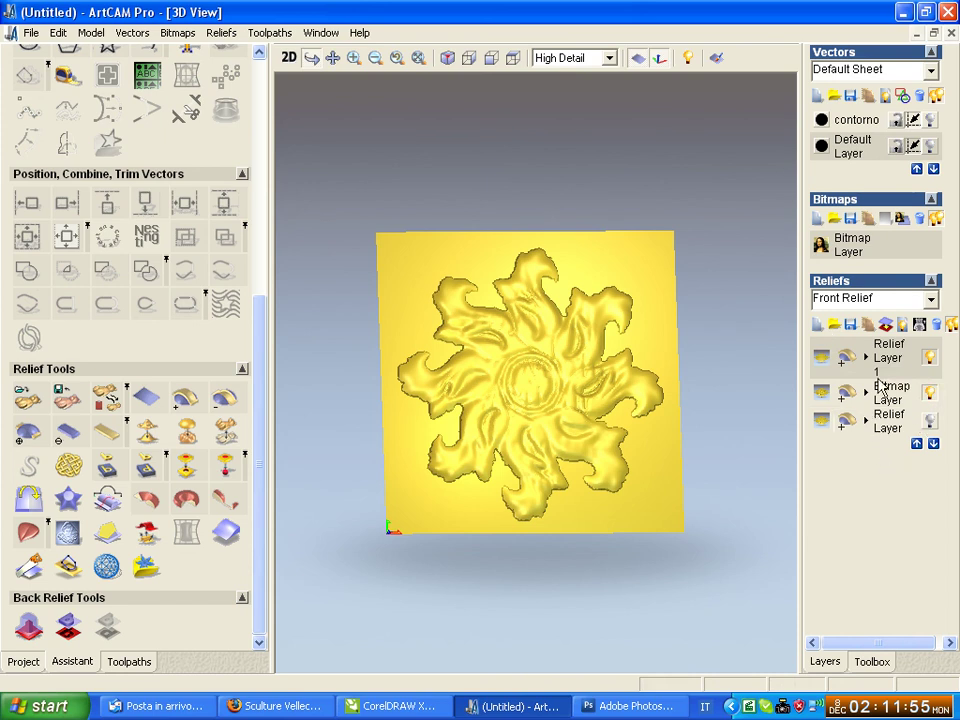
click(930, 362)
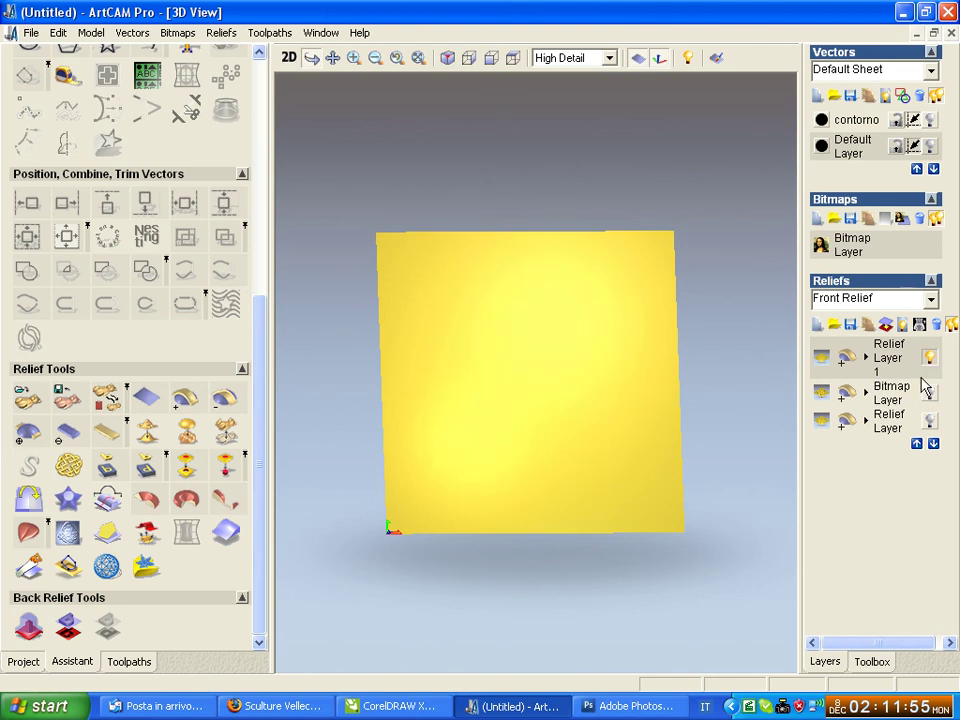
double_click(889, 362)
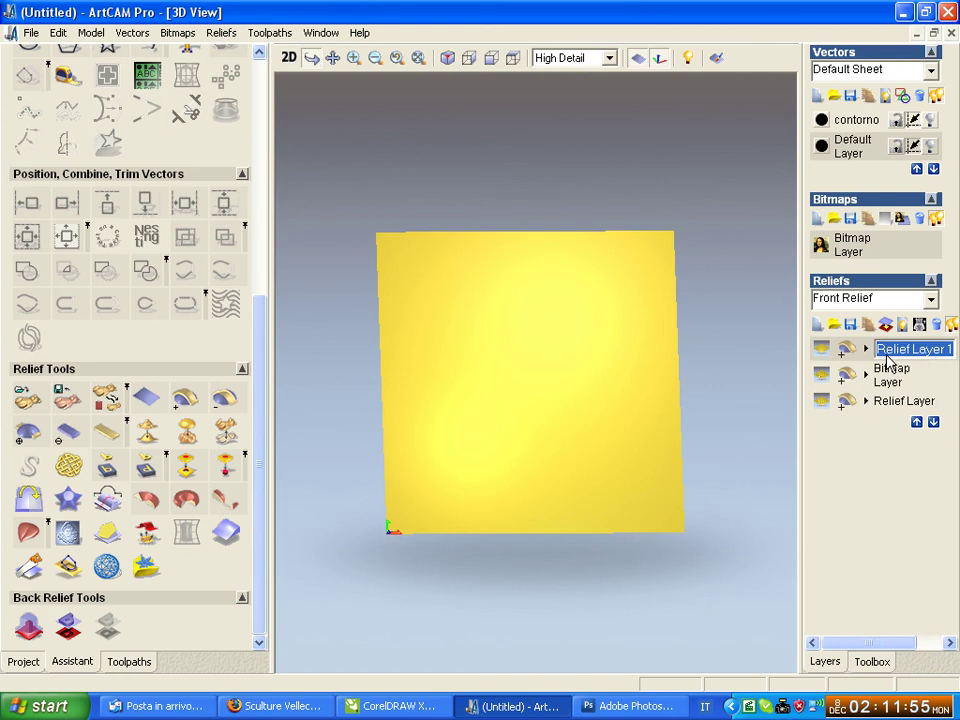
text(rilievo)
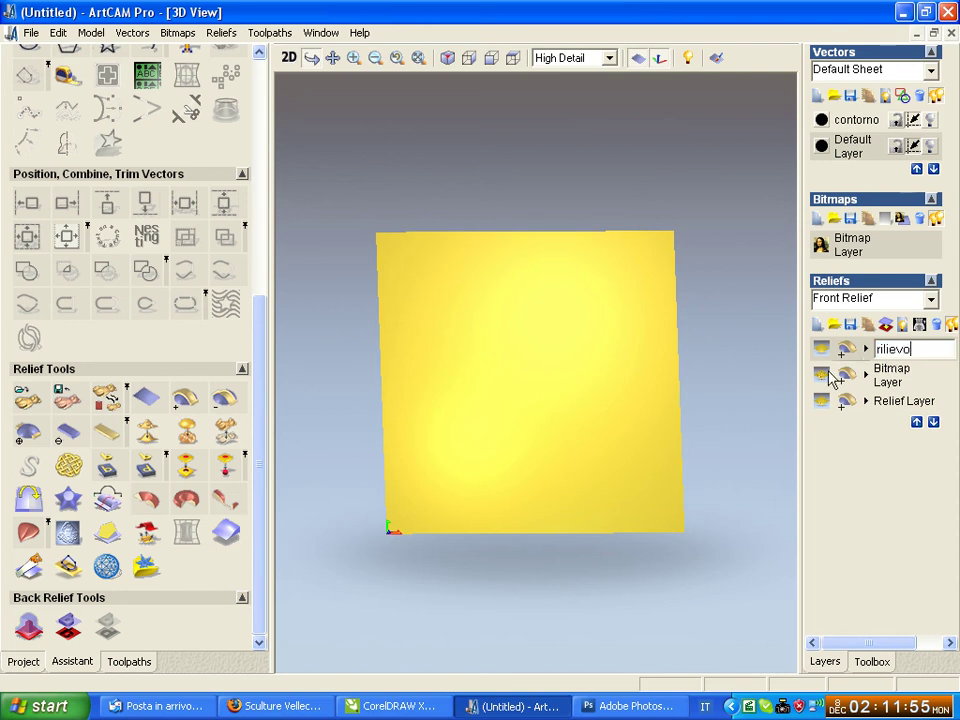
drag(797, 497, 727, 500)
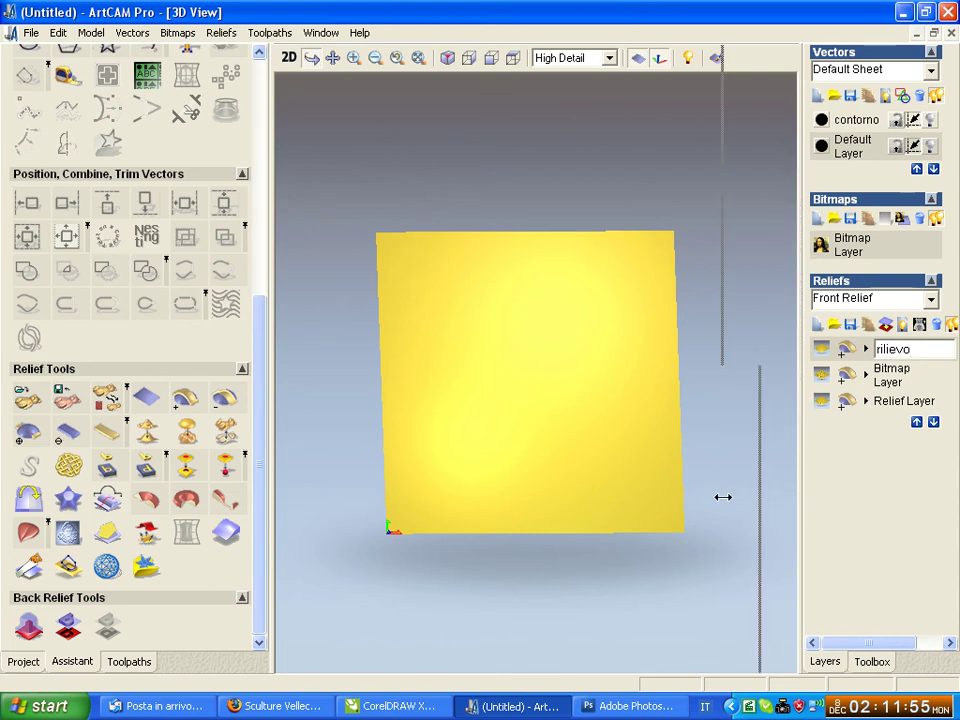
click(912, 339)
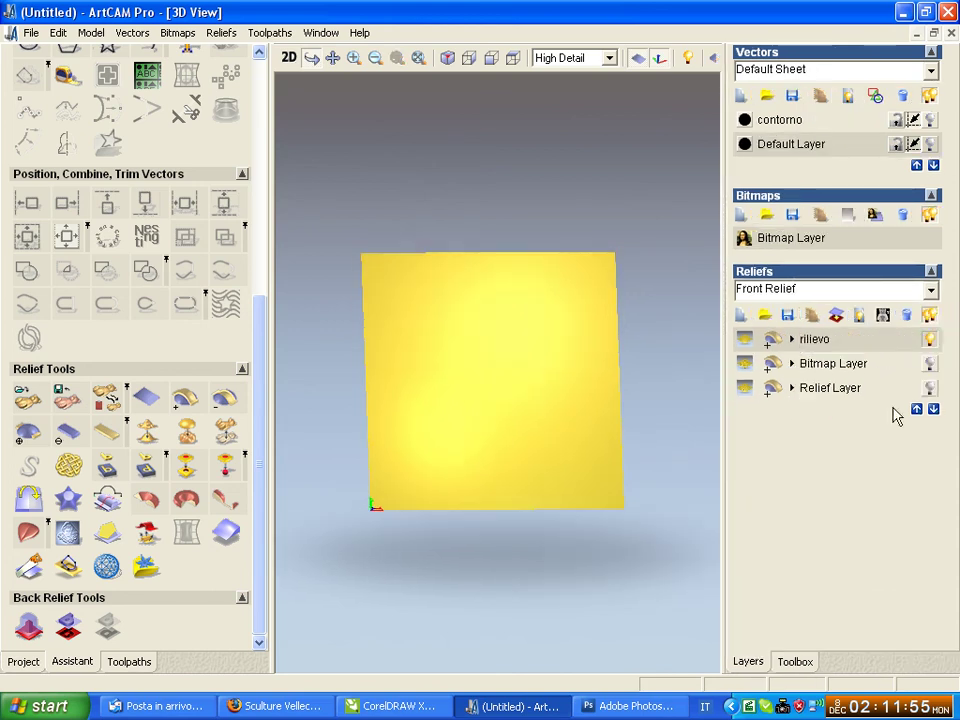
click(933, 342)
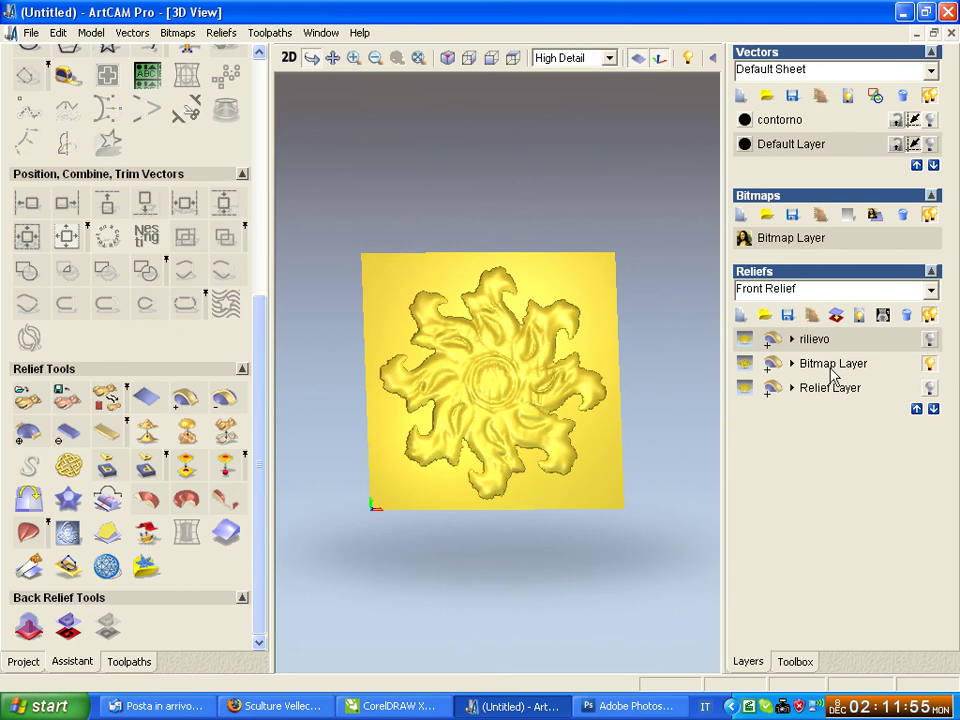
Step: Rename Bitmap Layer to 'base', delete the old Relief Layer, and leave base hidden
double_click(828, 366)
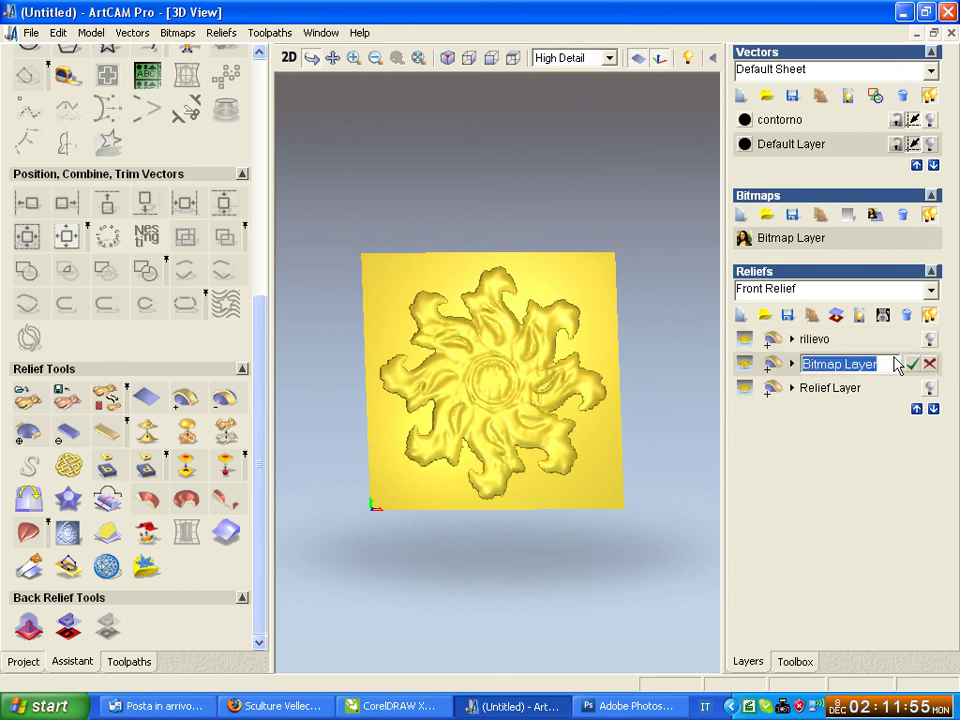
text(base)
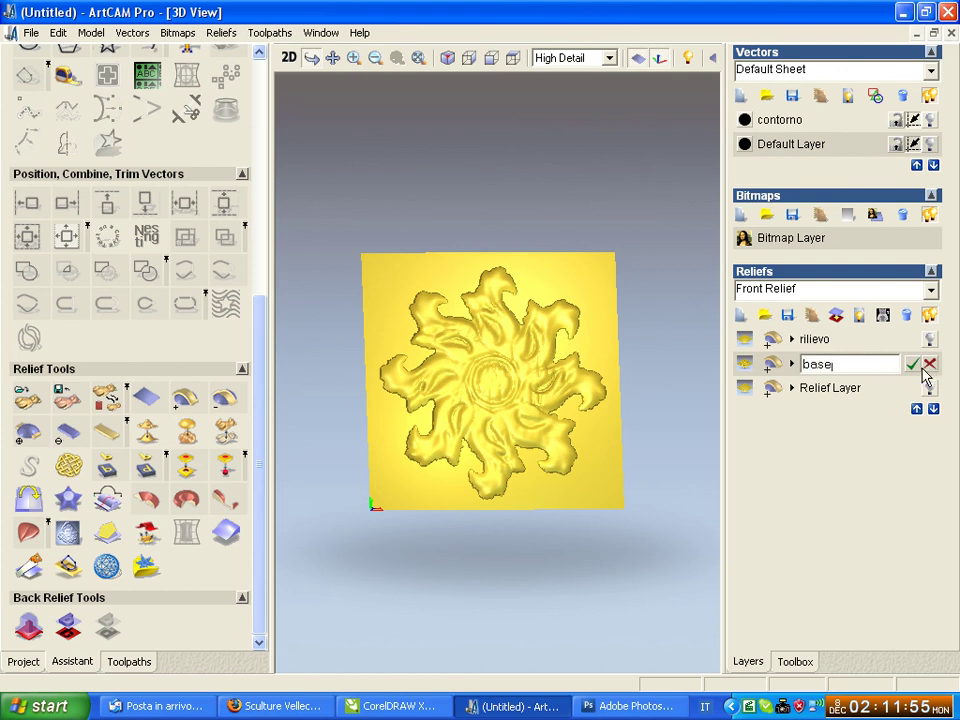
click(912, 366)
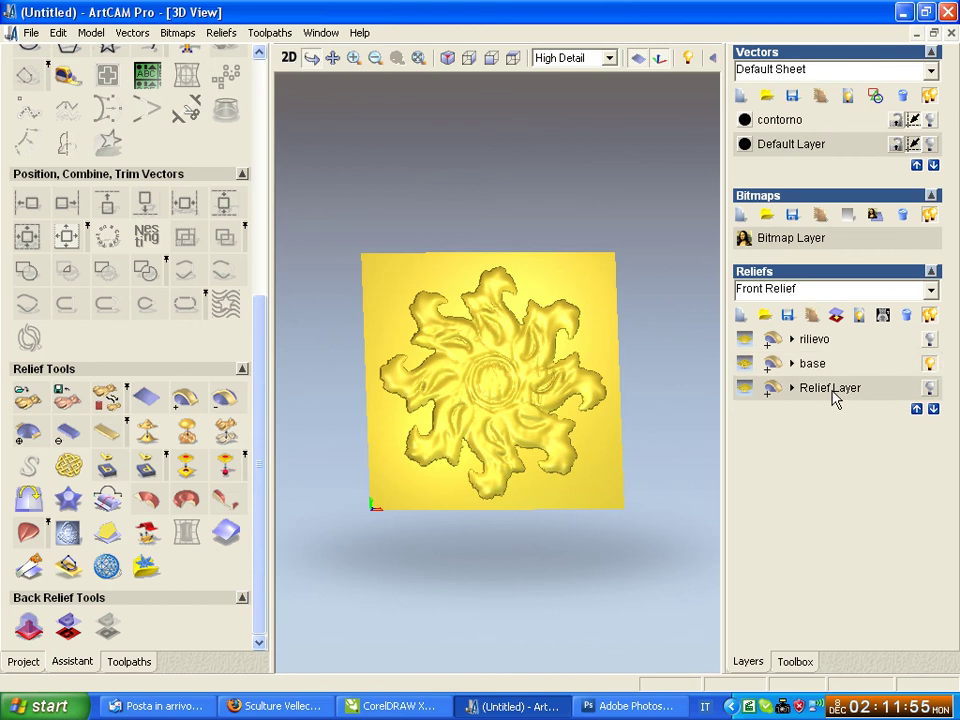
click(930, 366)
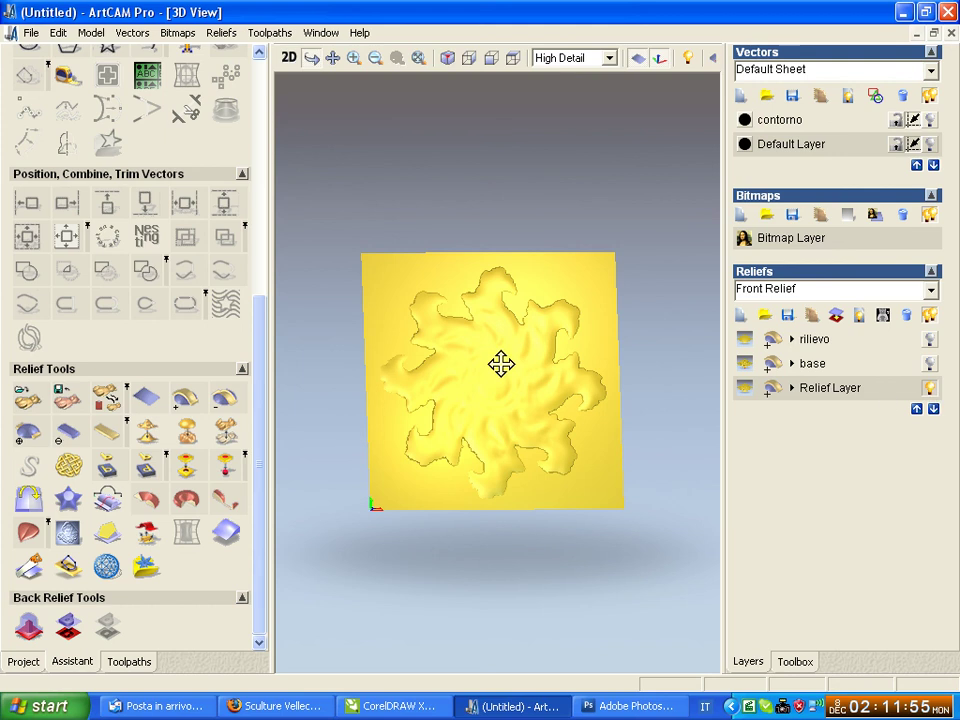
click(906, 316)
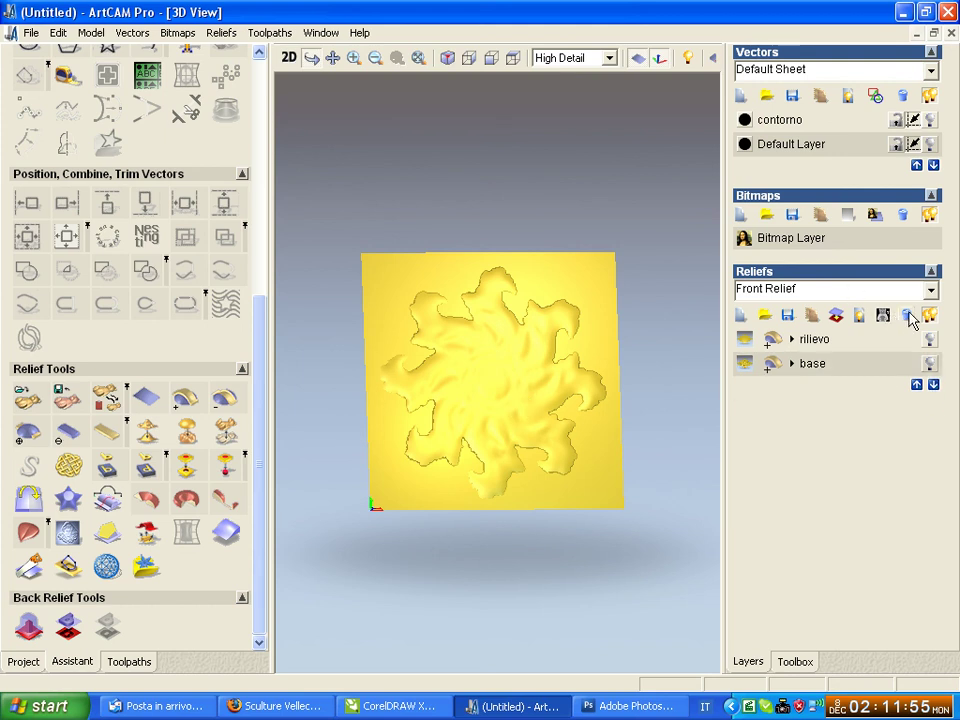
click(929, 365)
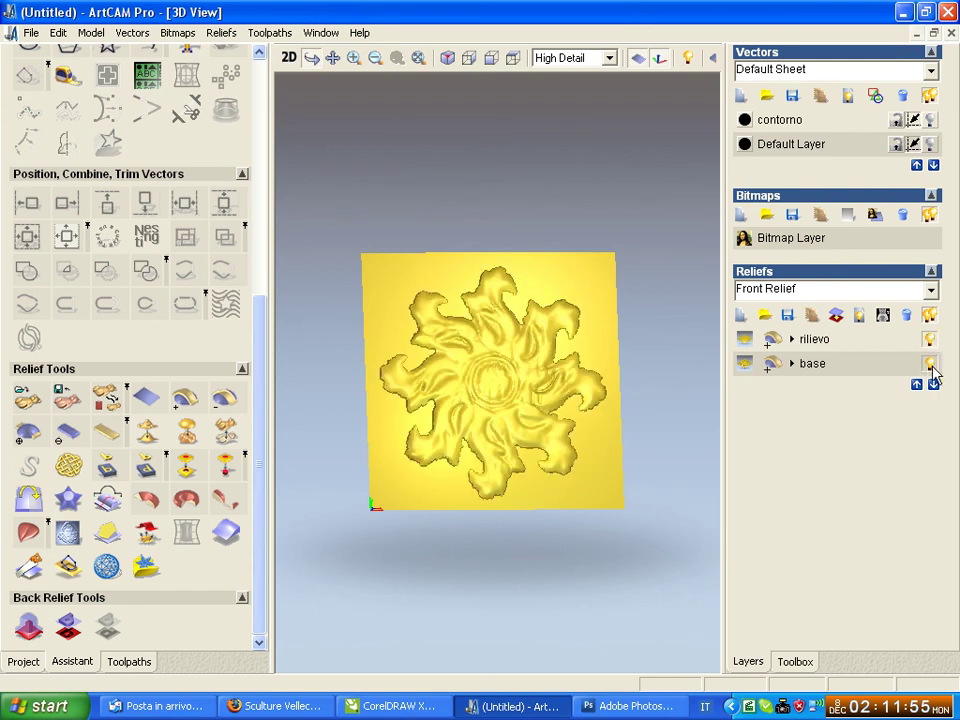
click(929, 364)
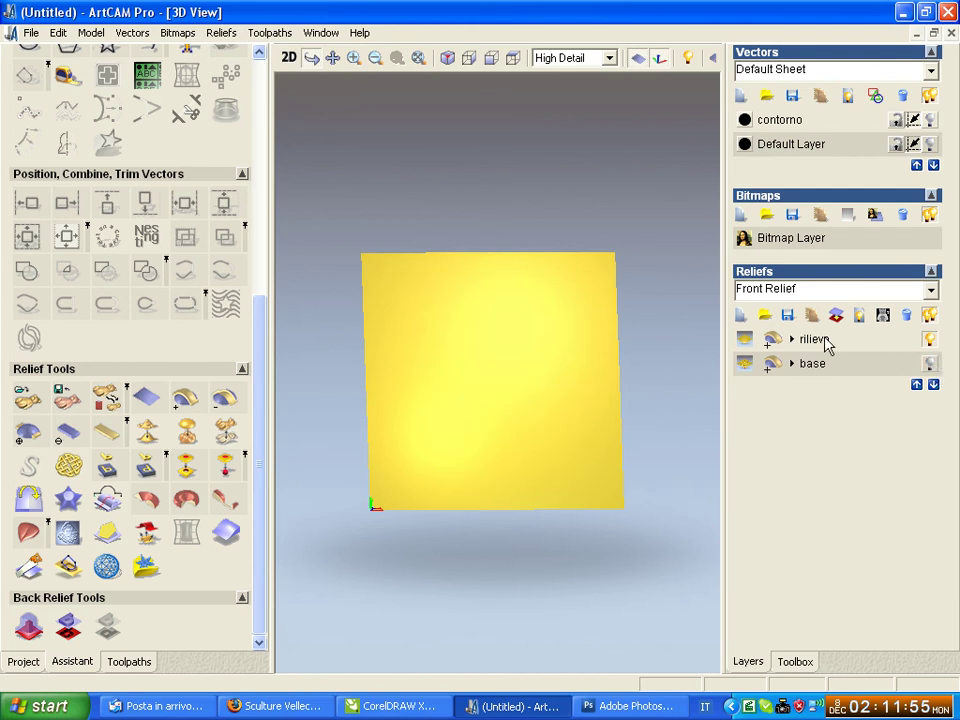
Step: In Scale Relief Height, lower the New Height from 34.849 mm to 1.045 mm
click(875, 217)
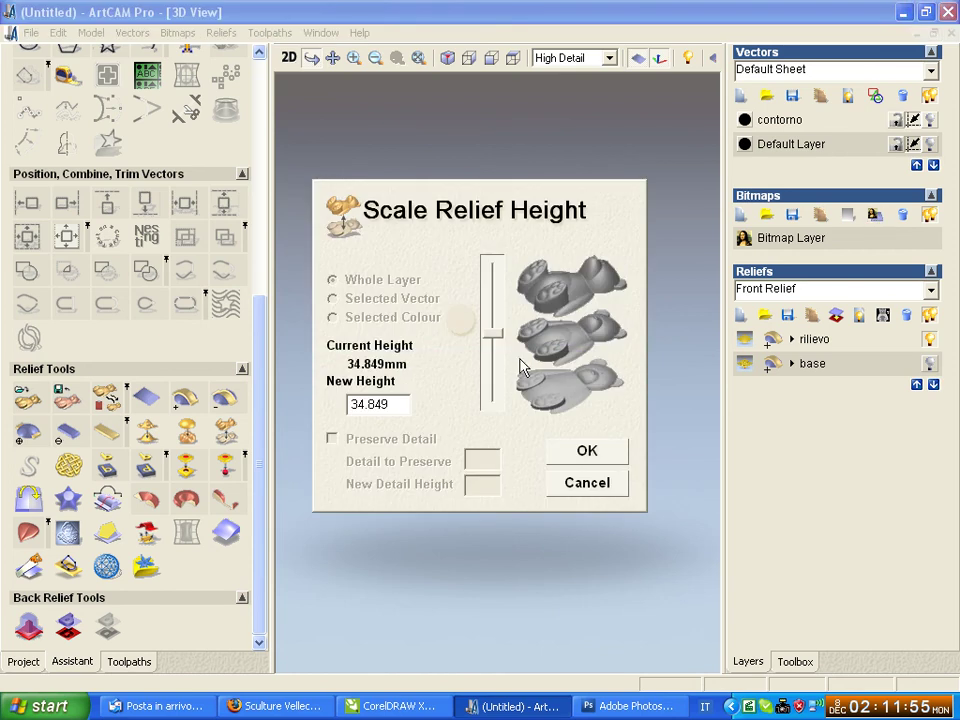
drag(499, 343, 498, 405)
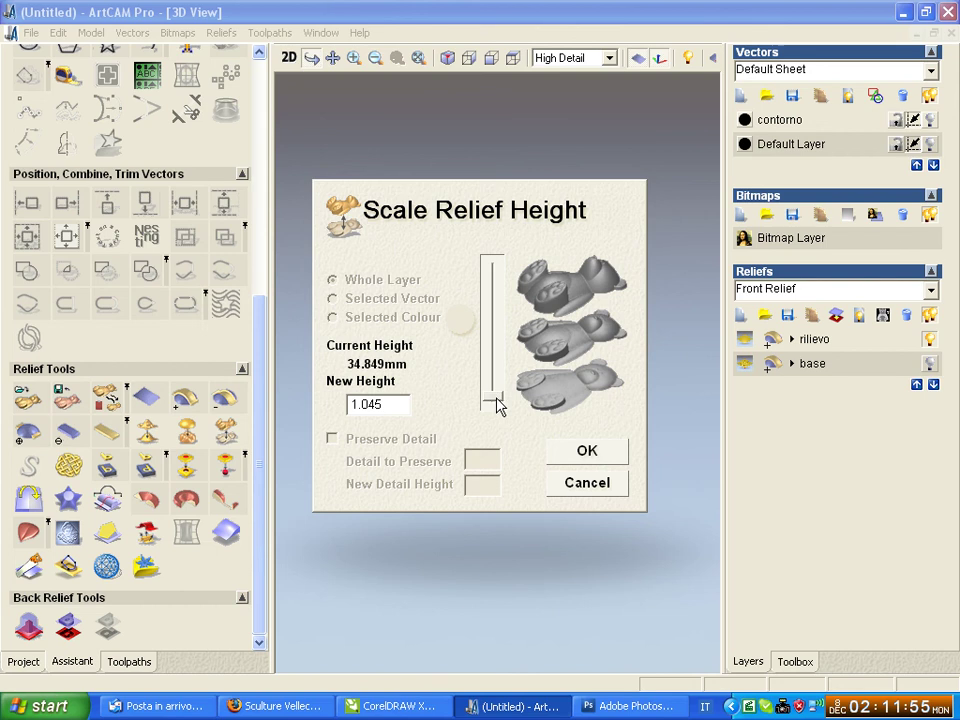
click(578, 454)
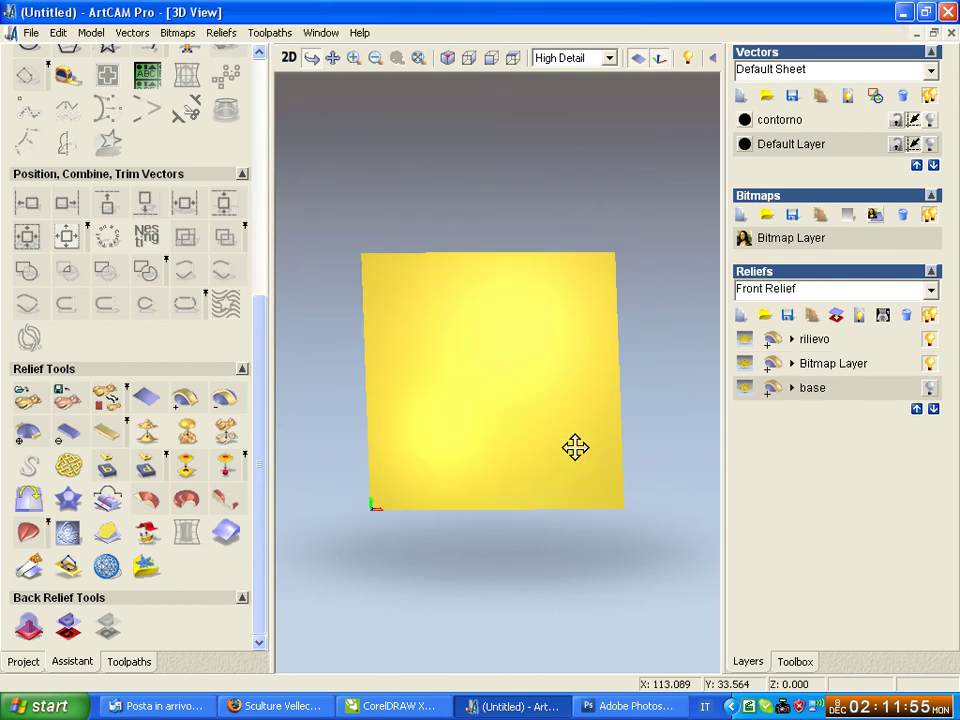
mouse_move(512, 448)
mouse_down()
mouse_move(523, 336)
mouse_move(555, 377)
mouse_move(510, 394)
mouse_move(521, 366)
mouse_up()
scroll(521, 365, up, 3)
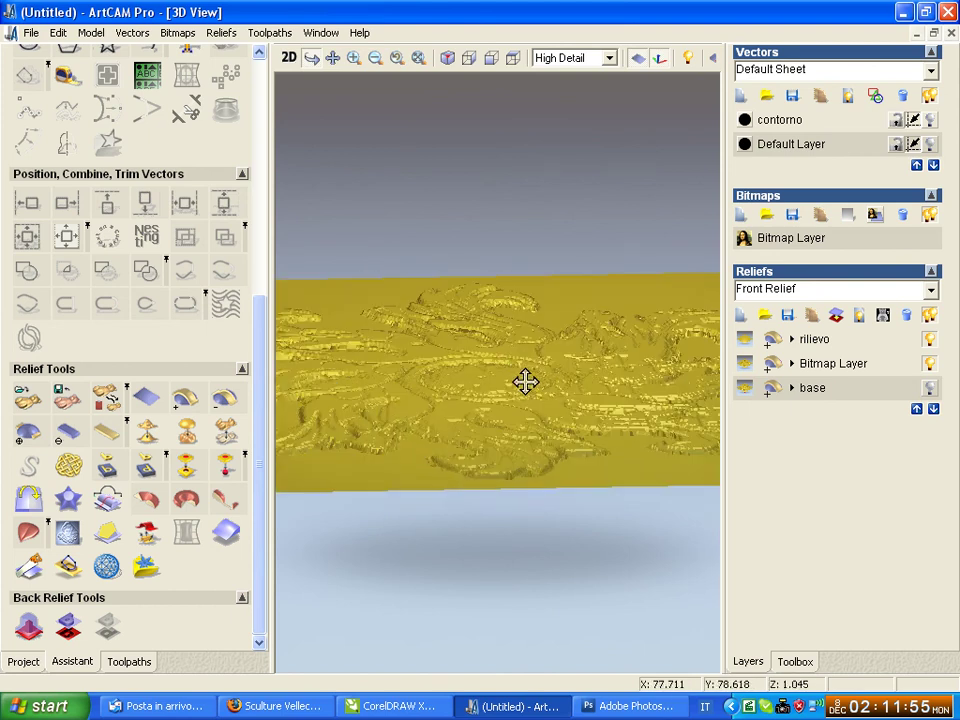
scroll(540, 455, up, 2)
scroll(545, 455, up, 1)
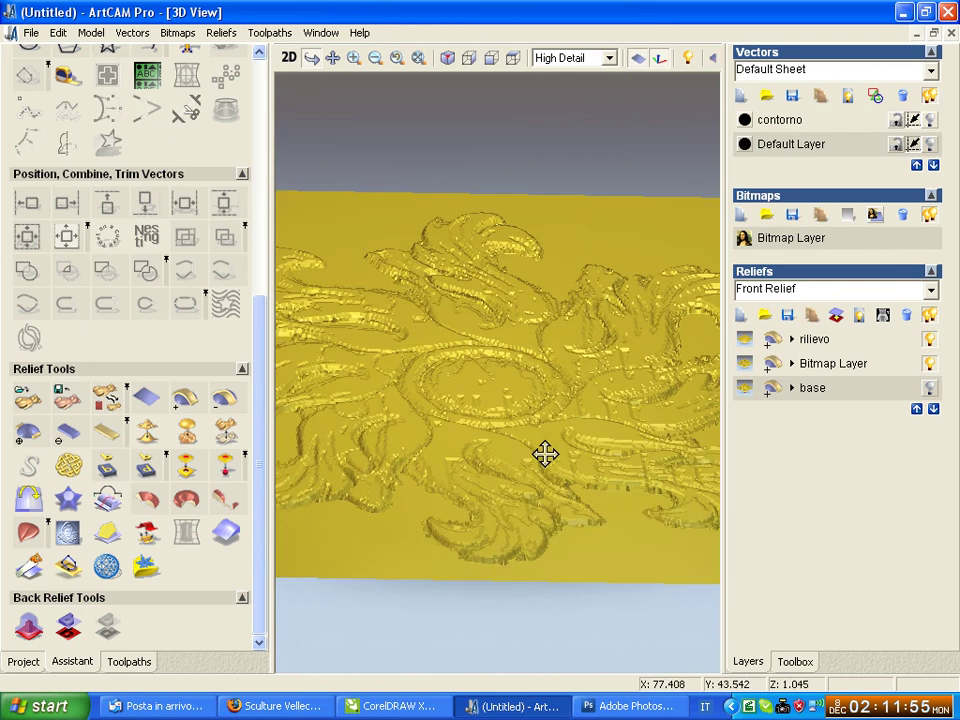
mouse_move(542, 433)
mouse_down()
mouse_move(546, 561)
mouse_move(554, 535)
mouse_up()
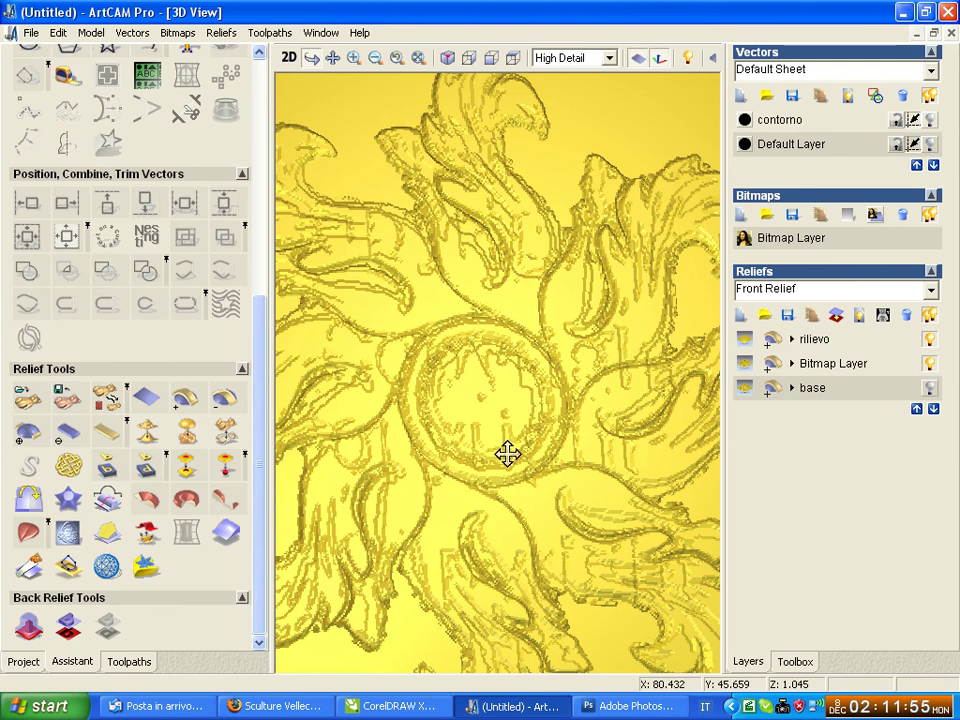
scroll(508, 451, down, 3)
drag(446, 507, 394, 559)
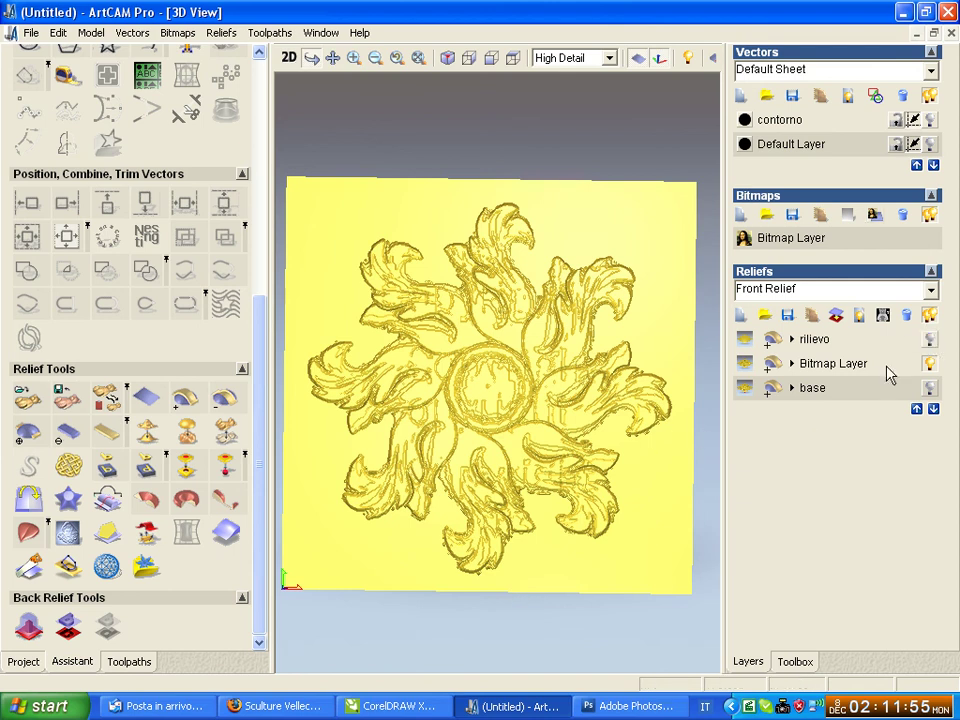
Step: Hide the Bitmap Layer relief, show base, and orbit to inspect the plate
click(930, 365)
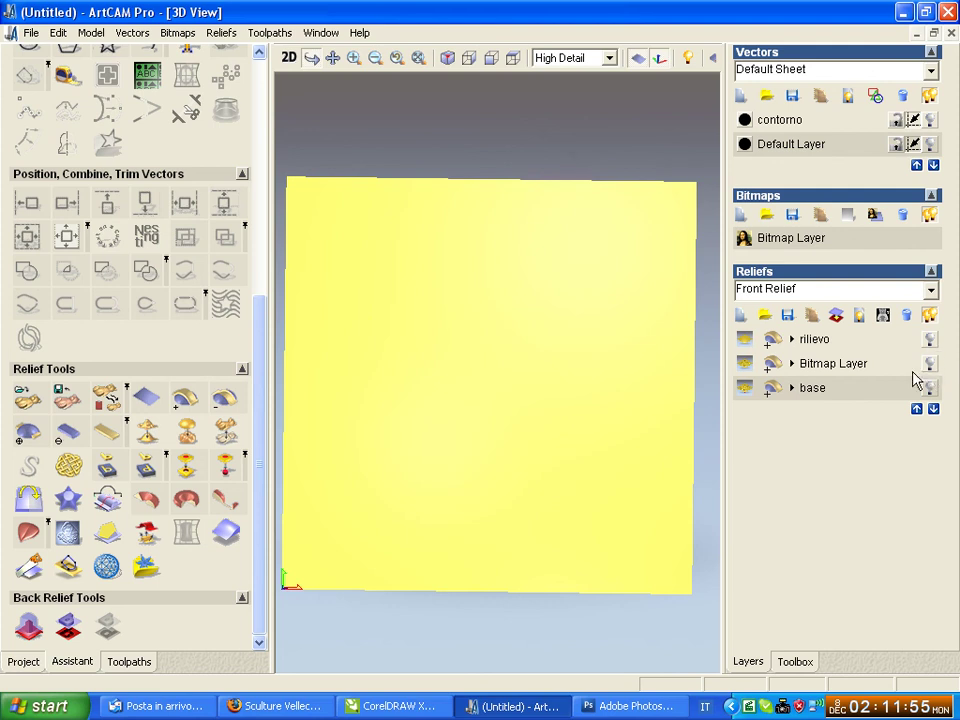
click(930, 389)
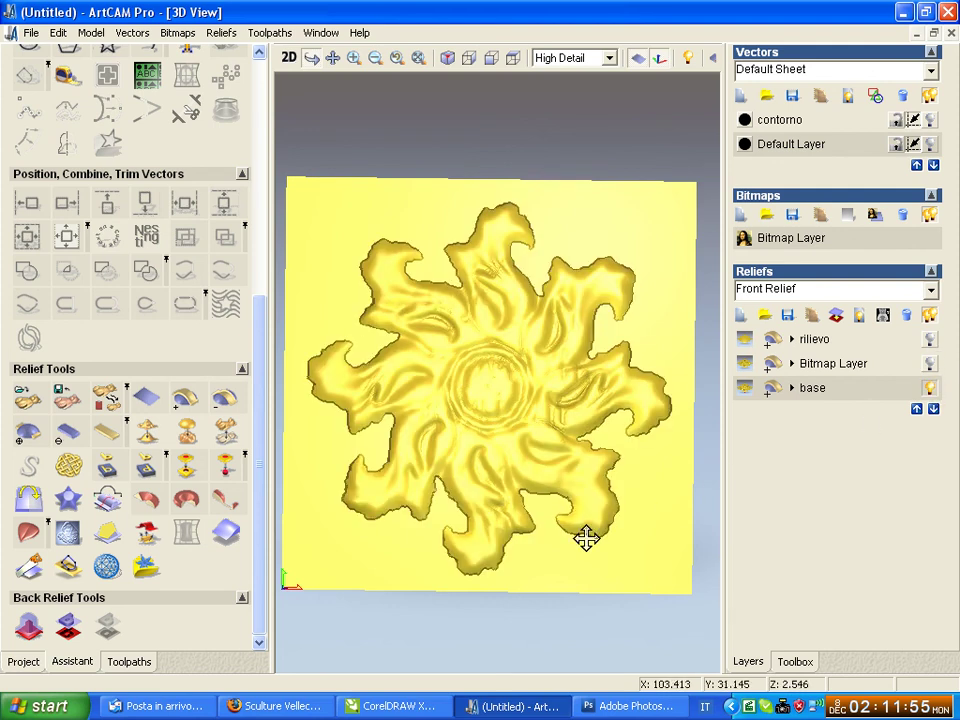
mouse_move(540, 474)
mouse_down()
mouse_move(529, 343)
mouse_move(510, 465)
mouse_up()
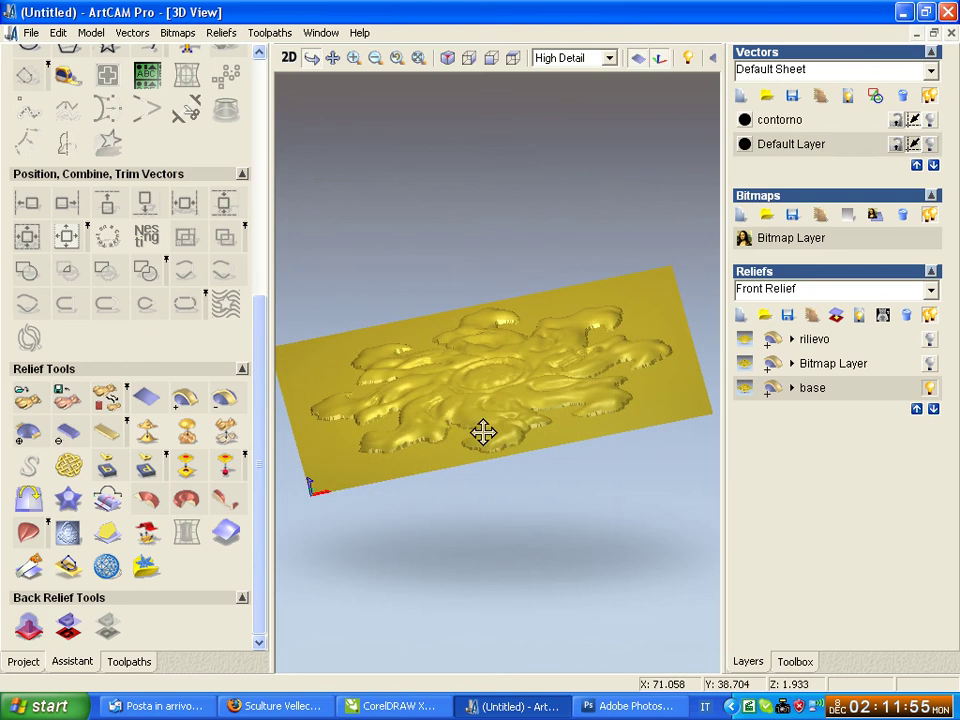
drag(437, 433, 443, 418)
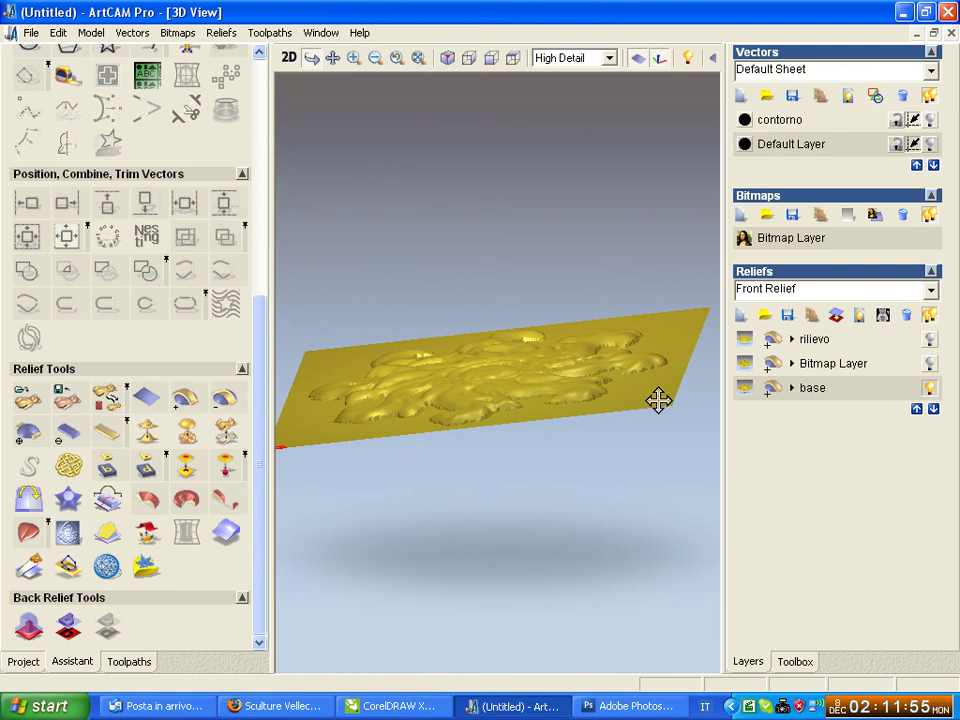
drag(647, 407, 653, 420)
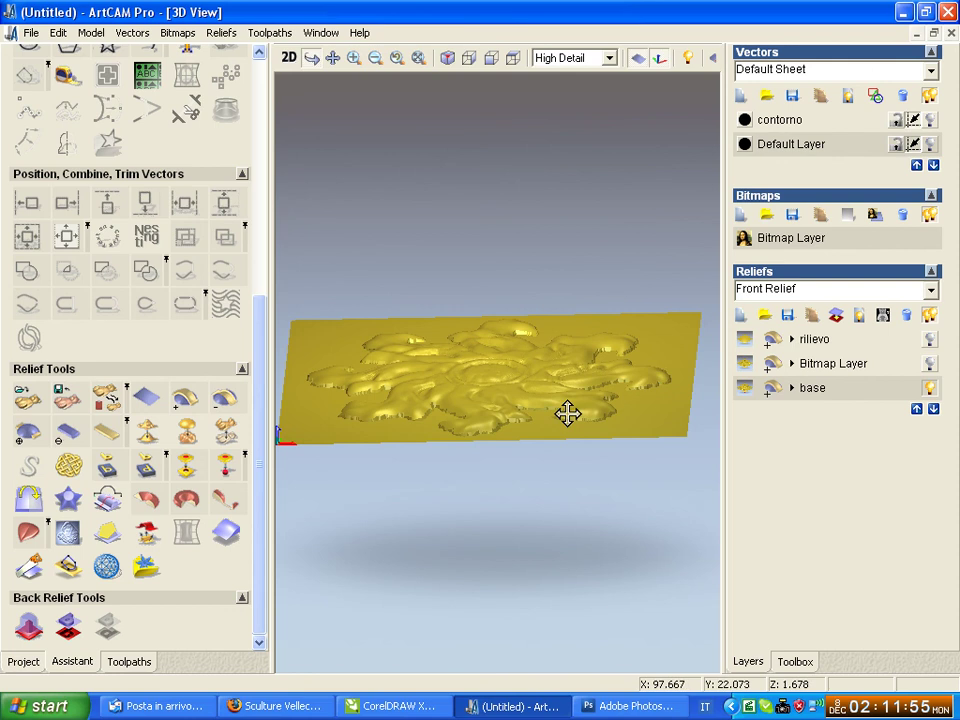
Step: Show rilievo, hide base and Bitmap Layer, and select the rilievo layer
click(930, 340)
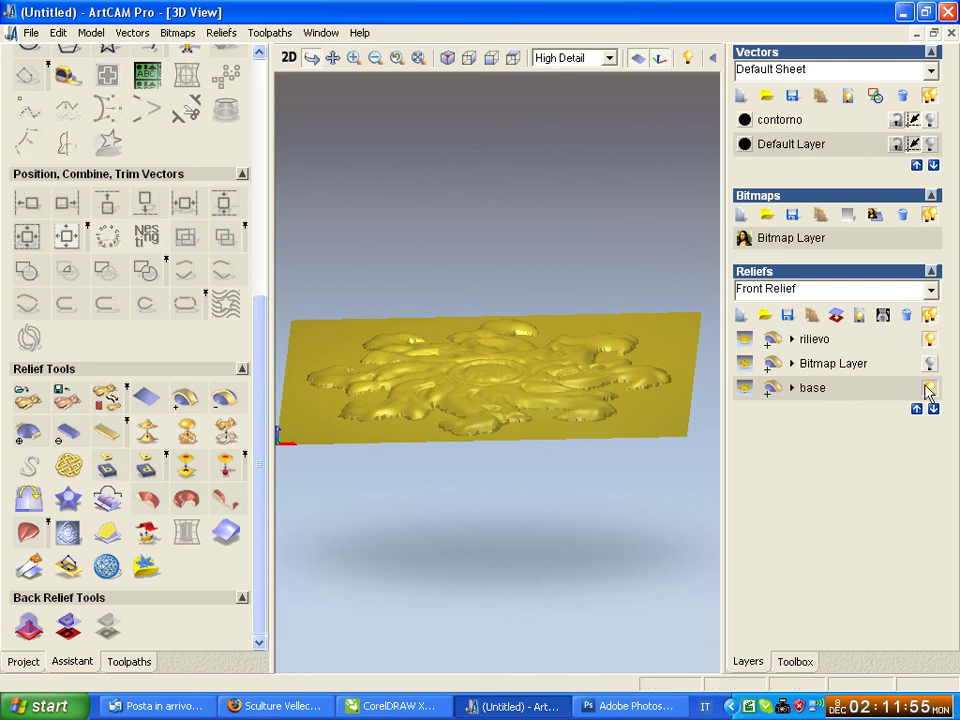
click(931, 390)
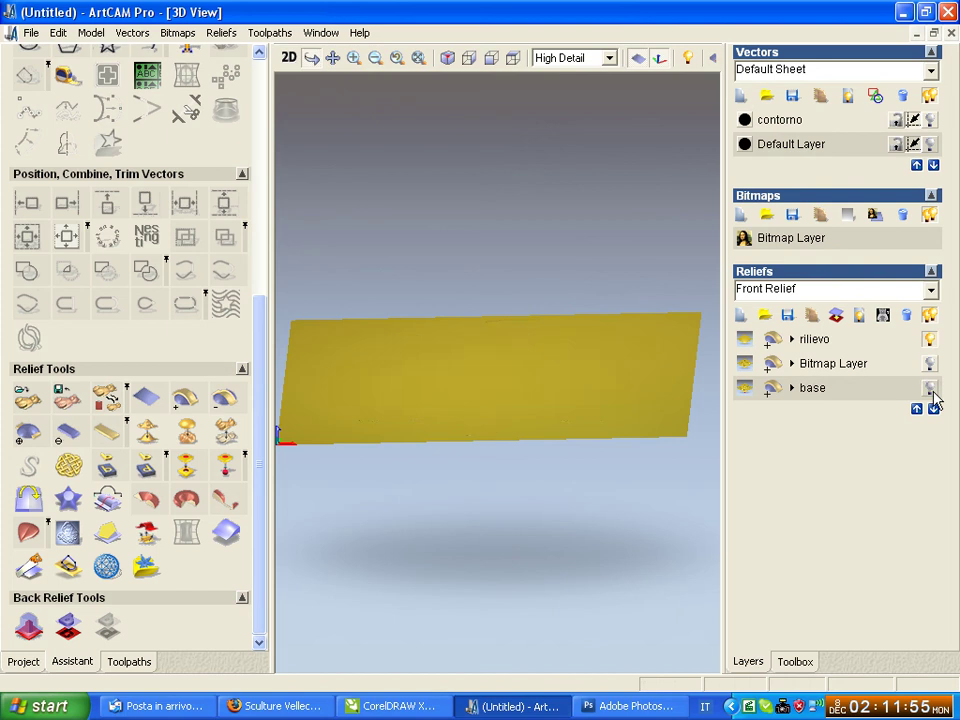
click(929, 365)
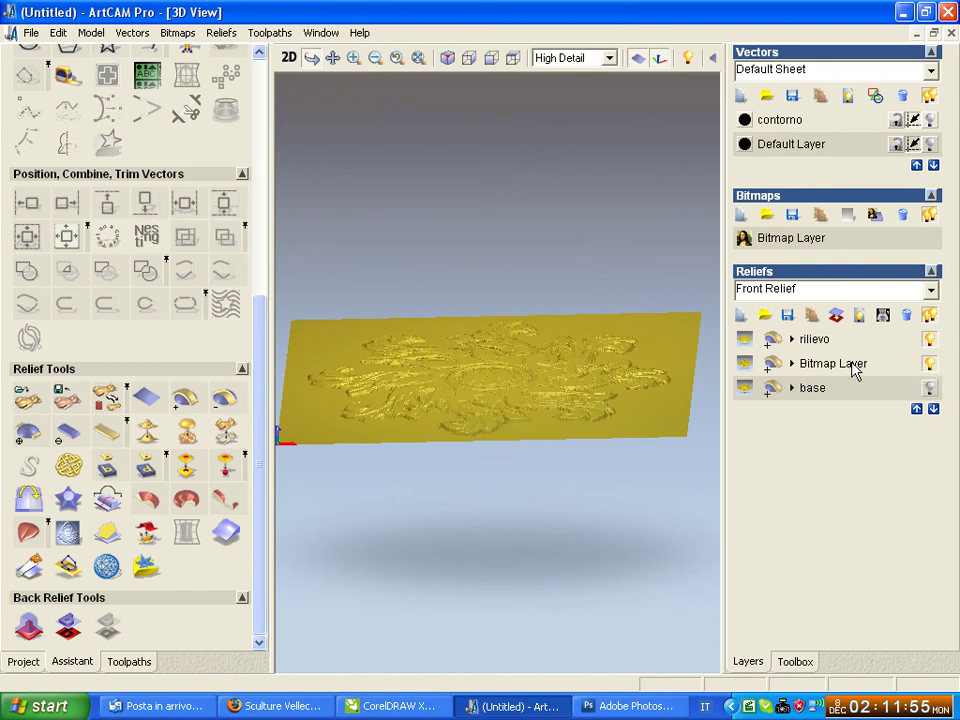
click(929, 365)
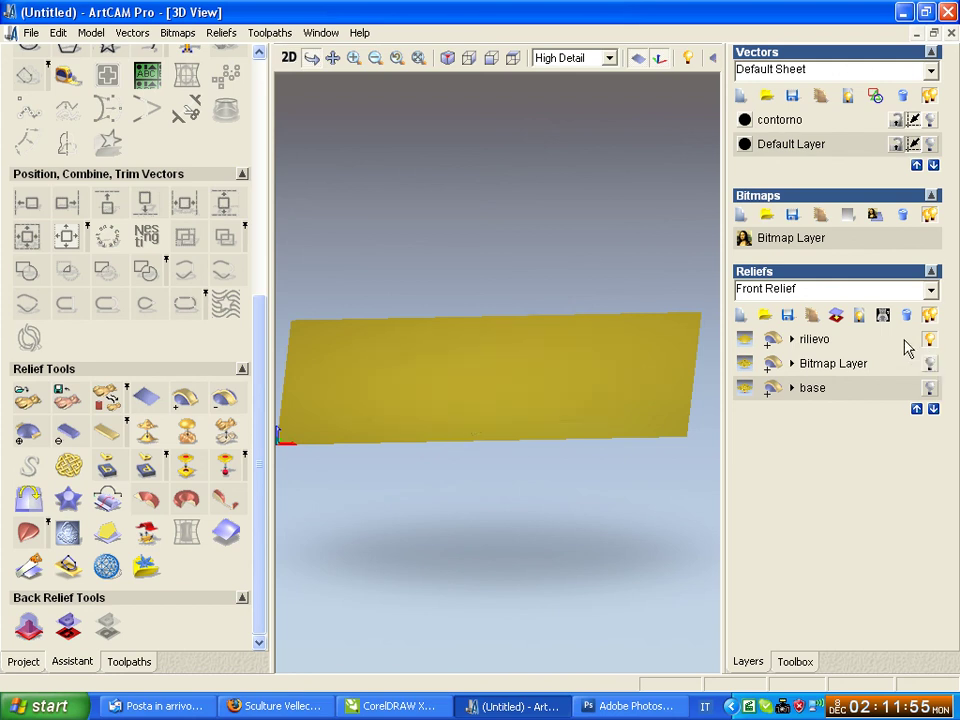
click(833, 341)
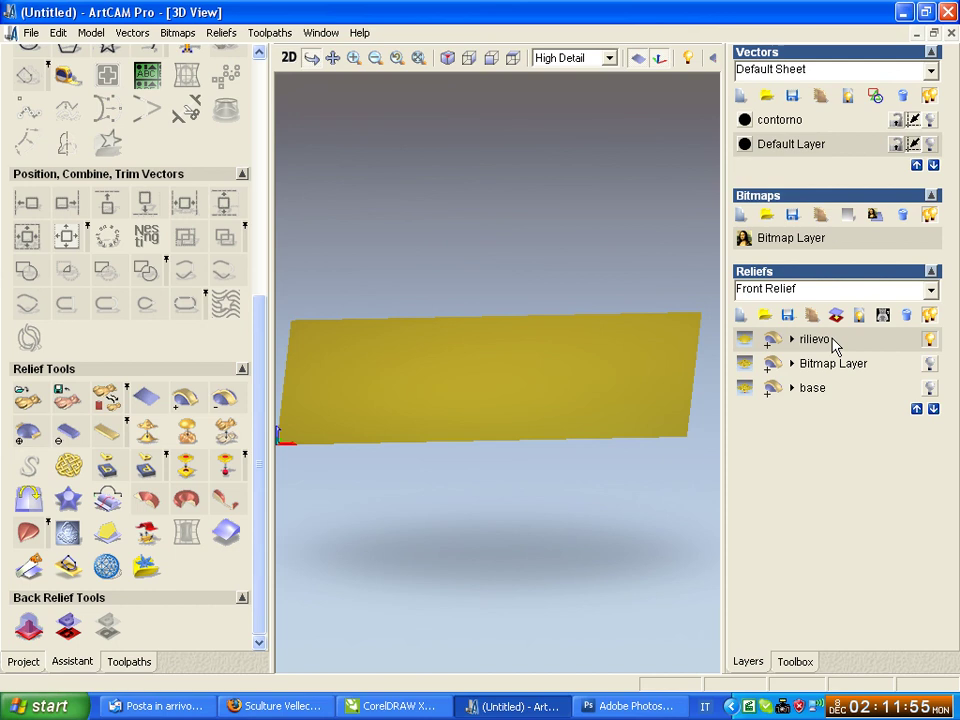
Step: Turn the Bitmap Layer relief back on, rename it 'fimitura', and tilt to view the carving
click(820, 368)
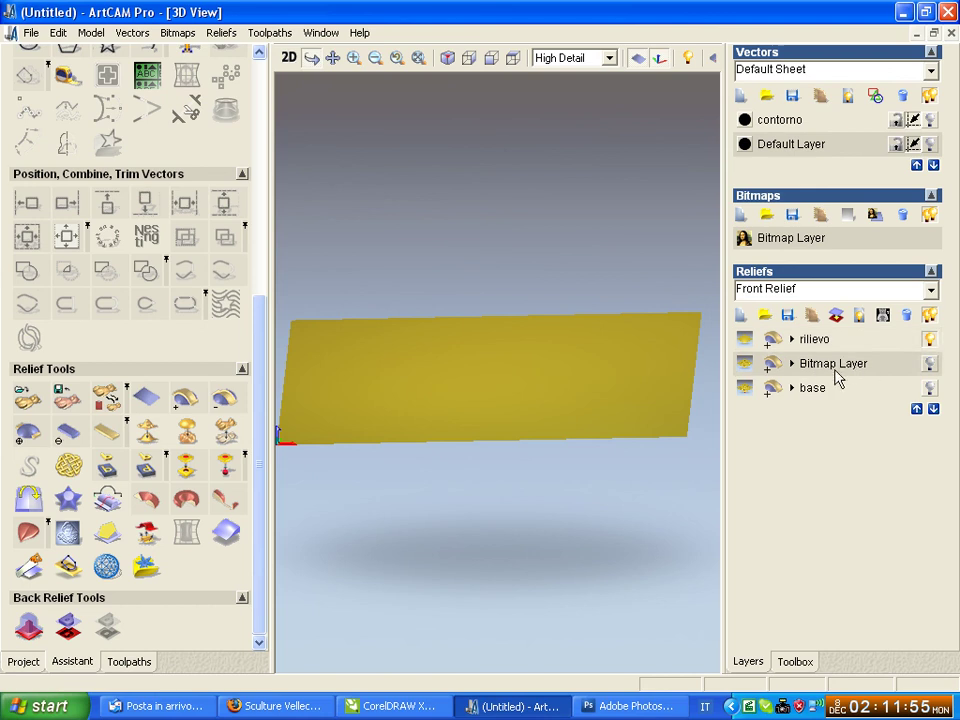
click(929, 363)
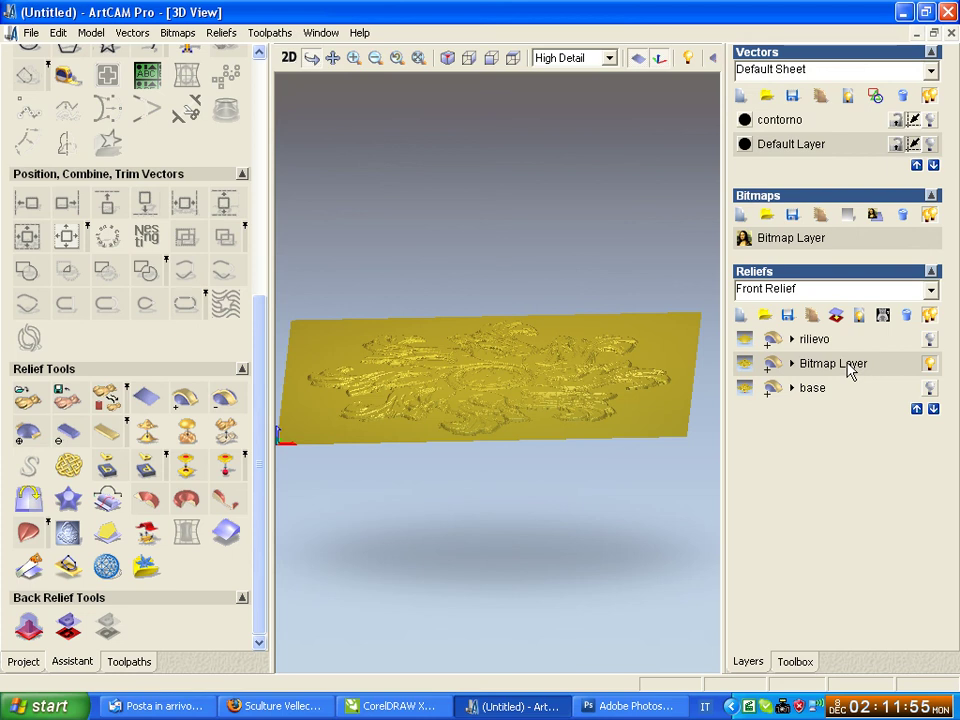
double_click(849, 367)
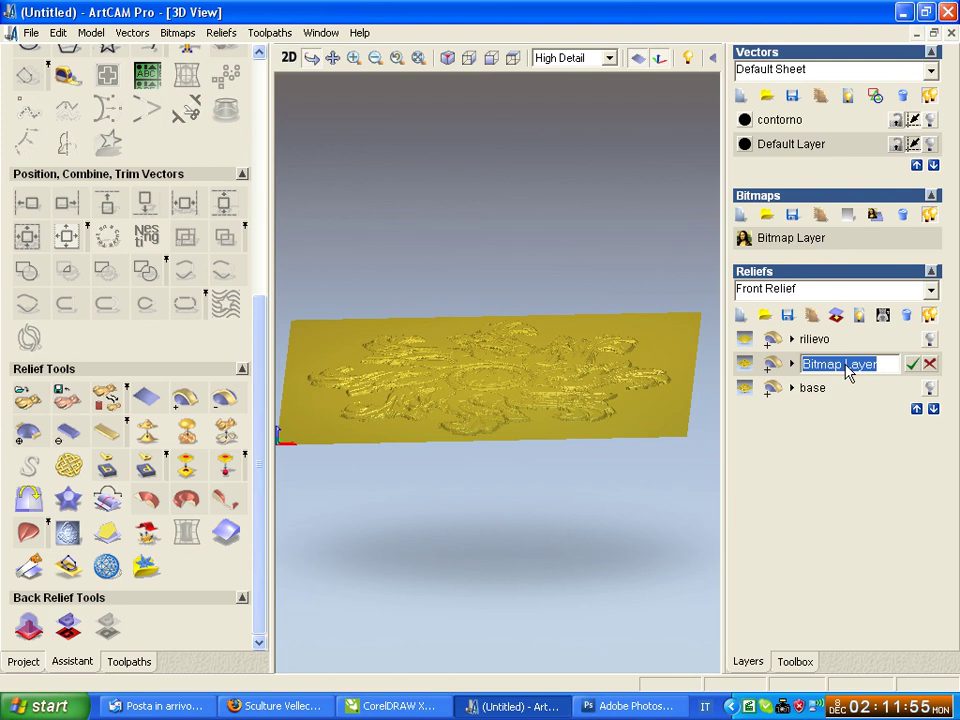
text(fimitura)
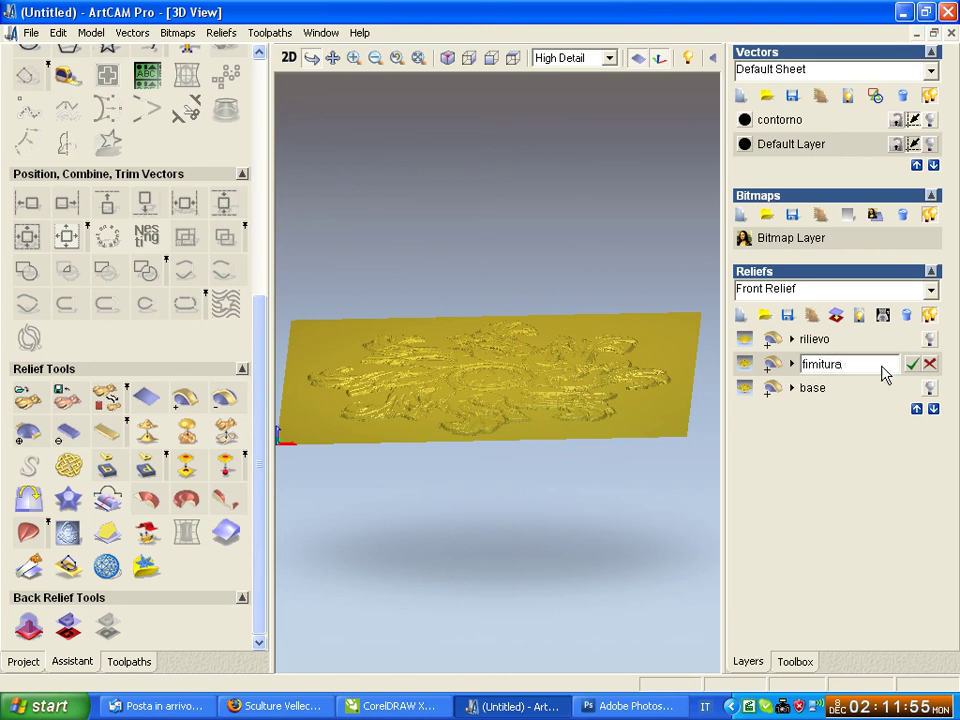
click(914, 363)
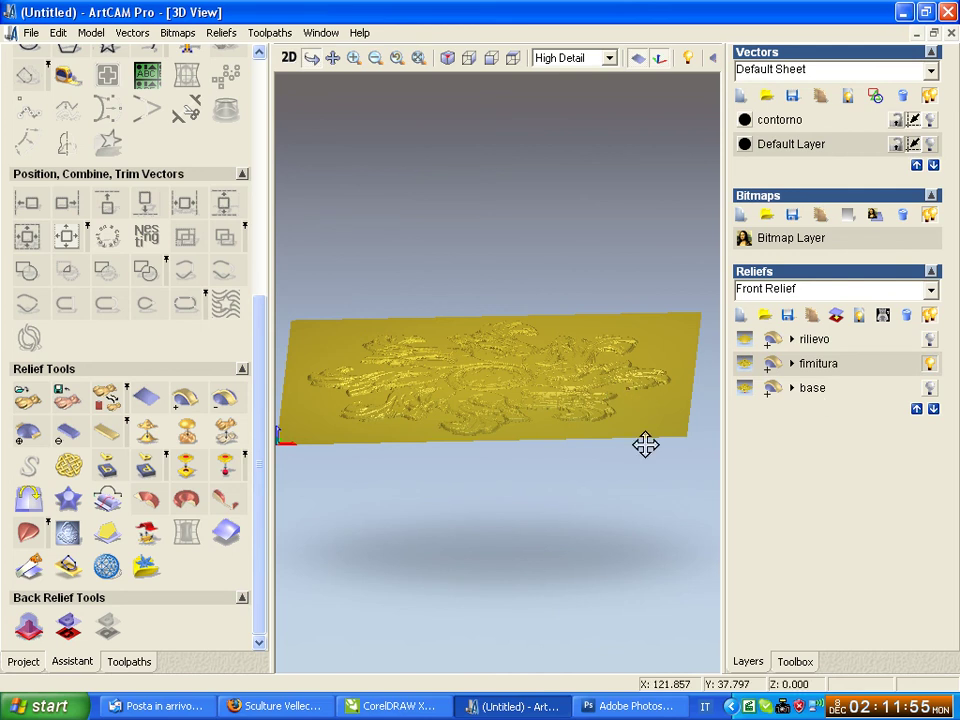
mouse_move(645, 443)
mouse_down()
mouse_move(450, 381)
mouse_move(407, 493)
mouse_move(469, 527)
mouse_move(424, 542)
mouse_move(574, 413)
mouse_move(588, 427)
mouse_move(529, 373)
mouse_move(574, 360)
mouse_move(405, 449)
mouse_up()
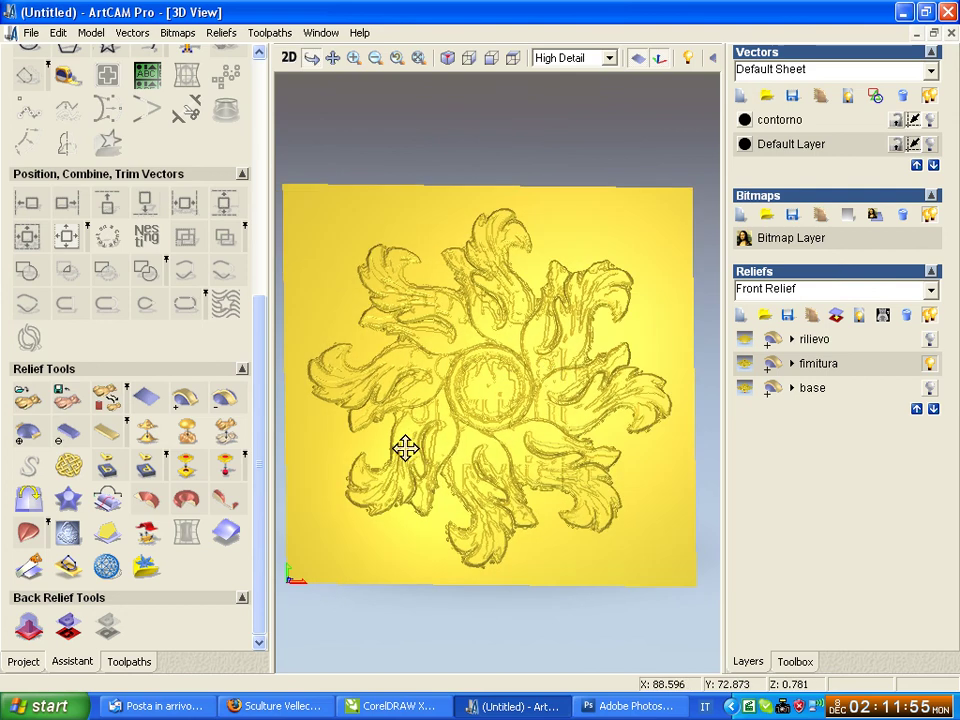
Step: Open Scale Relief Height and cancel it without changing the height
click(227, 430)
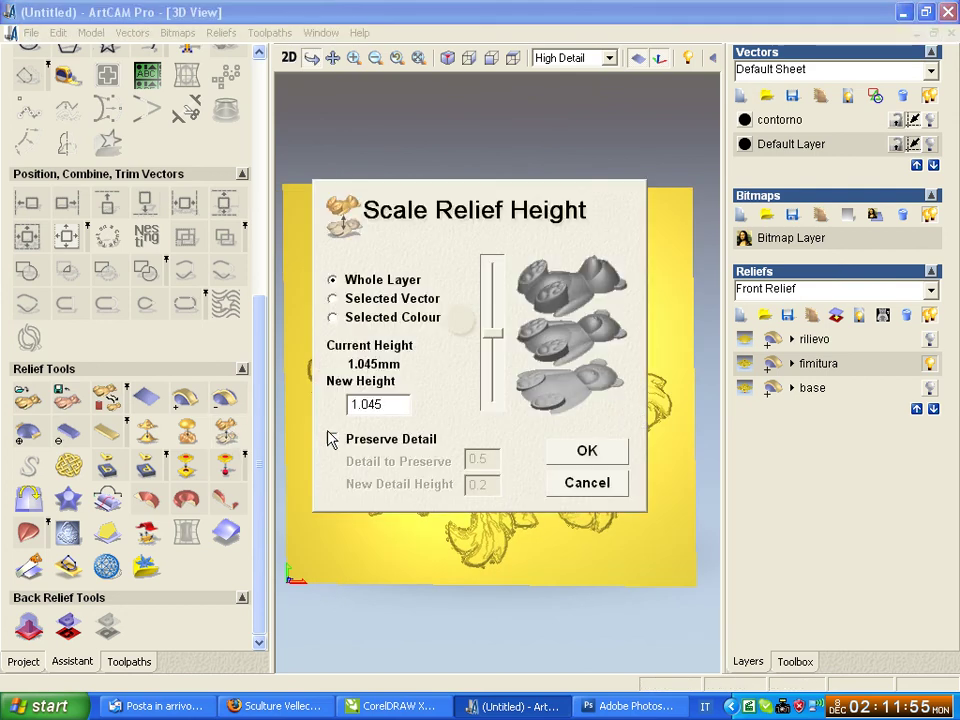
click(570, 485)
scroll(559, 274, up, 1)
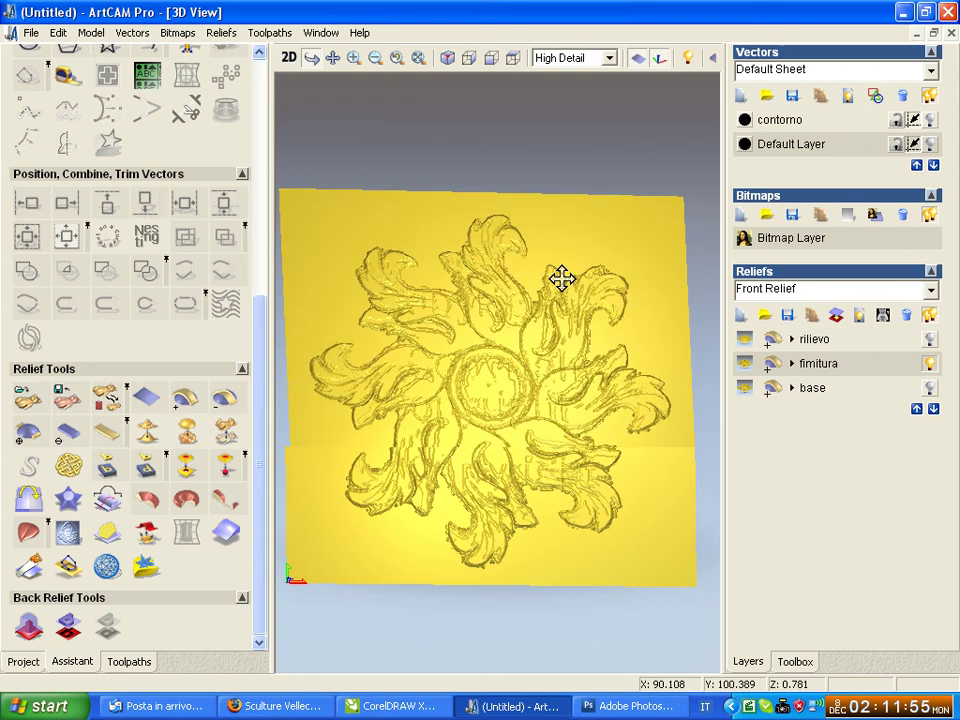
scroll(519, 394, up, 2)
scroll(519, 394, up, 2)
scroll(553, 360, up, 1)
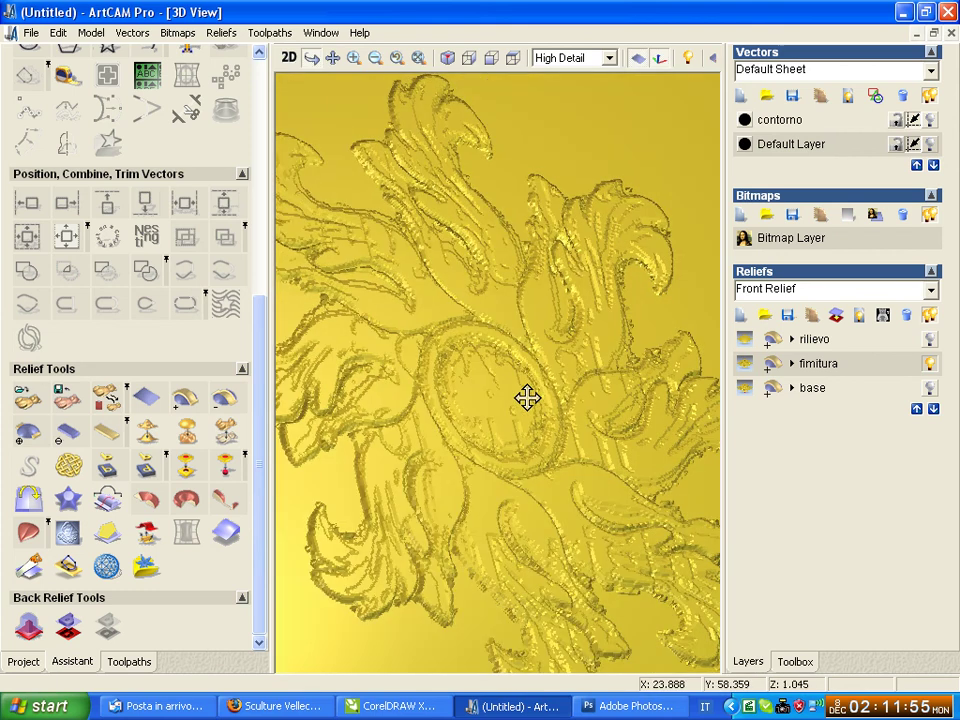
scroll(515, 405, down, 1)
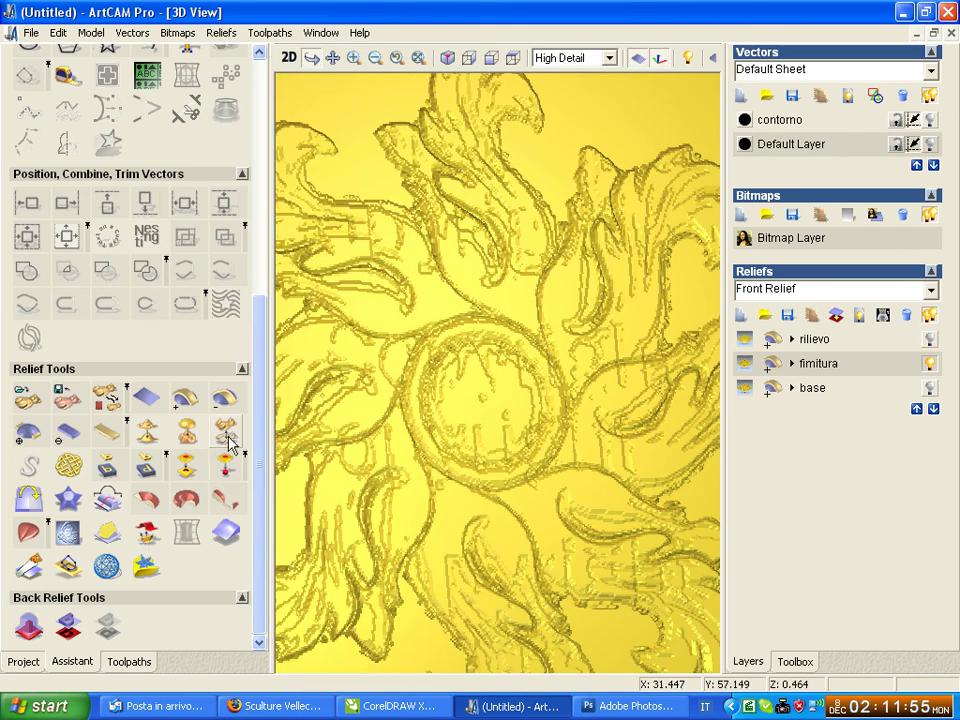
Step: Apply Smooth Relief to the fimitura layer twice, then switch to the 2D bitmap view
click(150, 436)
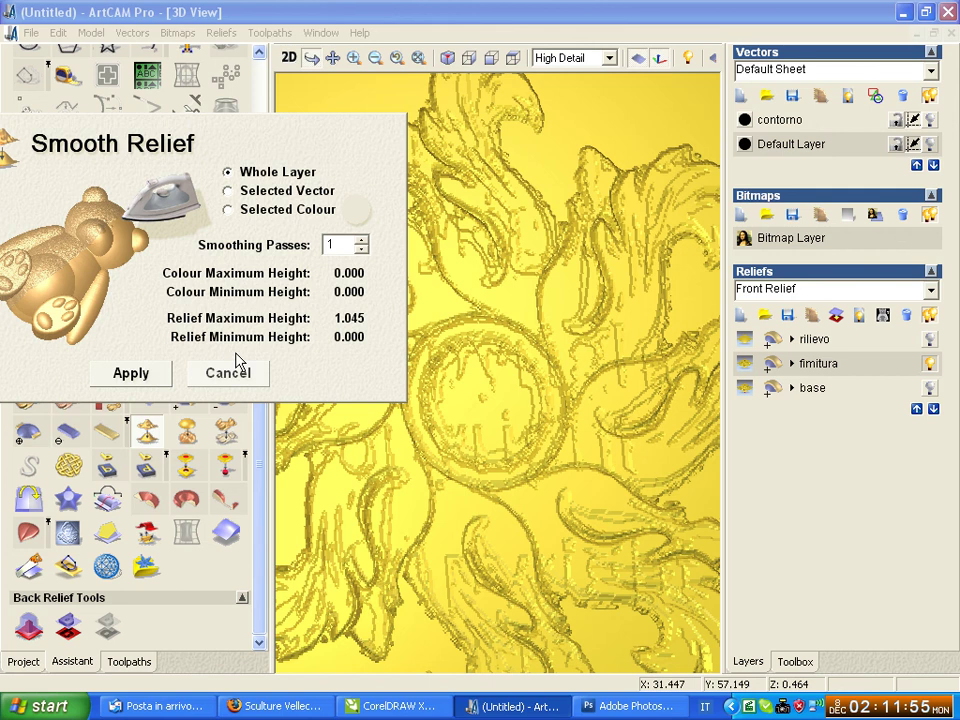
click(146, 376)
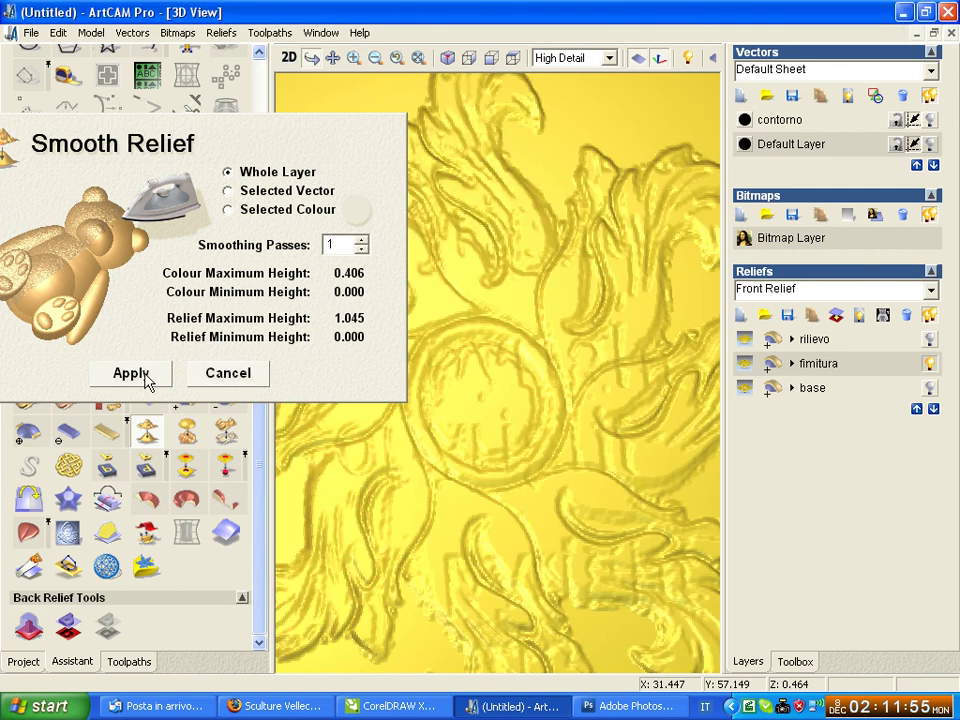
click(146, 376)
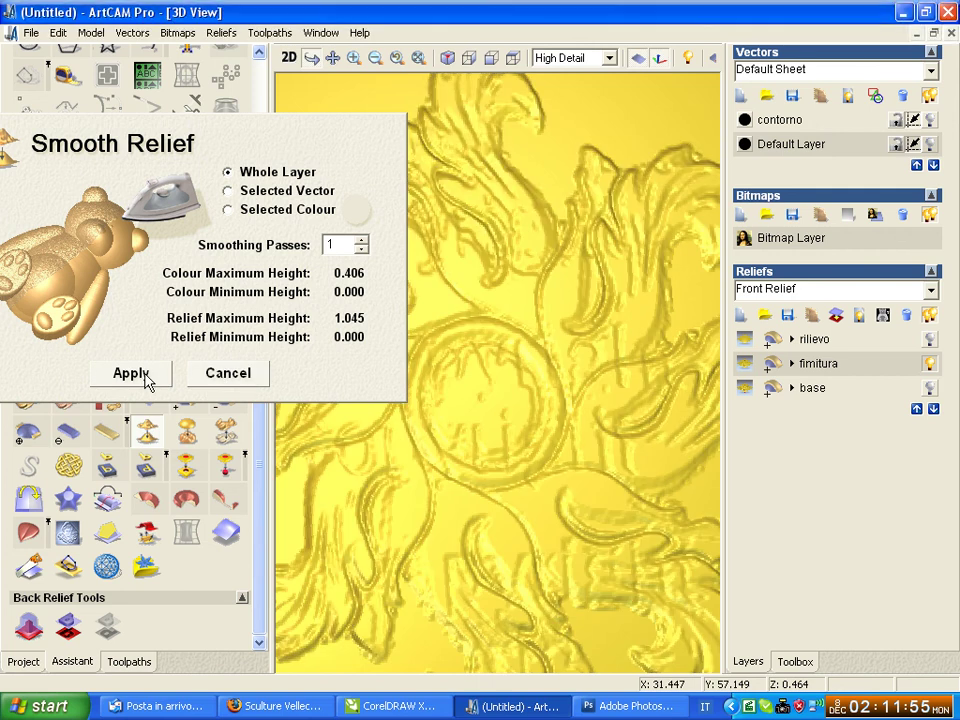
click(242, 384)
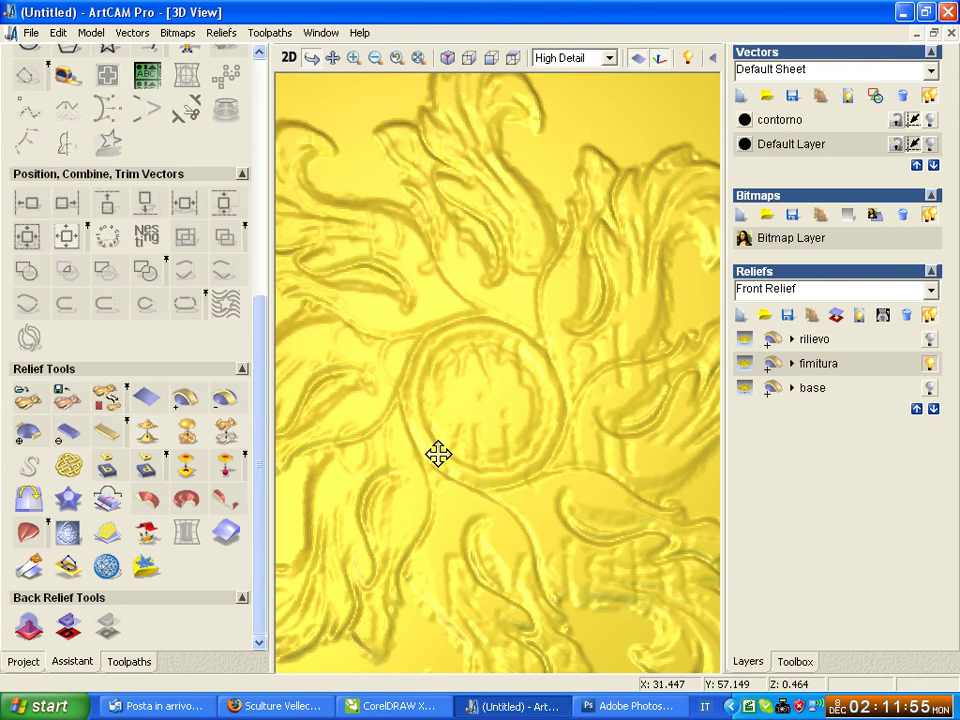
scroll(435, 452, up, 2)
scroll(435, 452, down, 3)
scroll(435, 455, down, 3)
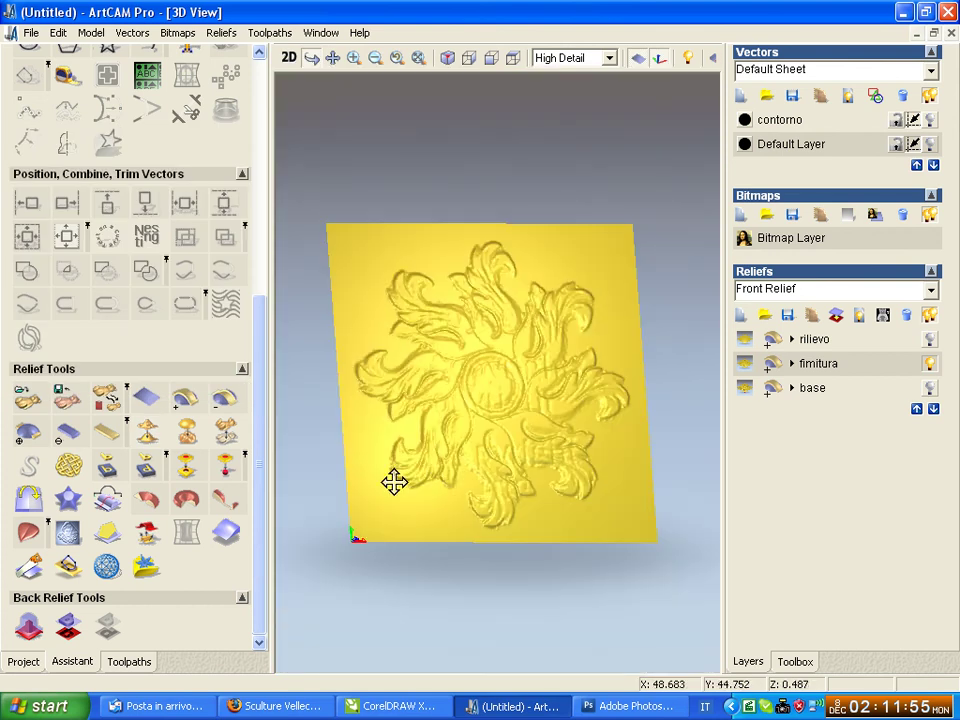
drag(394, 480, 349, 382)
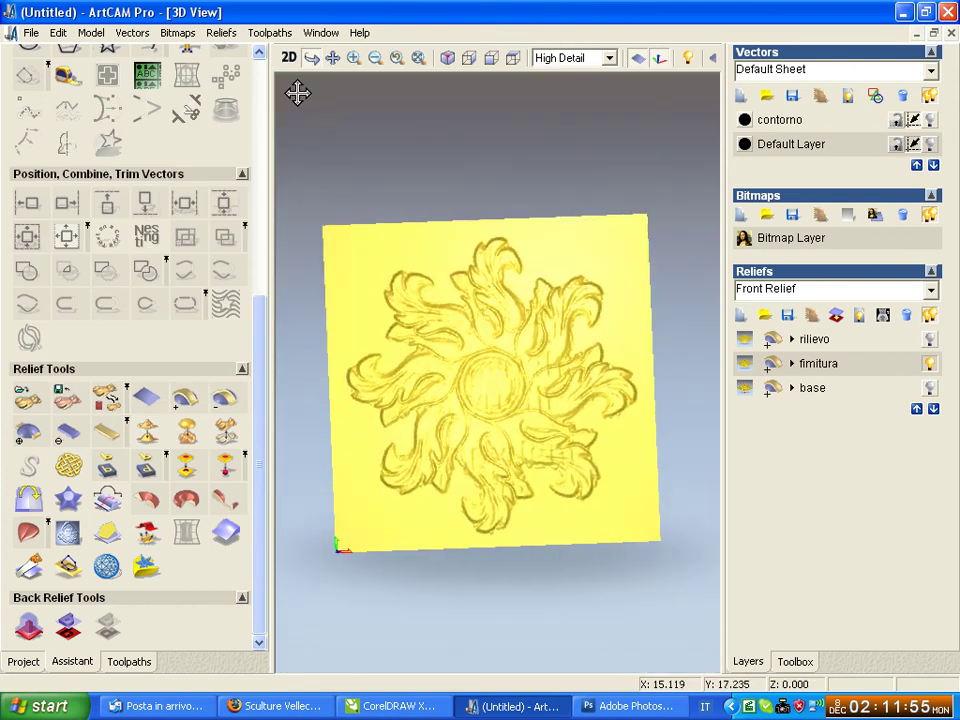
click(289, 58)
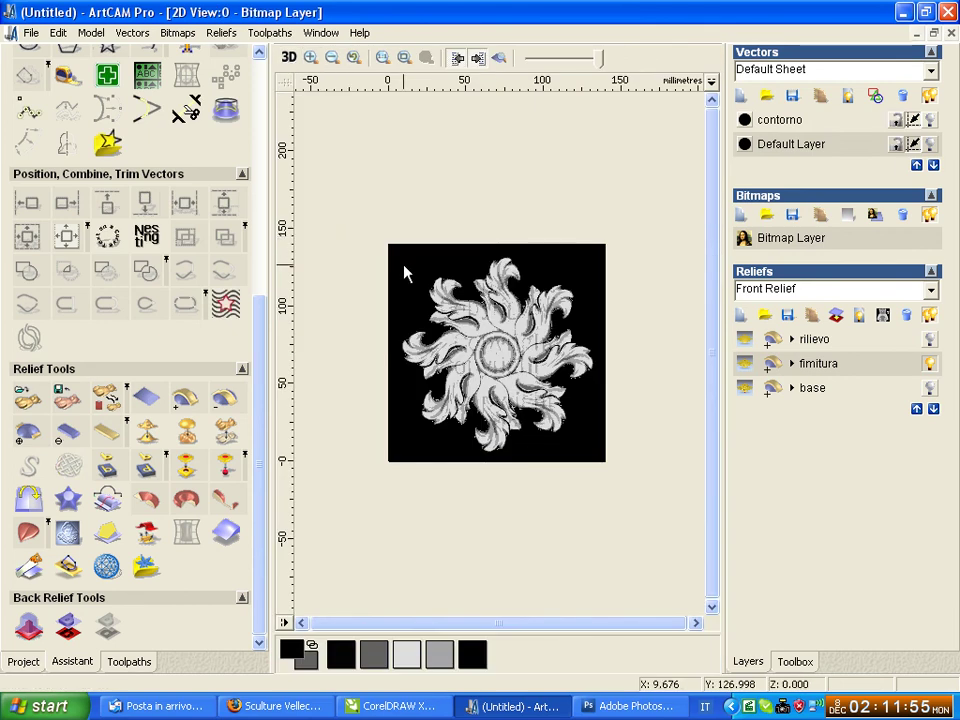
Step: In the Shape Editor, set the black colour to Zero height, then orbit the 3D relief
double_click(406, 268)
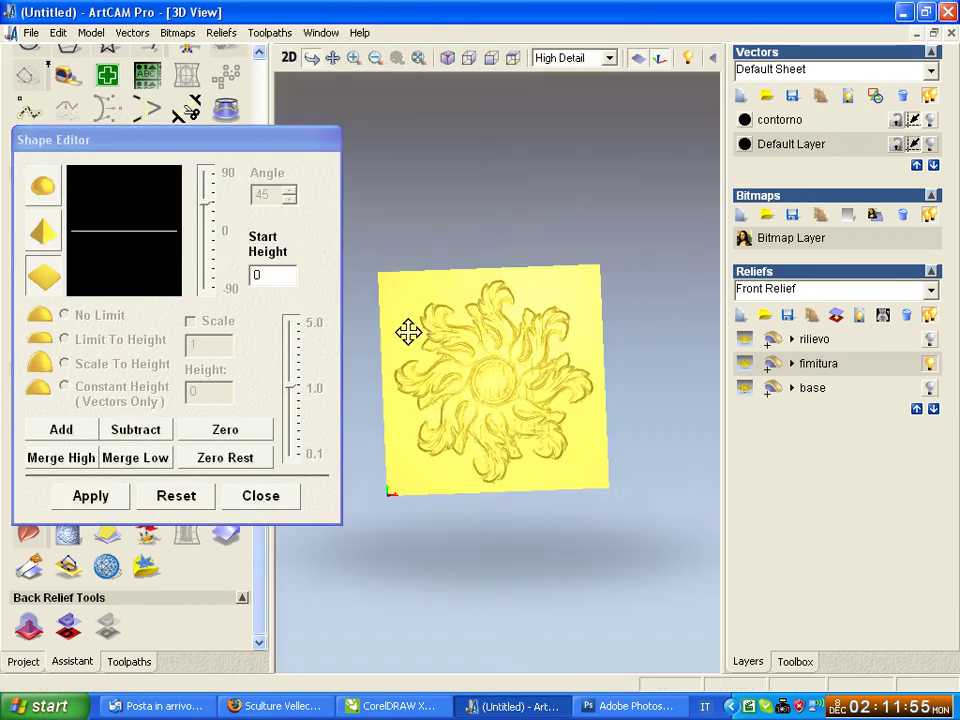
scroll(407, 332, up, 3)
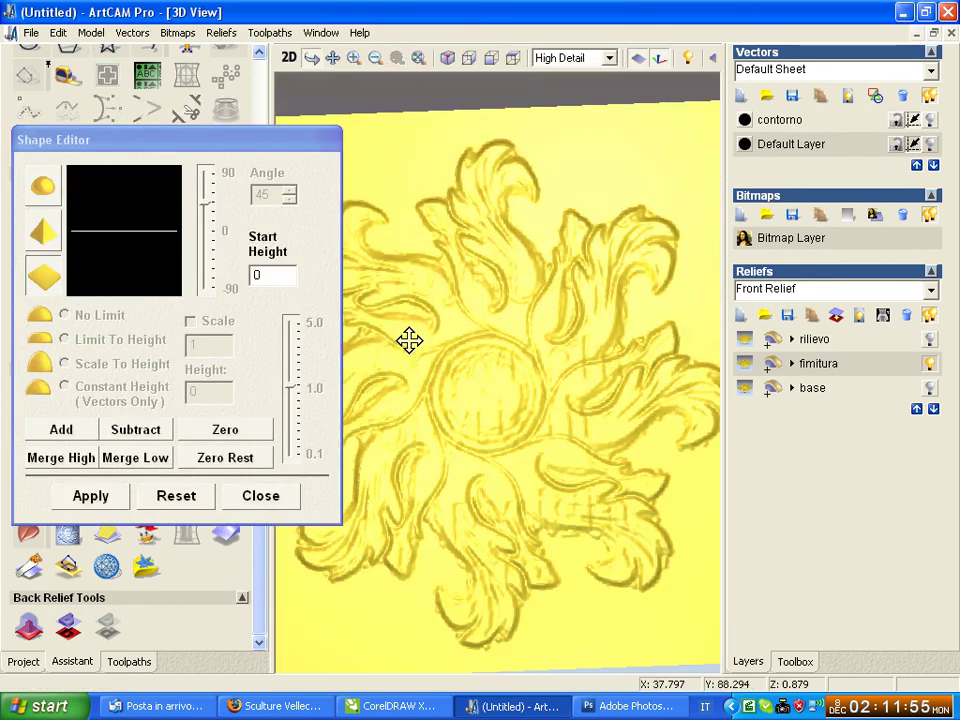
click(226, 432)
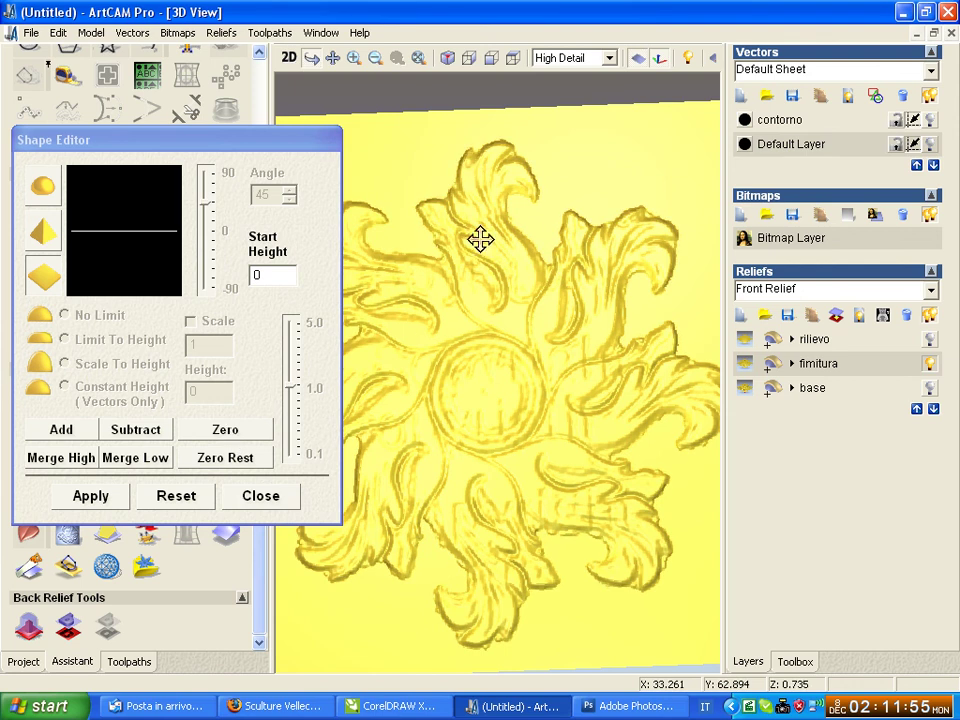
click(260, 496)
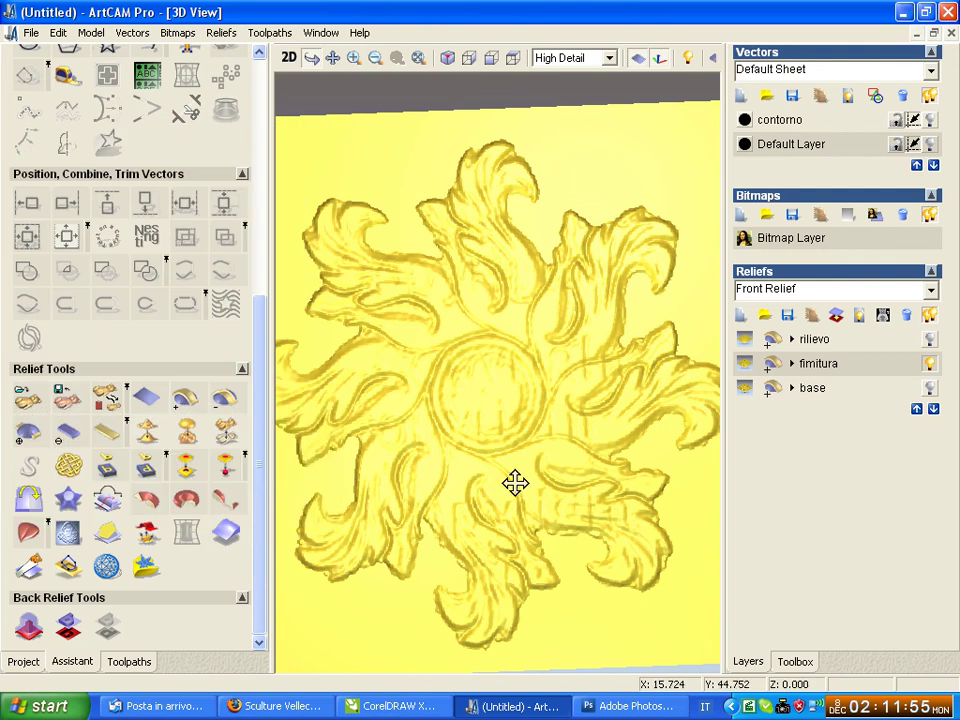
drag(514, 482, 531, 287)
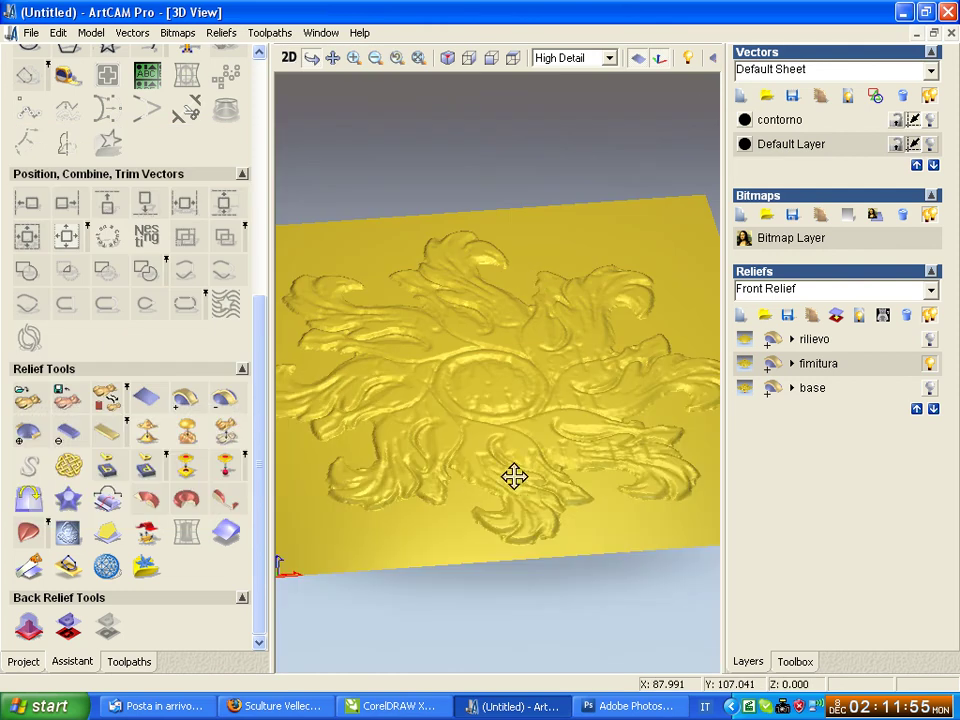
Step: Reorder the relief layers to base, fimitura, rilievo, then hide the fimitura layer
mouse_move(514, 476)
mouse_down()
mouse_move(501, 431)
mouse_move(508, 594)
mouse_move(489, 598)
mouse_up()
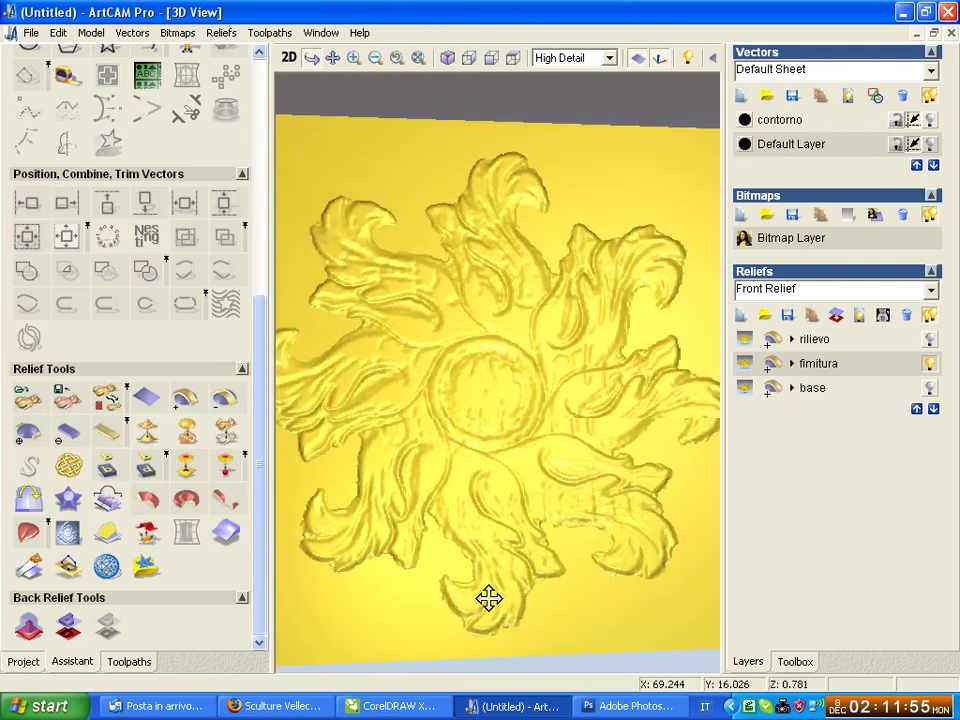
click(930, 389)
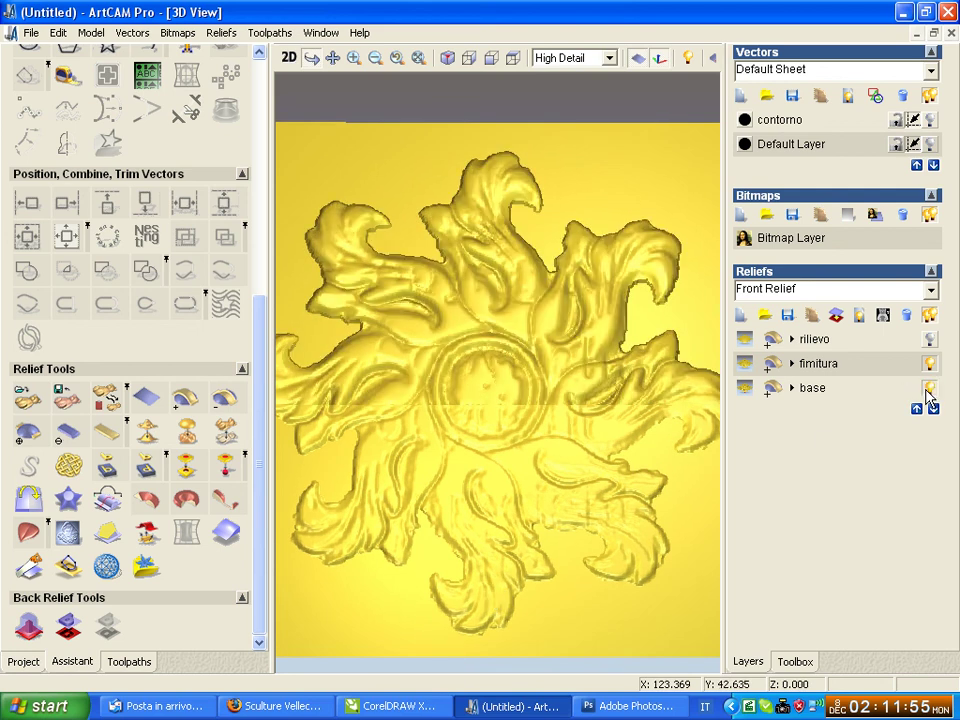
click(877, 393)
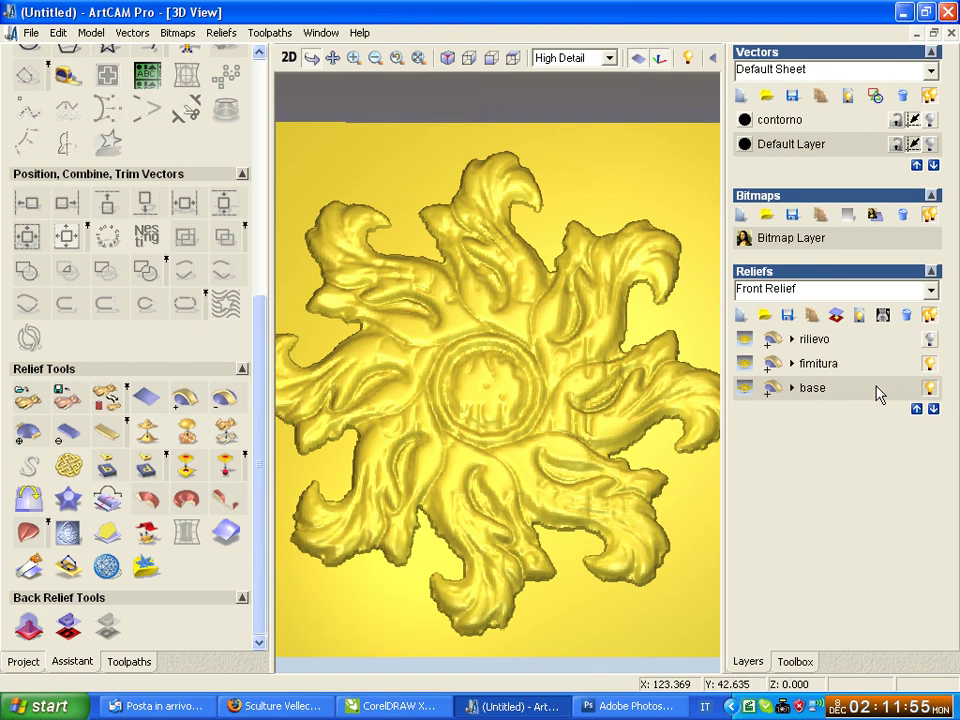
click(826, 366)
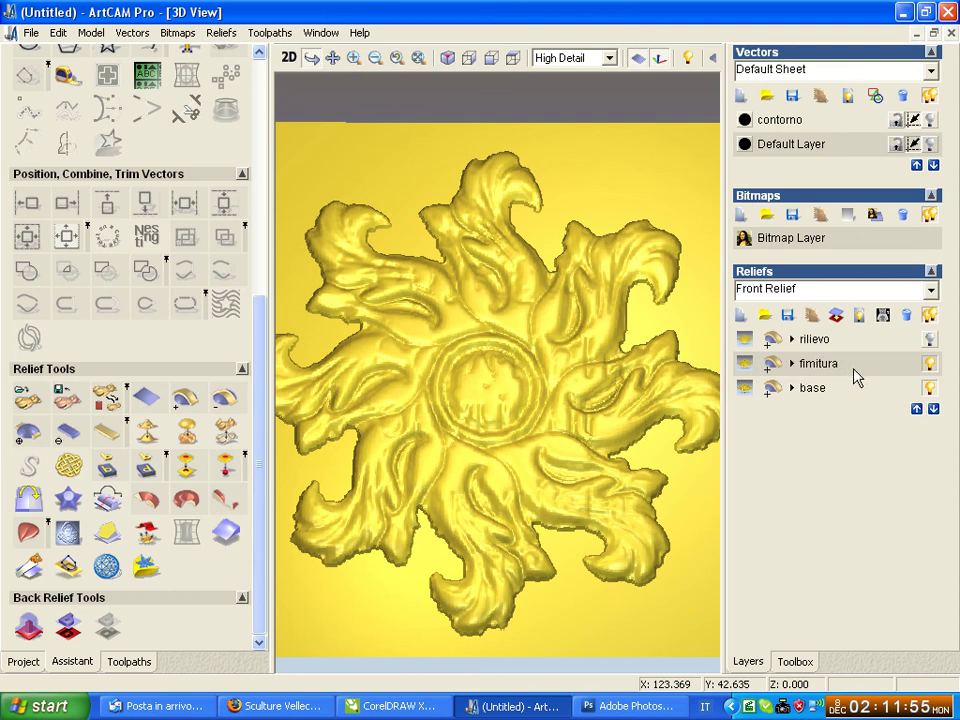
click(916, 410)
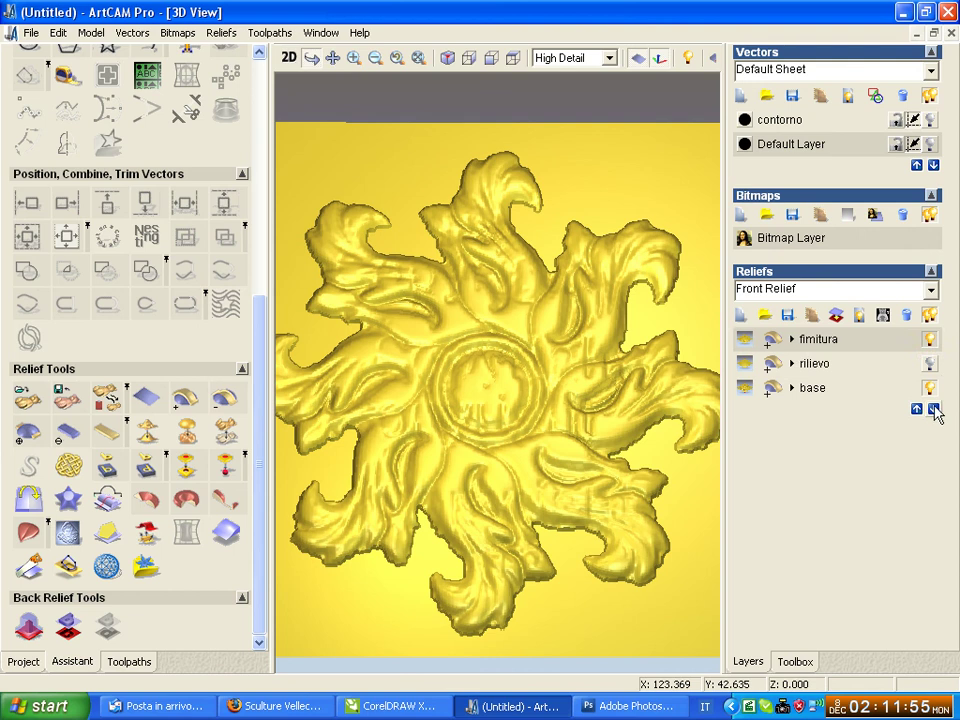
click(827, 389)
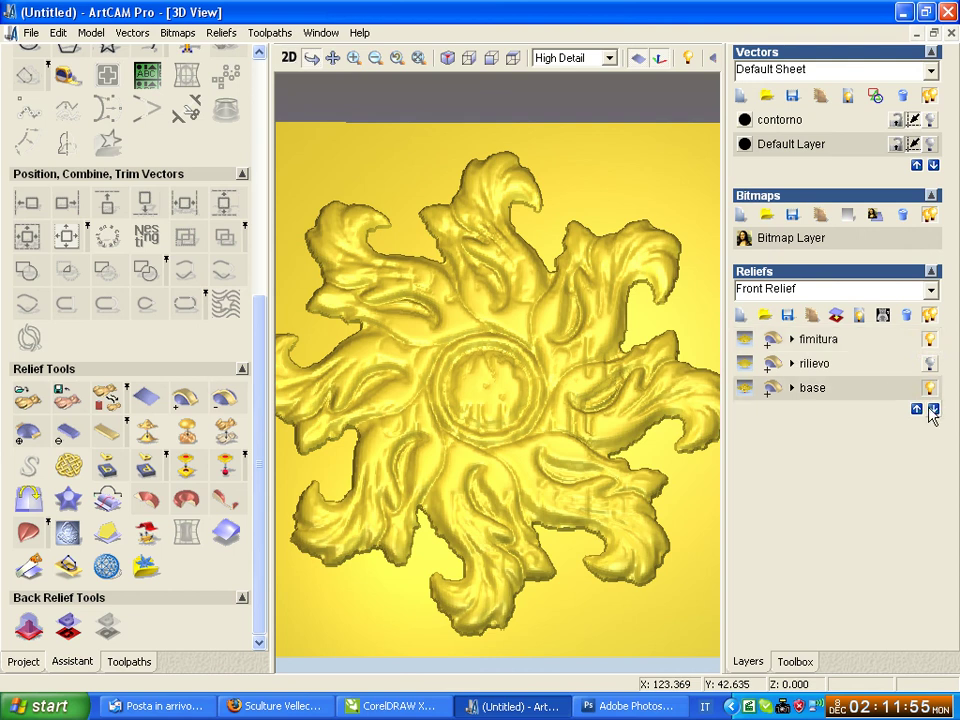
click(916, 410)
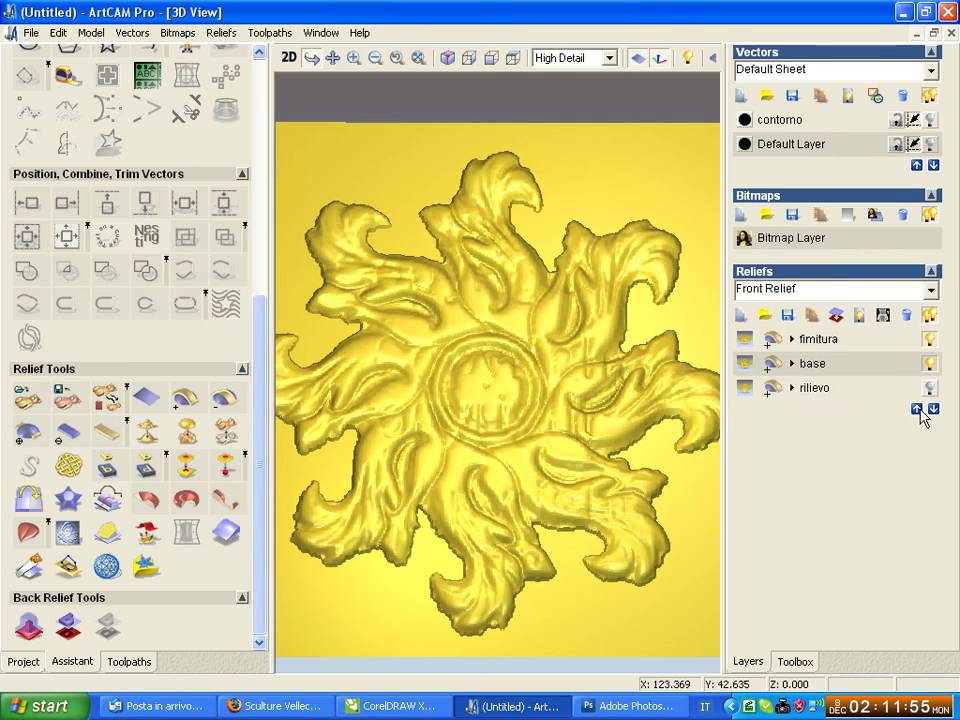
click(917, 410)
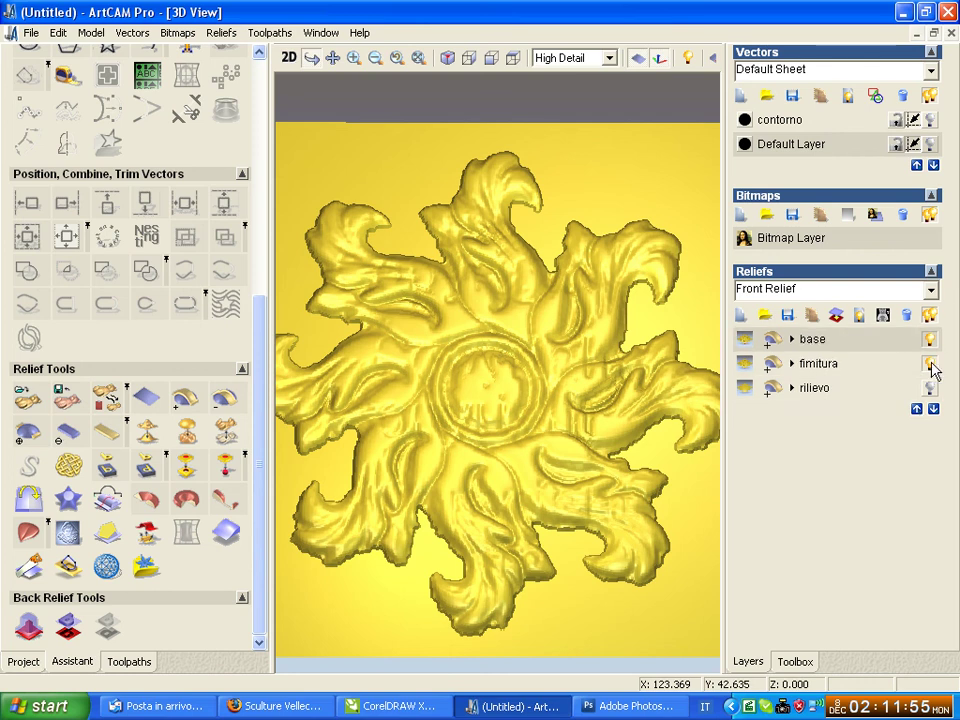
click(930, 366)
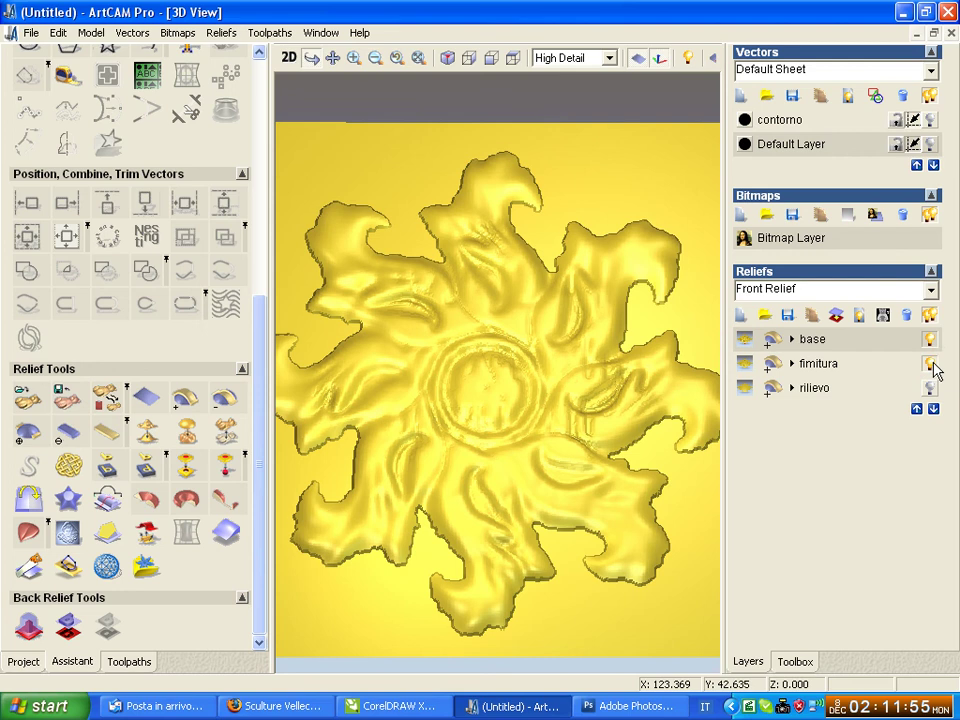
Step: Toggle fimitura on and off to compare its curled detail, zooming in on the rosette
click(930, 365)
mouse_move(508, 497)
mouse_down()
mouse_move(523, 333)
mouse_move(521, 414)
mouse_up()
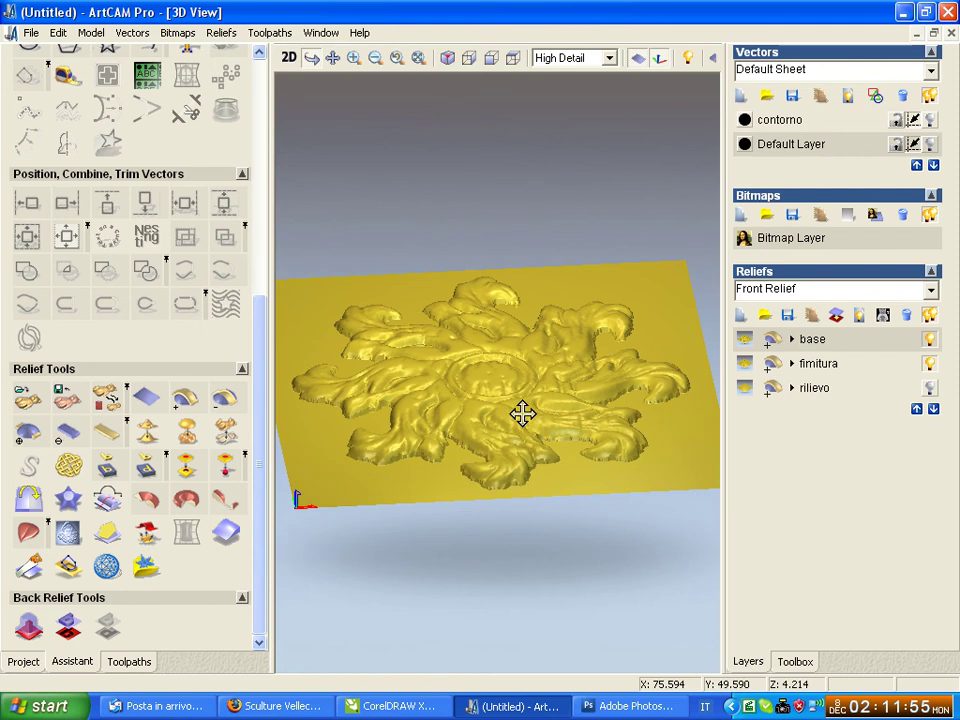
click(930, 365)
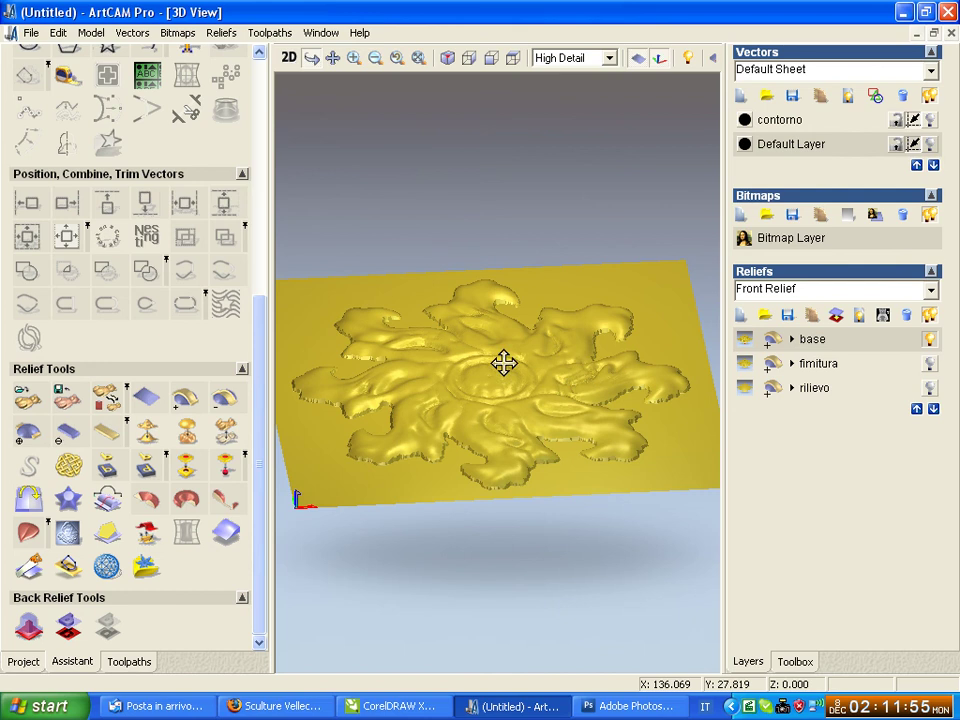
click(931, 366)
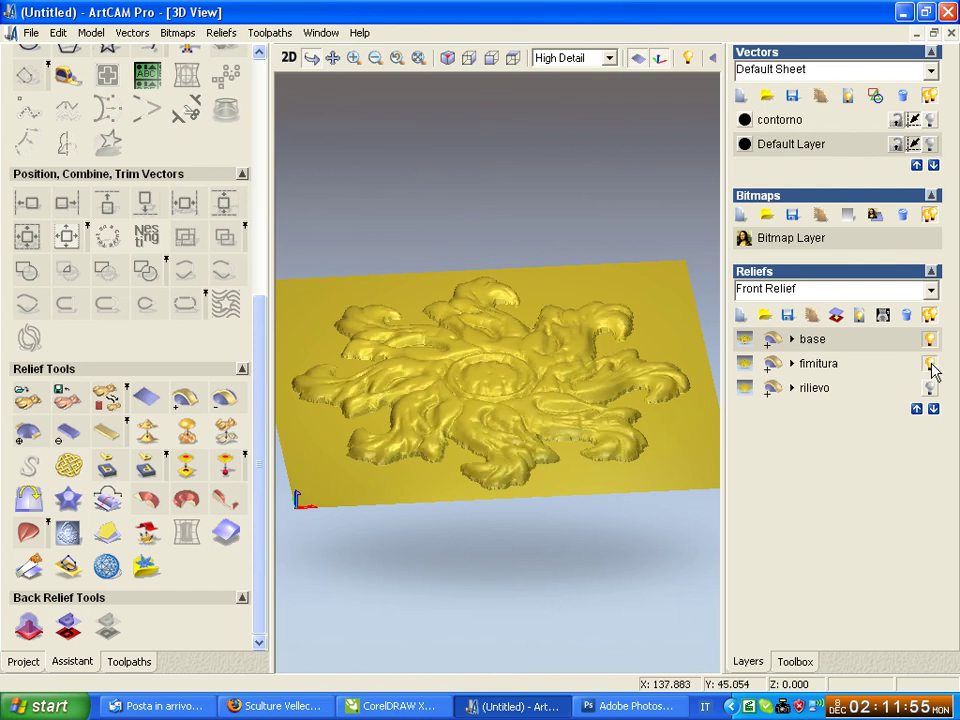
click(931, 366)
mouse_move(818, 363)
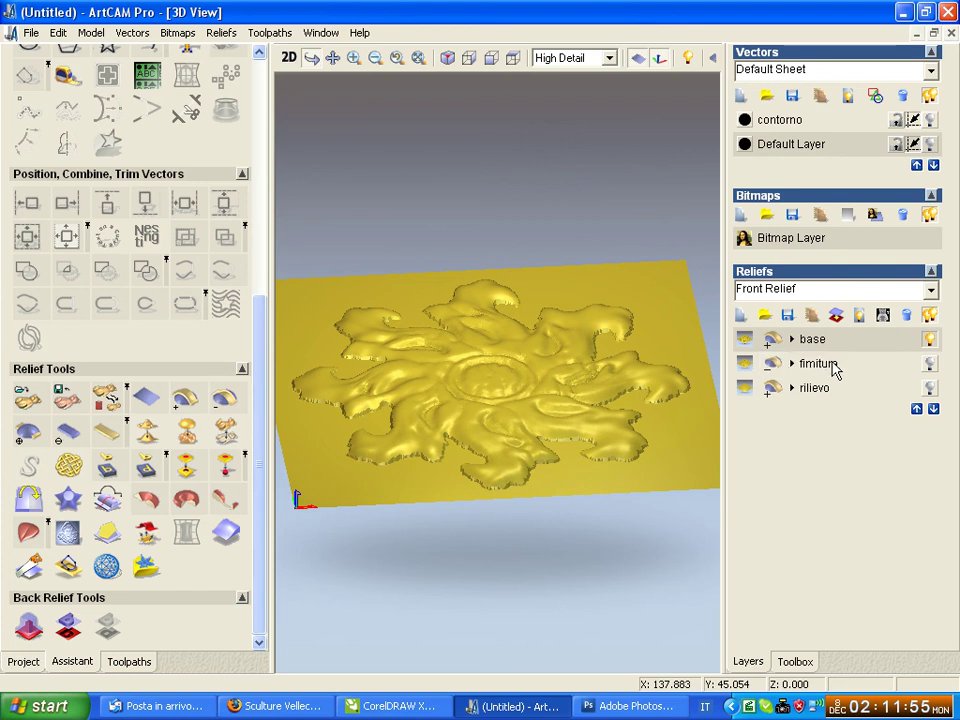
click(930, 368)
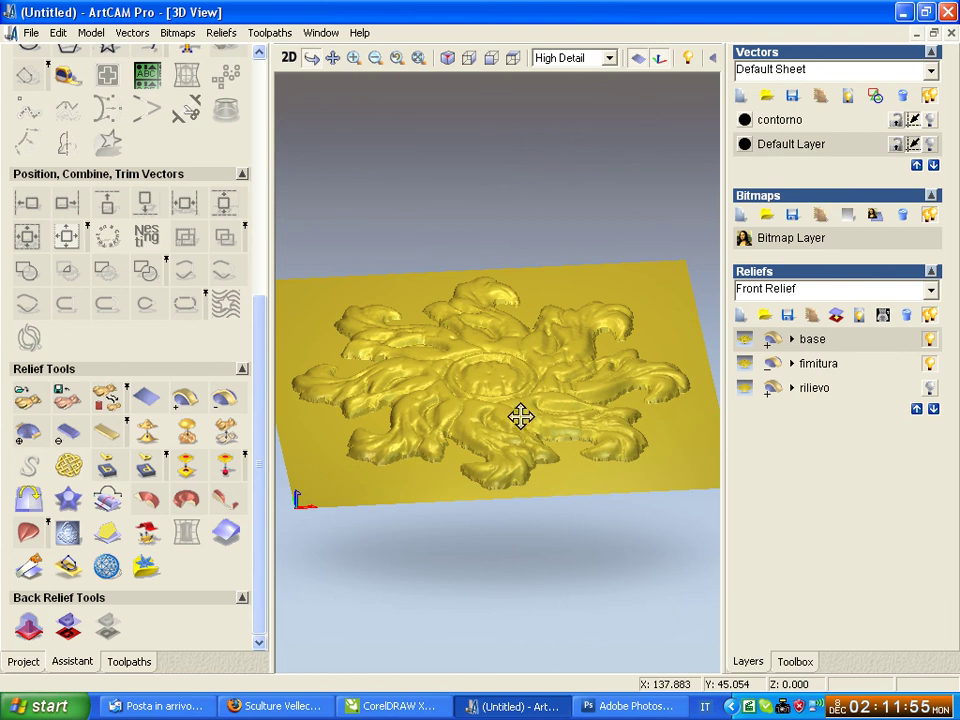
mouse_move(514, 482)
mouse_down()
mouse_move(519, 414)
mouse_move(510, 439)
mouse_move(523, 461)
mouse_up()
mouse_move(553, 404)
mouse_down()
mouse_move(557, 471)
mouse_move(486, 435)
mouse_move(495, 416)
mouse_move(503, 439)
mouse_move(476, 433)
mouse_up()
scroll(503, 439, down, 3)
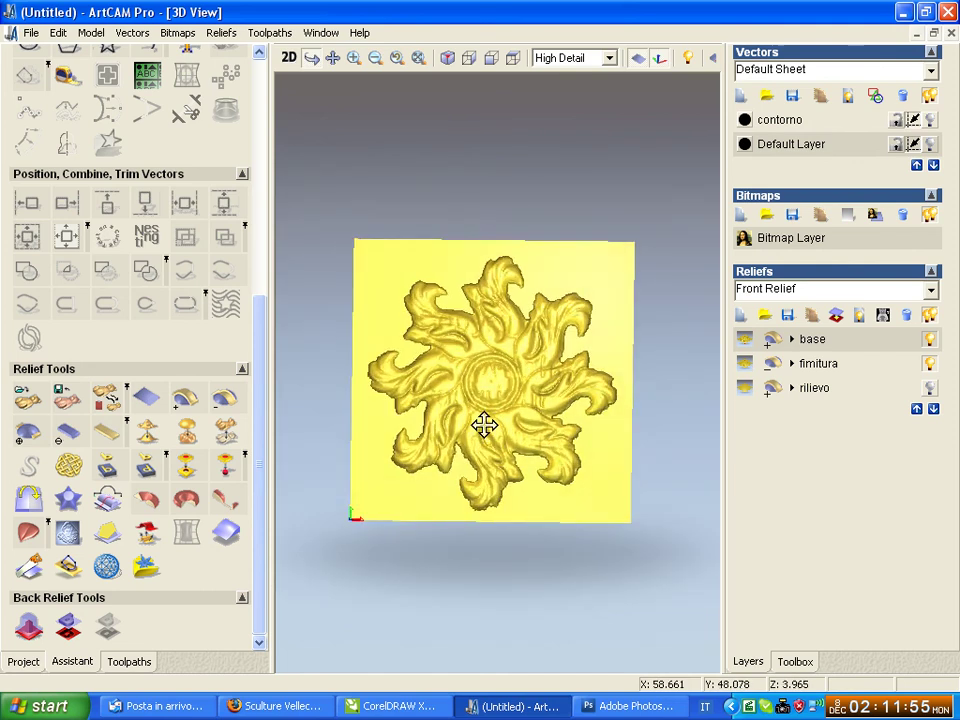
scroll(484, 425, up, 2)
scroll(484, 425, up, 2)
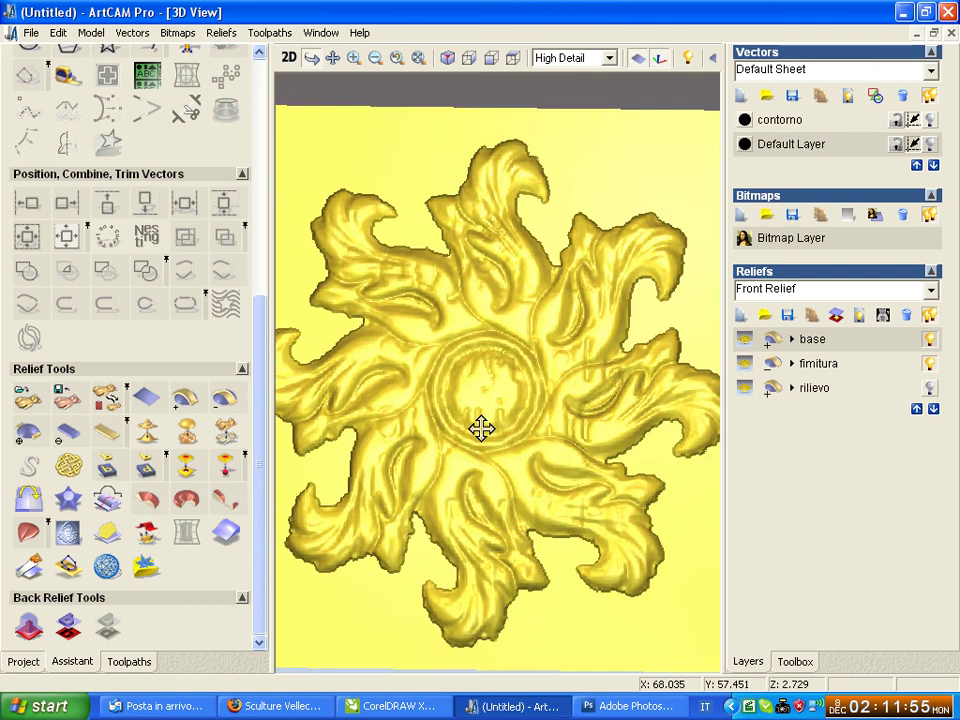
mouse_move(482, 422)
mouse_down()
mouse_move(551, 409)
mouse_move(523, 414)
mouse_up()
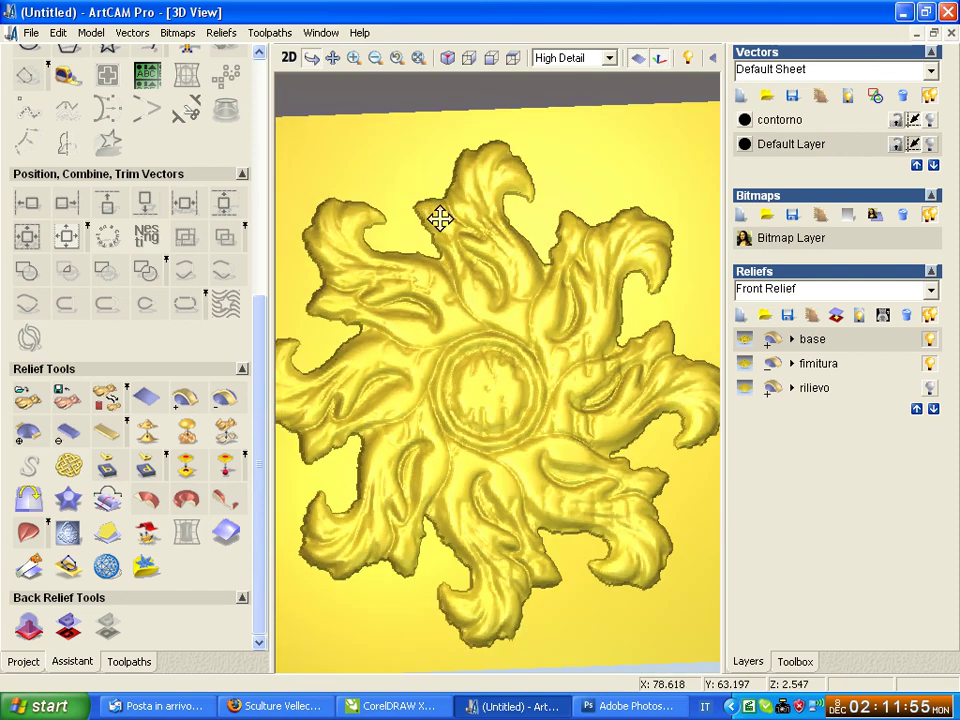
mouse_move(449, 421)
mouse_down()
mouse_move(487, 407)
mouse_move(477, 445)
mouse_up()
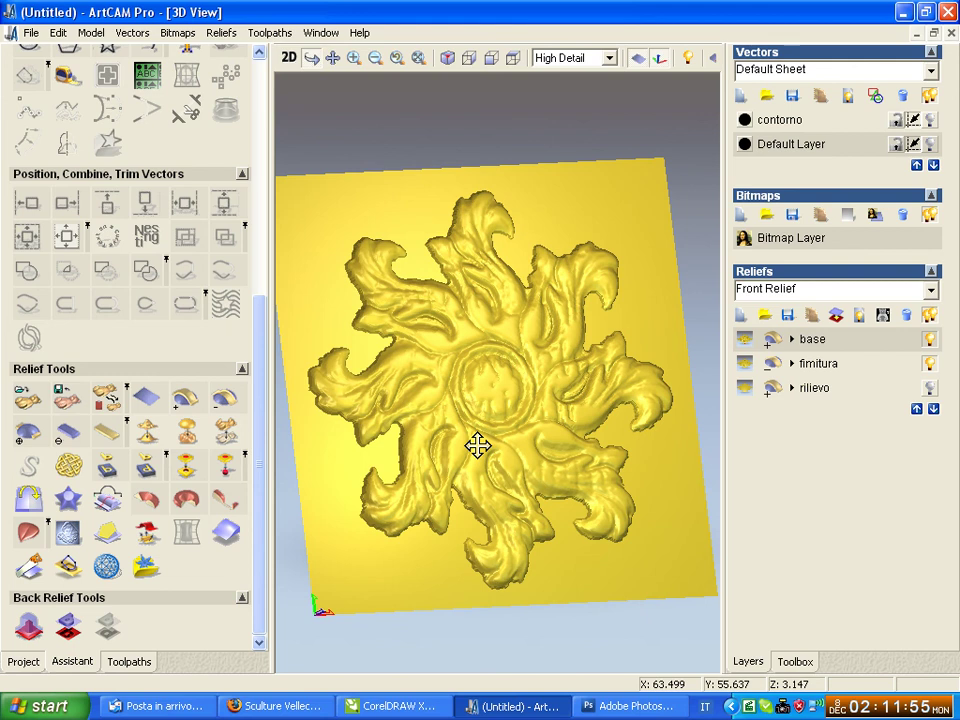
Step: Select the fimitura and base layers in turn while orbiting the plate to various angles
click(853, 372)
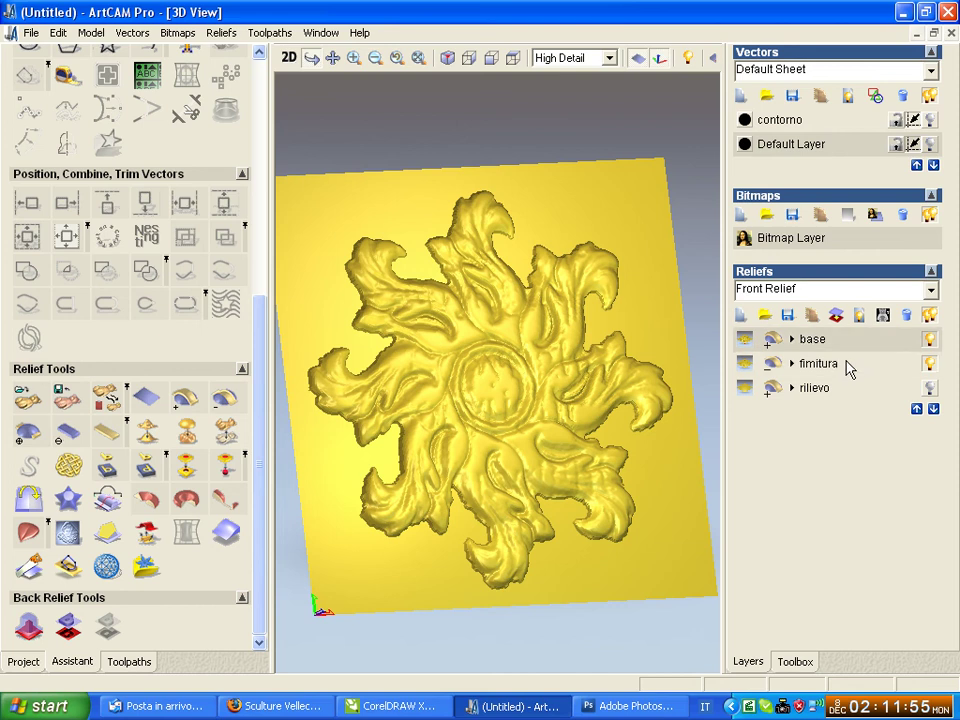
click(856, 344)
click(856, 370)
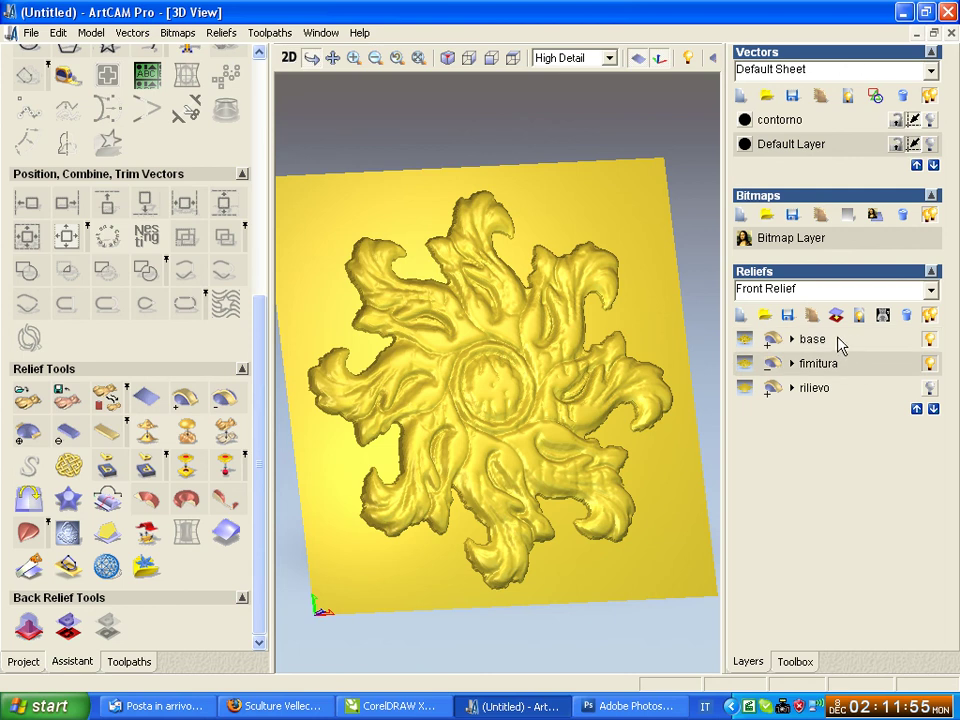
click(843, 340)
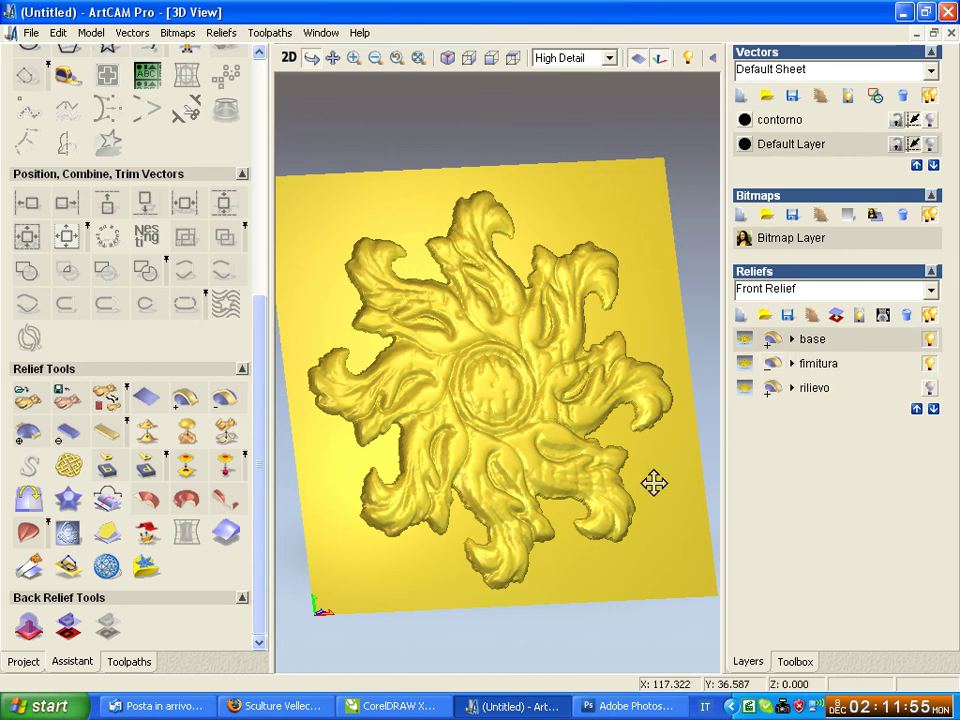
drag(636, 482, 634, 474)
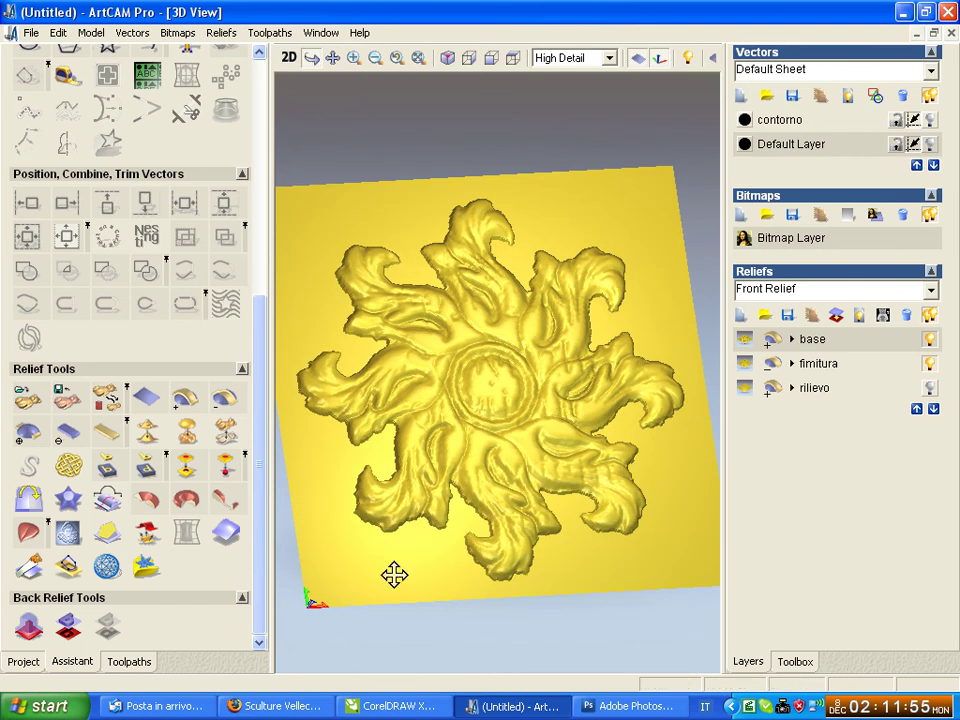
mouse_move(394, 572)
mouse_down()
mouse_move(323, 570)
mouse_move(430, 549)
mouse_move(403, 529)
mouse_move(553, 304)
mouse_move(508, 261)
mouse_move(672, 385)
mouse_up()
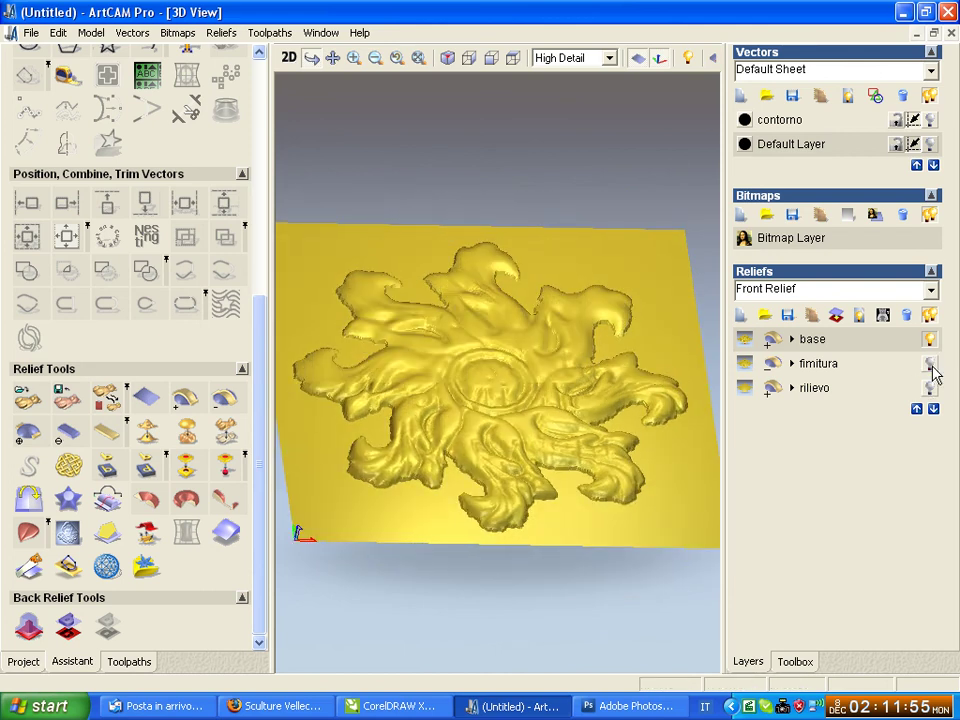
mouse_move(654, 525)
mouse_down()
mouse_move(643, 422)
mouse_move(611, 456)
mouse_move(542, 431)
mouse_up()
drag(499, 467, 502, 401)
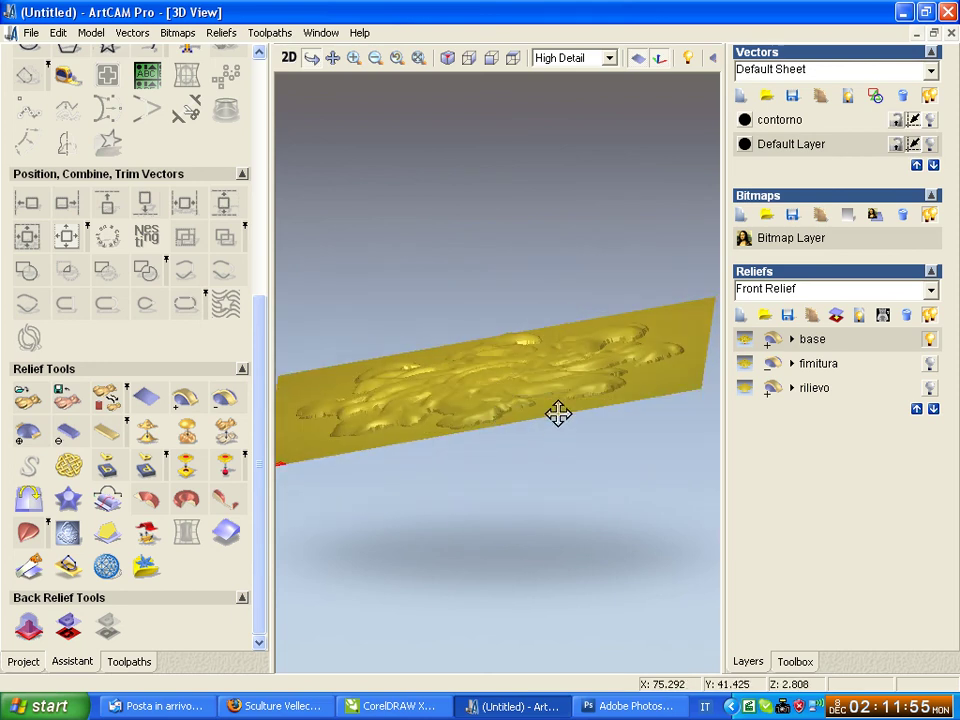
mouse_move(557, 415)
mouse_down()
mouse_move(566, 450)
mouse_move(610, 421)
mouse_up()
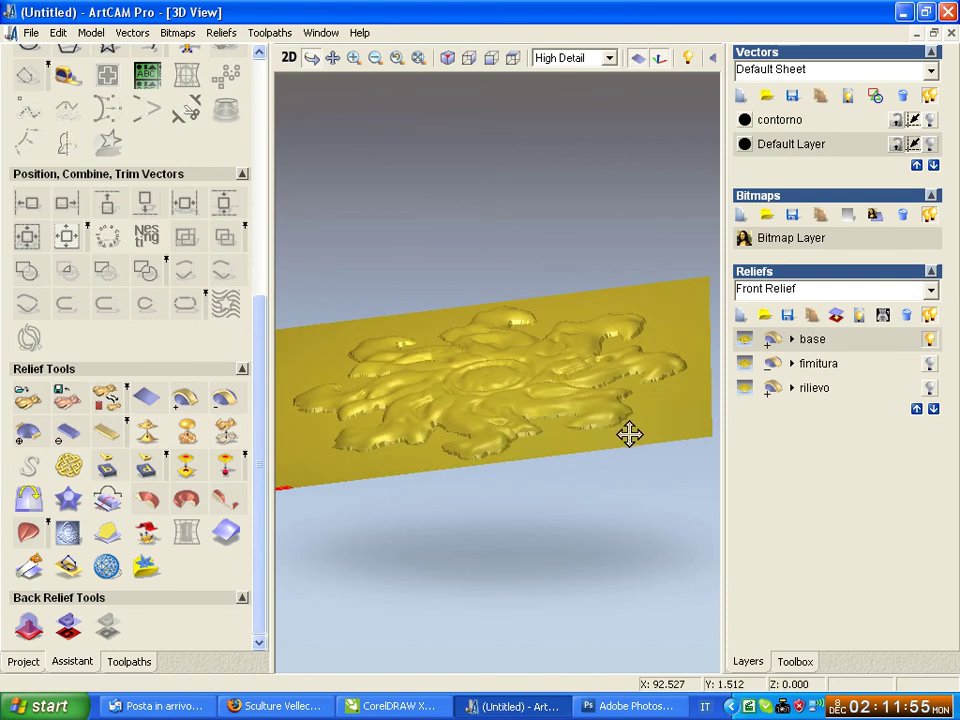
mouse_move(581, 491)
mouse_down()
mouse_move(600, 544)
mouse_move(437, 422)
mouse_up()
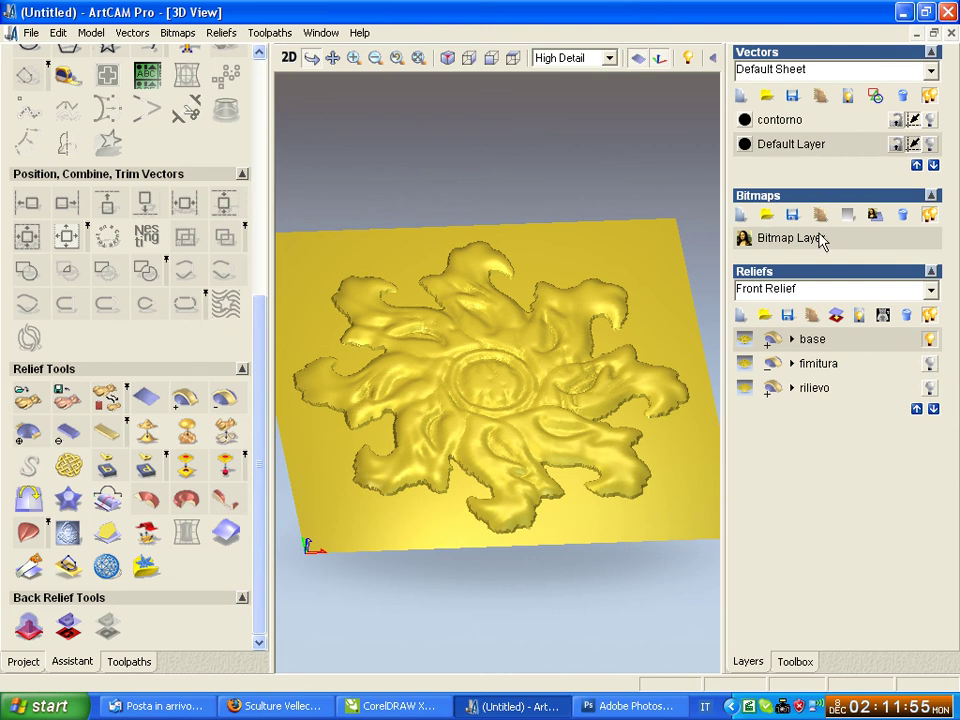
Step: Hide the base layer and show the fimitura detail on its own
click(930, 340)
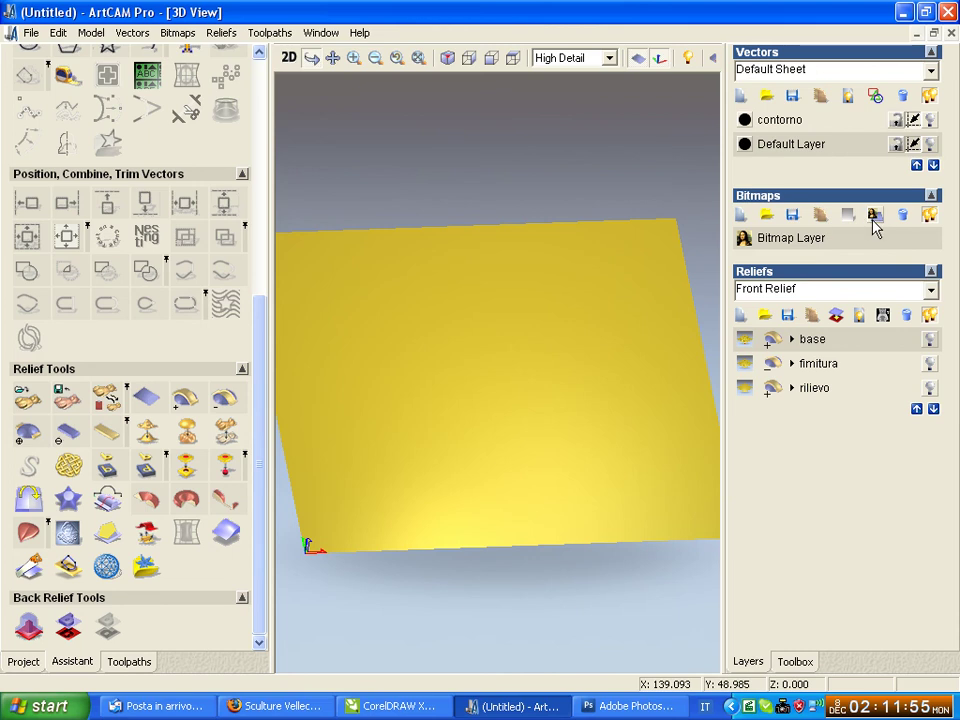
click(928, 367)
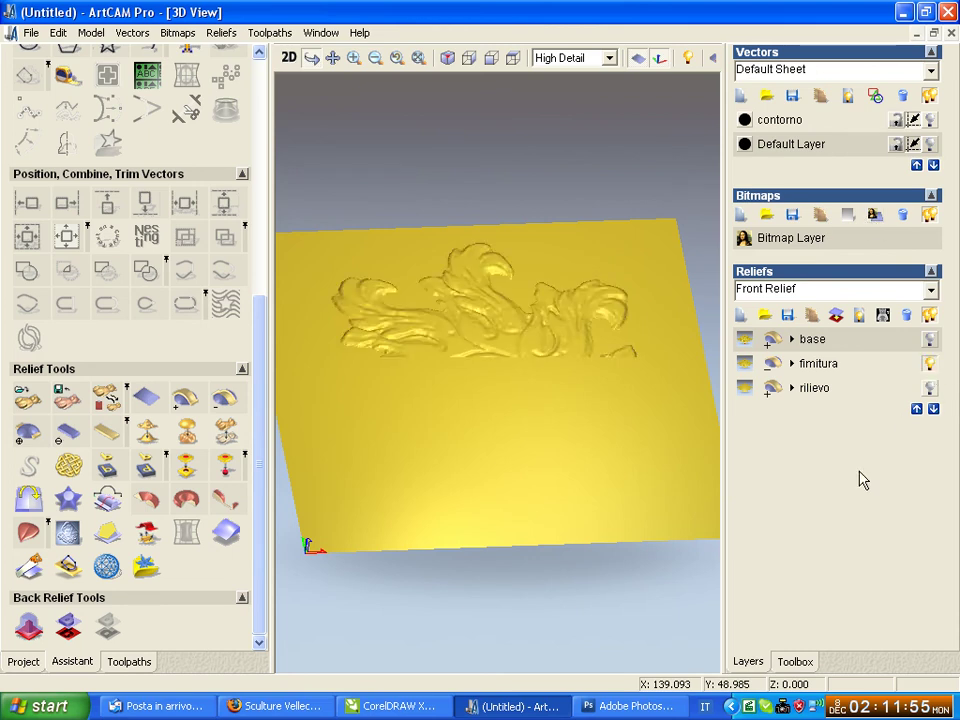
mouse_move(574, 550)
mouse_down()
mouse_move(557, 409)
mouse_move(508, 414)
mouse_move(609, 512)
mouse_move(604, 531)
mouse_move(431, 505)
mouse_move(424, 546)
mouse_move(440, 570)
mouse_up()
Step: Show the base layer again and orbit the rosette to a nearly frontal view of its plate
click(930, 340)
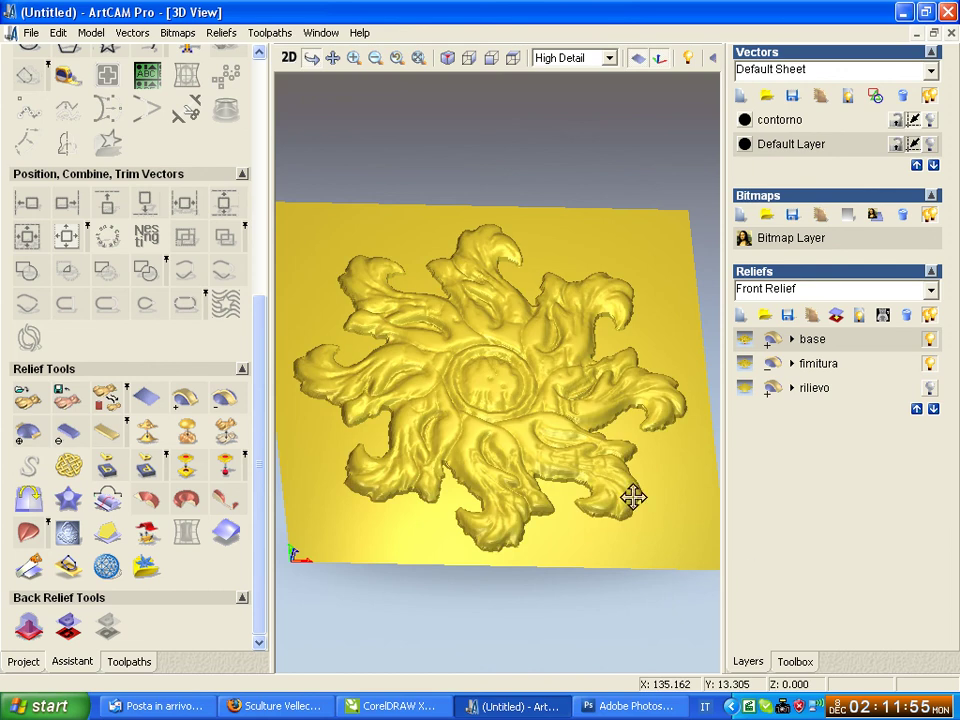
drag(632, 497, 399, 497)
mouse_move(422, 444)
mouse_down()
mouse_move(721, 433)
mouse_move(737, 497)
mouse_up()
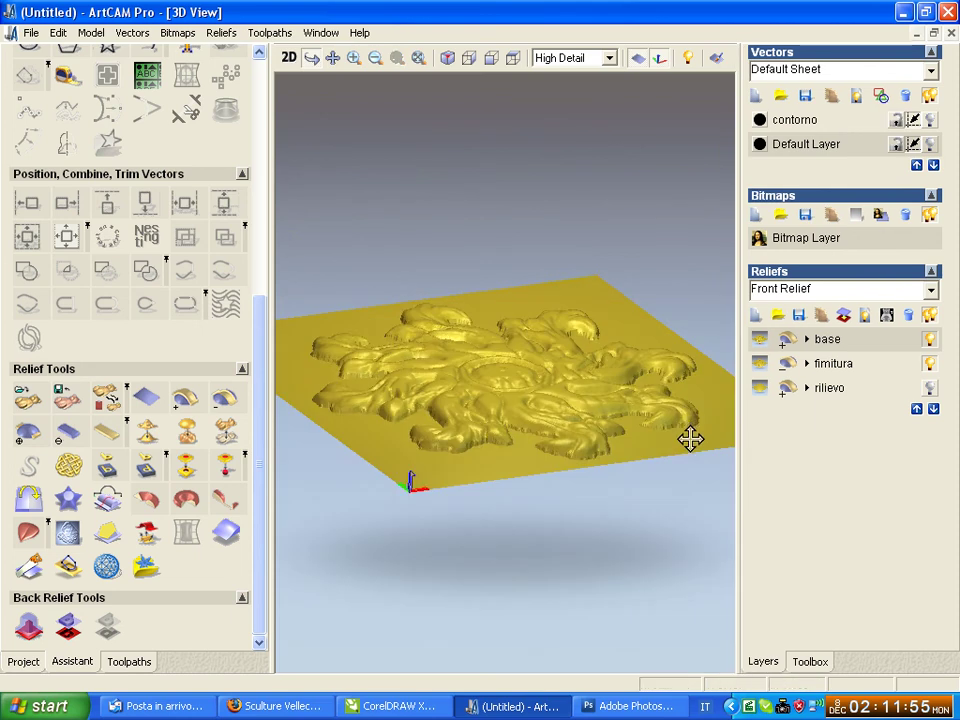
mouse_move(639, 484)
mouse_down()
mouse_move(577, 541)
mouse_move(579, 561)
mouse_move(424, 514)
mouse_move(394, 574)
mouse_move(388, 471)
mouse_move(425, 462)
mouse_move(630, 476)
mouse_up()
drag(587, 319, 650, 290)
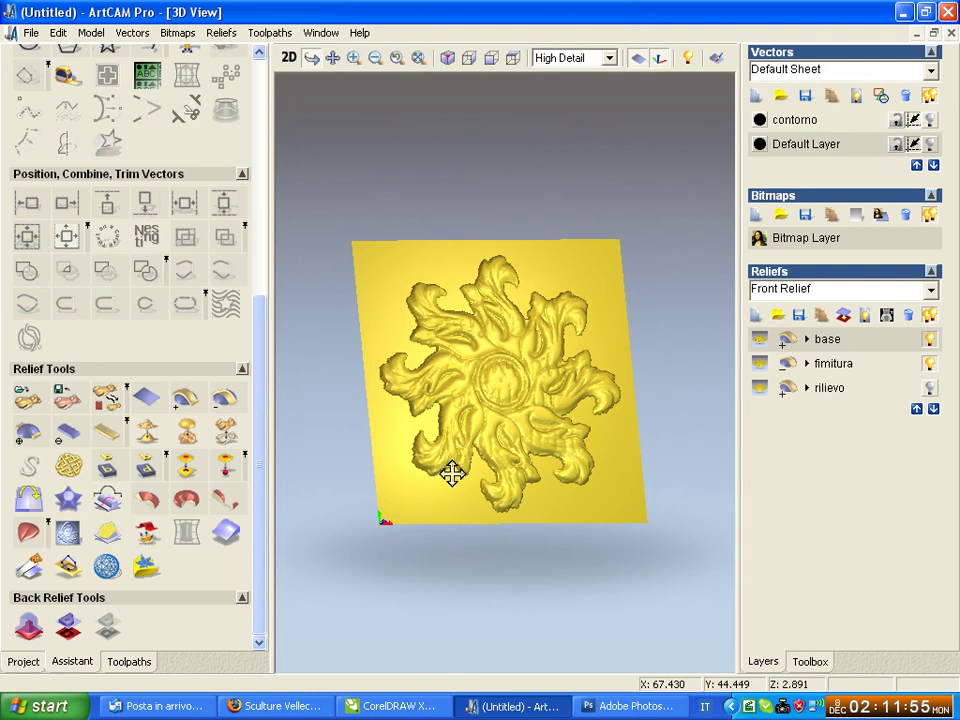
mouse_move(403, 437)
mouse_down()
mouse_move(399, 409)
mouse_move(421, 478)
mouse_up()
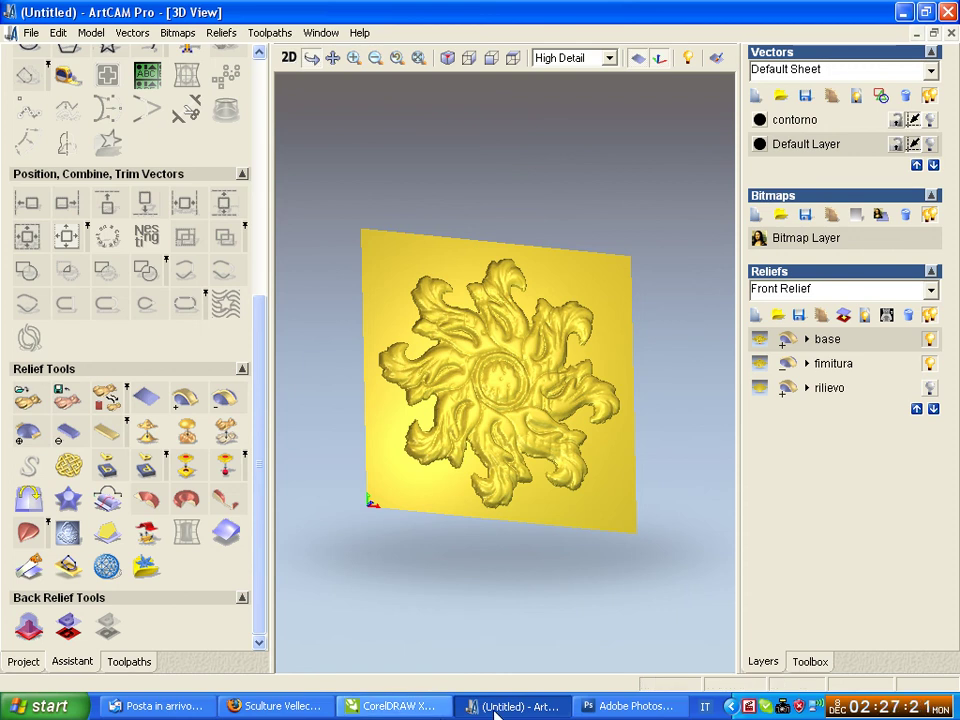
Step: Compare the CorelDRAW artwork and ArtCAM relief, then zoom the Photoshop image out to 100%
click(401, 707)
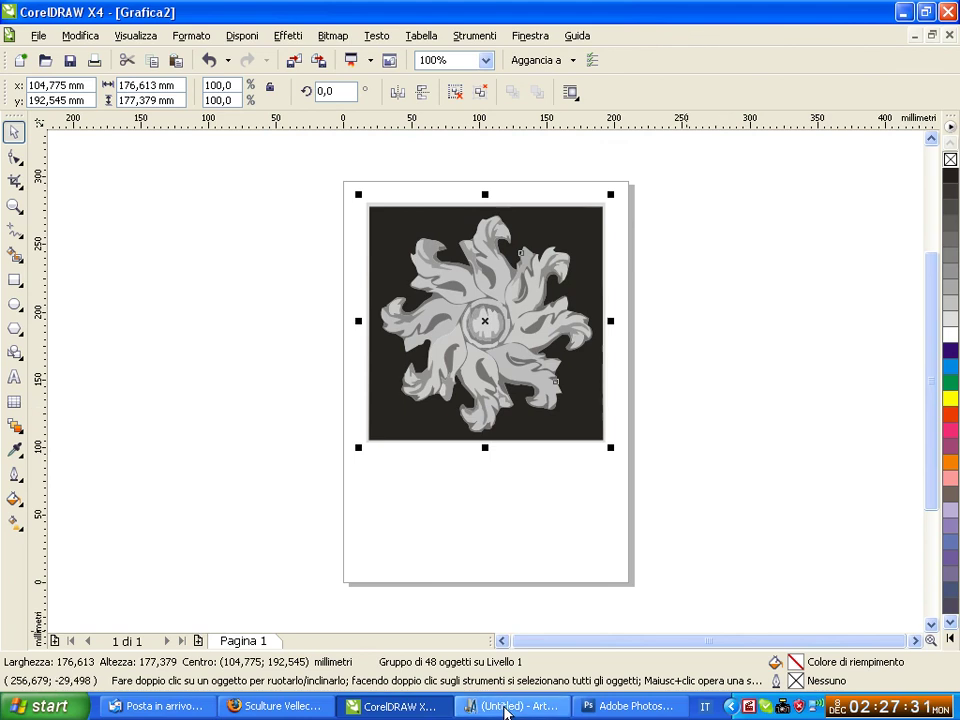
click(511, 713)
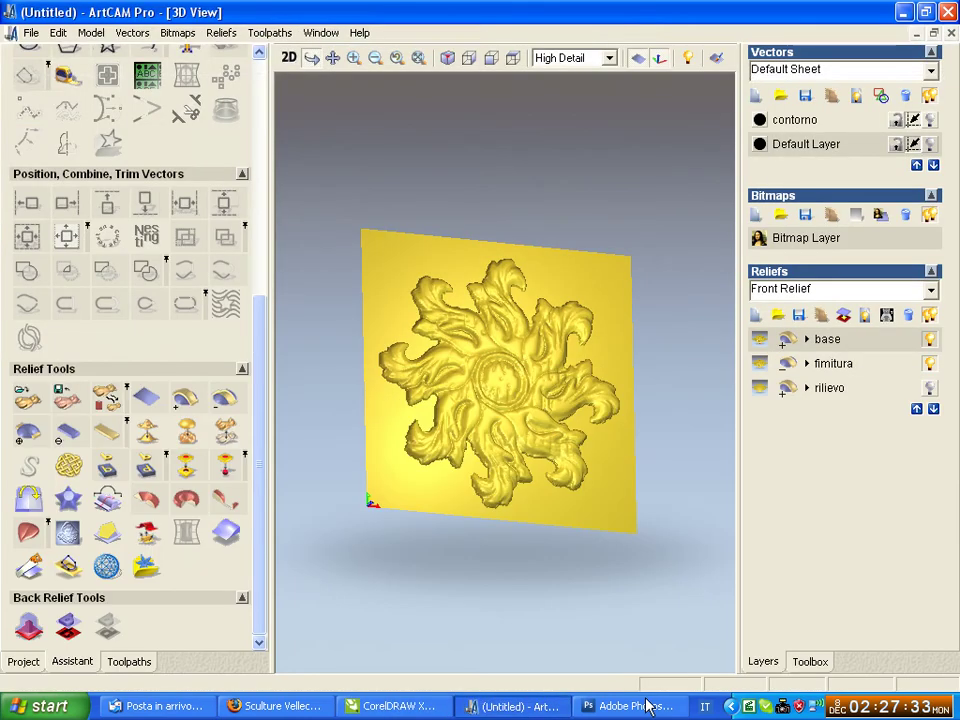
click(650, 706)
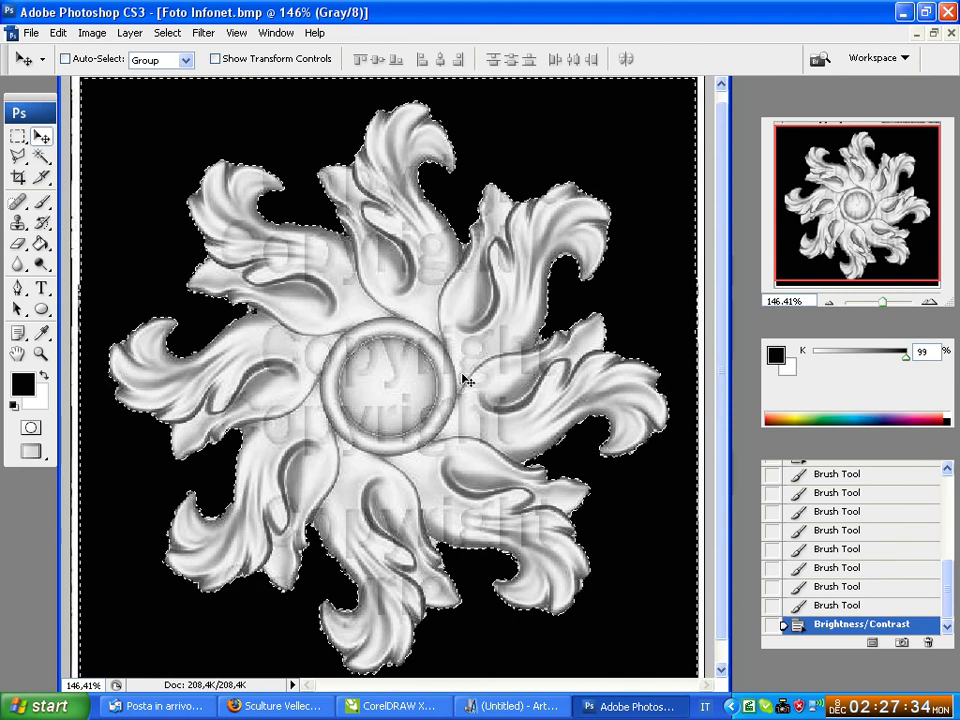
alt+scroll(440, 300, down, 1)
alt+scroll(437, 450, down, 1)
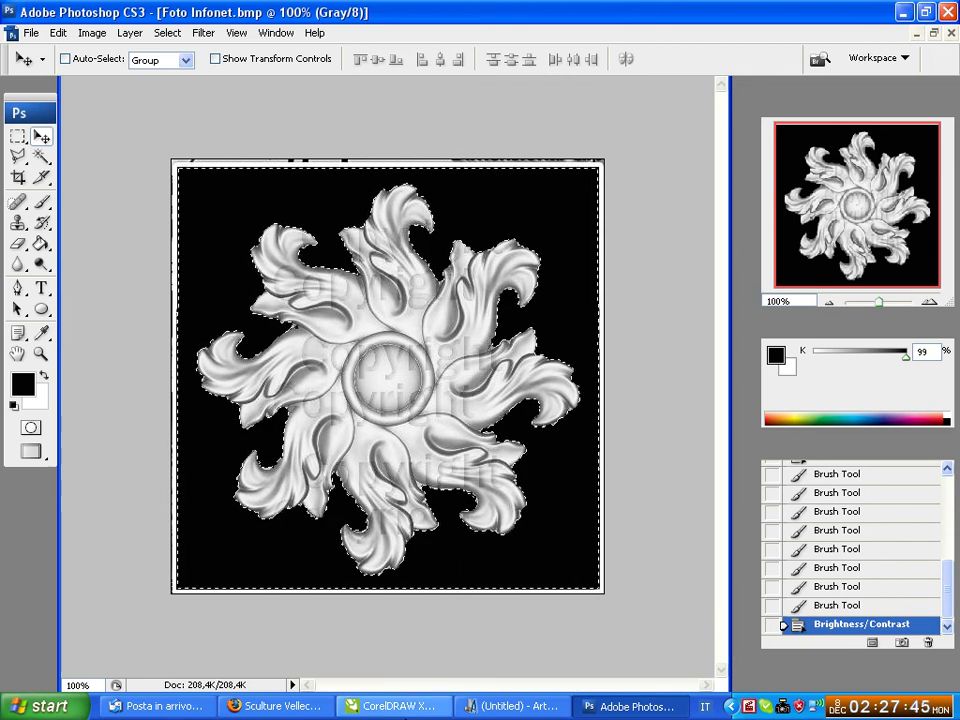
Step: Cycle through CorelDRAW, ArtCAM and Photoshop once more, then minimize everything to the desktop
click(428, 712)
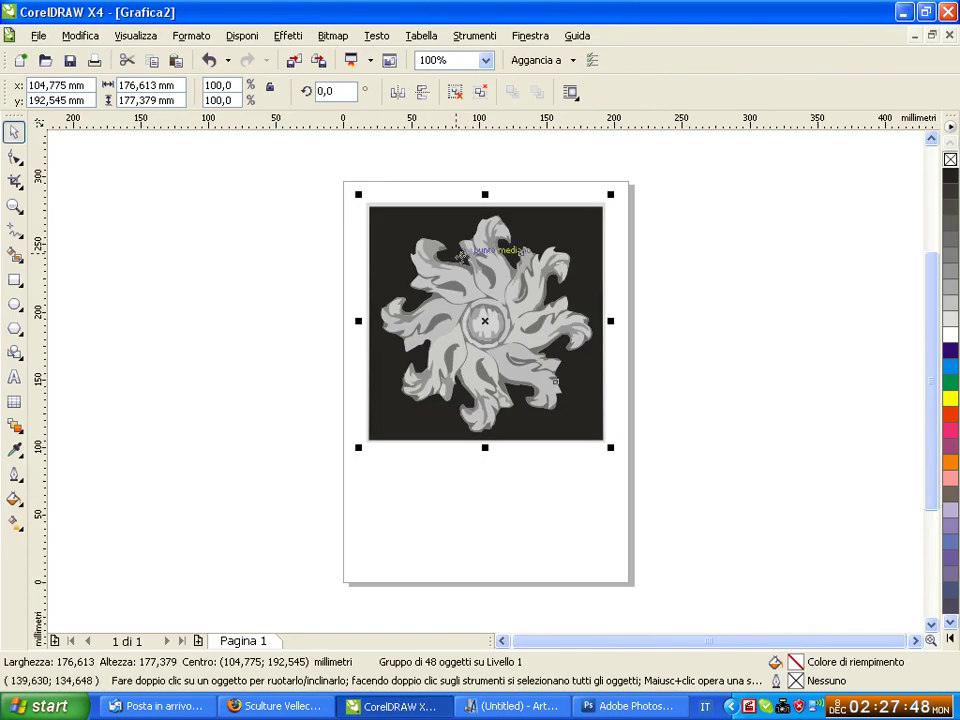
click(518, 706)
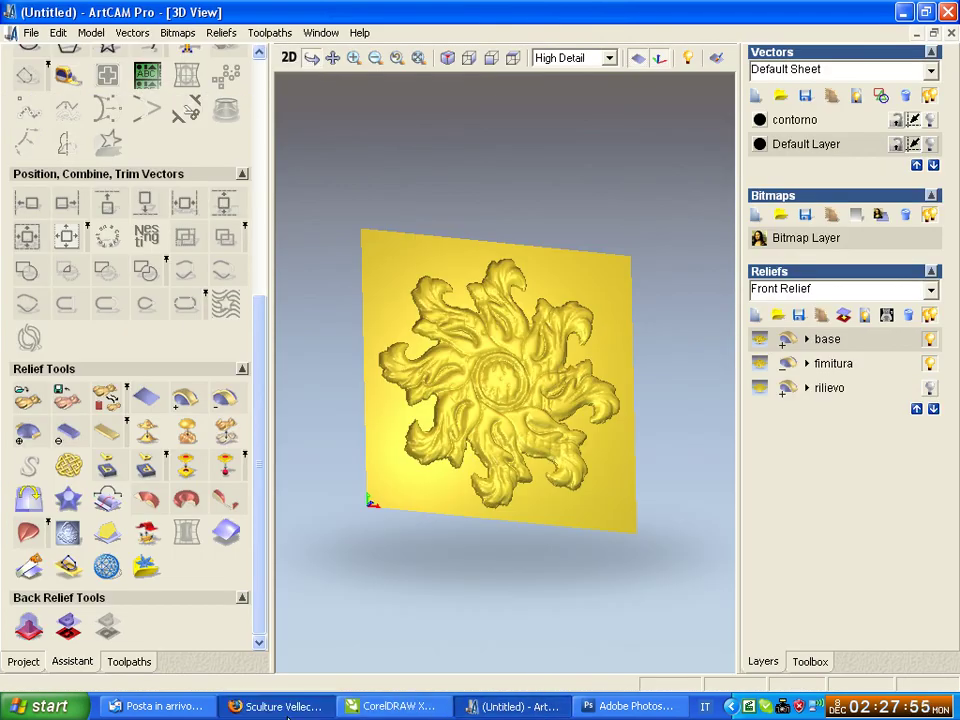
click(283, 706)
click(283, 706)
click(390, 706)
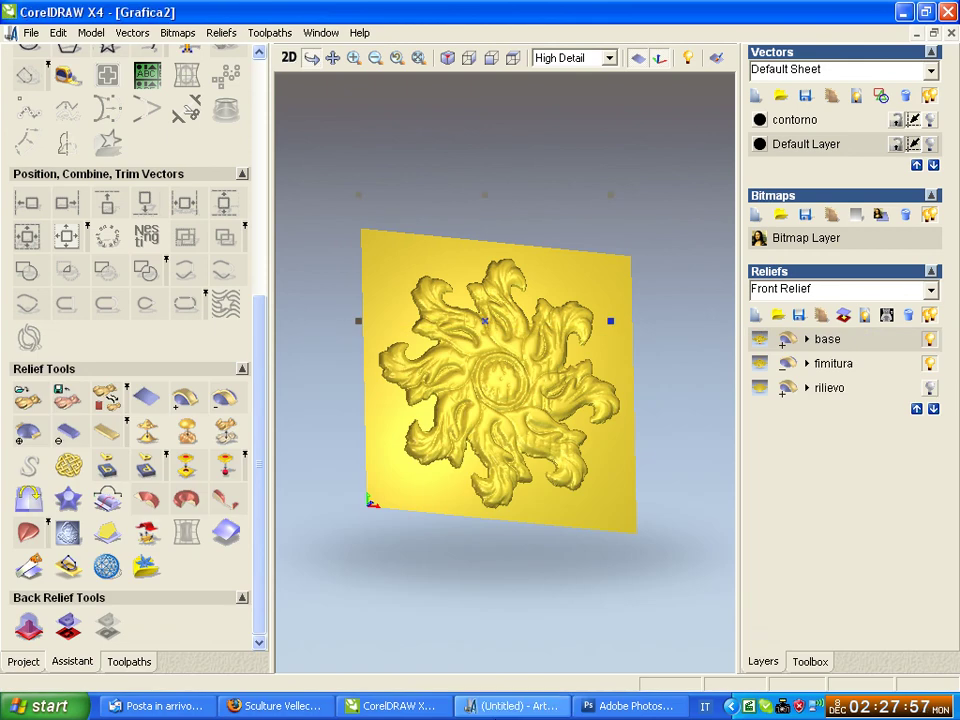
click(614, 706)
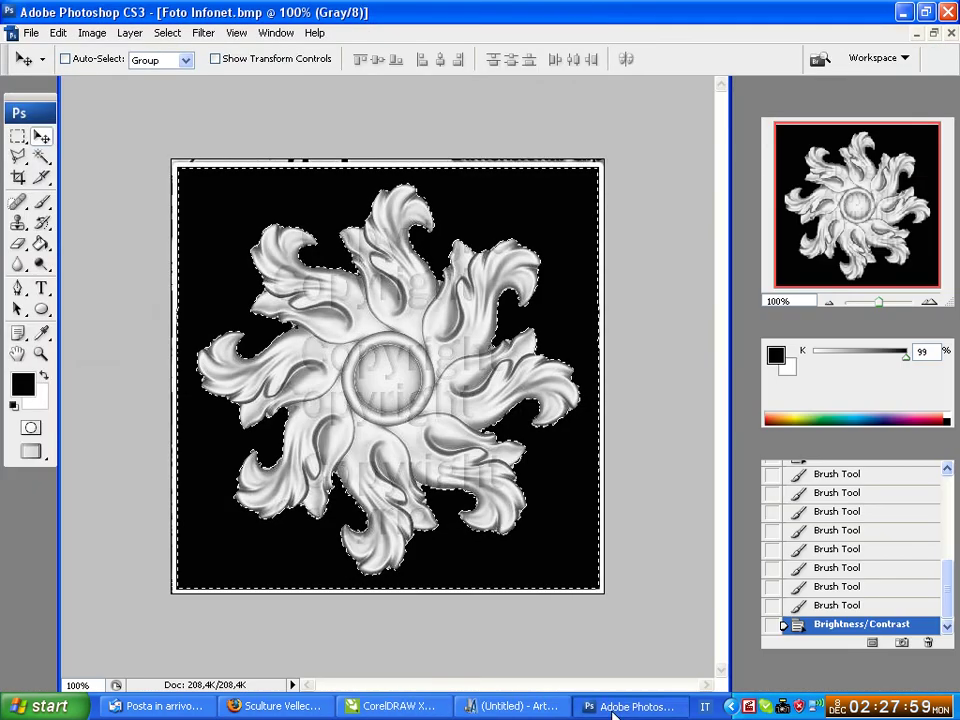
key(super+d)
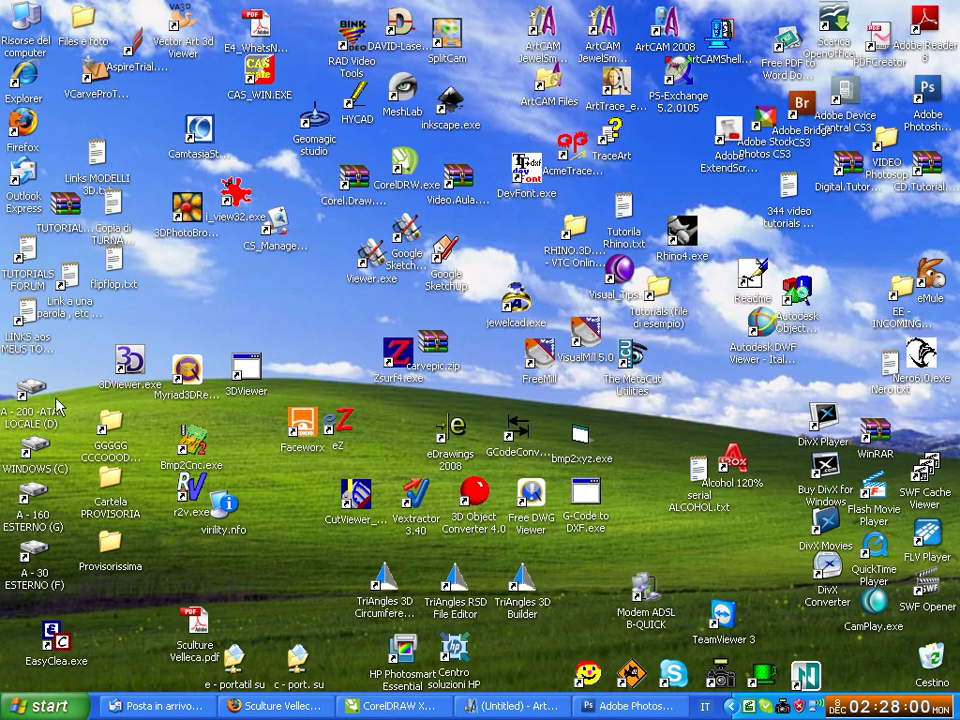
Step: Browse drive D: to Prove ARTCAM\PROVAS ArtCAM 2008\3D Model Club - free models
double_click(38, 396)
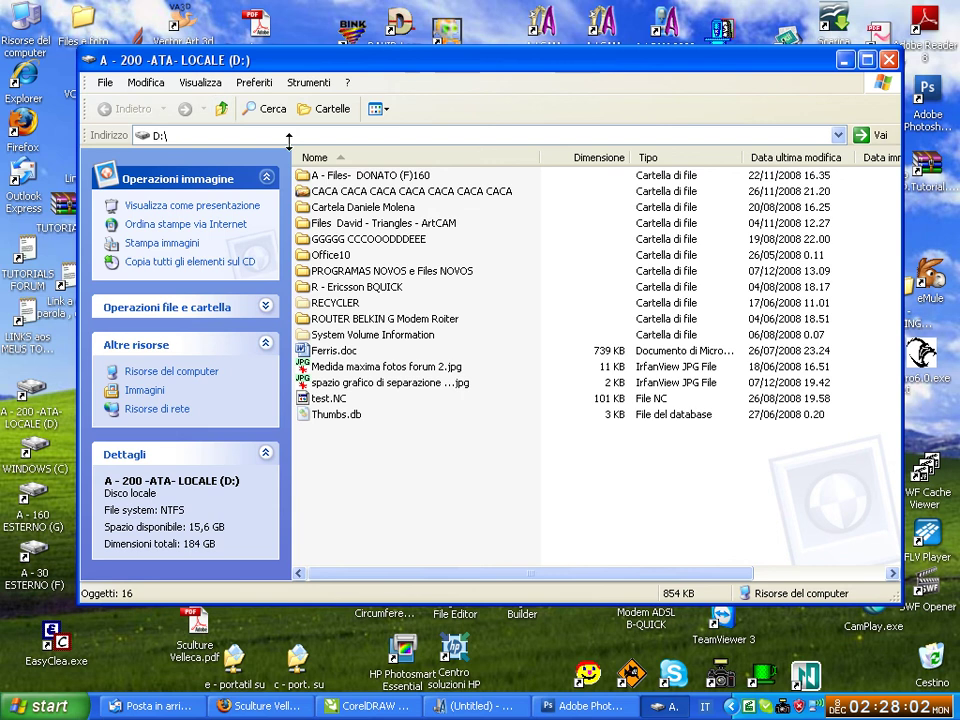
click(222, 109)
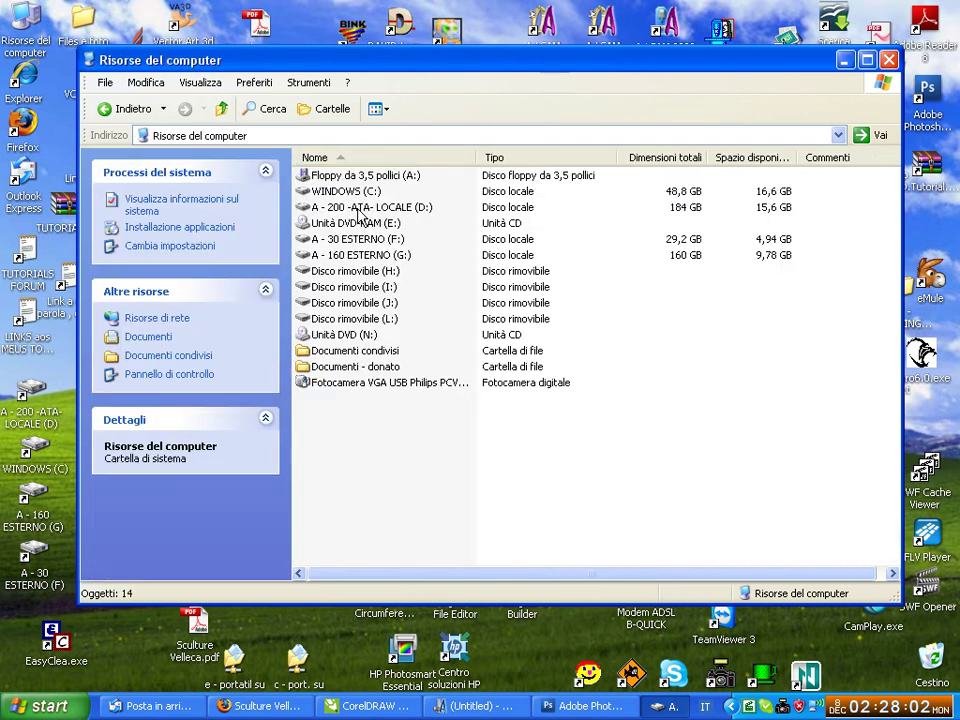
double_click(352, 207)
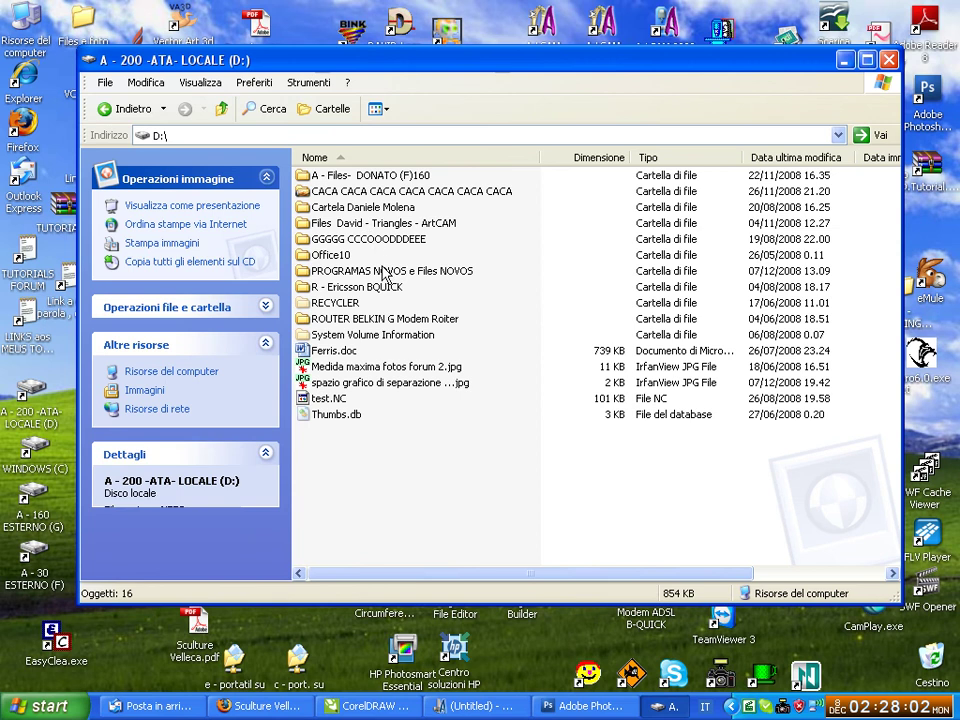
click(379, 222)
click(379, 222)
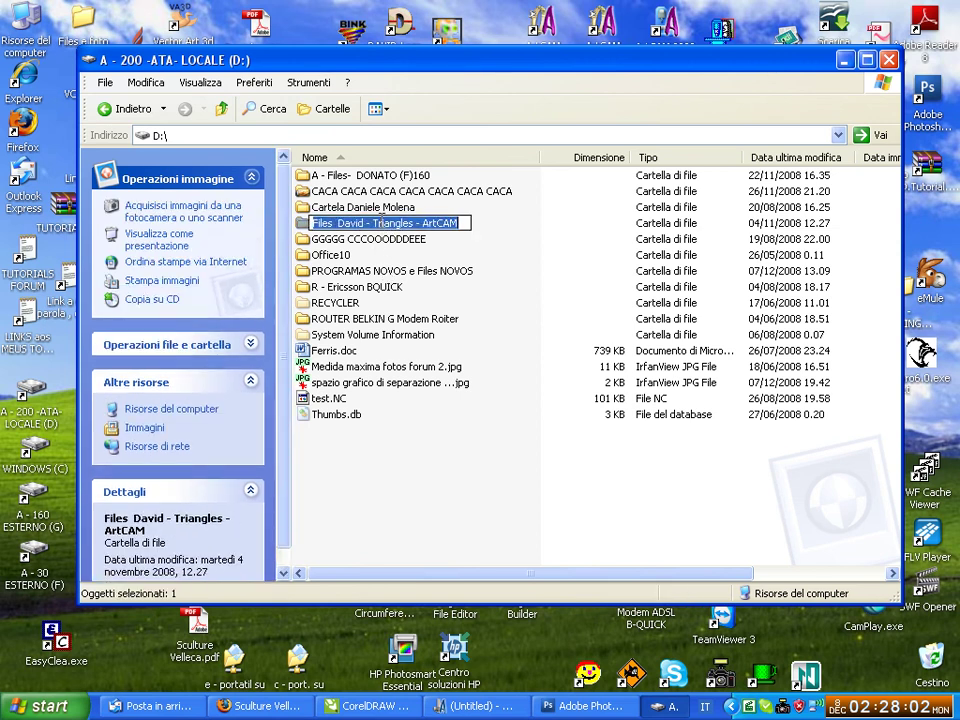
click(536, 268)
double_click(439, 222)
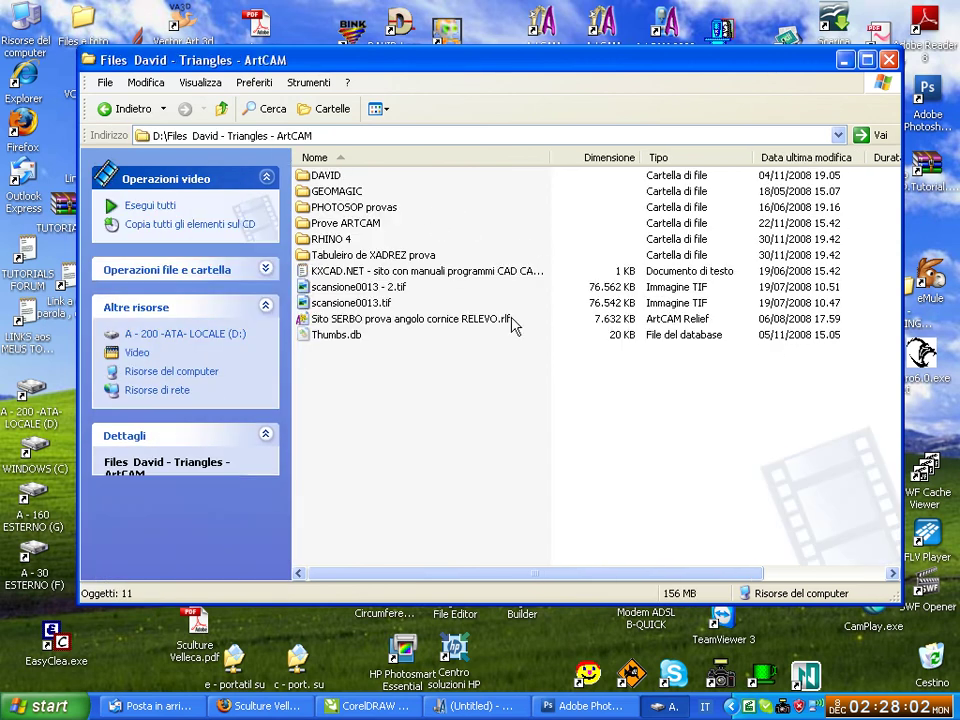
double_click(369, 226)
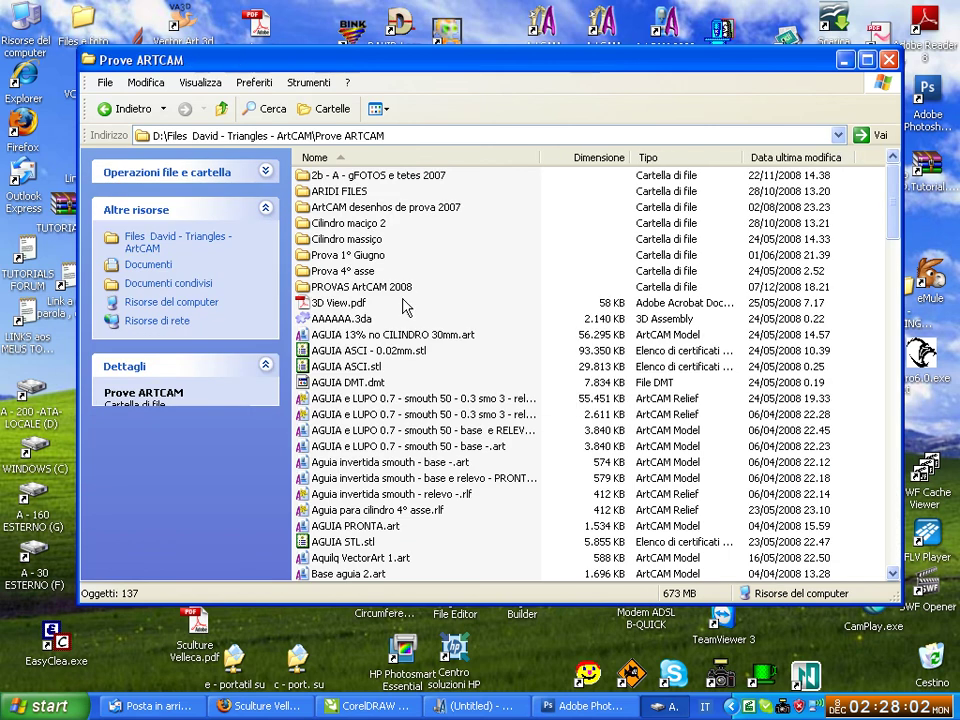
double_click(376, 287)
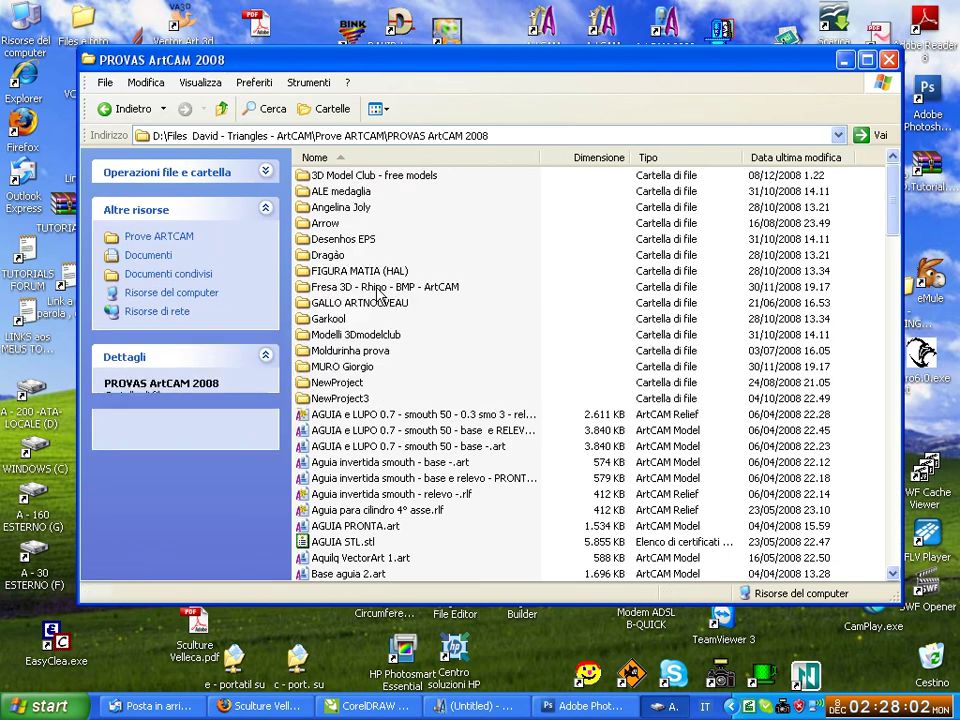
double_click(390, 176)
Step: Sort the files newest first and bring up the context menu for Foto Infonet.dxf
click(790, 158)
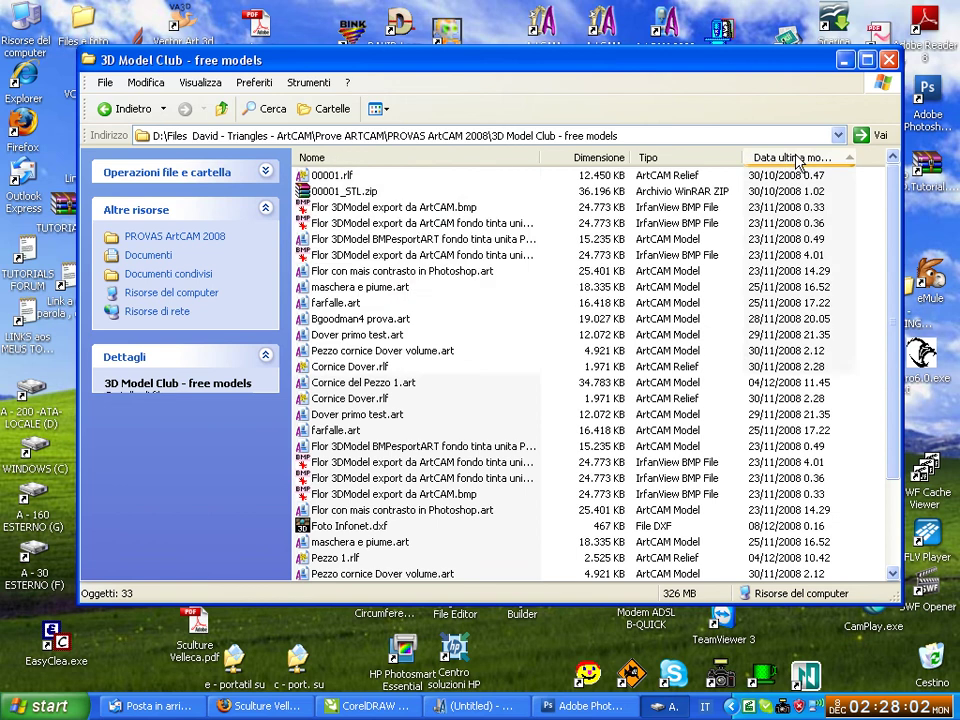
click(790, 158)
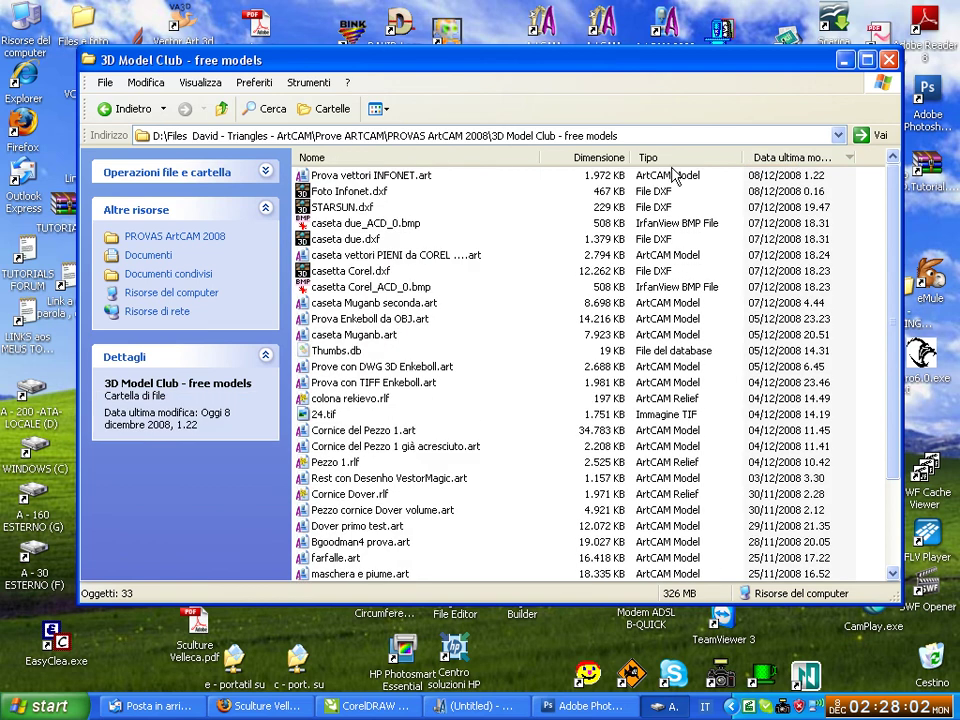
click(376, 193)
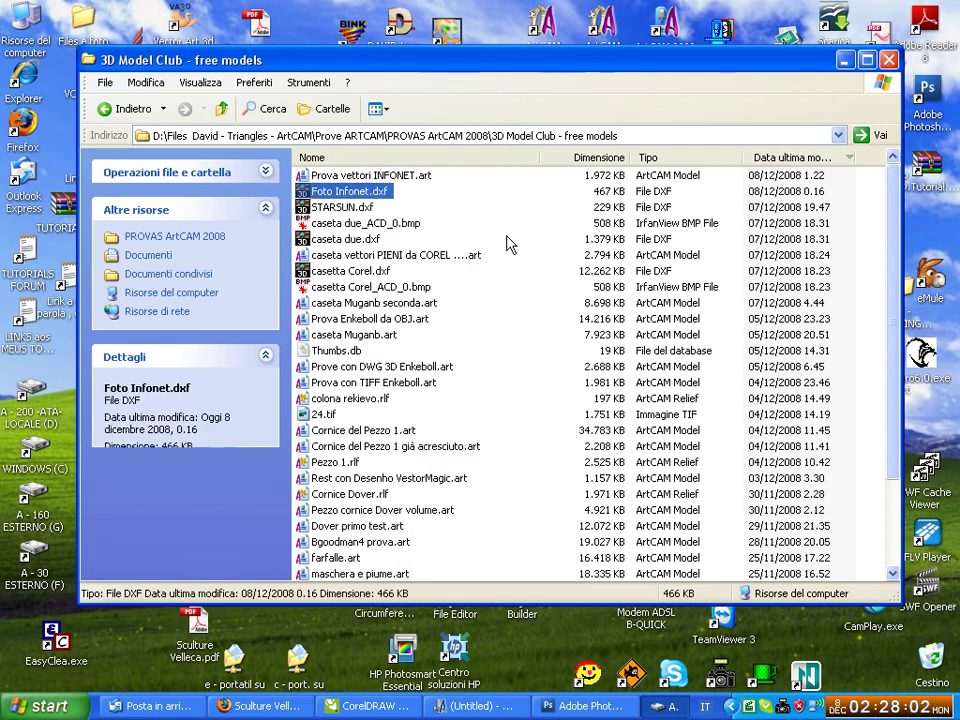
key(Return)
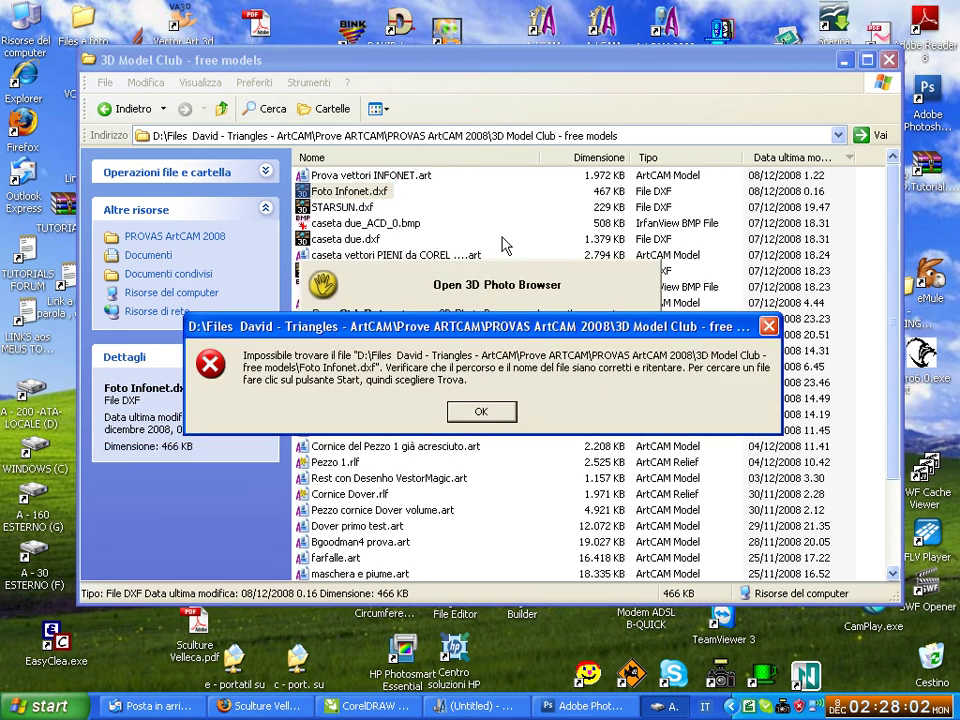
click(500, 416)
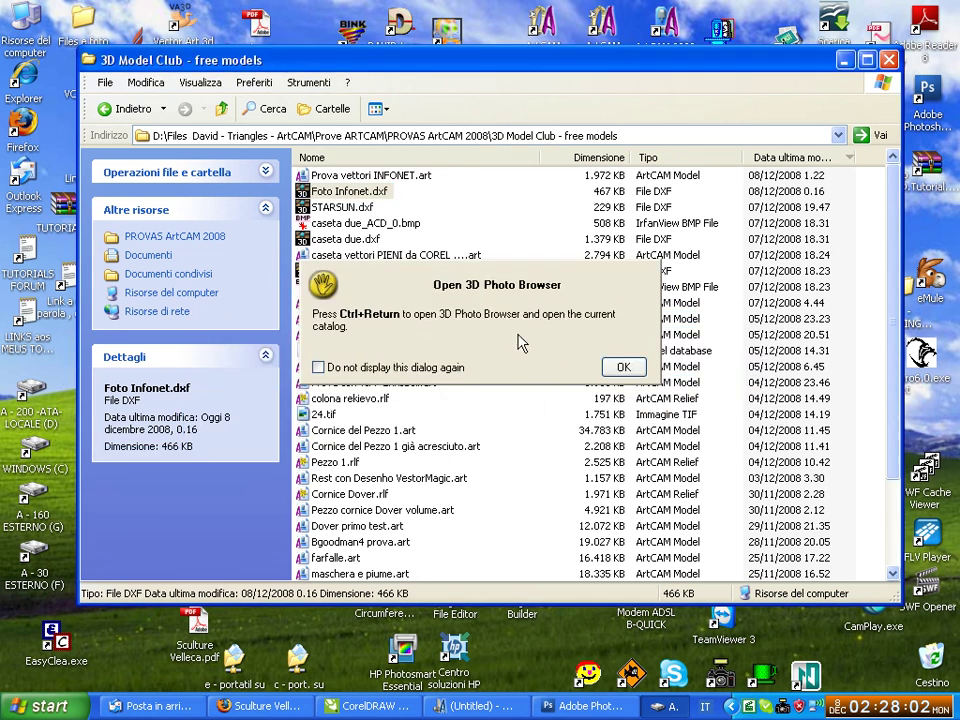
click(622, 369)
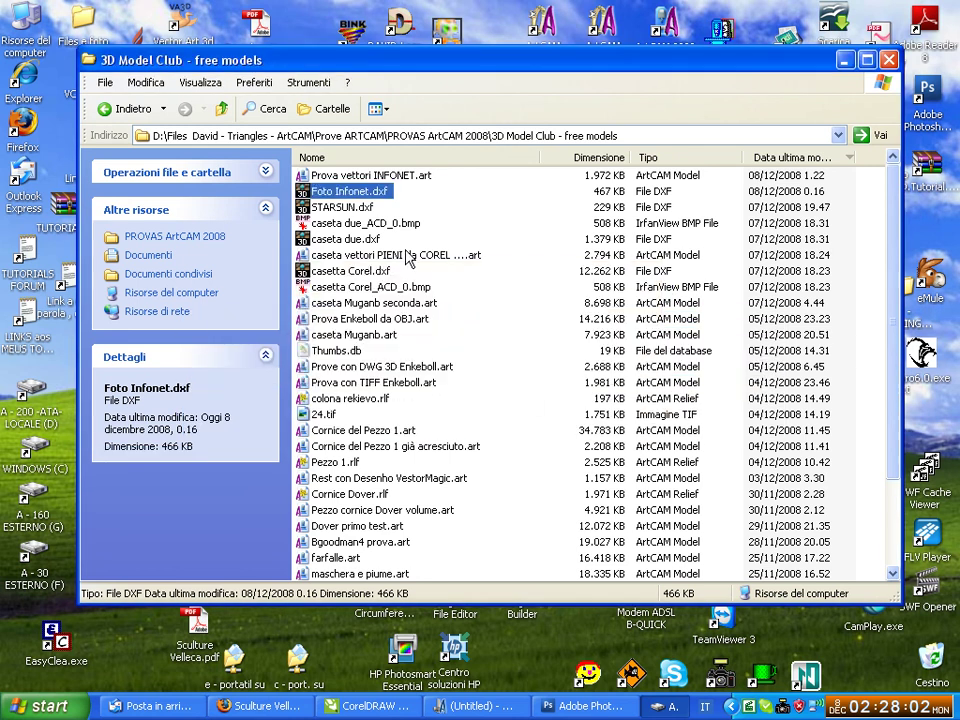
right_click(376, 194)
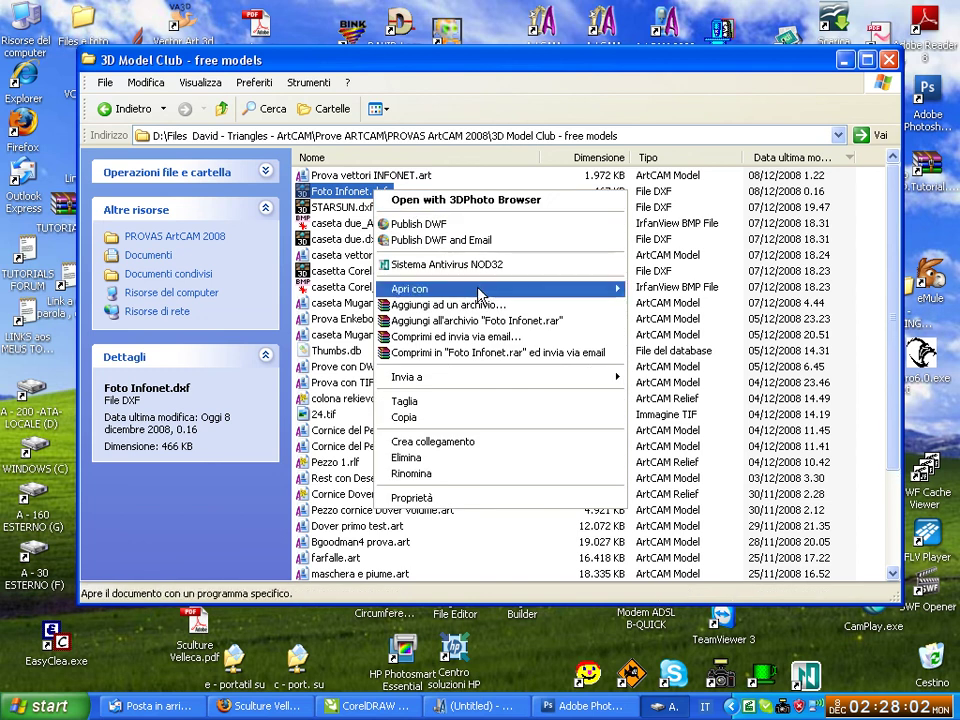
mouse_move(410, 288)
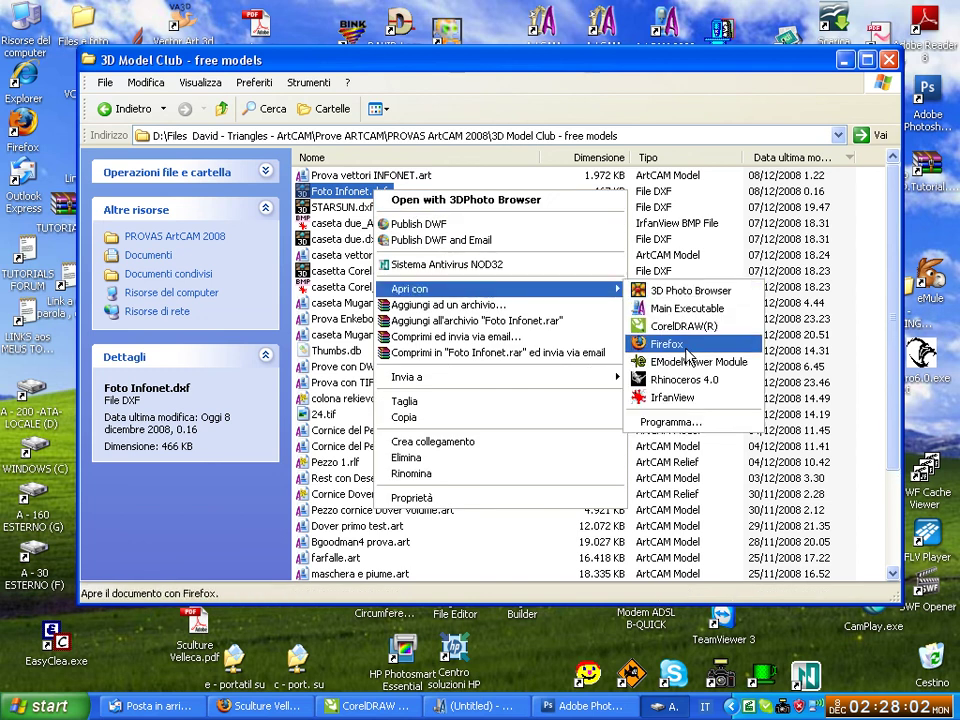
Step: View Foto Infonet.dxf maximized and zoomed in eDrawings, then close the viewer
click(692, 363)
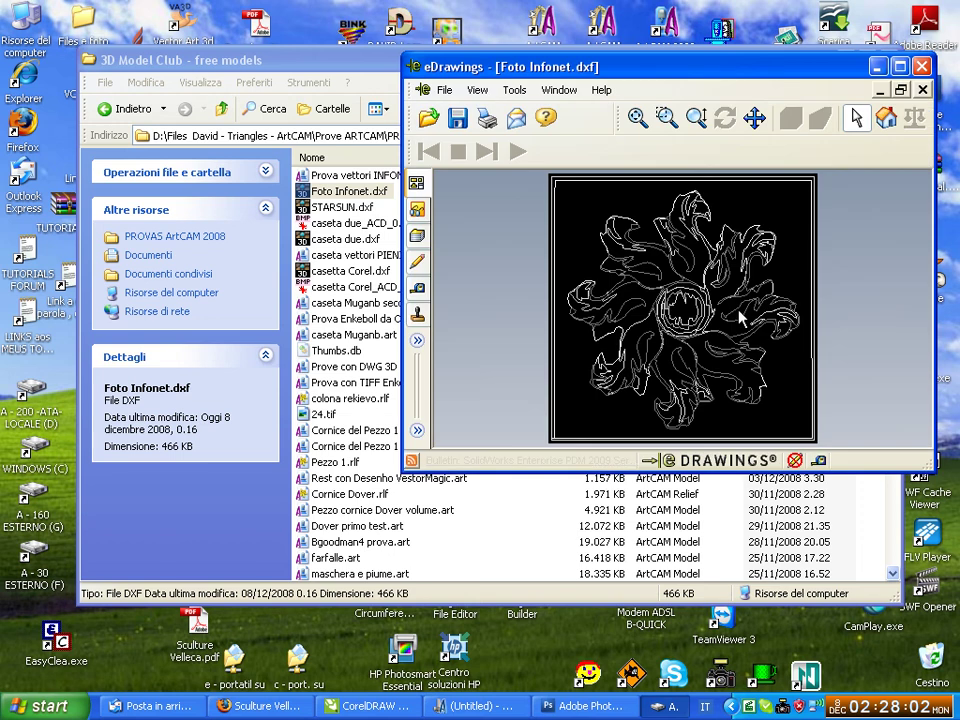
click(899, 67)
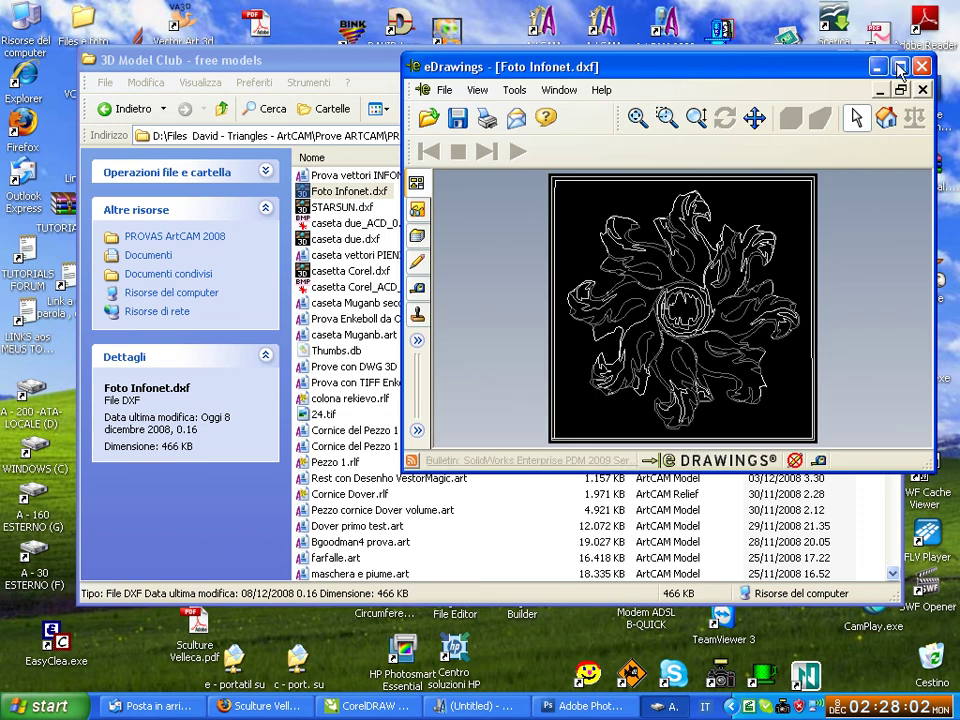
scroll(772, 360, down, 1)
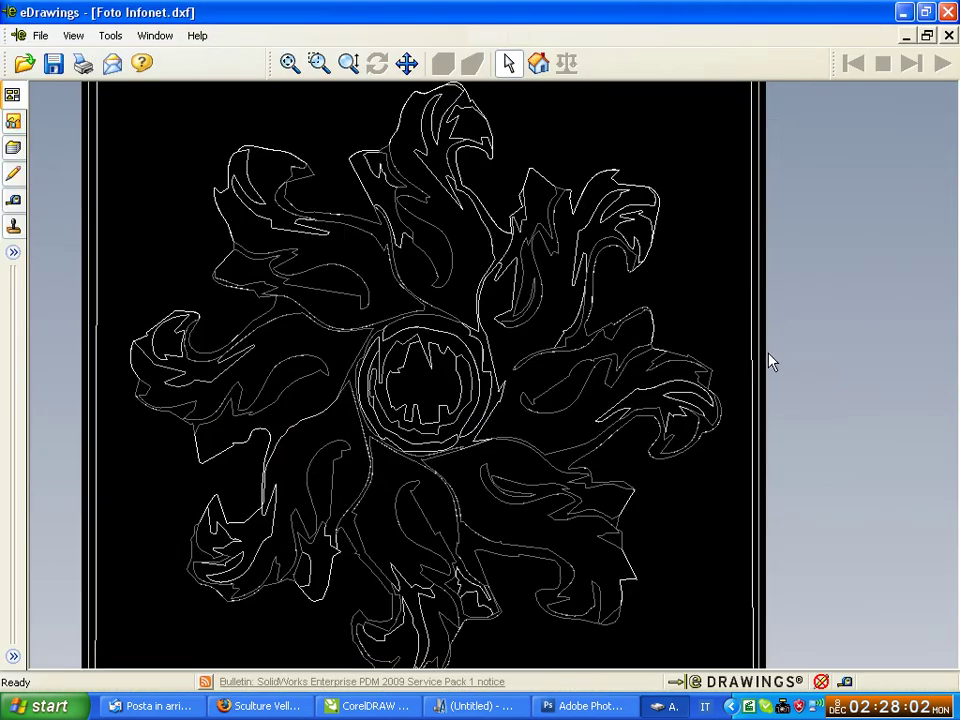
scroll(772, 362, down, 2)
scroll(772, 362, up, 4)
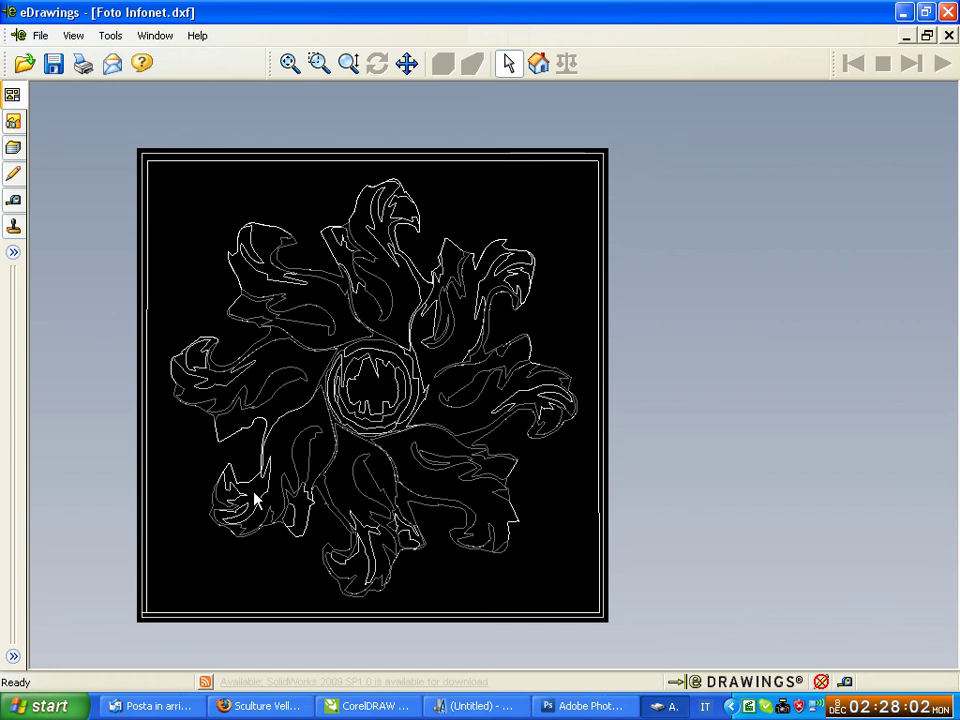
click(925, 12)
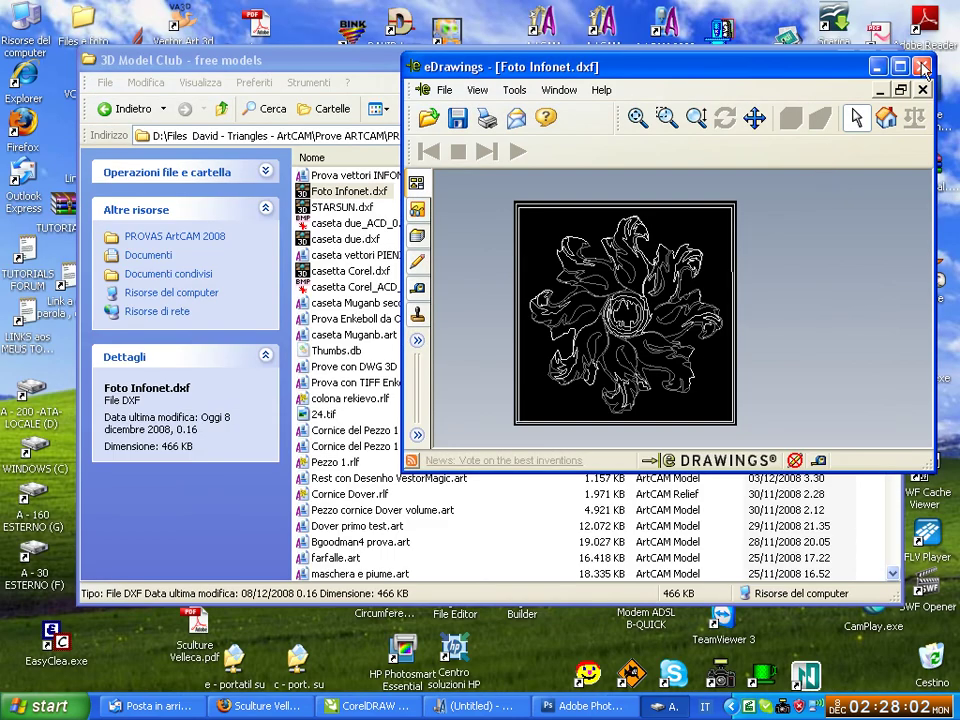
click(921, 66)
Step: Return to ArtCAM and orbit the acanthus rosette relief to a new angle
key(super+d)
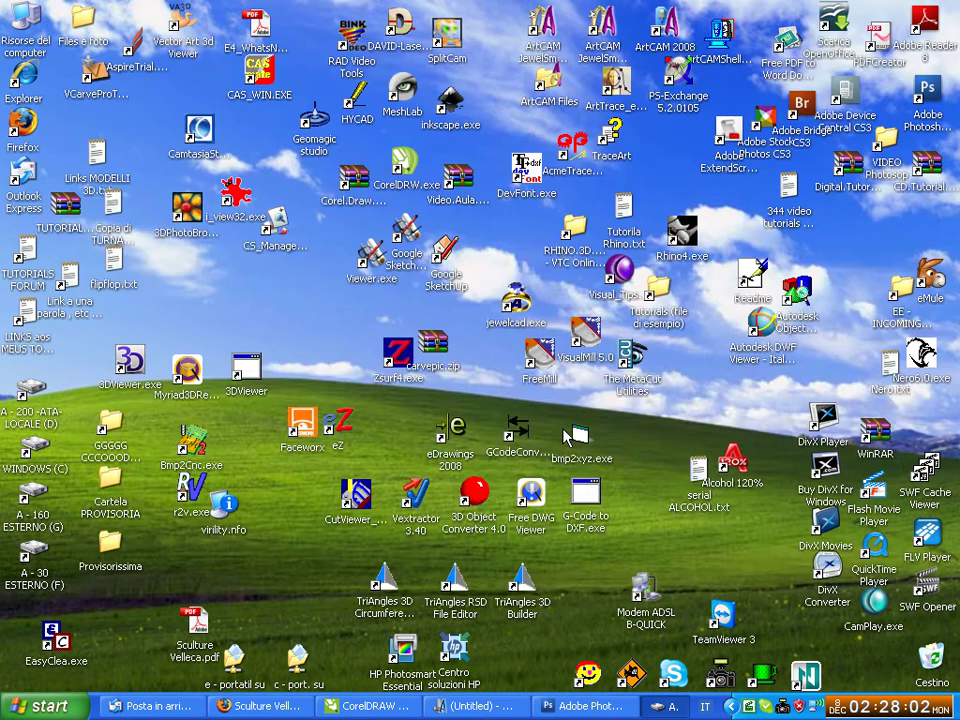
click(488, 707)
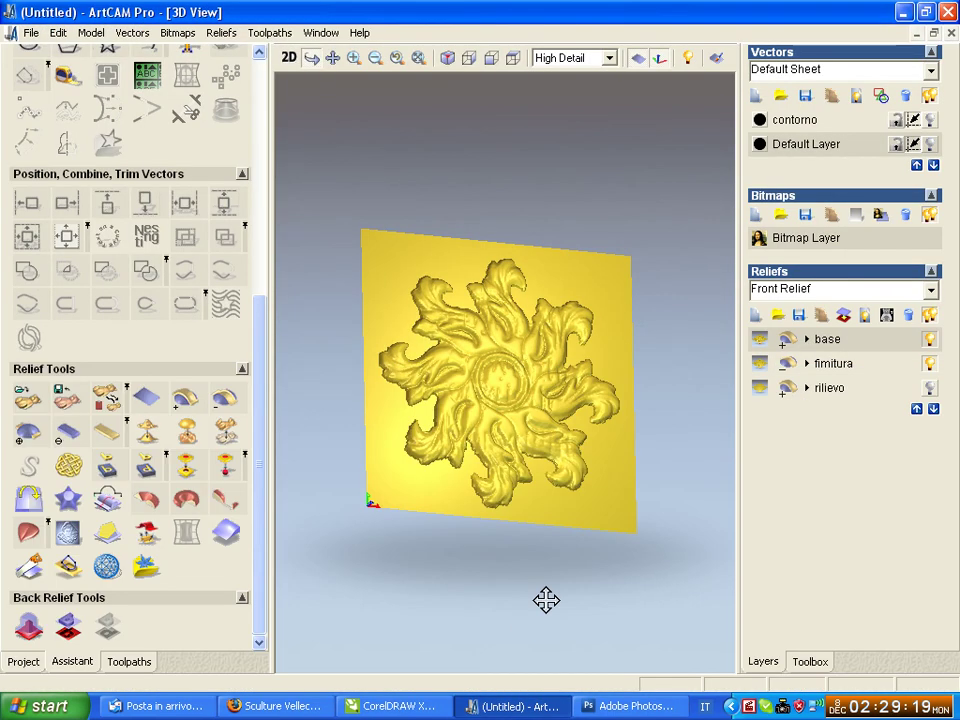
mouse_move(483, 618)
mouse_down()
mouse_move(546, 615)
mouse_move(508, 586)
mouse_up()
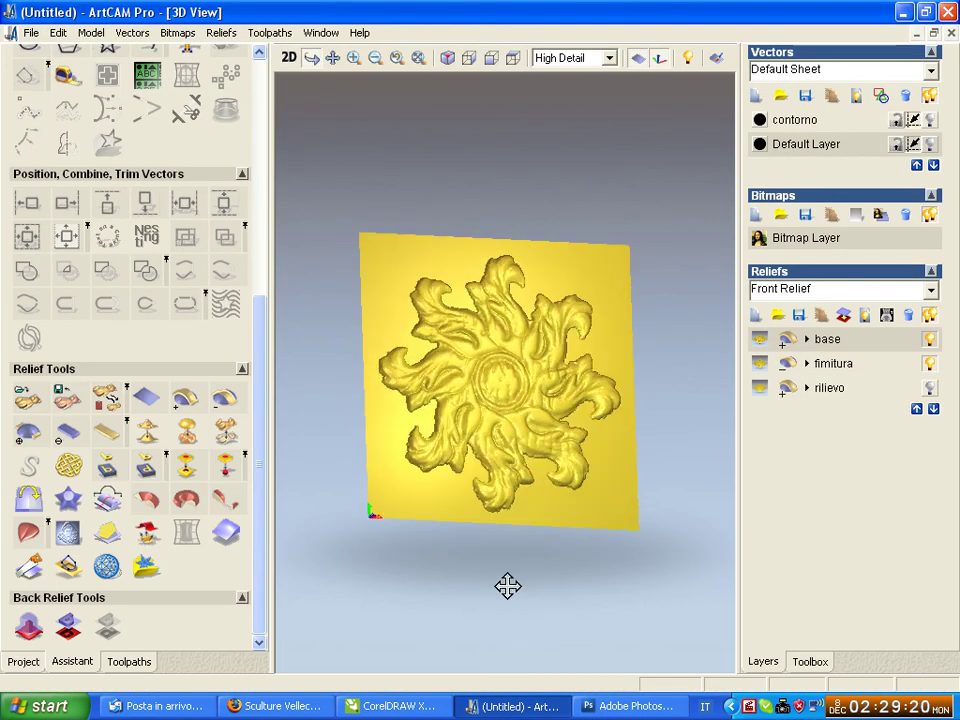